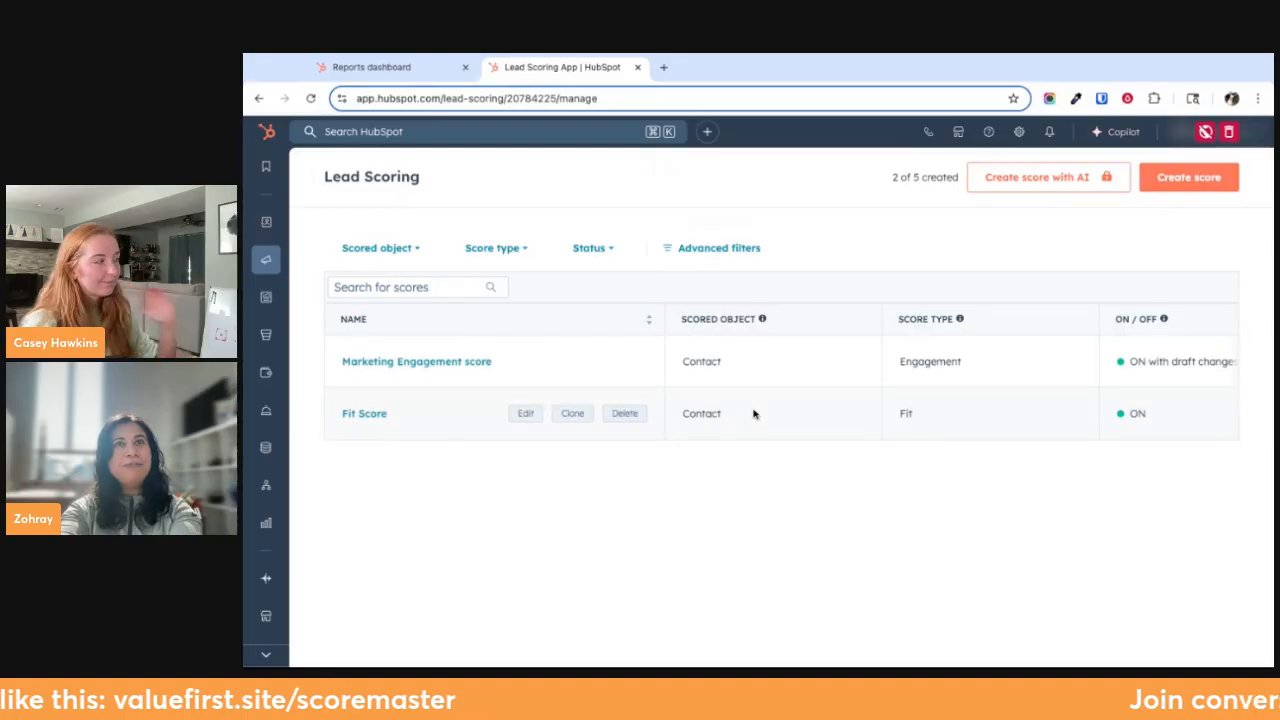
Open the Marketing Engagement score and examine its criteria groups, including the decay setting and point rules of the Emails group
click(425, 362)
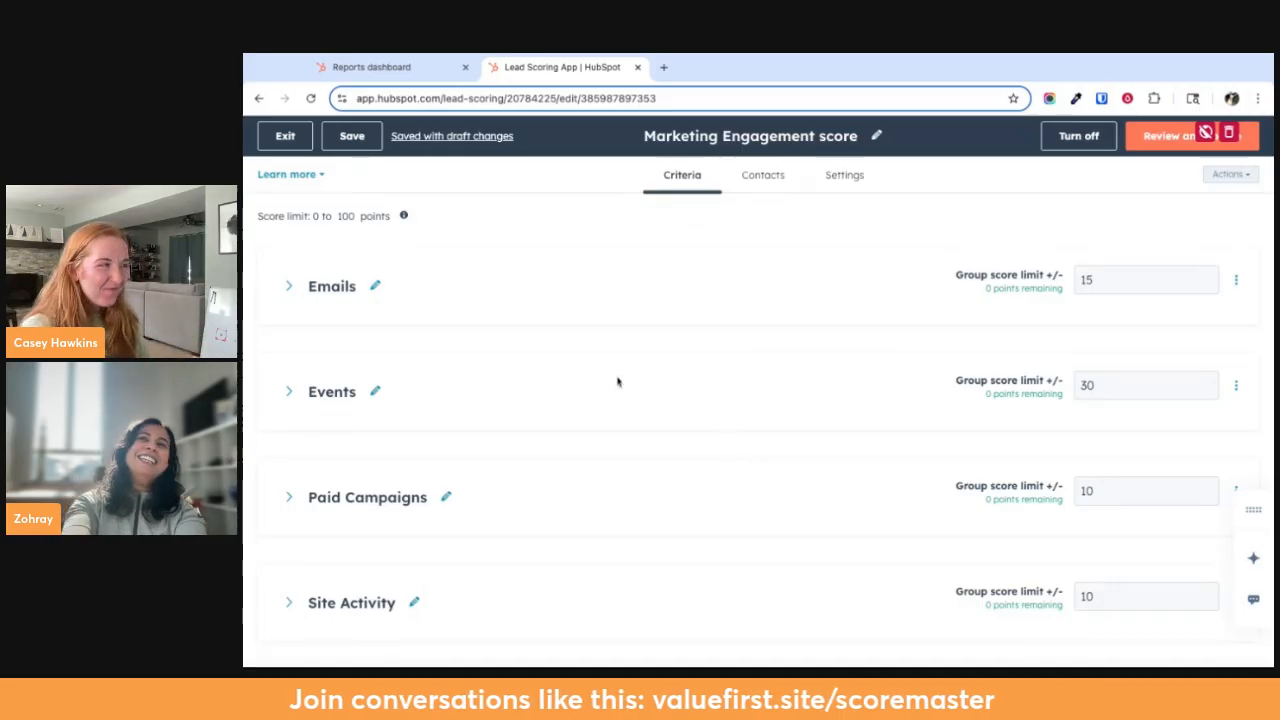
scroll(617, 381, down, 1)
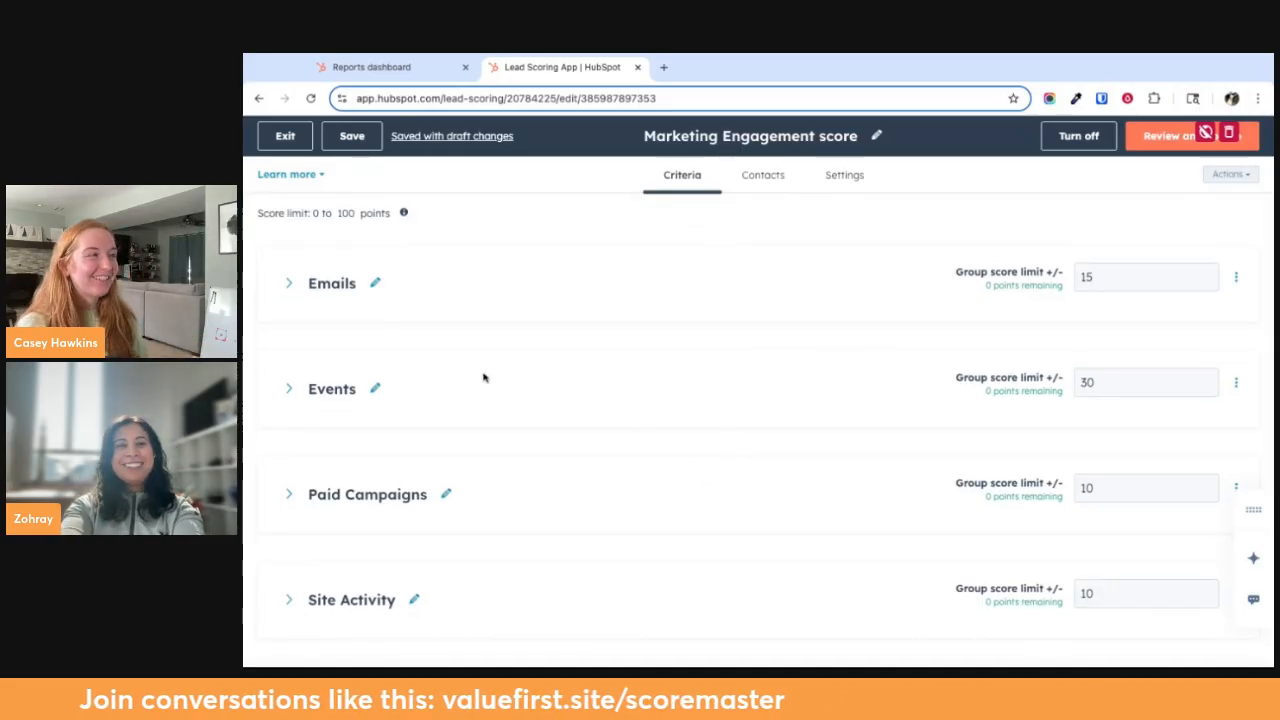
scroll(389, 477, down, 2)
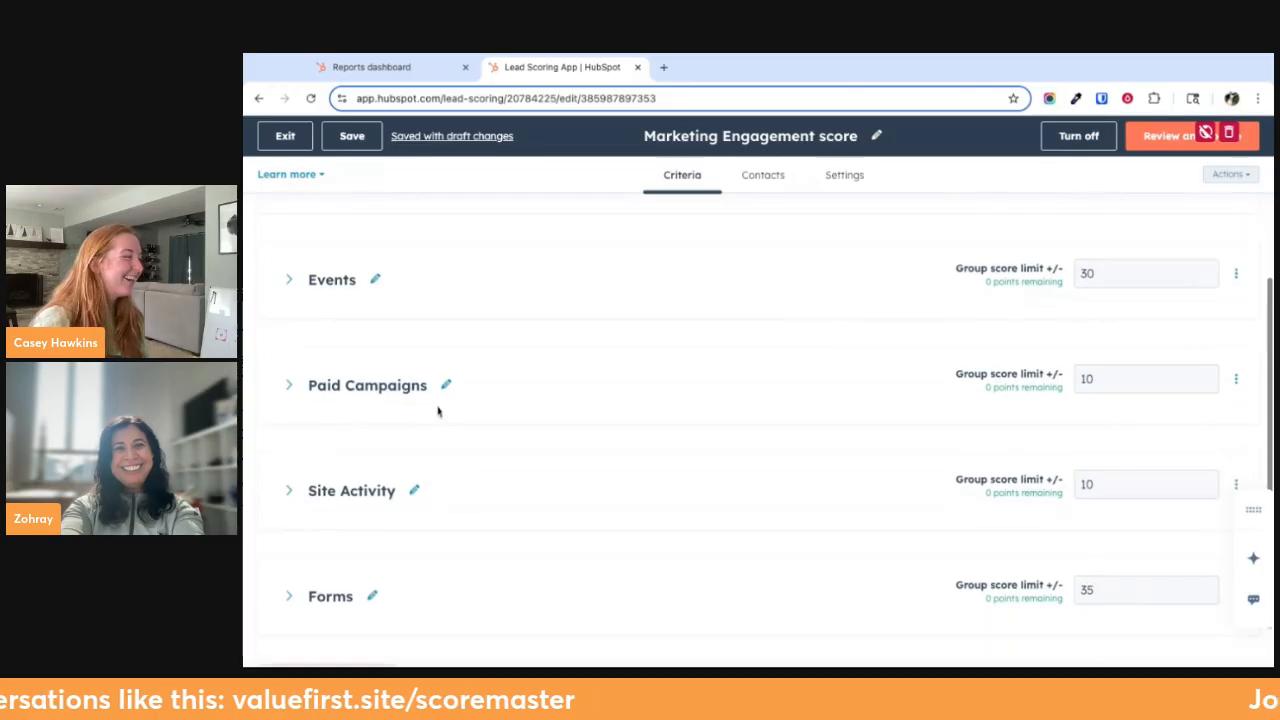
scroll(466, 546, up, 1)
scroll(466, 546, up, 1)
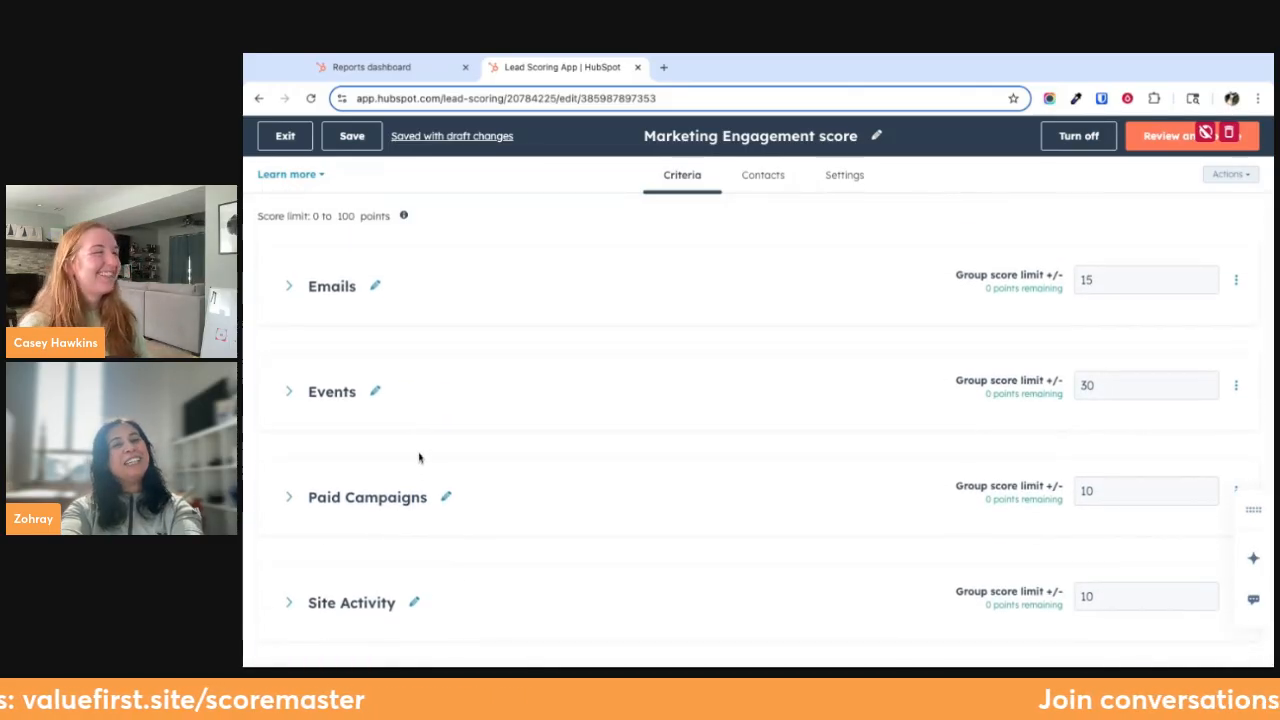
click(293, 288)
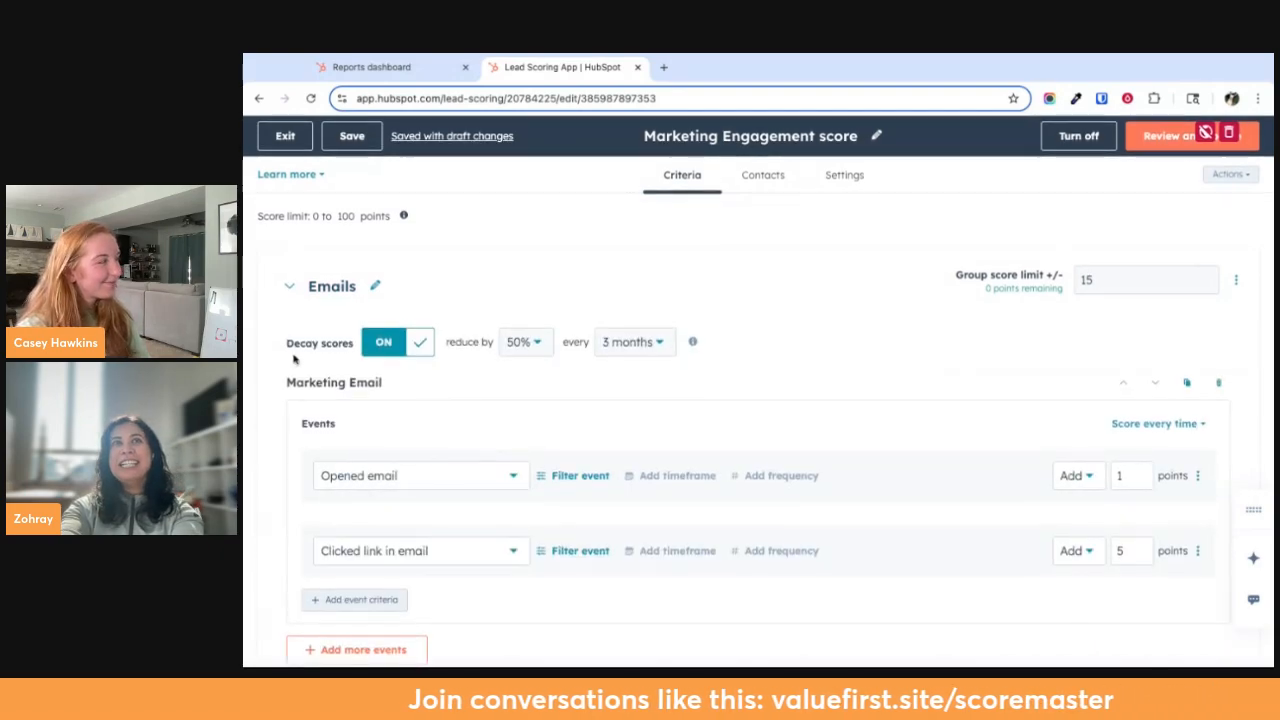
click(292, 288)
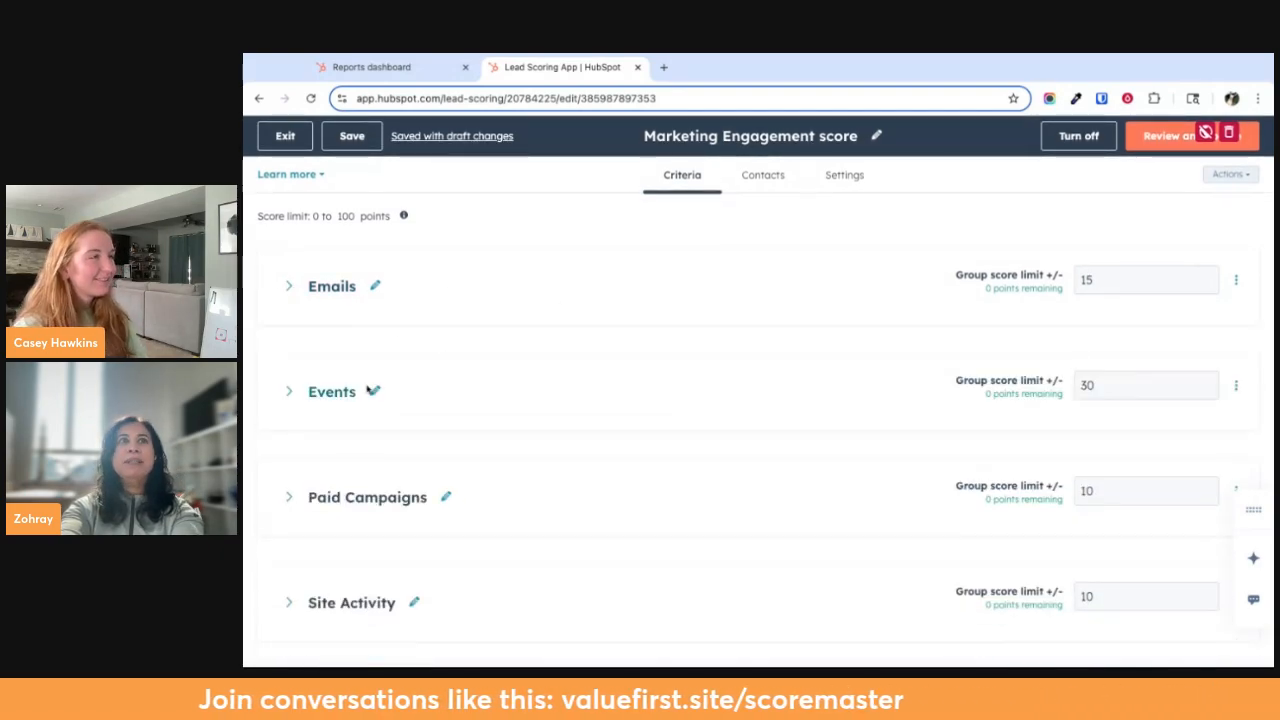
Expand the Events group, examine its marketing event registration and attendance criteria, and collapse it again
click(297, 396)
scroll(371, 450, down, 3)
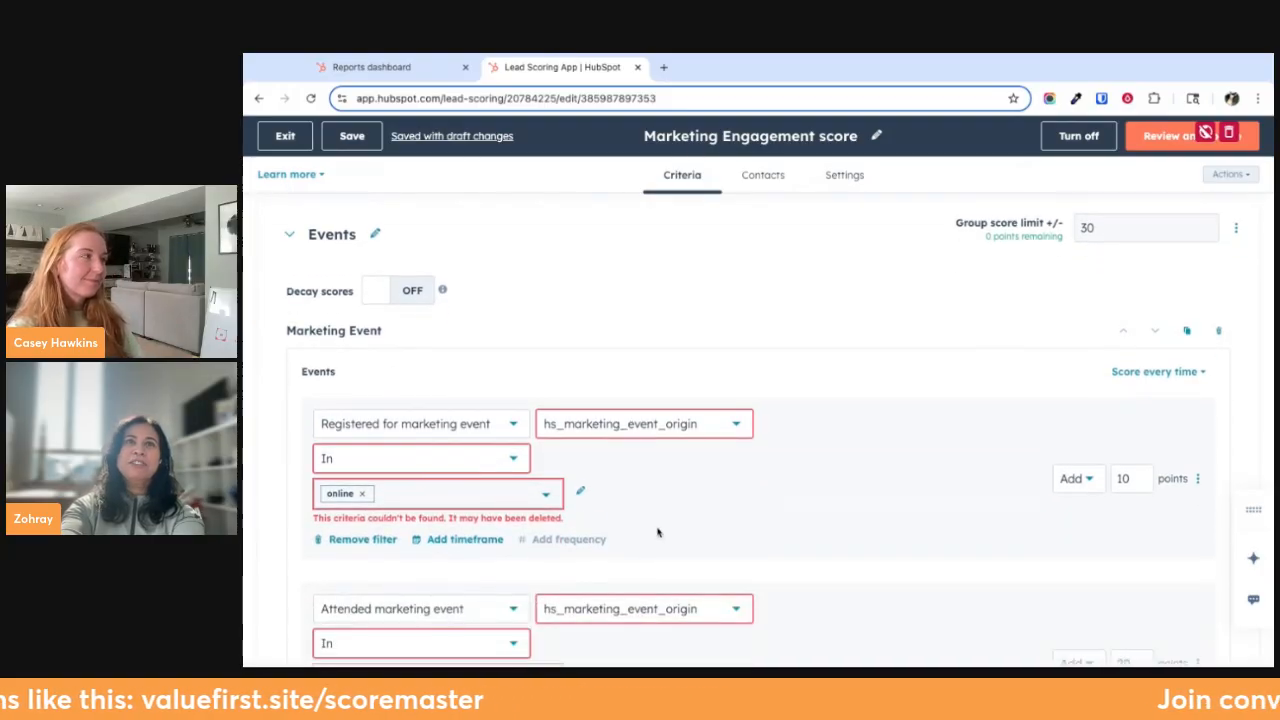
scroll(657, 532, down, 2)
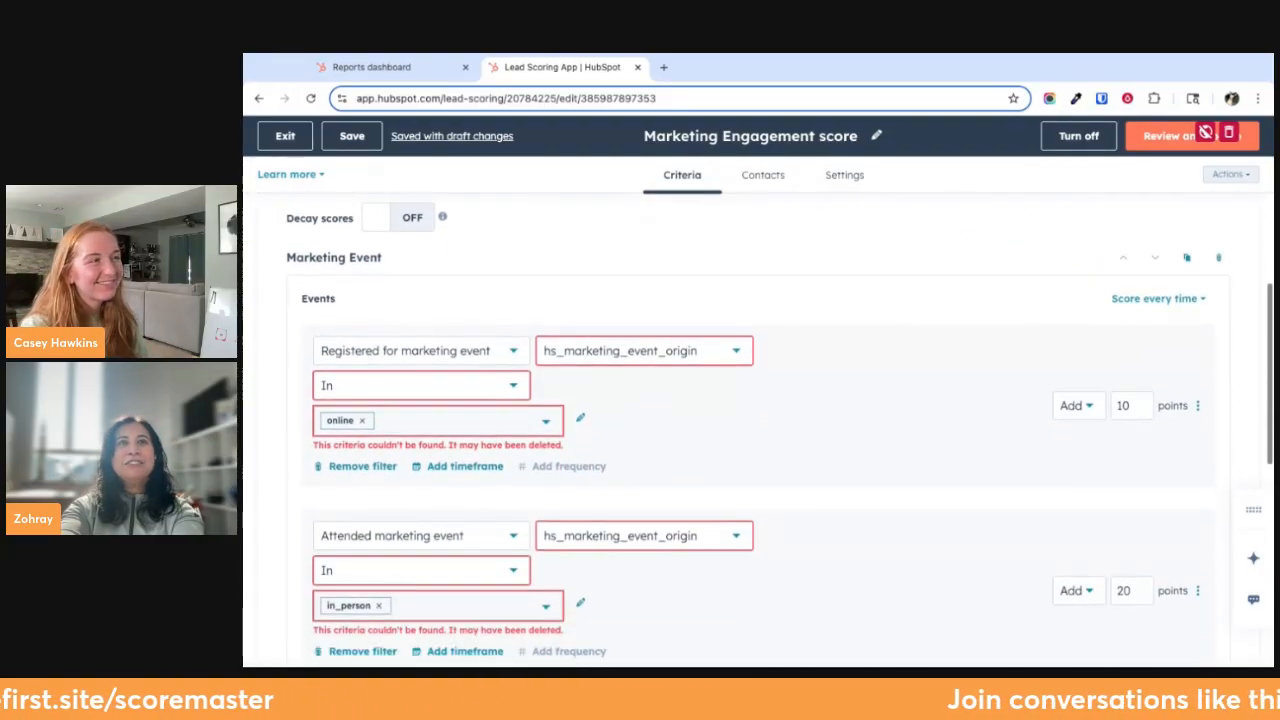
scroll(783, 486, down, 2)
scroll(783, 486, up, 3)
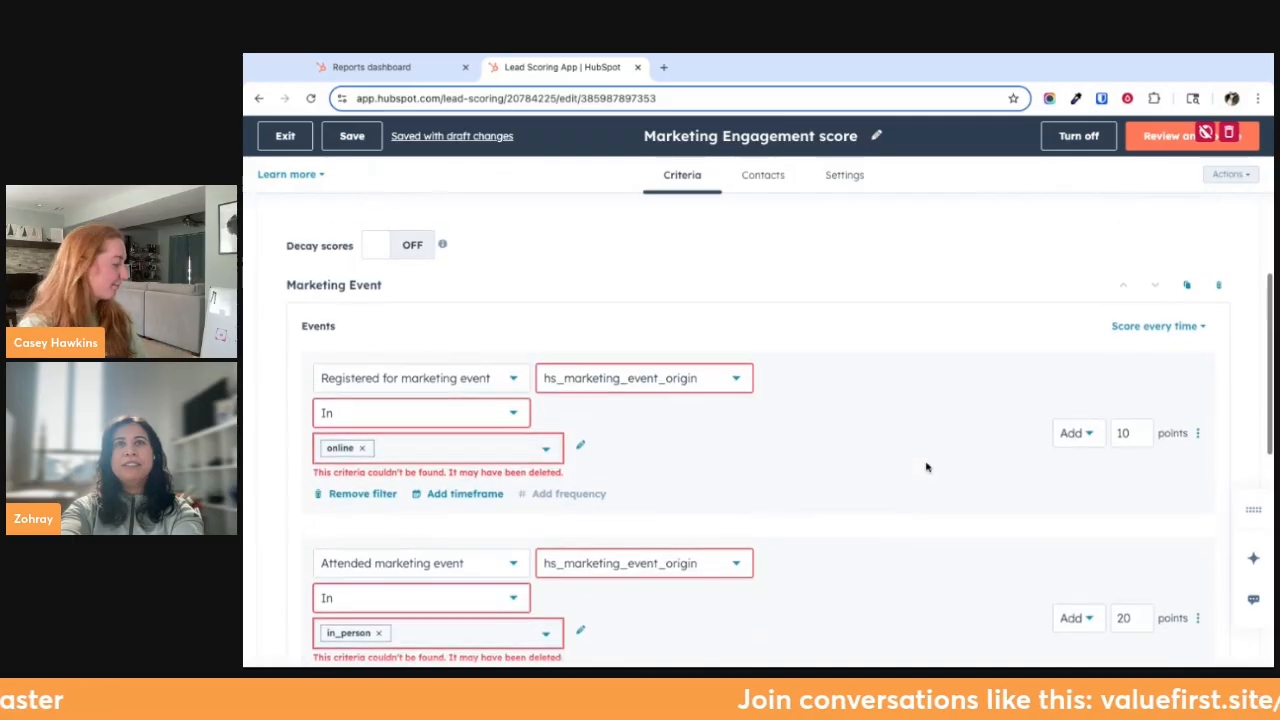
scroll(730, 555, up, 1)
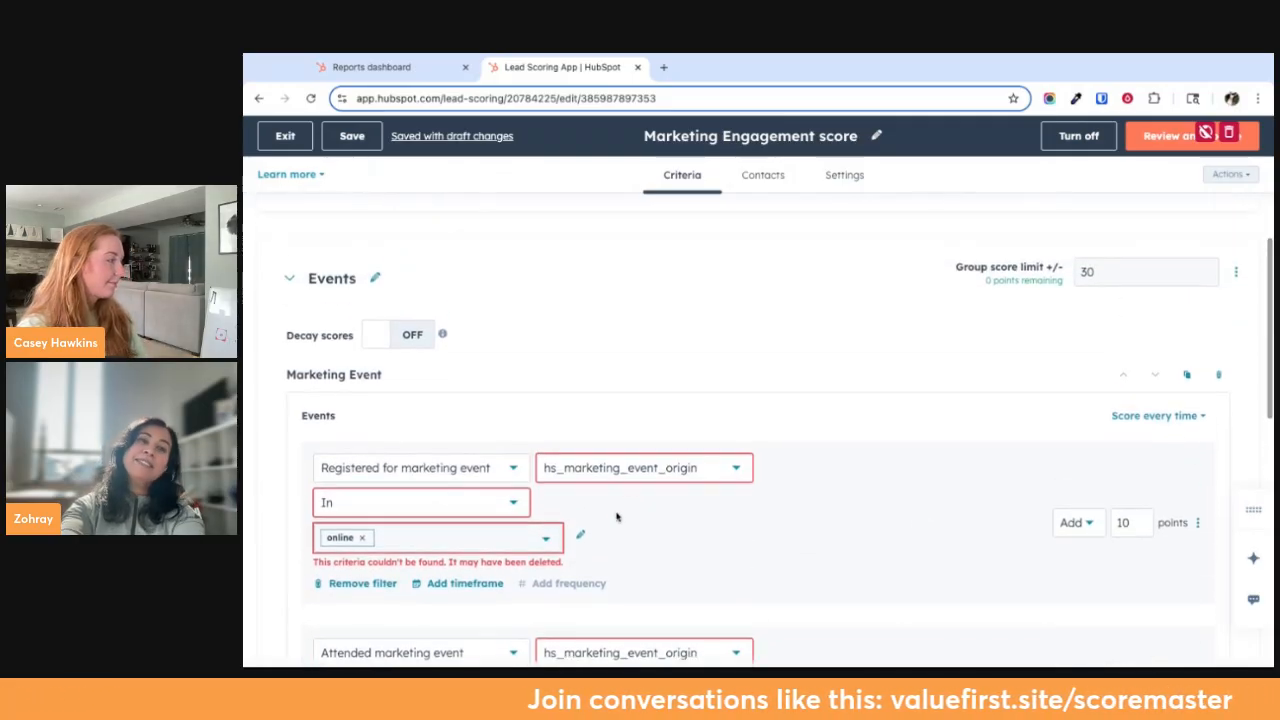
click(291, 279)
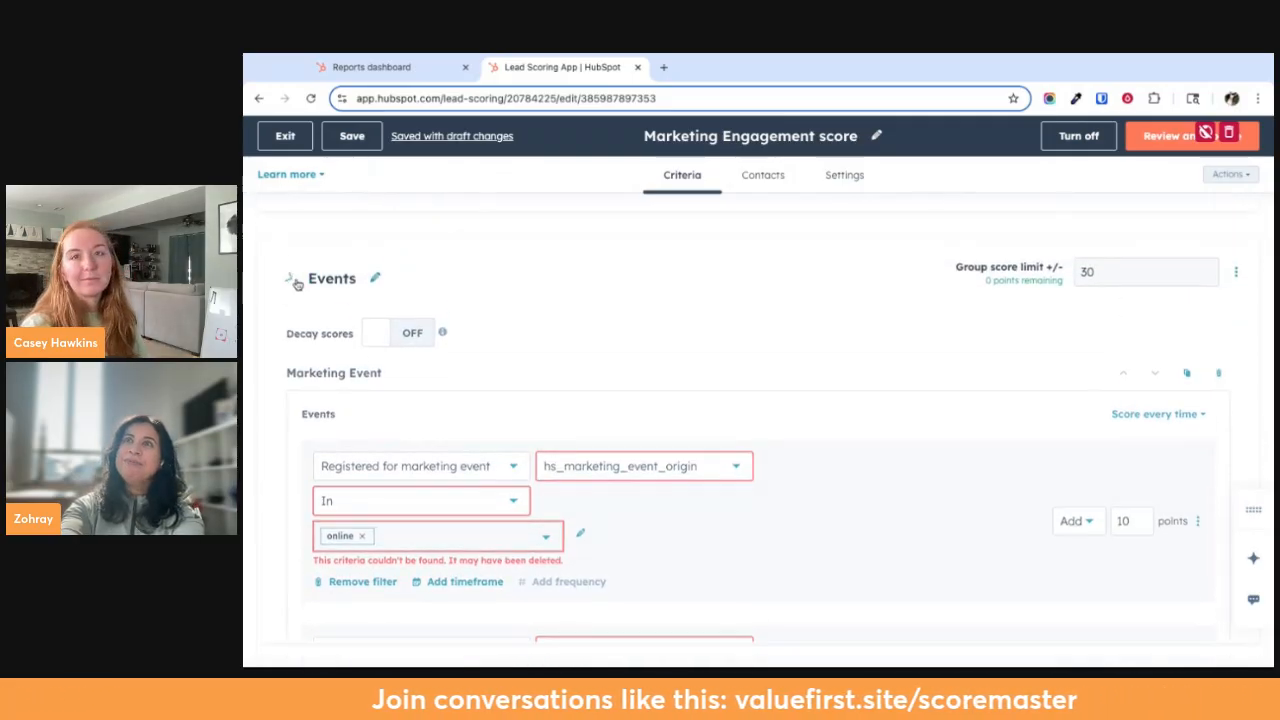
Check the group score limits of the Events, Paid Campaigns, Site Activity and Forms groups
click(1115, 272)
click(1112, 377)
click(1110, 480)
click(1106, 592)
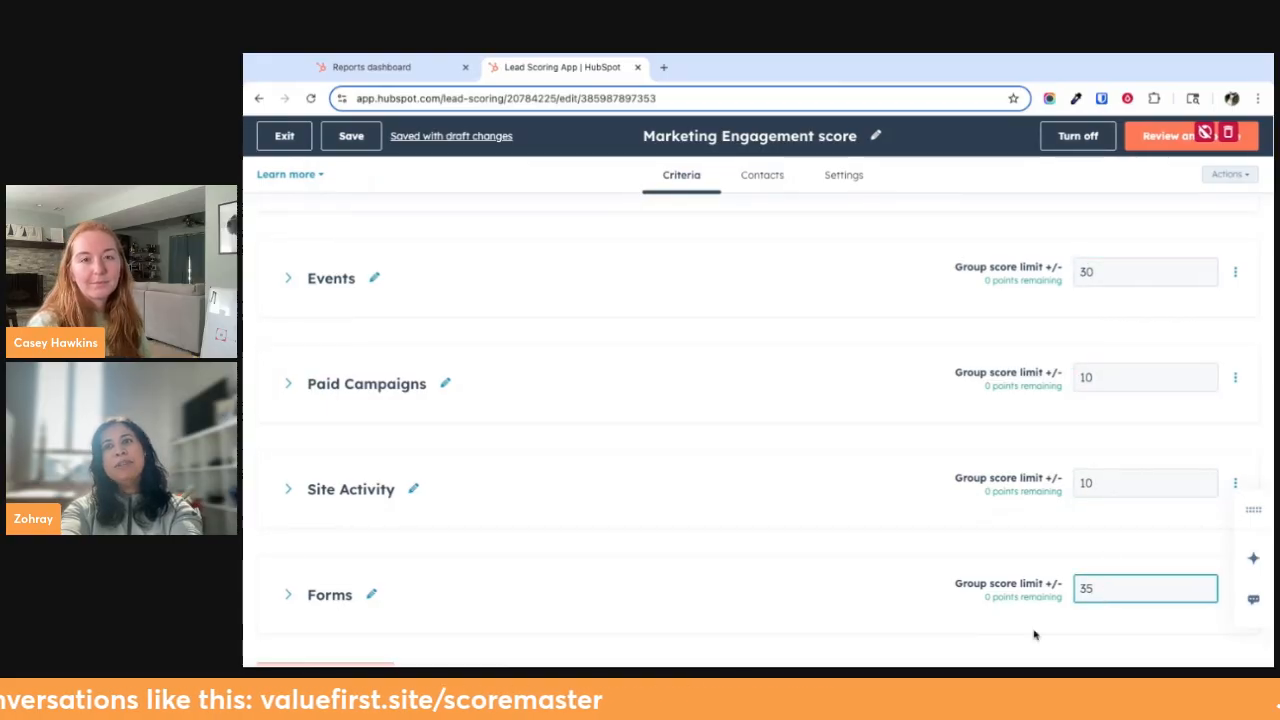
Expand the Forms group, examine its decay setting and the points for content download and newsletter sign-up submissions, and collapse it
scroll(1030, 625, down, 1)
click(288, 551)
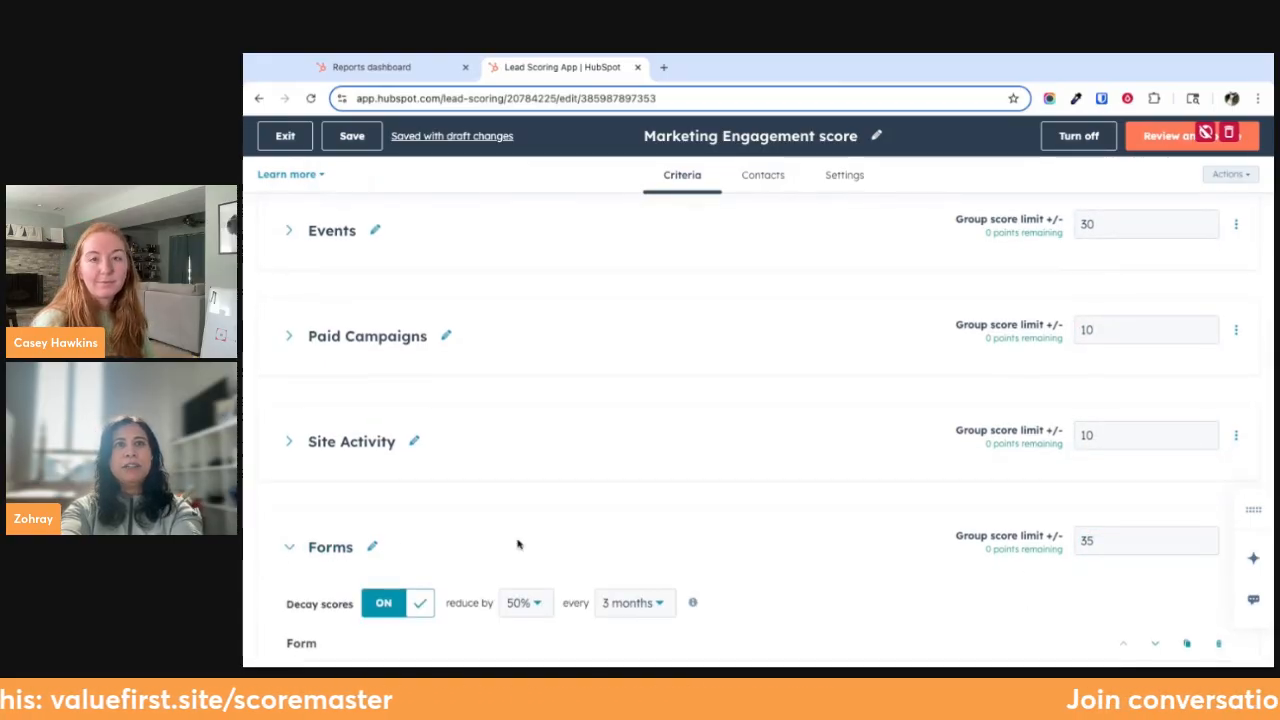
scroll(540, 560, down, 3)
scroll(560, 577, down, 4)
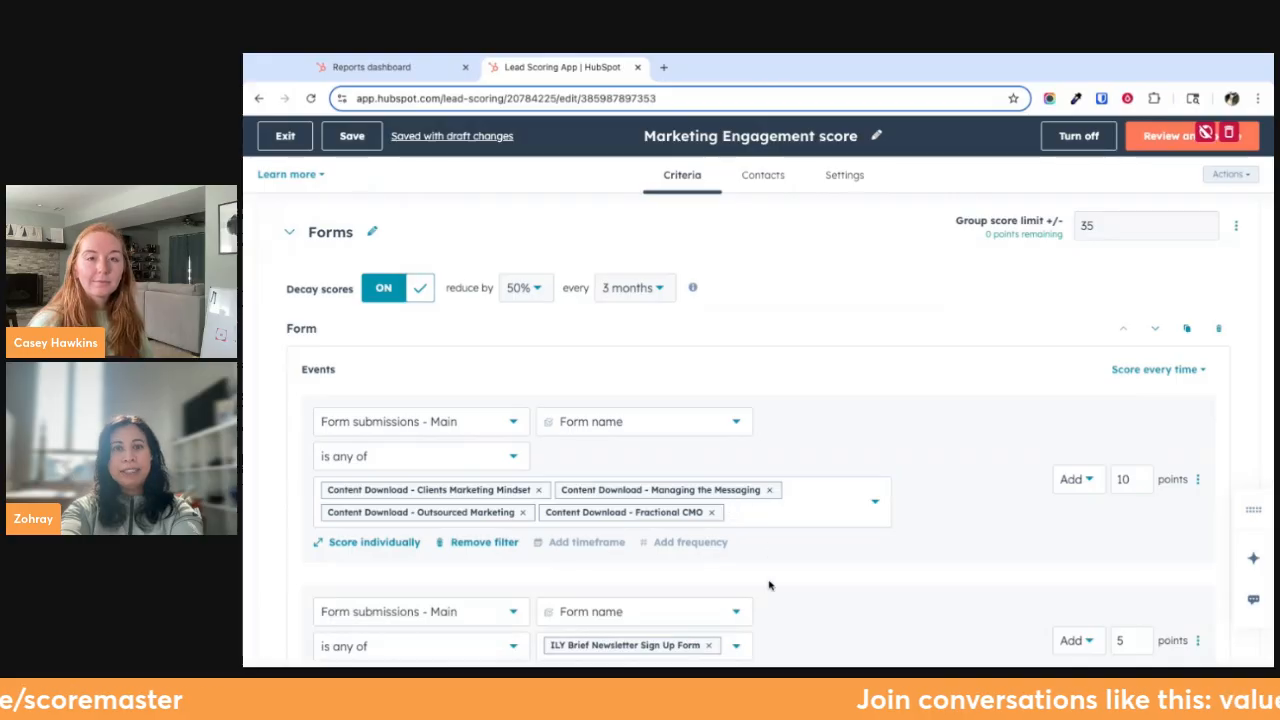
scroll(754, 620, down, 1)
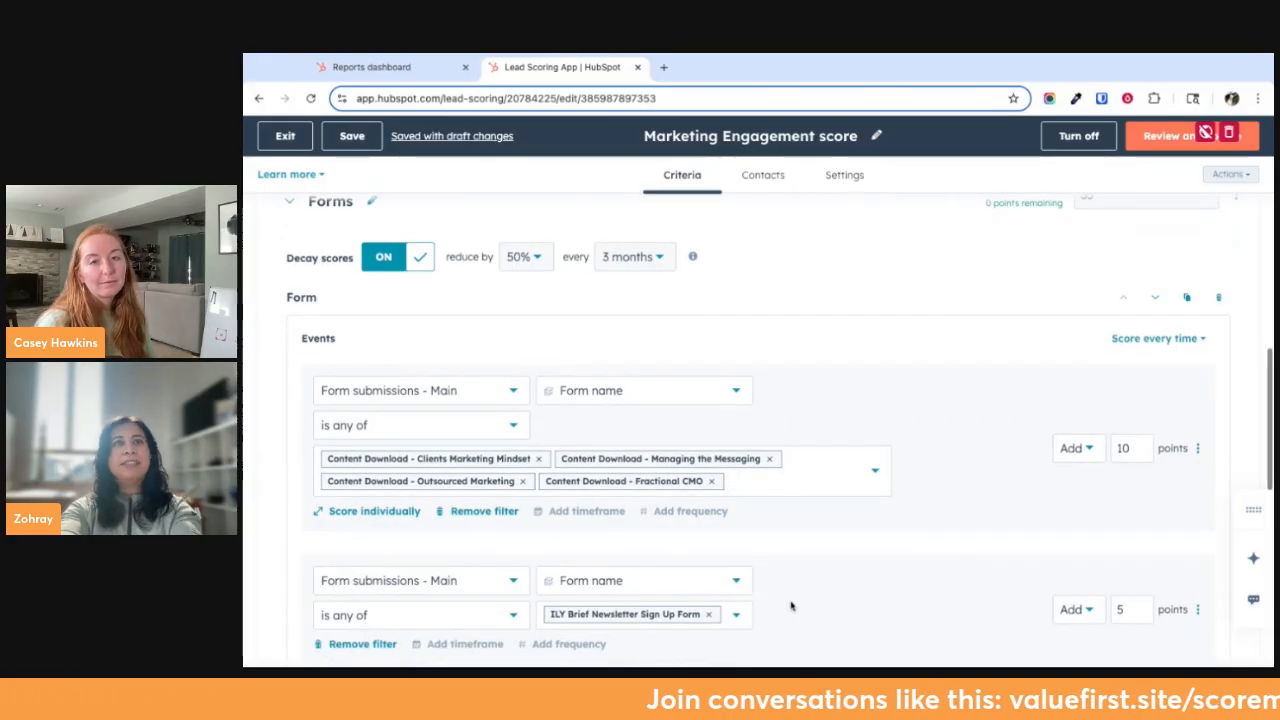
scroll(790, 606, up, 1)
scroll(790, 606, down, 1)
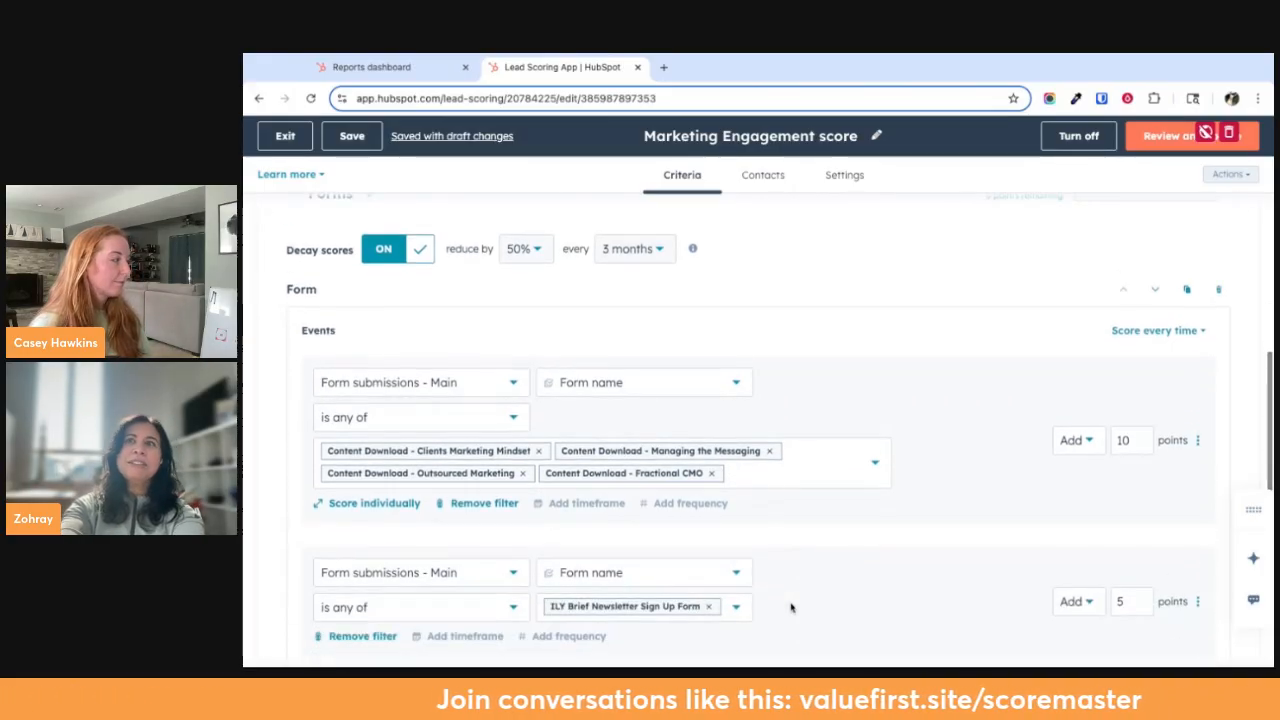
click(1118, 602)
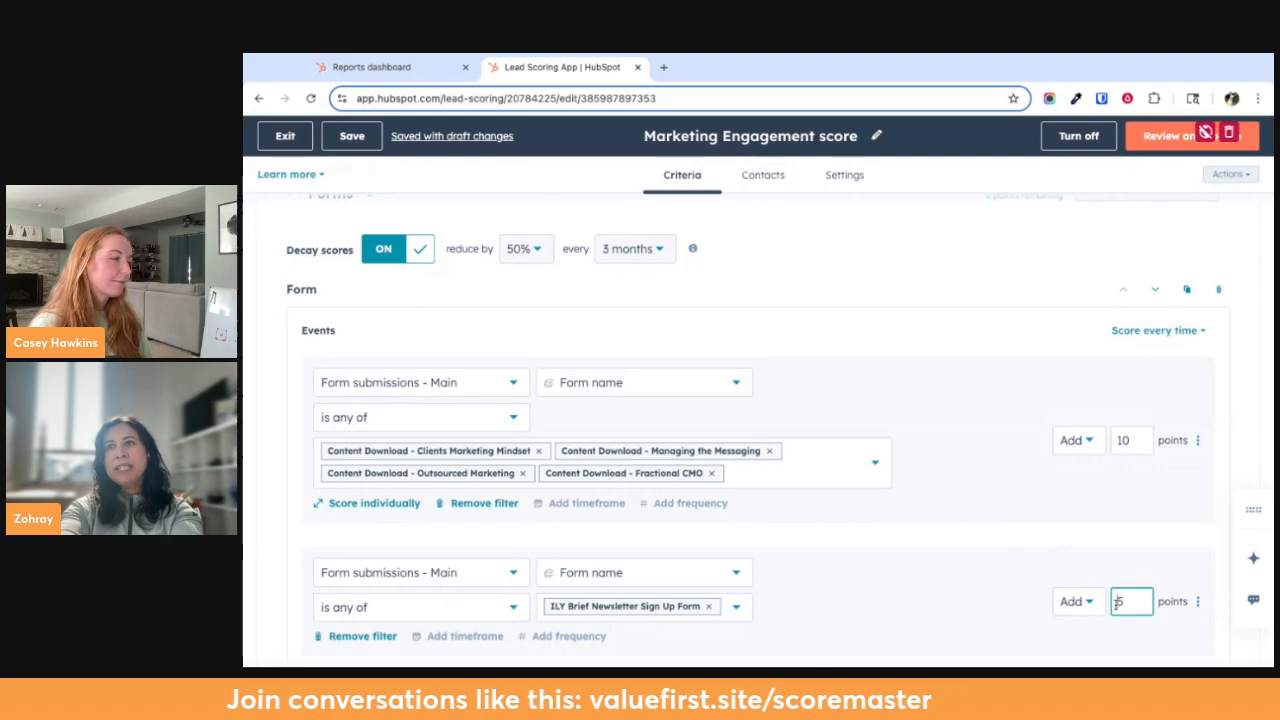
scroll(1058, 588, up, 1)
scroll(1065, 547, up, 2)
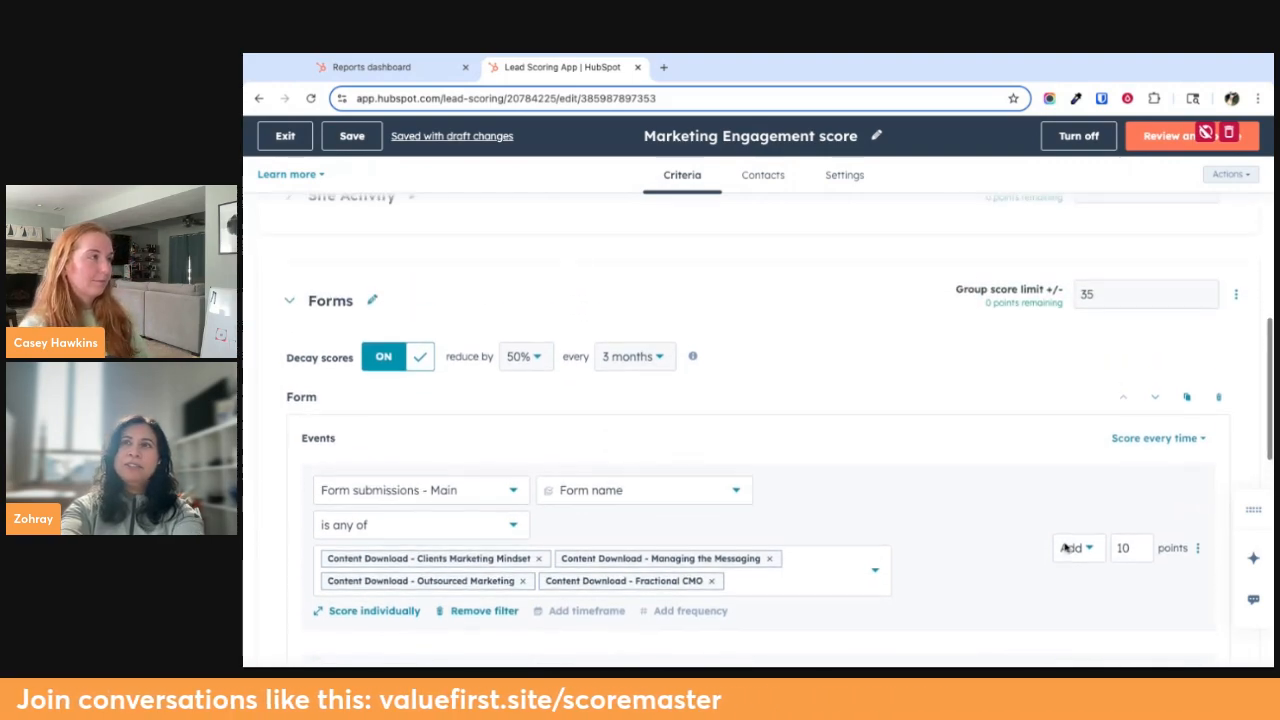
click(298, 350)
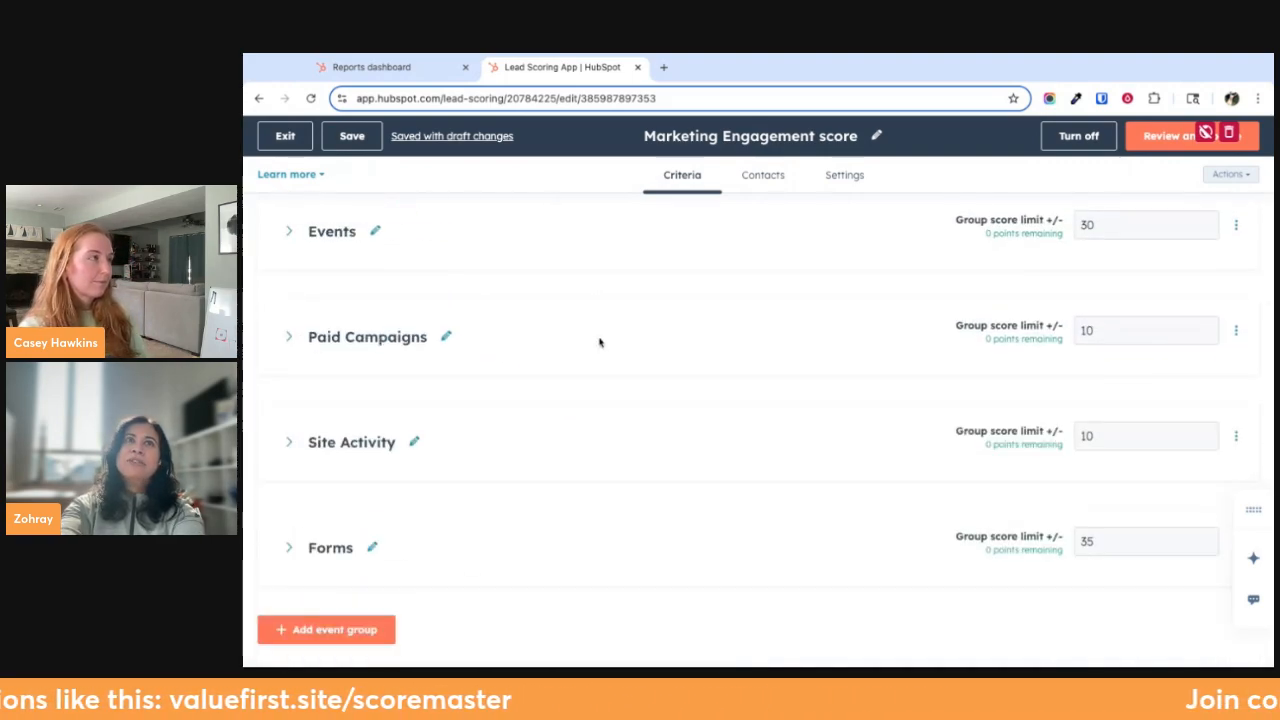
Examine the Site Activity group's decay setting and page visit criterion, collapse the group, and exit to the lead scoring list
click(289, 445)
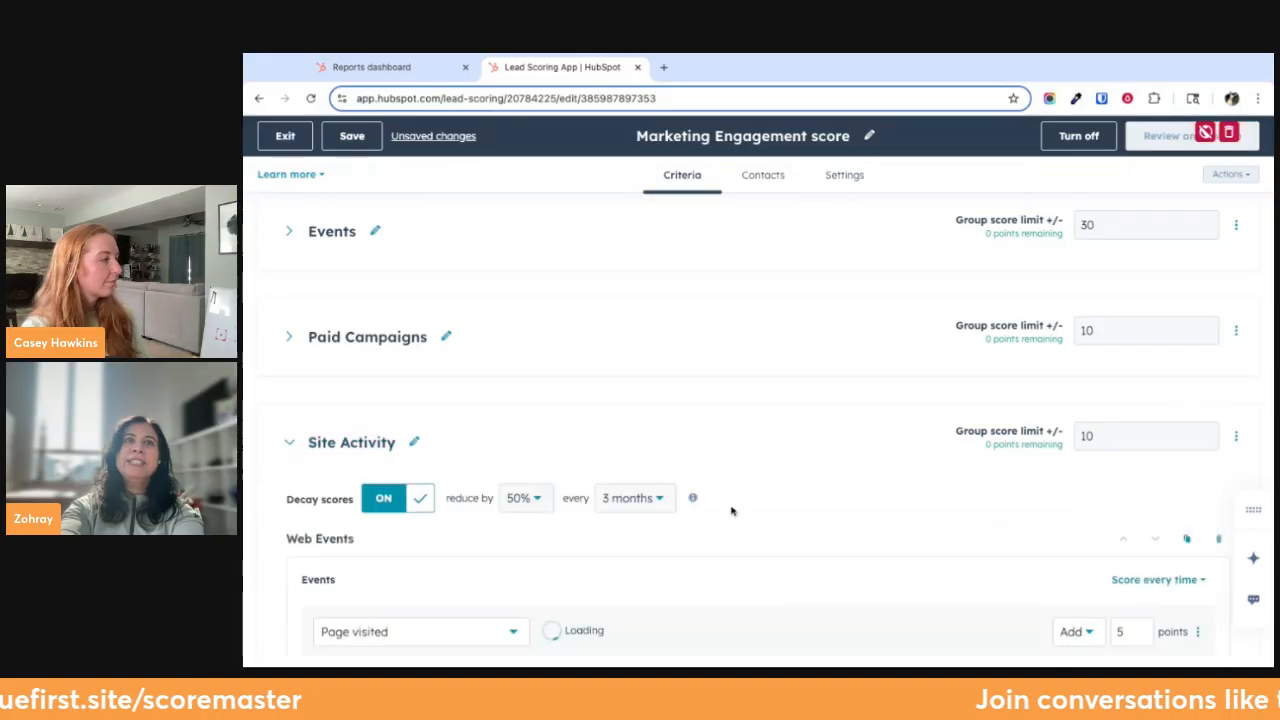
scroll(731, 508, down, 4)
scroll(825, 532, up, 1)
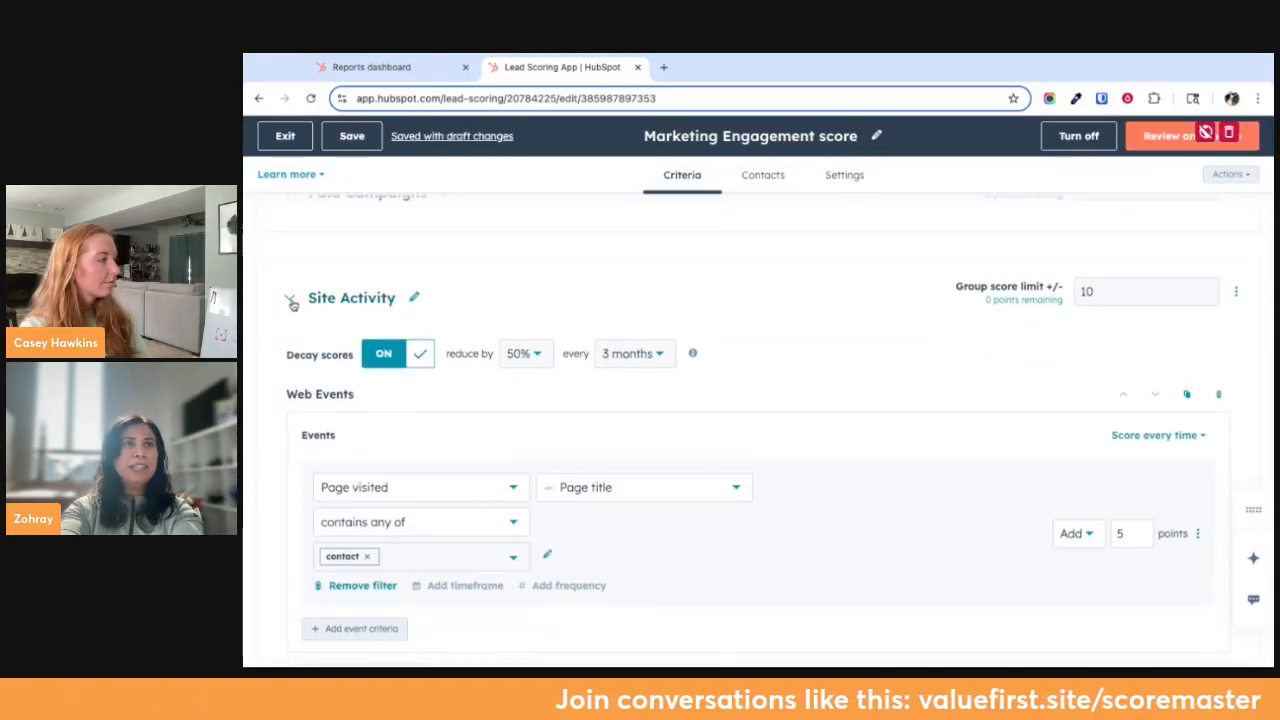
click(289, 298)
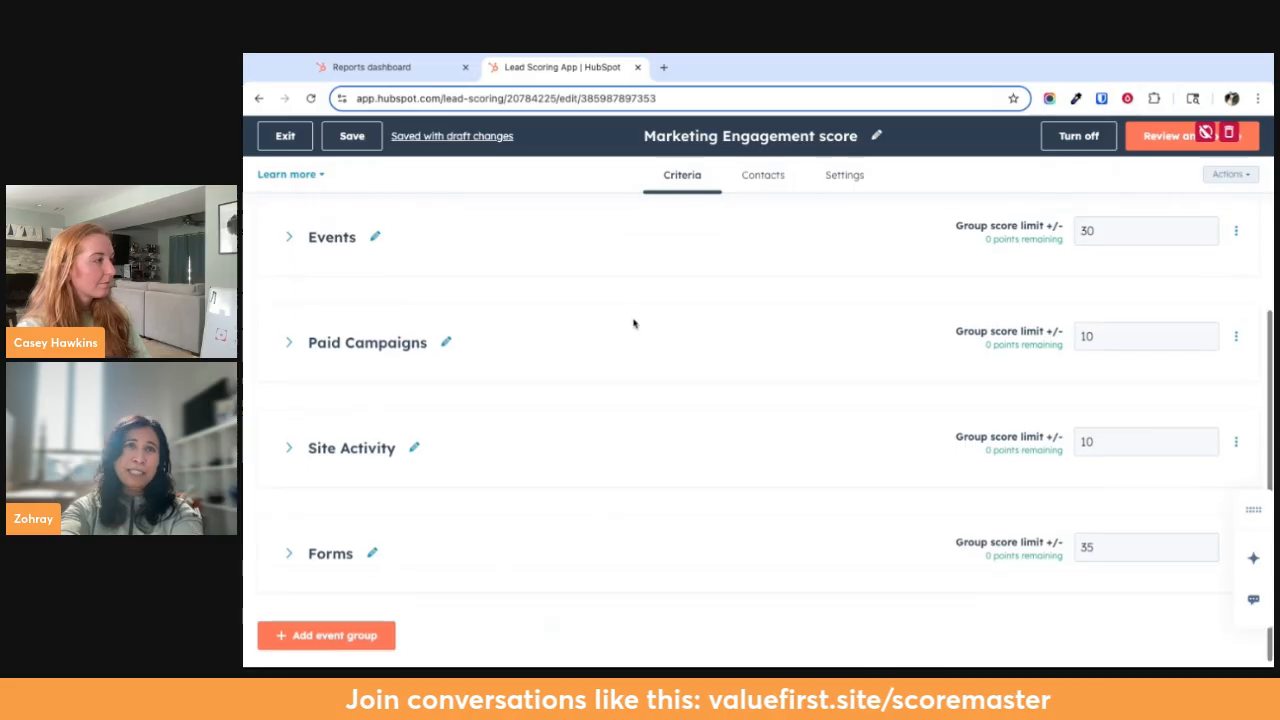
scroll(655, 345, up, 1)
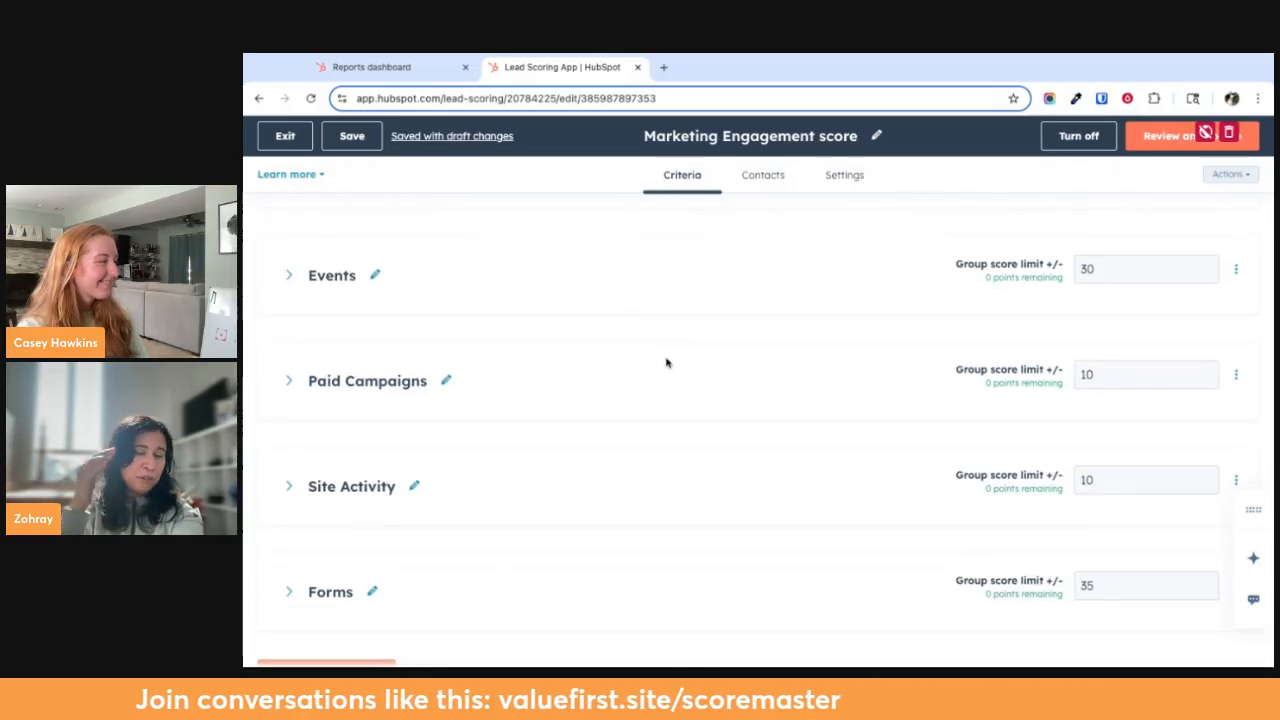
click(289, 142)
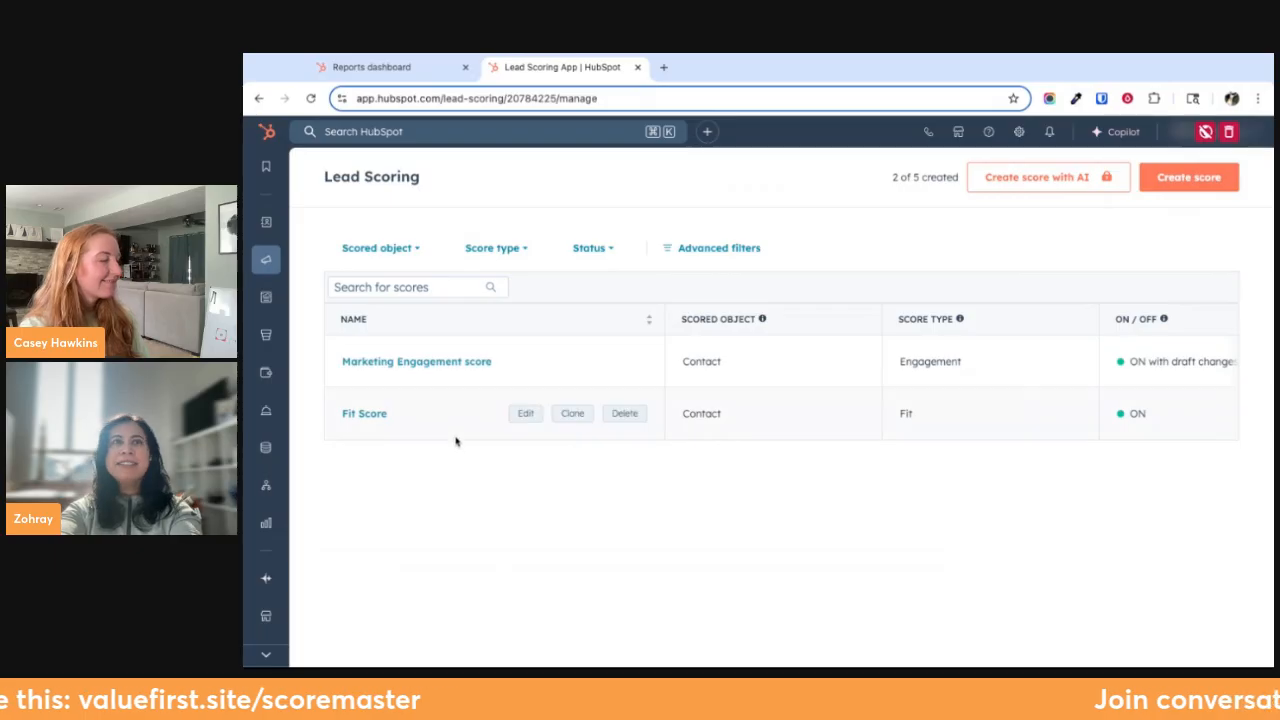
Open the Fit Score, examine the ICP group's job title, industry and company domain criteria, and exit to the lead scoring list
click(368, 414)
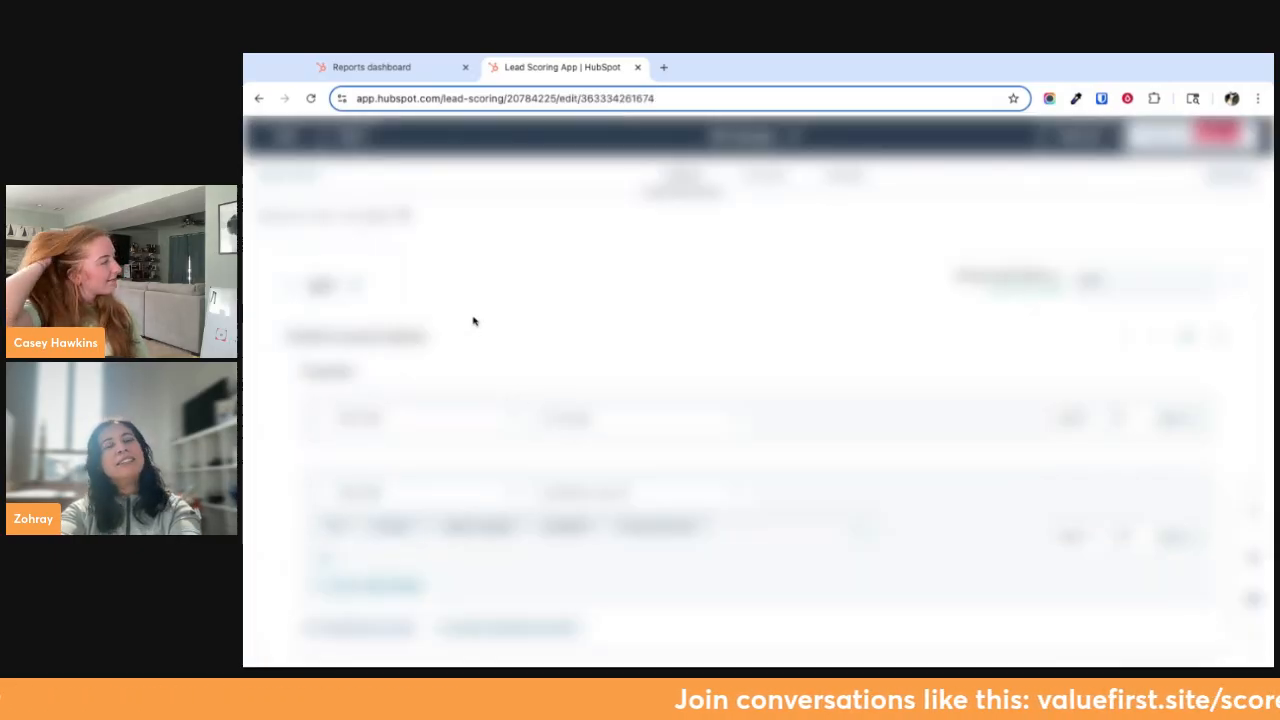
scroll(474, 414, down, 2)
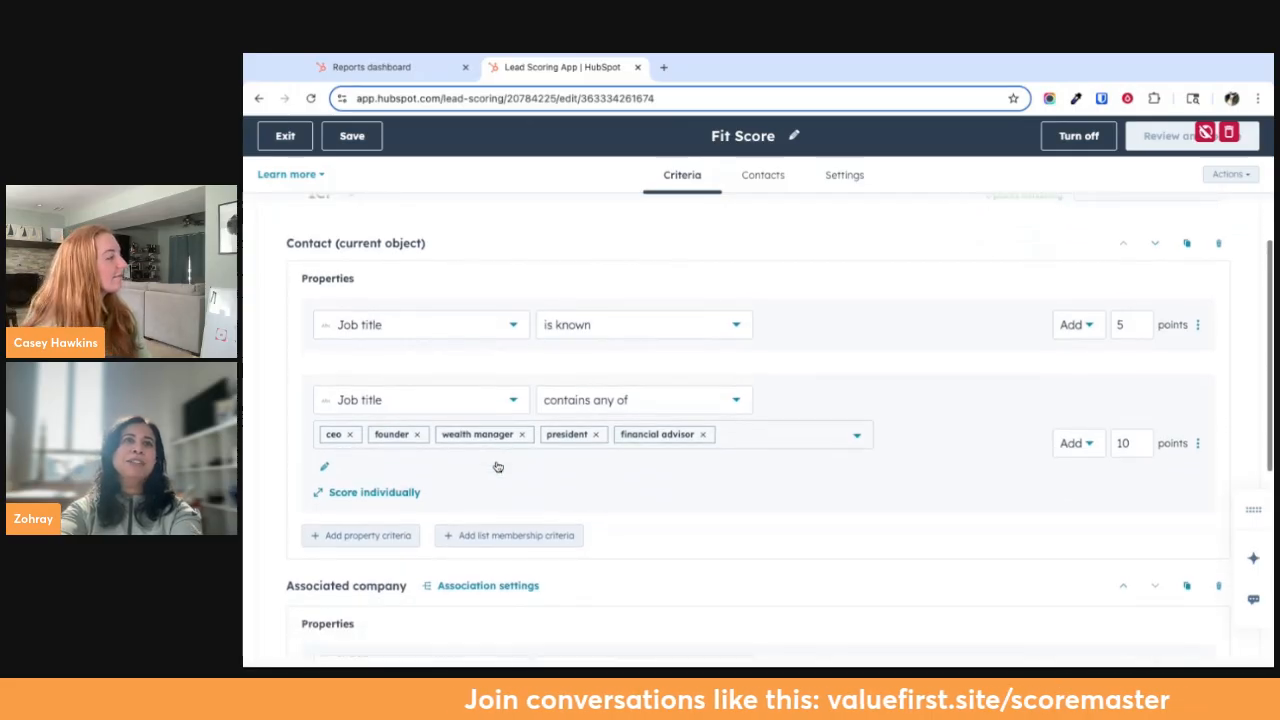
scroll(497, 467, down, 4)
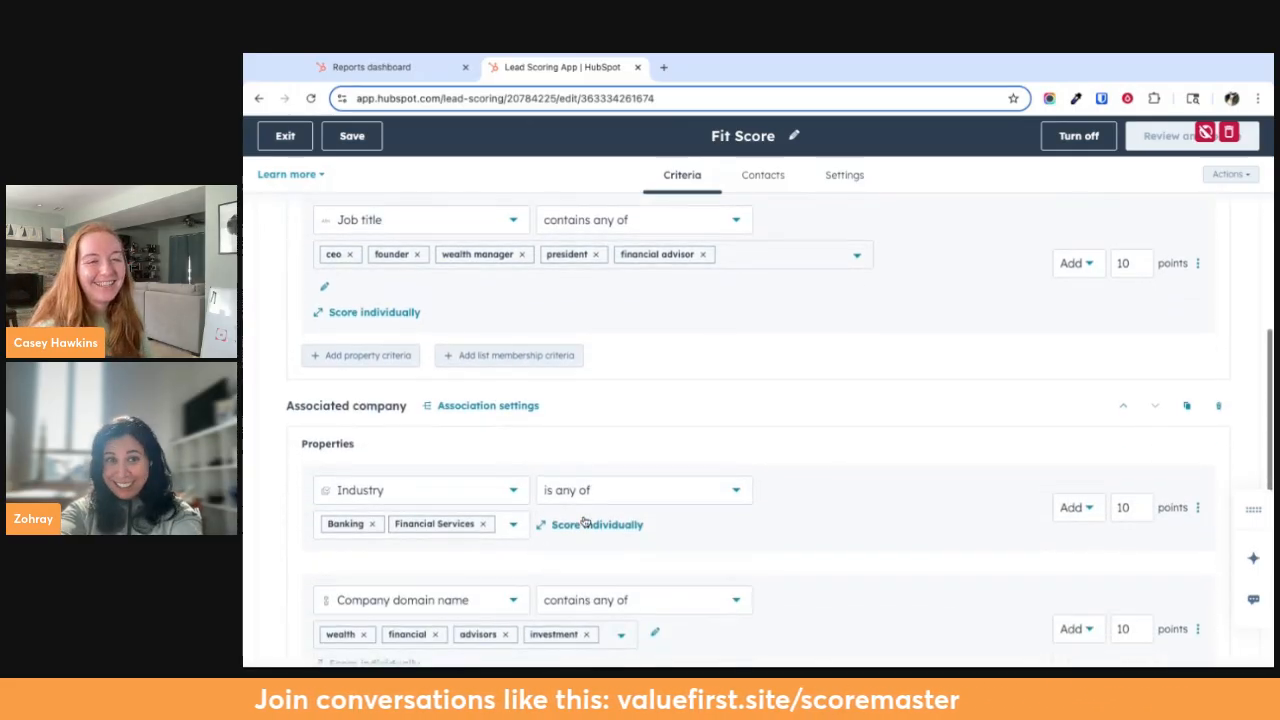
scroll(716, 467, down, 1)
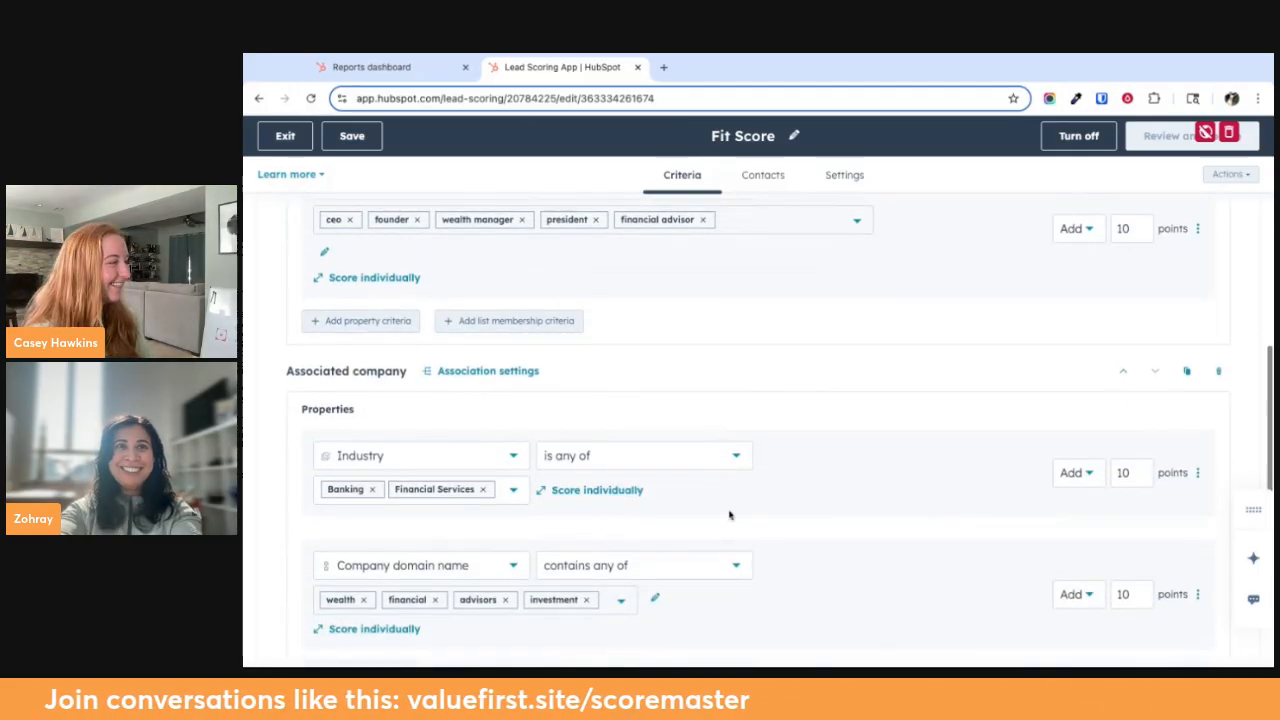
scroll(732, 513, down, 1)
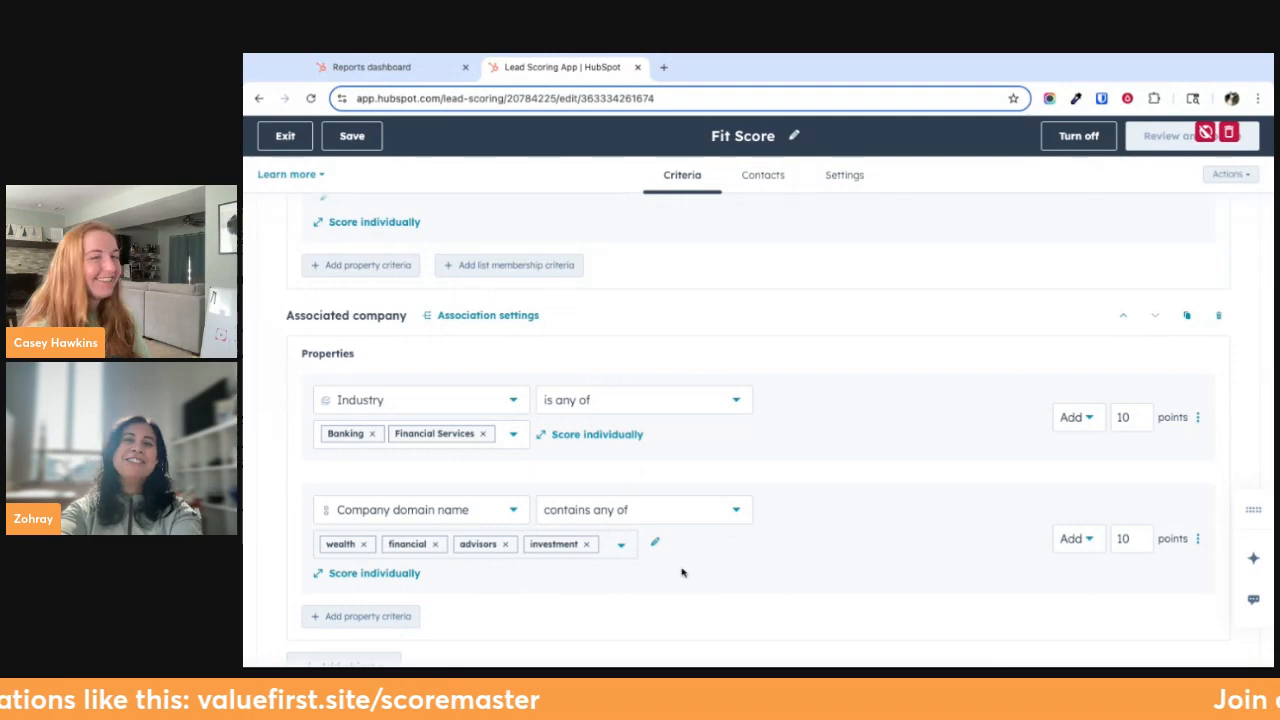
scroll(650, 524, up, 1)
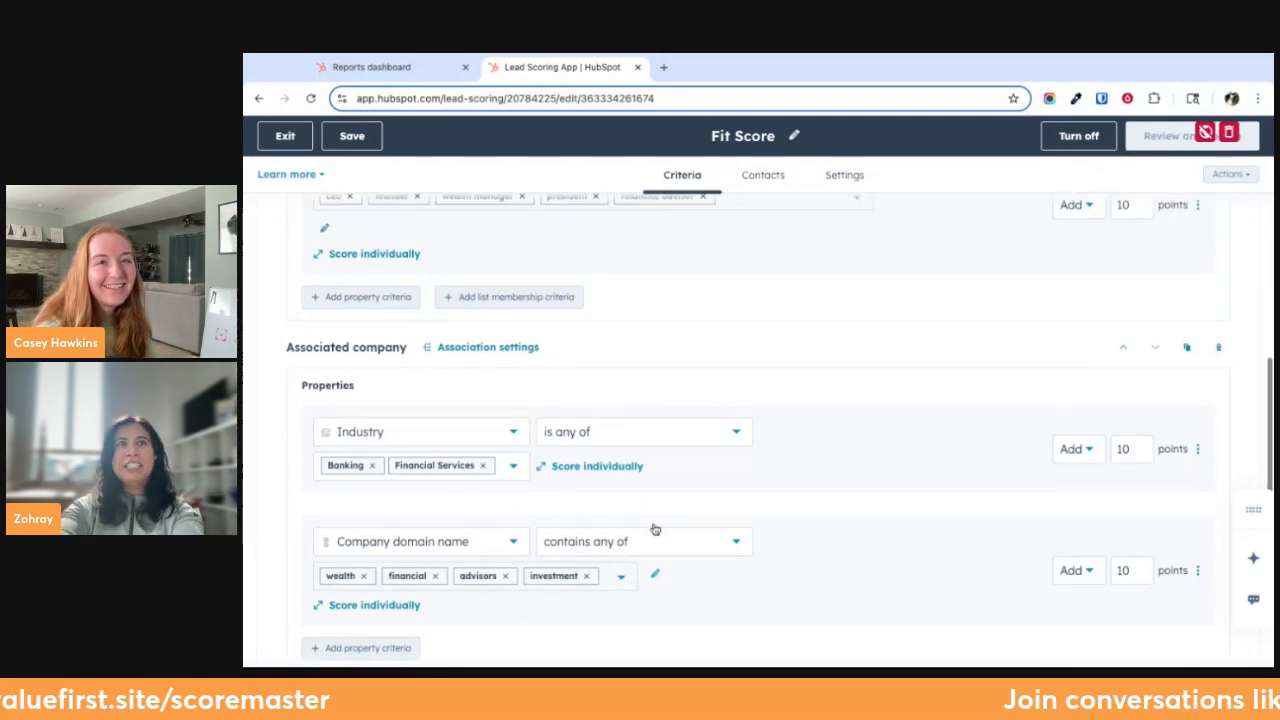
scroll(743, 568, up, 4)
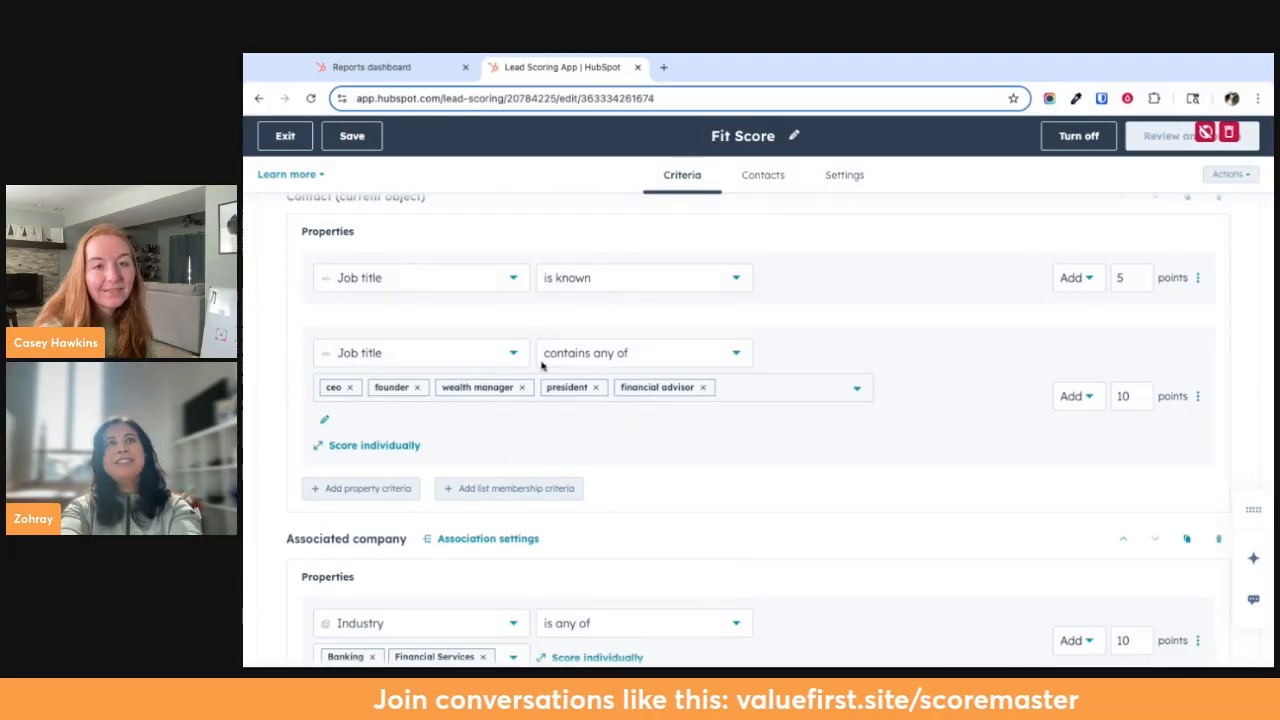
scroll(541, 366, up, 3)
click(433, 290)
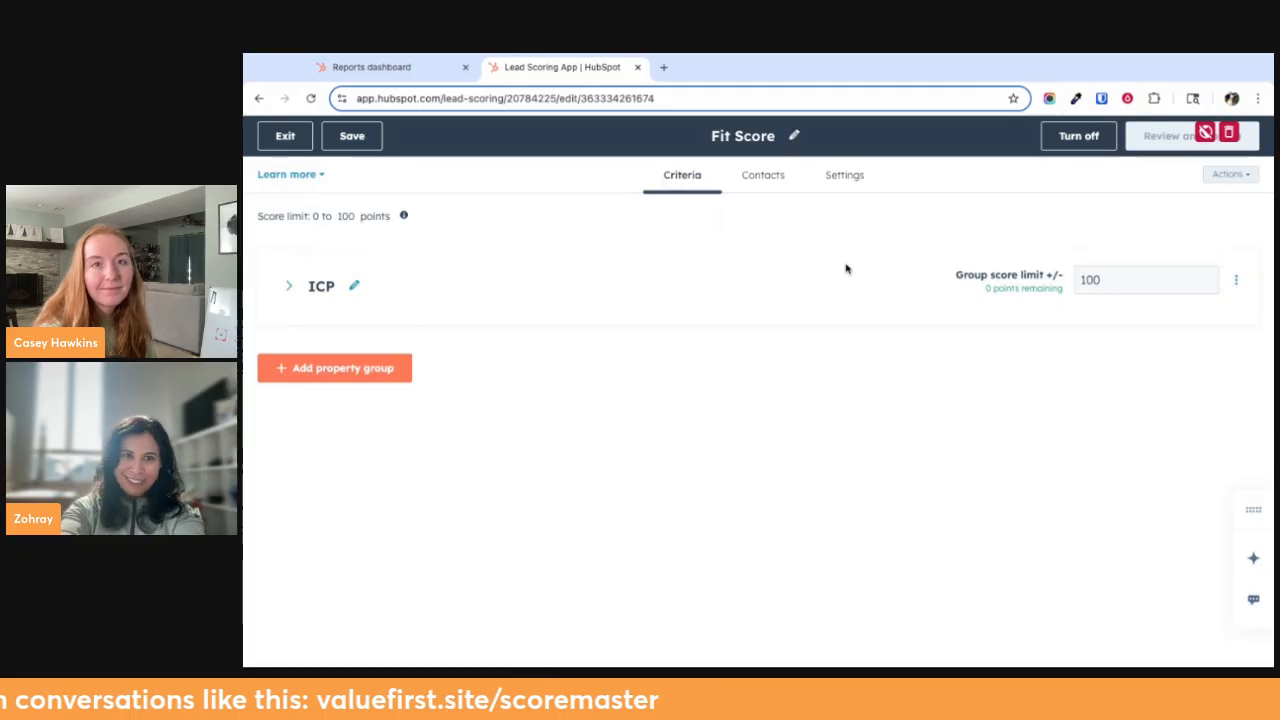
click(285, 136)
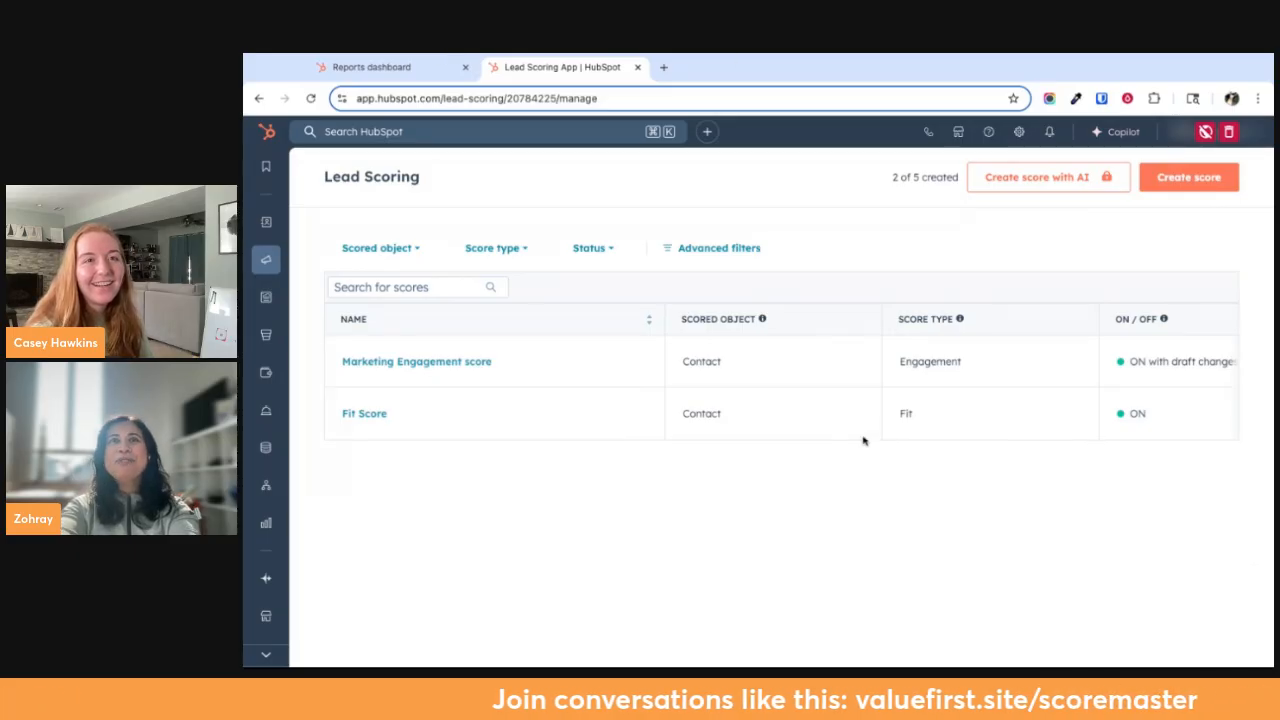
Start creating a new score and look over the combined, engagement and fit score types for contacts
click(1192, 179)
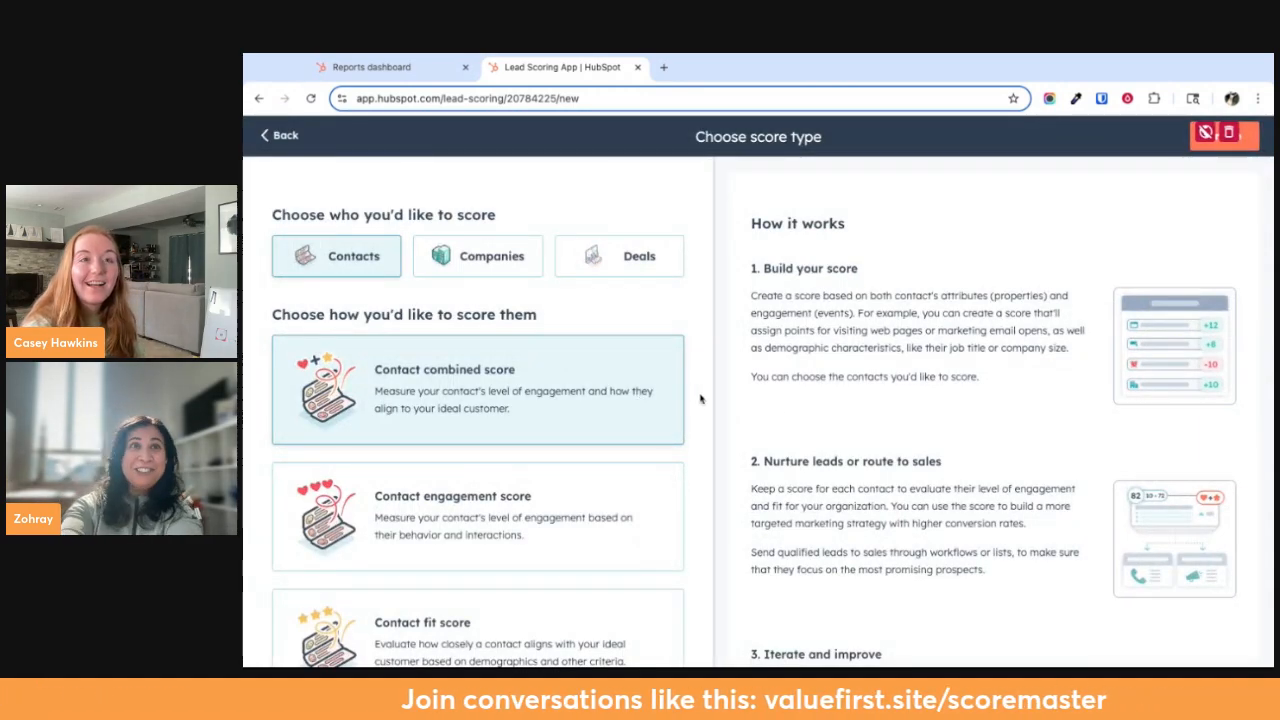
scroll(708, 494, down, 1)
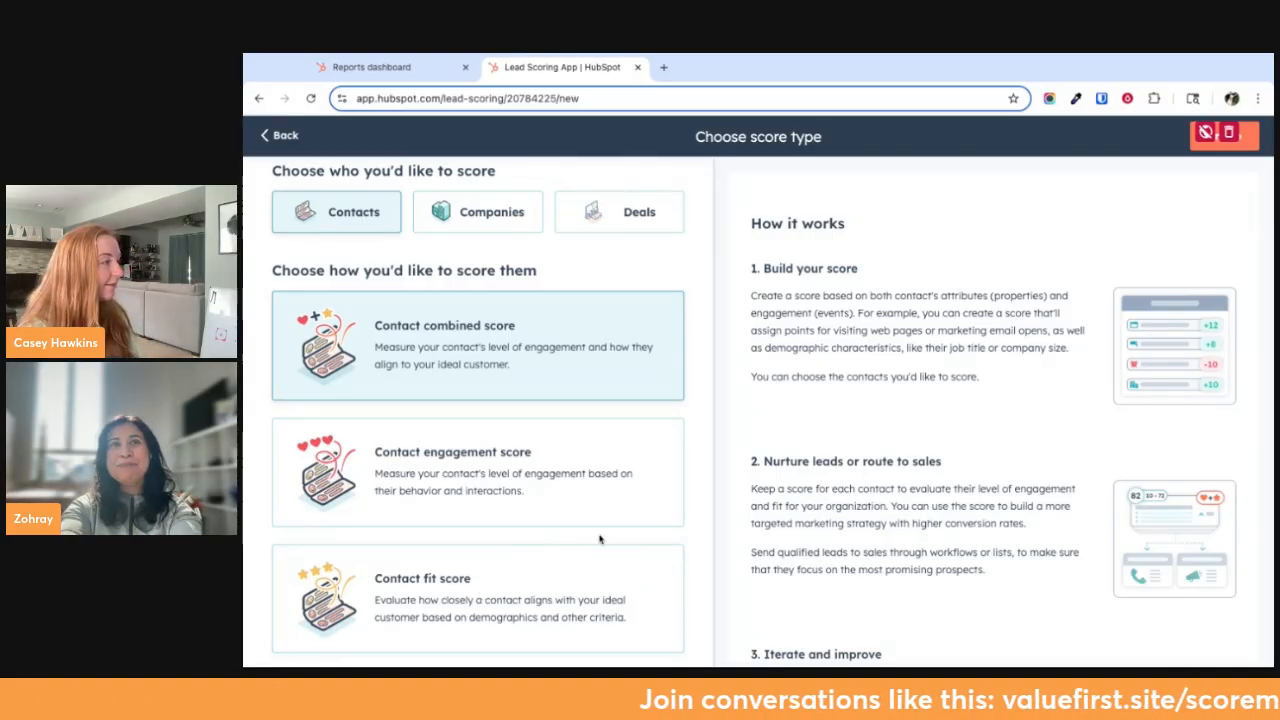
scroll(587, 287, up, 1)
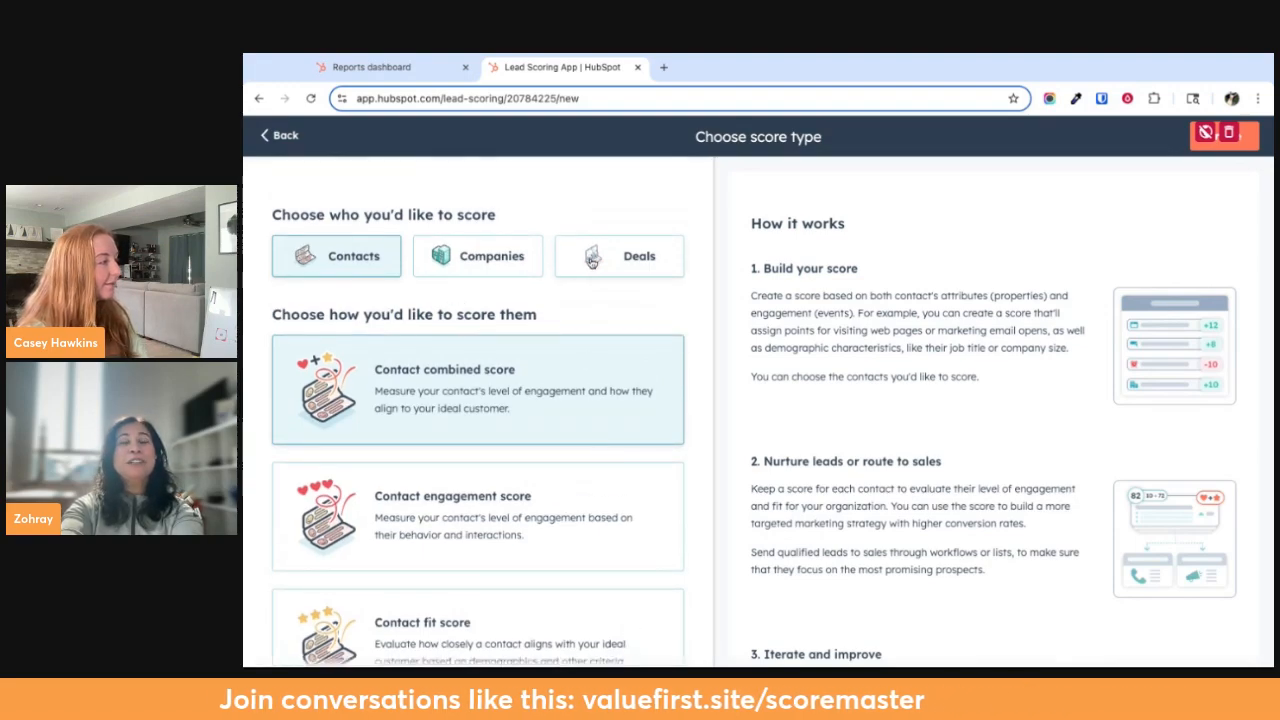
Compare the score types offered for deals and companies, and return the scored object to Contacts
click(593, 265)
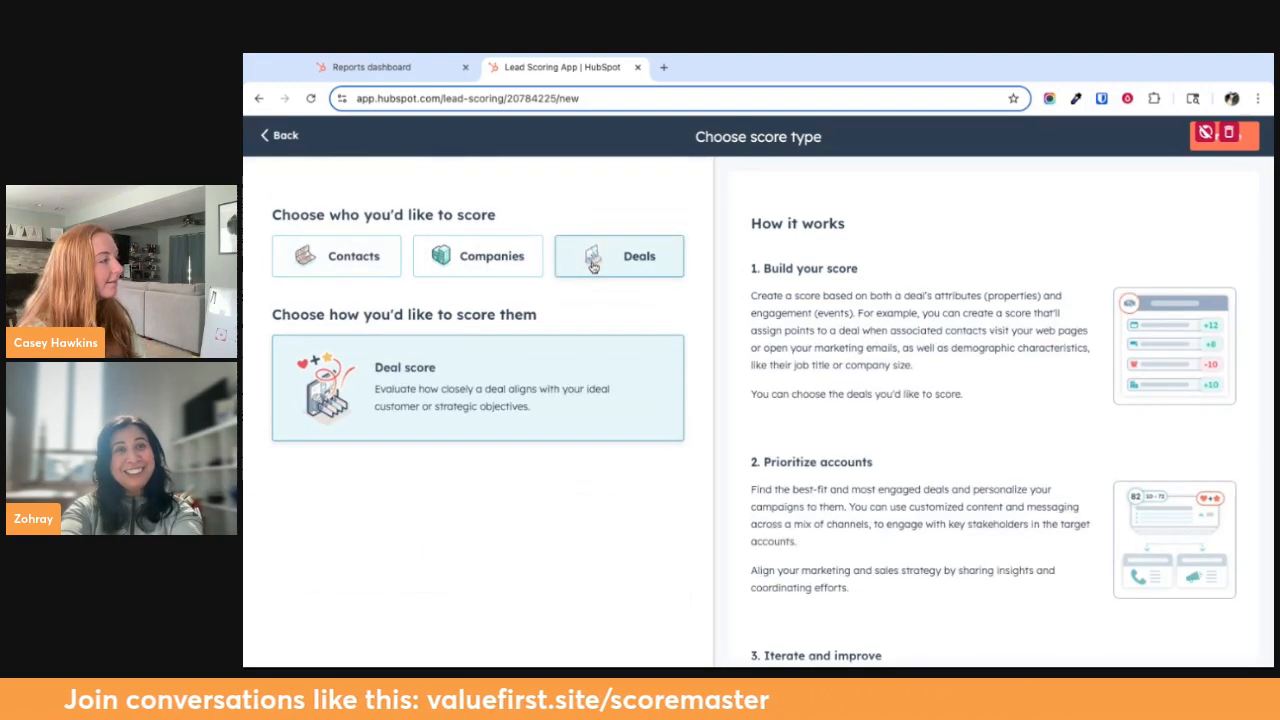
click(520, 264)
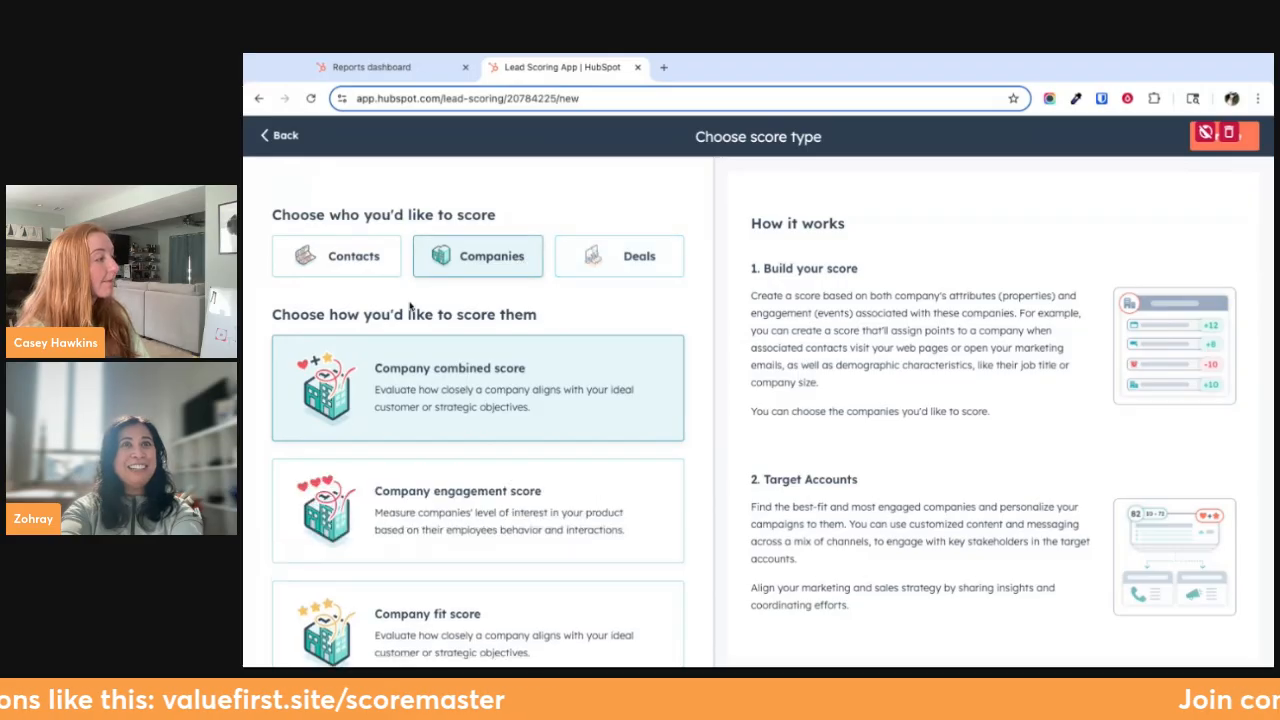
click(608, 252)
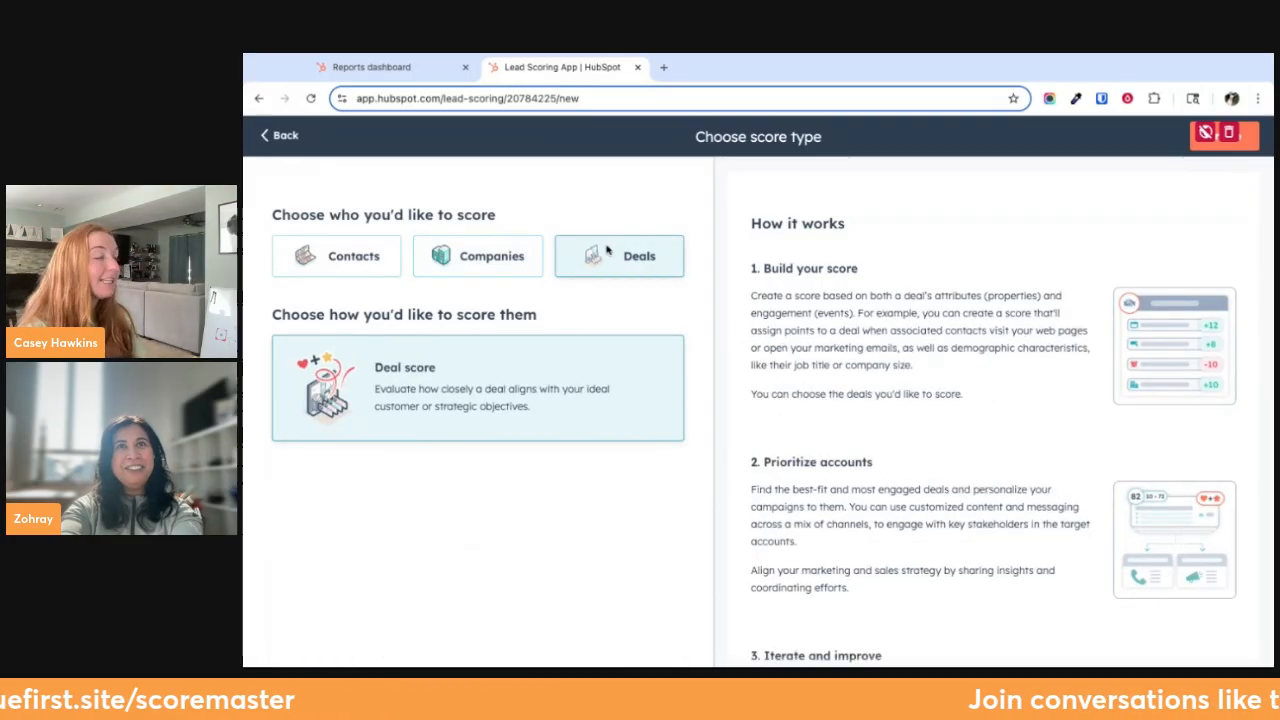
click(364, 258)
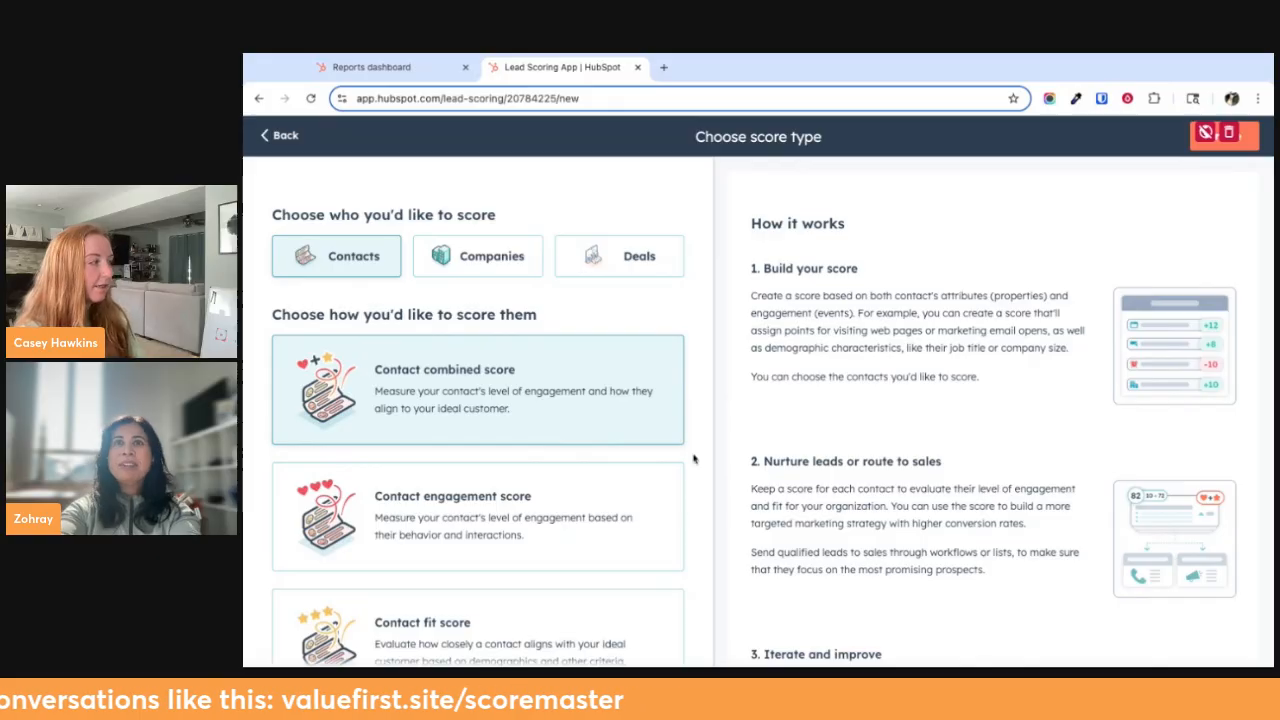
Review the contact score types and the explanation of how scoring works, and create a contact combined score
scroll(623, 423, down, 1)
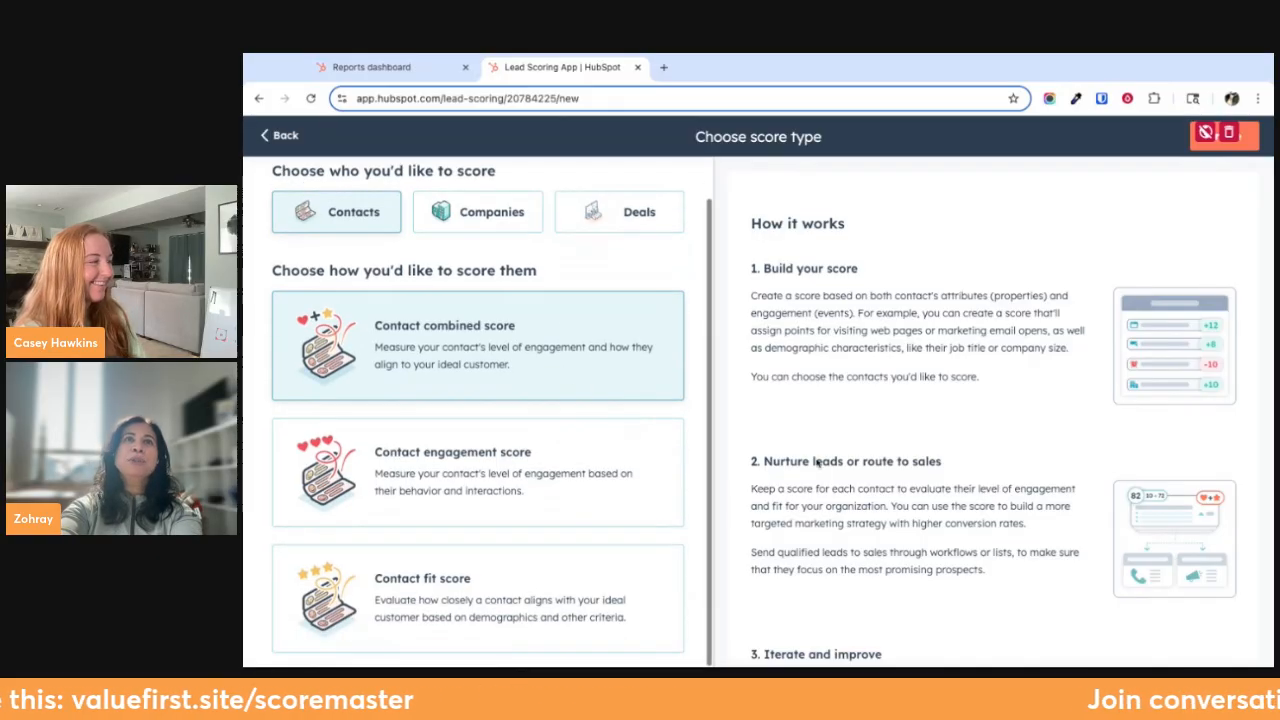
scroll(818, 462, down, 3)
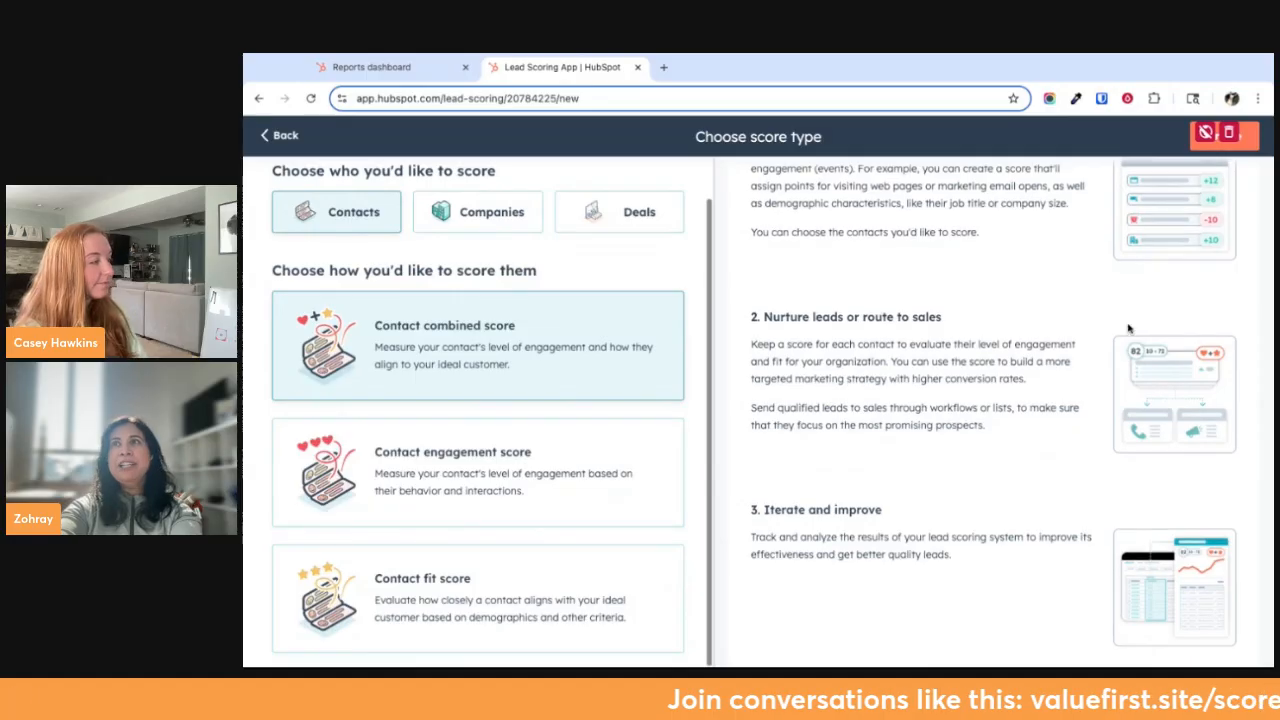
scroll(1128, 328, up, 3)
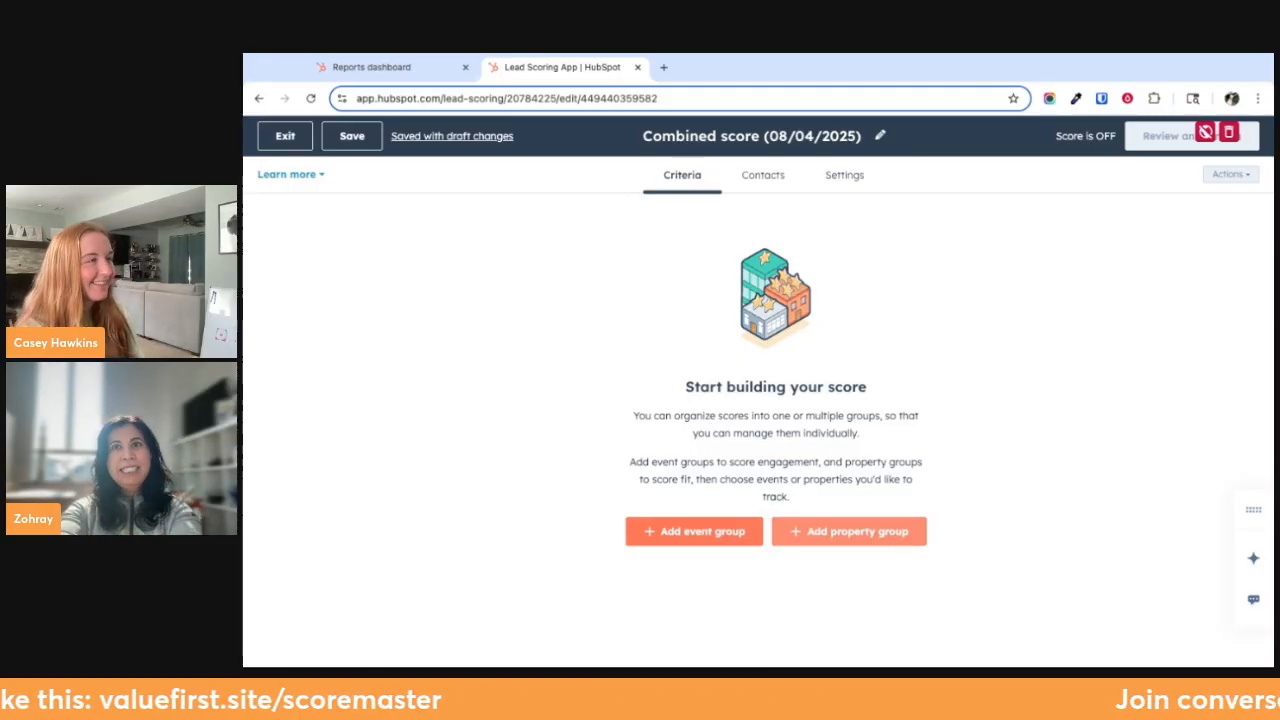
Add a property group to the combined score and name it "Job Titles"
click(850, 531)
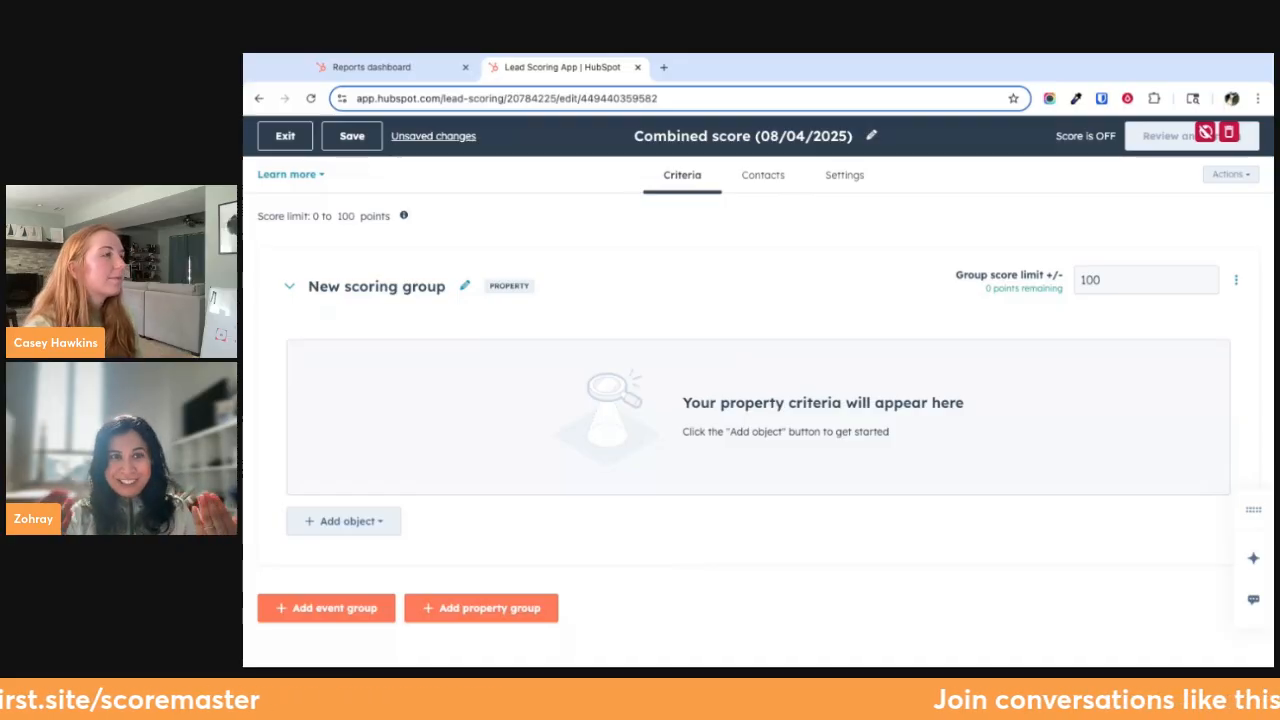
click(464, 286)
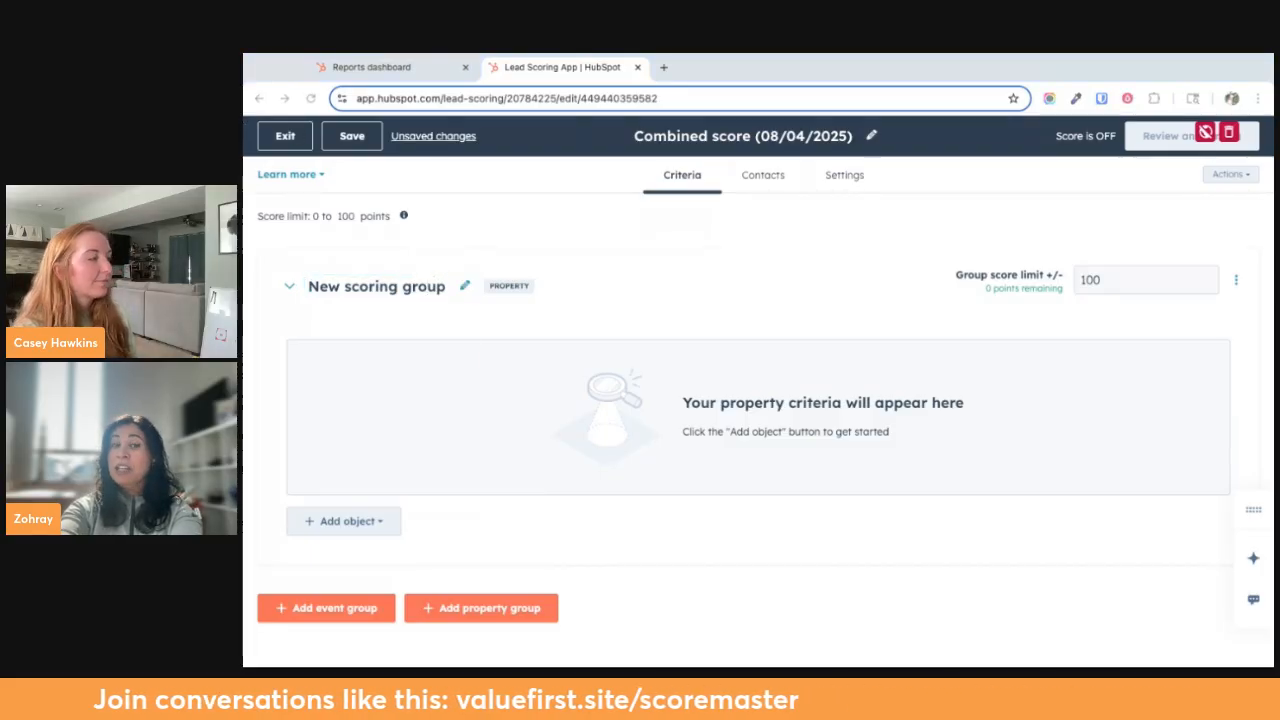
click(434, 293)
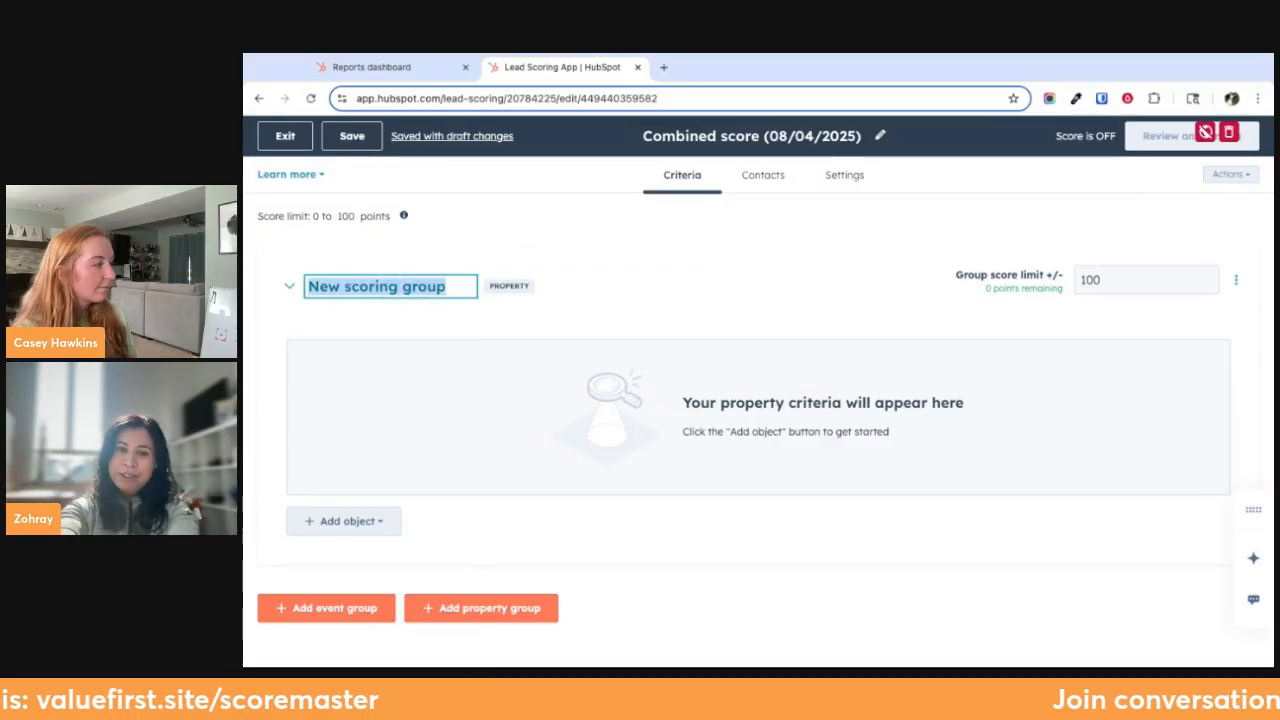
text(Job title)
key(BackSpace)
key(BackSpace)
key(BackSpace)
key(BackSpace)
key(BackSpace)
text(Tiles)
key(BackSpace)
key(BackSpace)
key(BackSpace)
text(tles)
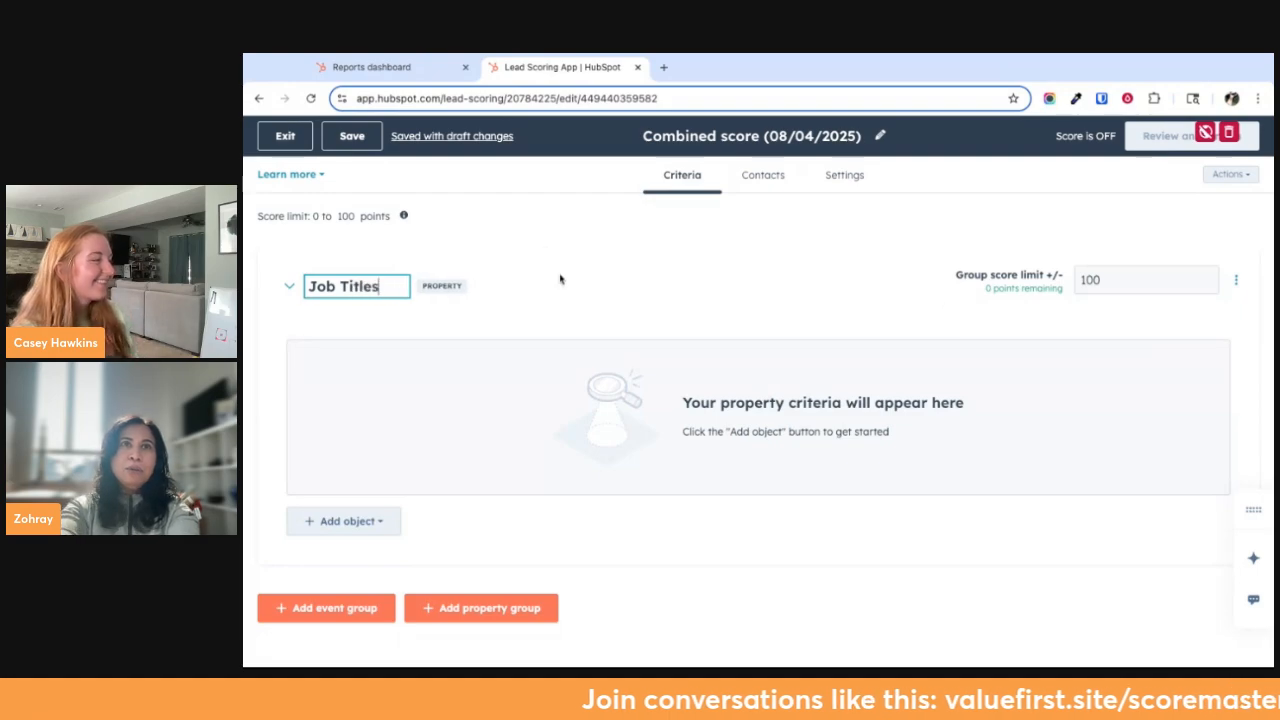
key(Return)
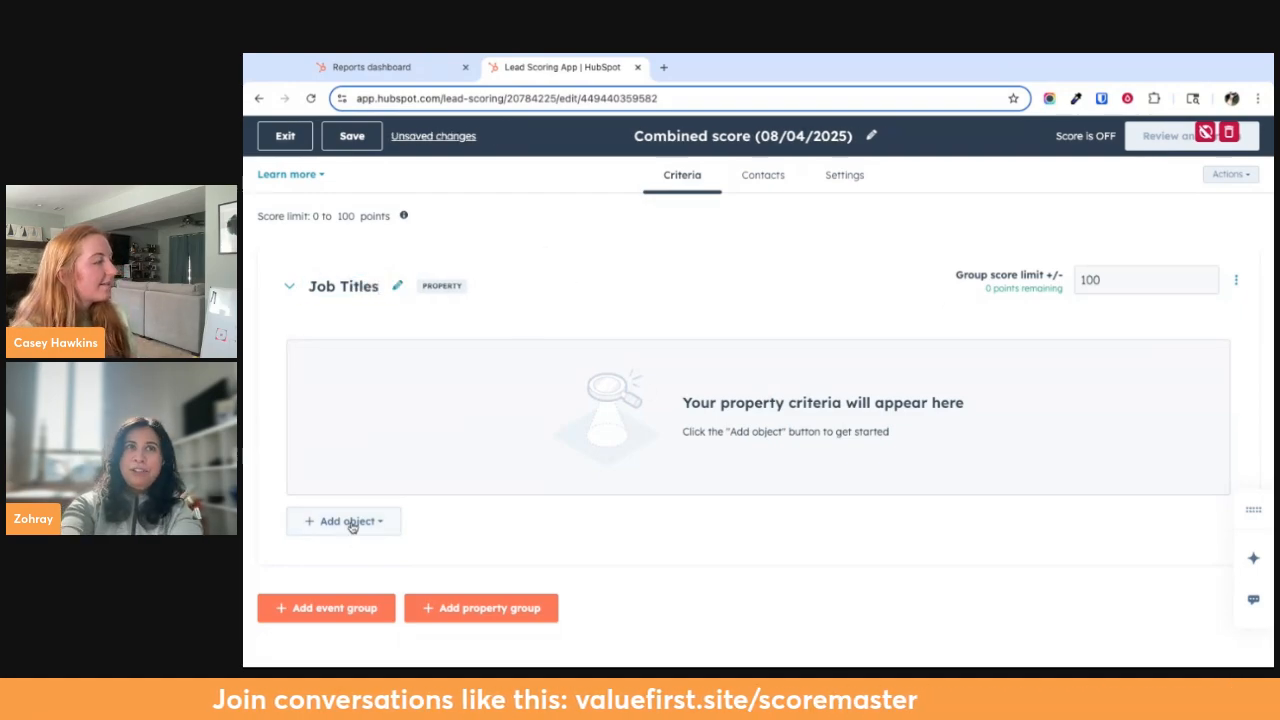
Add the Contact object to the Job Titles group and choose Job title as its property criterion
click(351, 523)
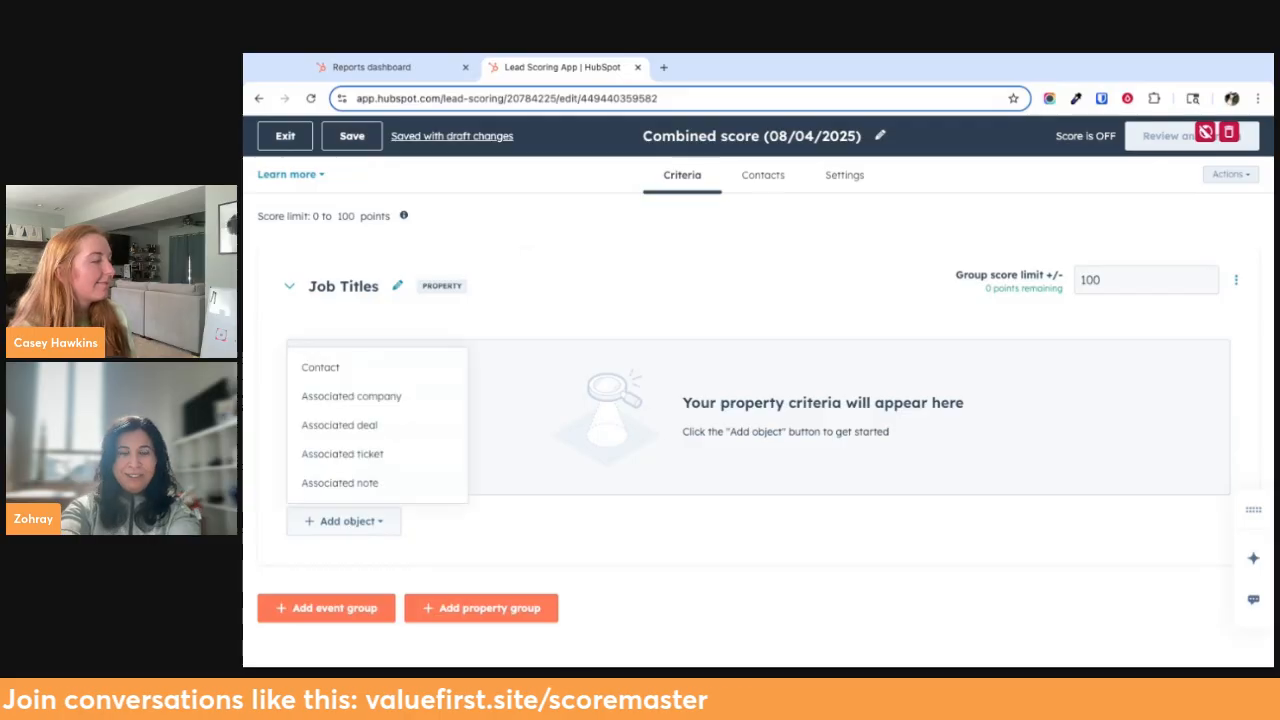
click(360, 368)
click(370, 418)
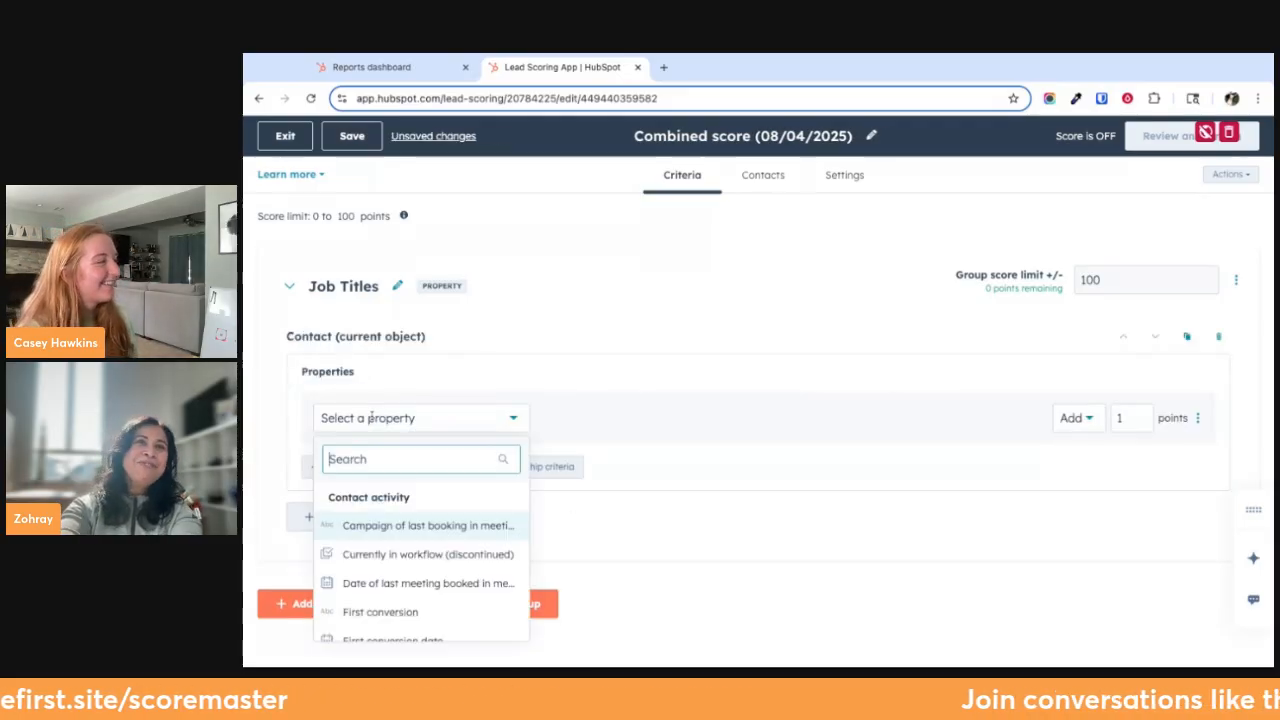
click(458, 333)
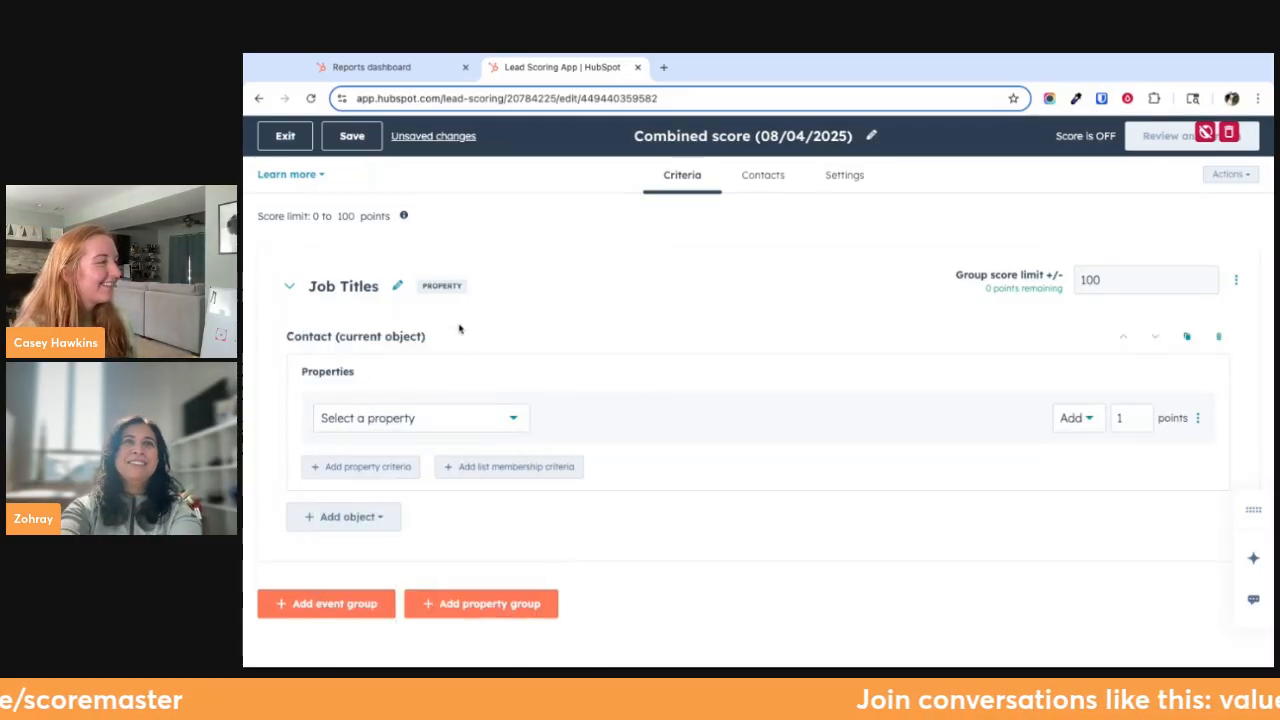
click(396, 418)
text(job)
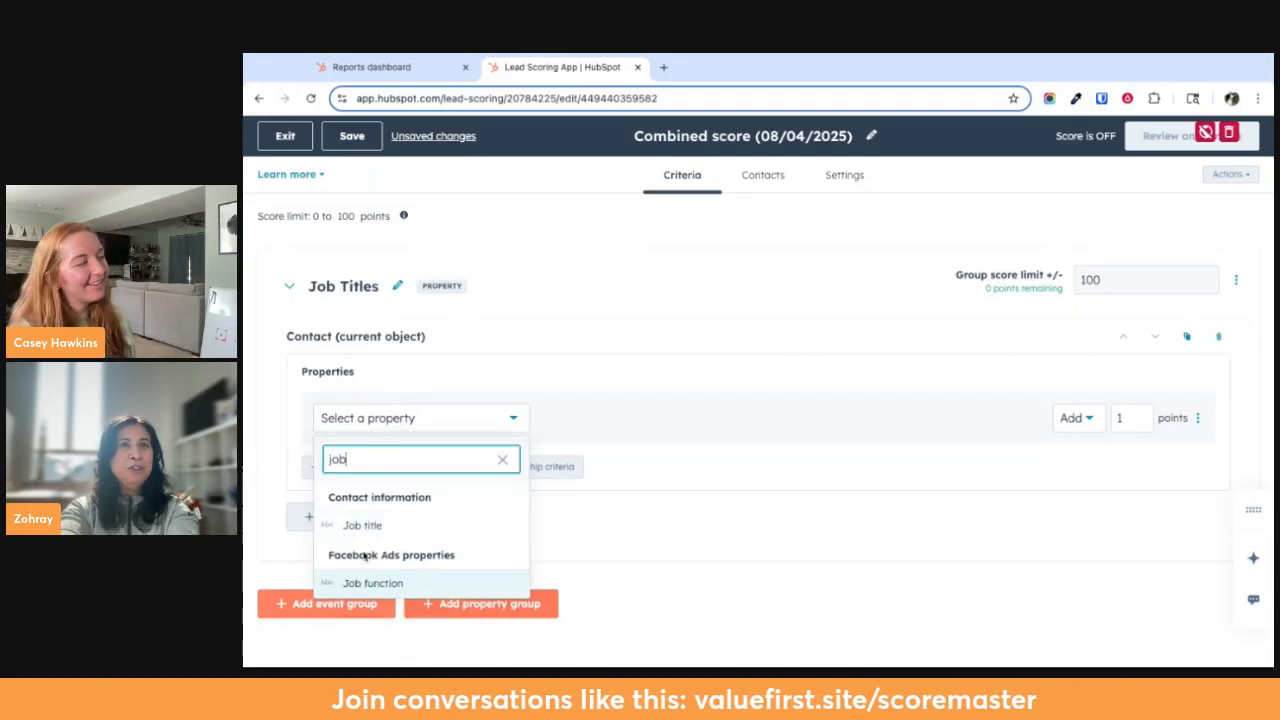
click(364, 525)
Look through the available operators and set the Job title criterion to "is equal to any of"
click(612, 422)
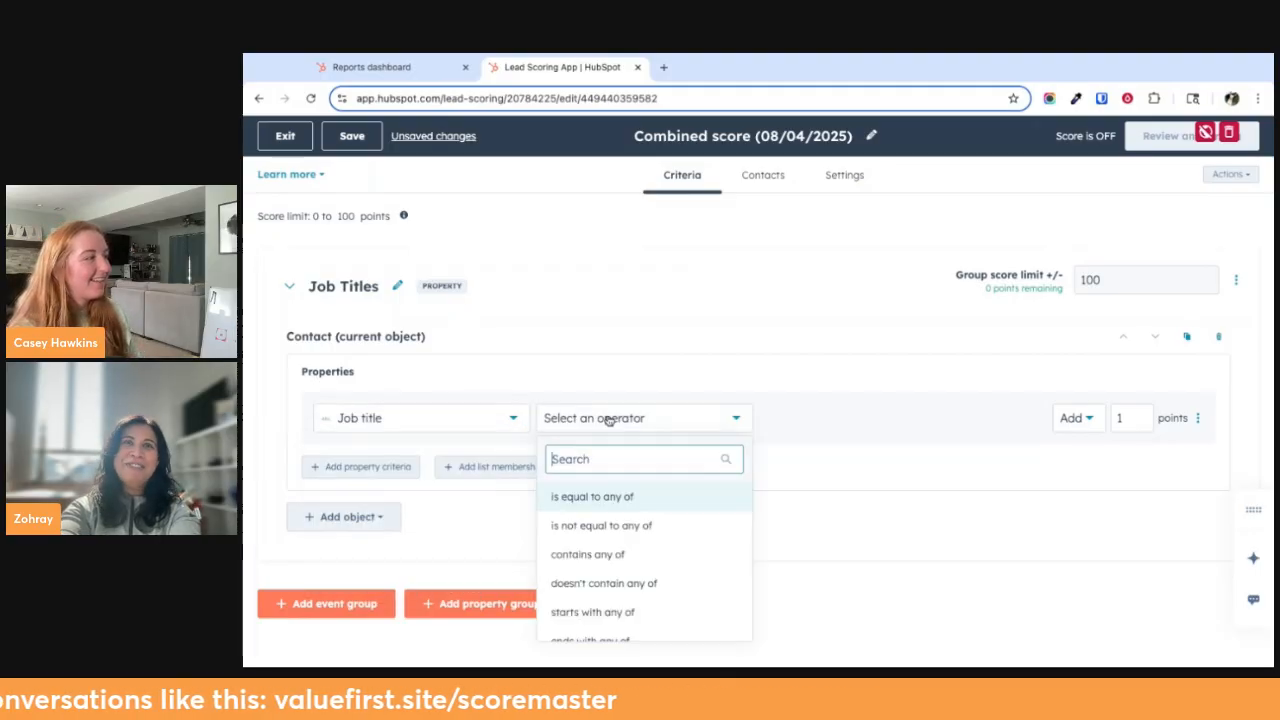
scroll(618, 512, down, 1)
scroll(620, 549, down, 2)
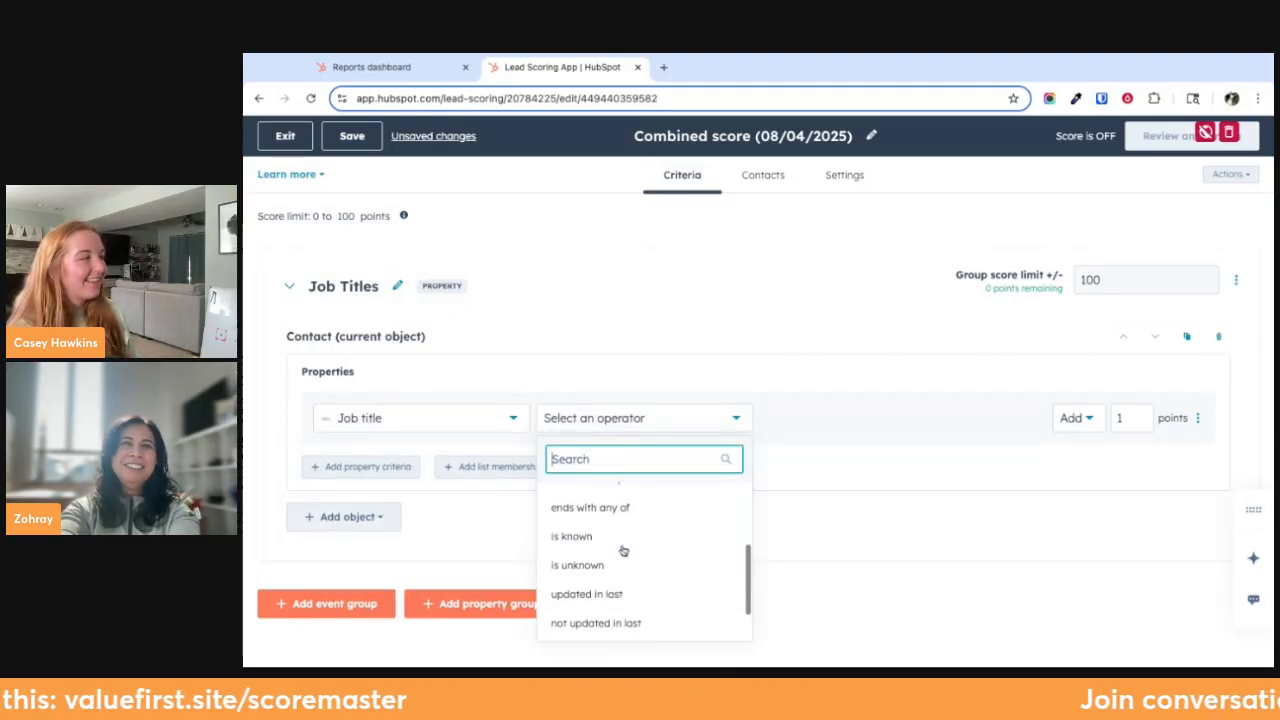
scroll(622, 545, up, 3)
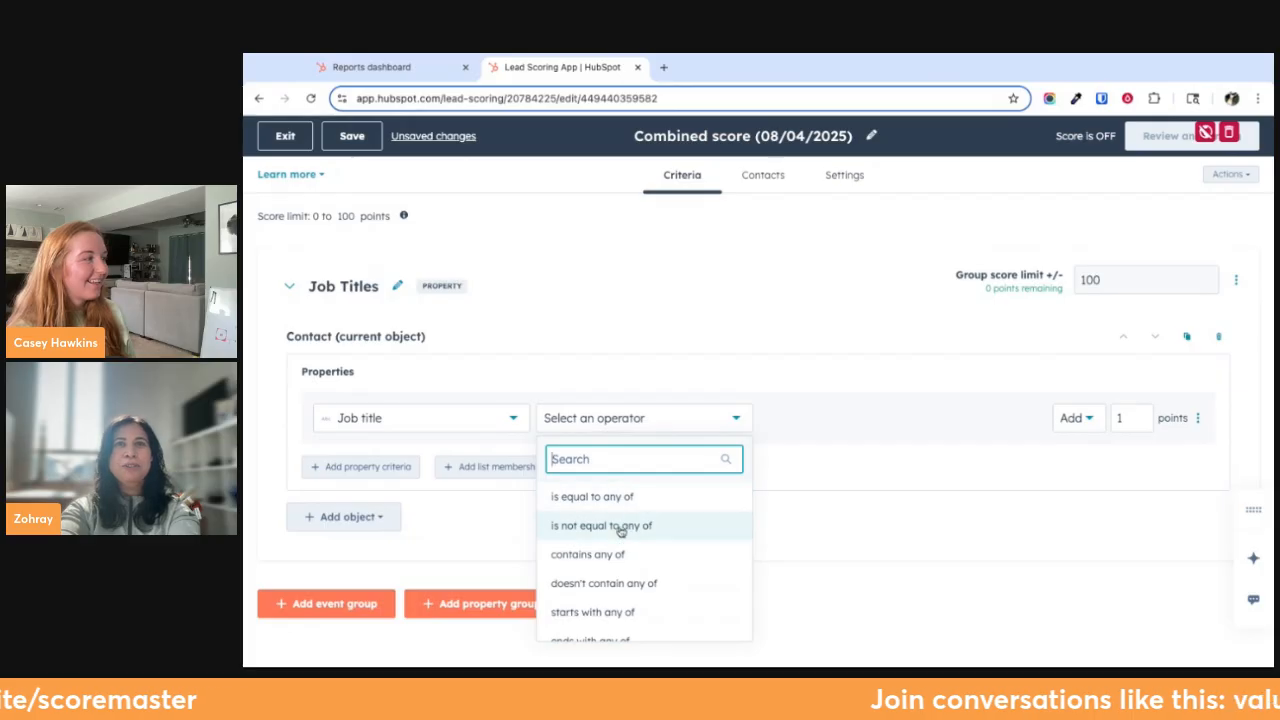
click(615, 555)
click(663, 417)
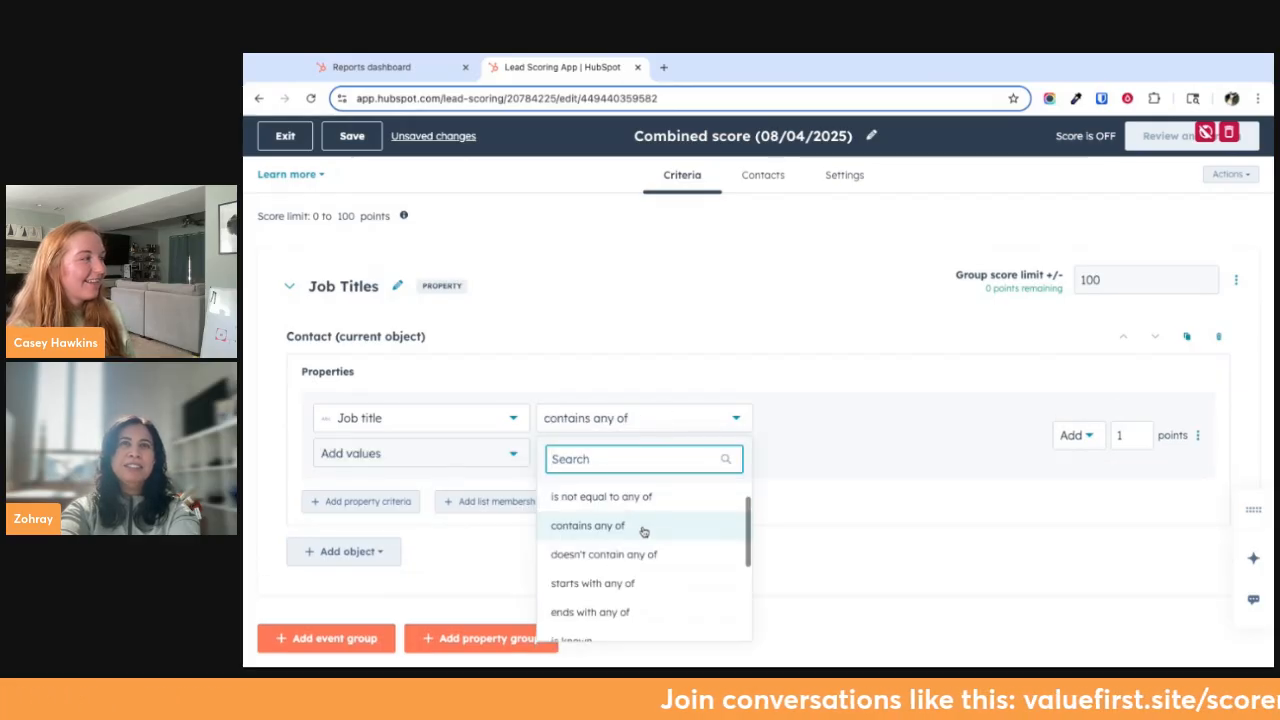
scroll(643, 528, down, 5)
scroll(640, 530, up, 5)
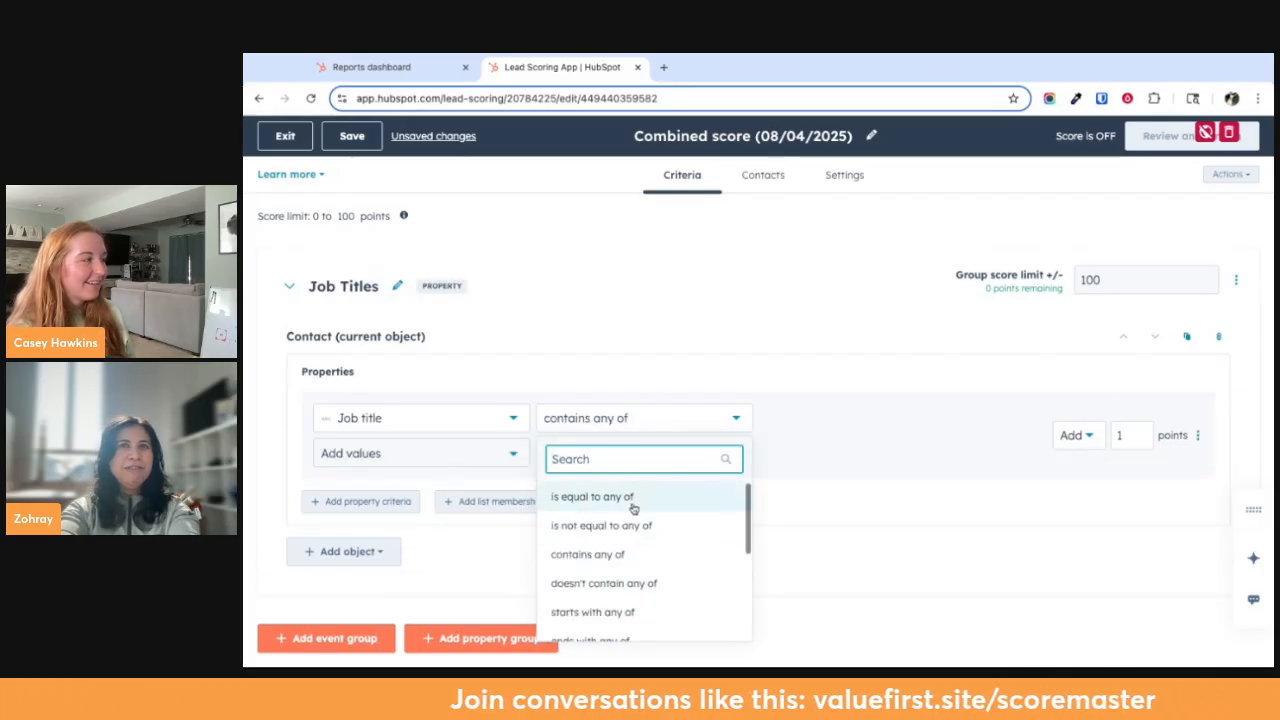
click(604, 498)
Add "svp" and "senior vice president" as values of the Job title criterion
click(349, 456)
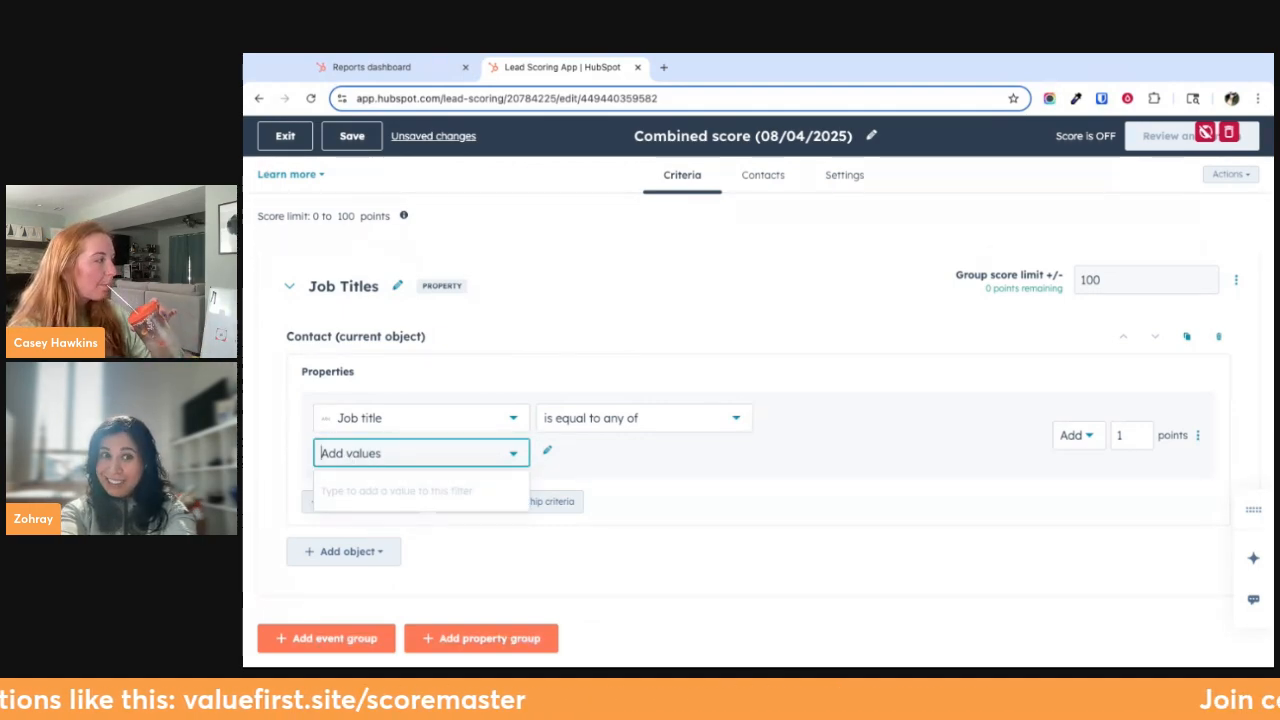
text(svp)
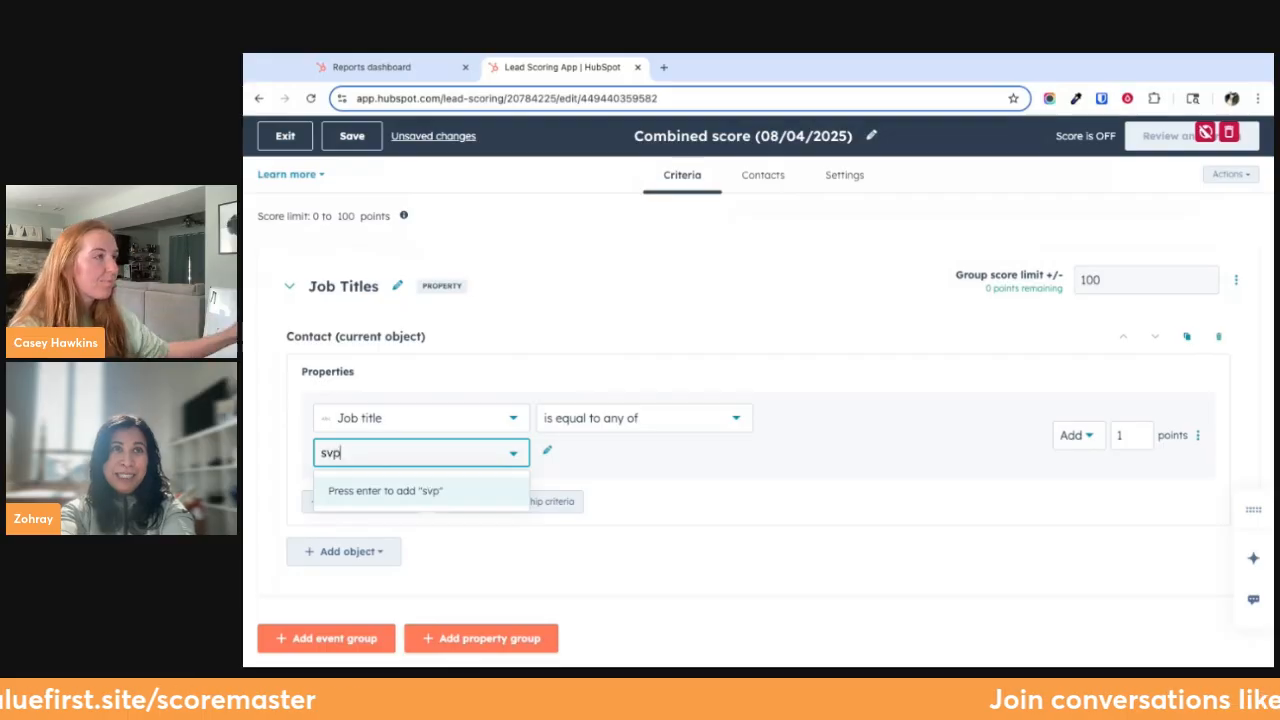
key(Return)
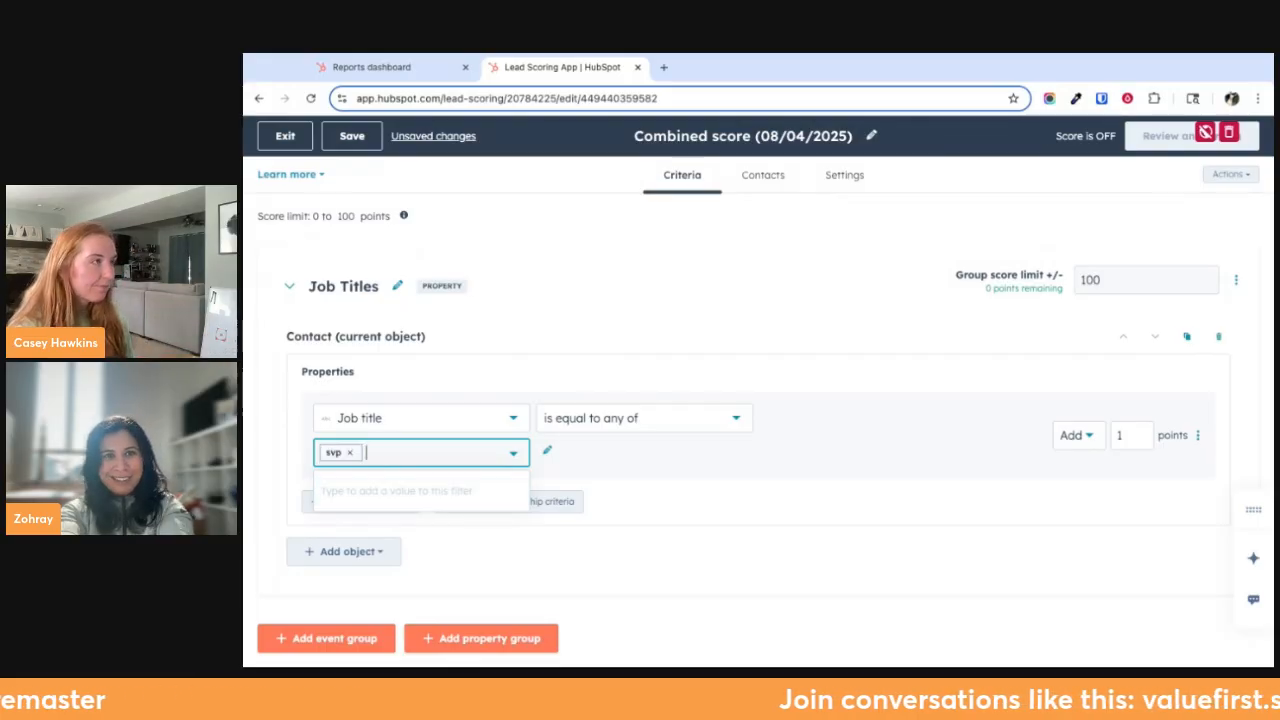
text(senior )
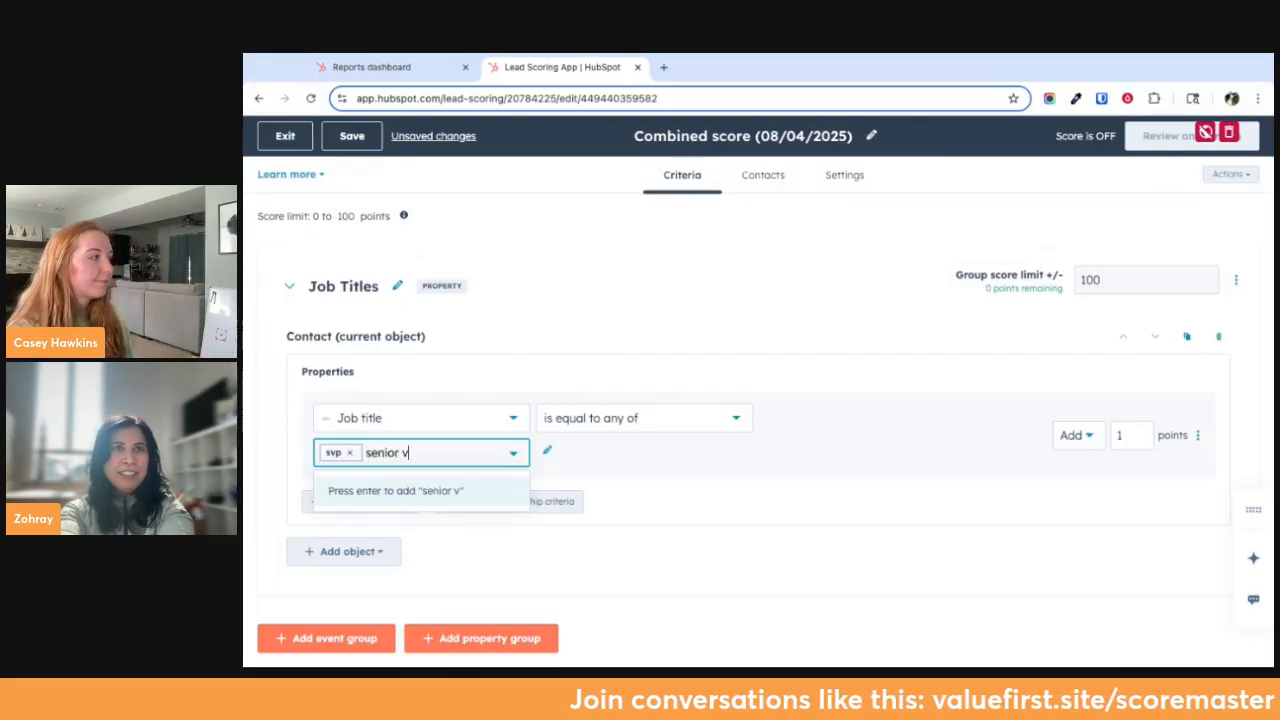
text(vice preside)
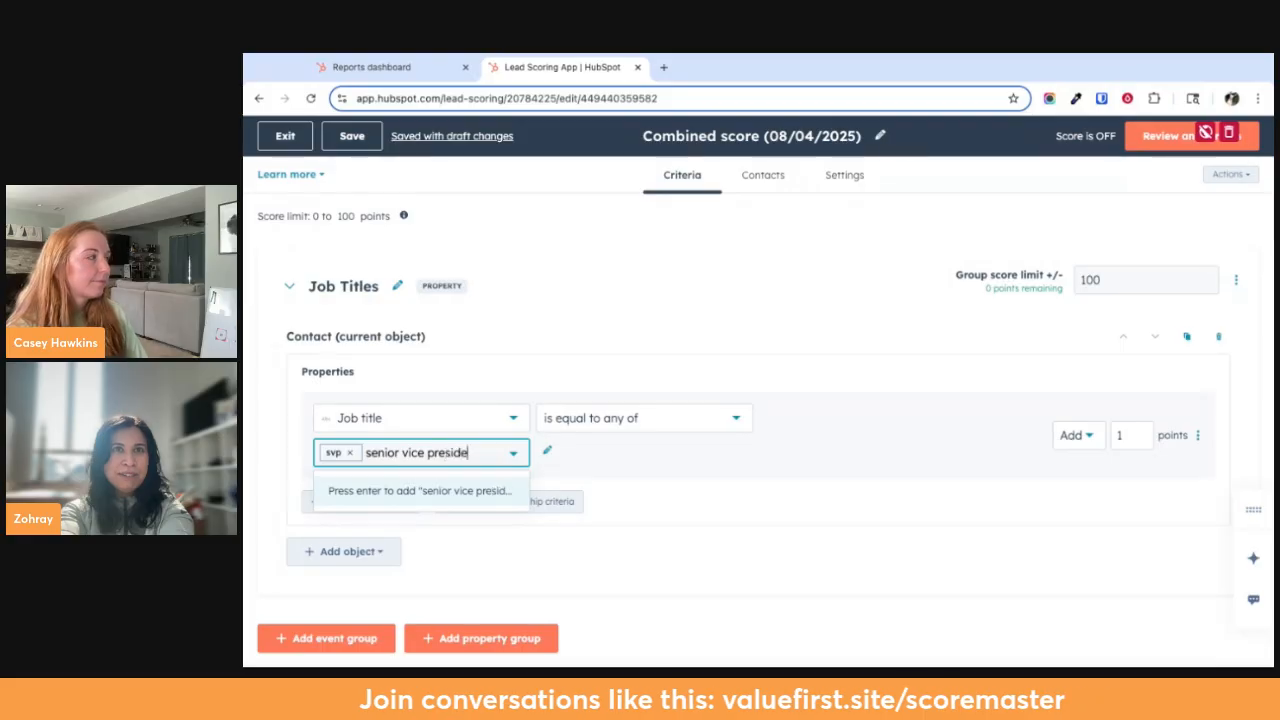
text(nt)
key(Return)
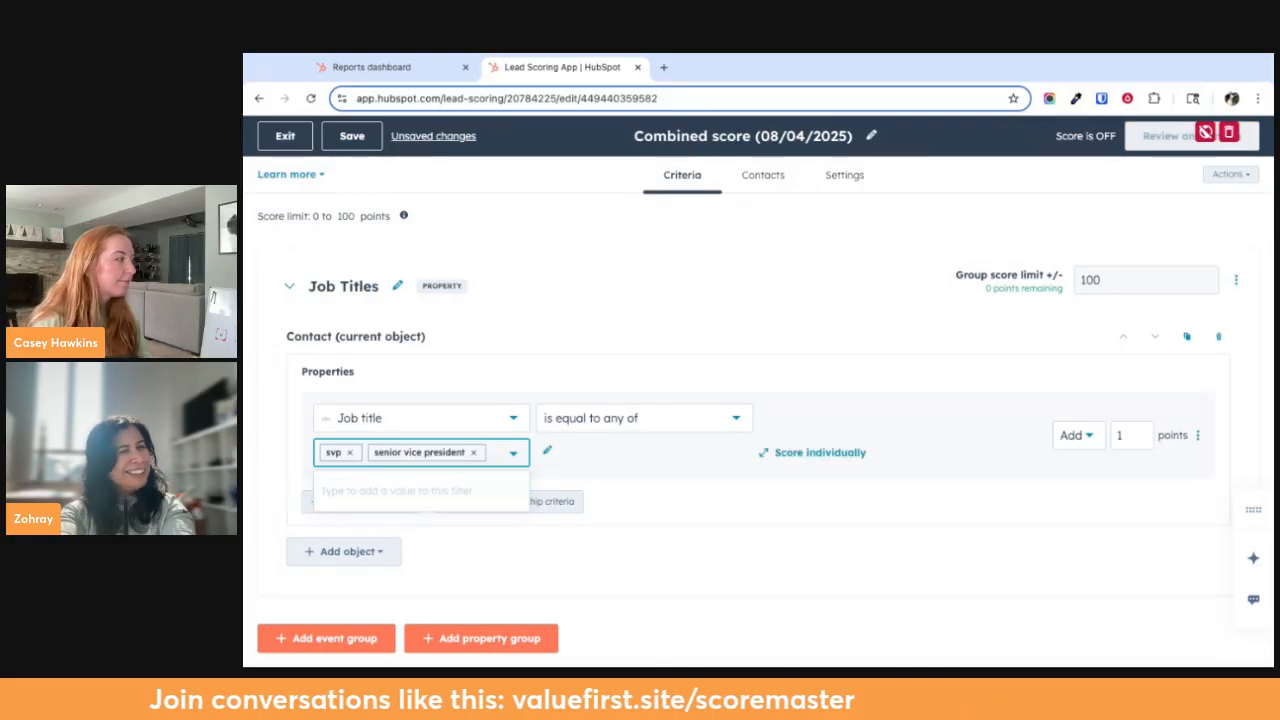
Add "SVP" and "president" as further values of the Job title criterion
text(SVP)
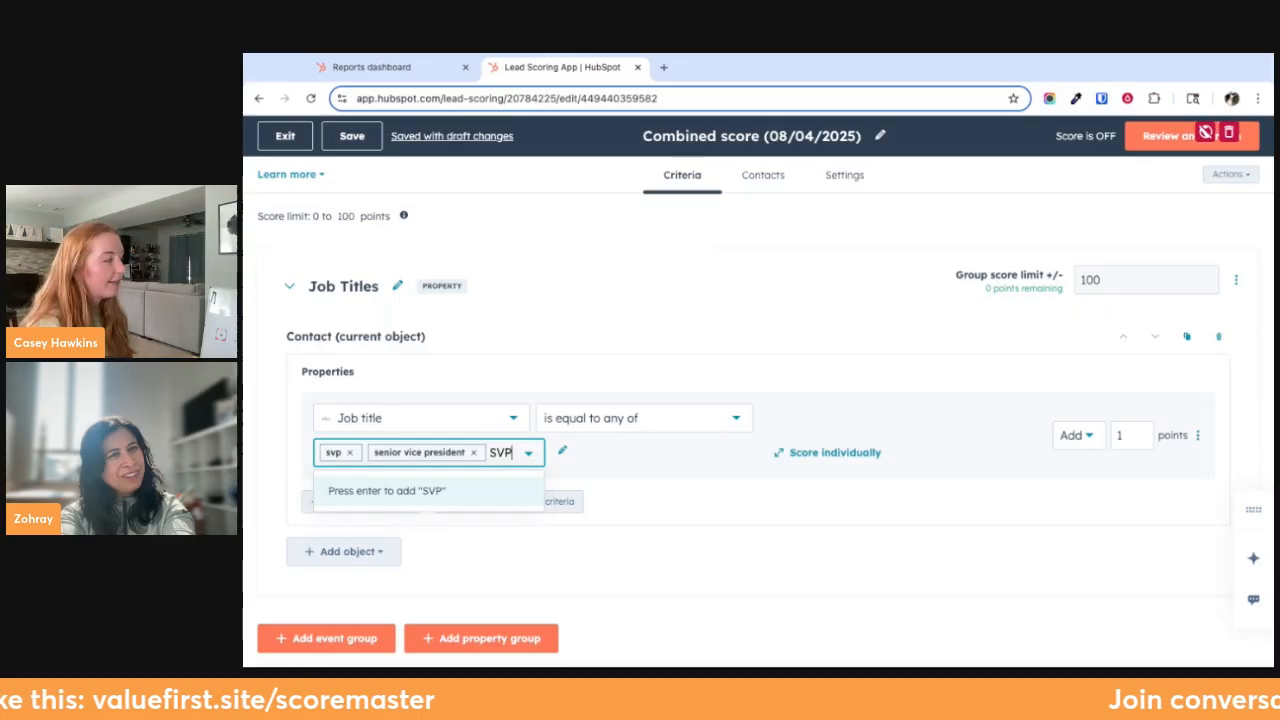
key(Return)
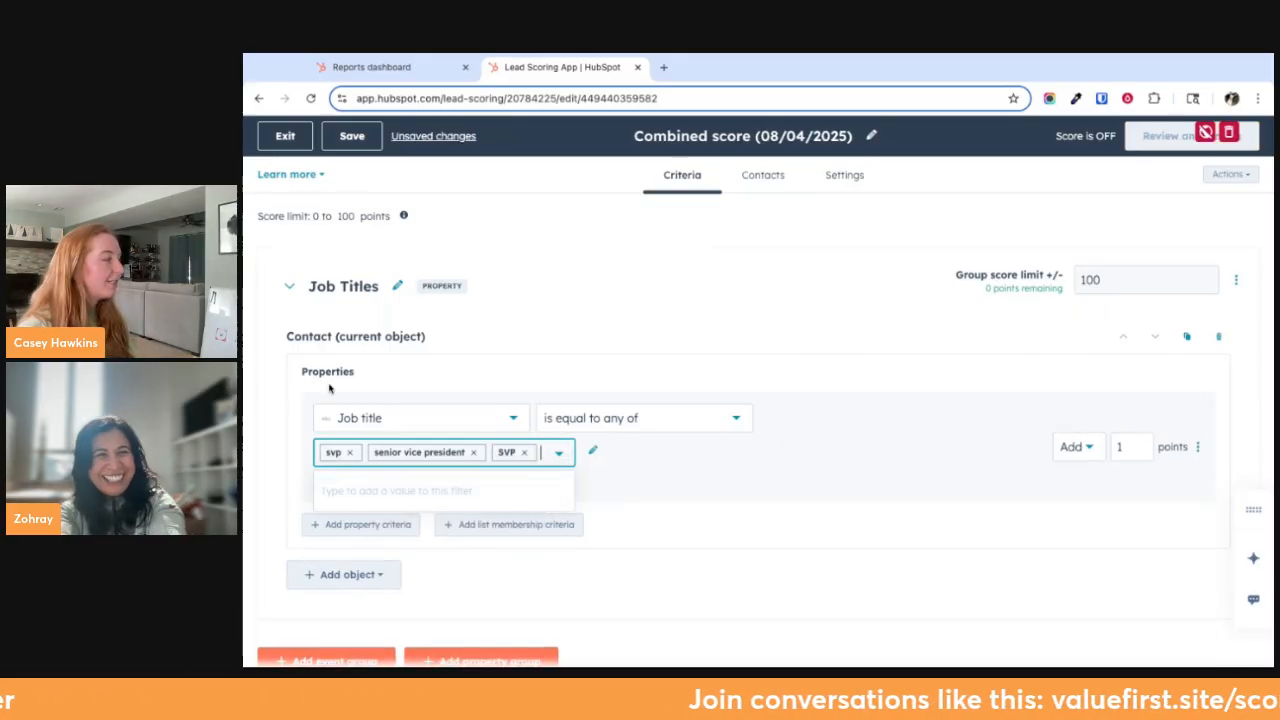
text(pres)
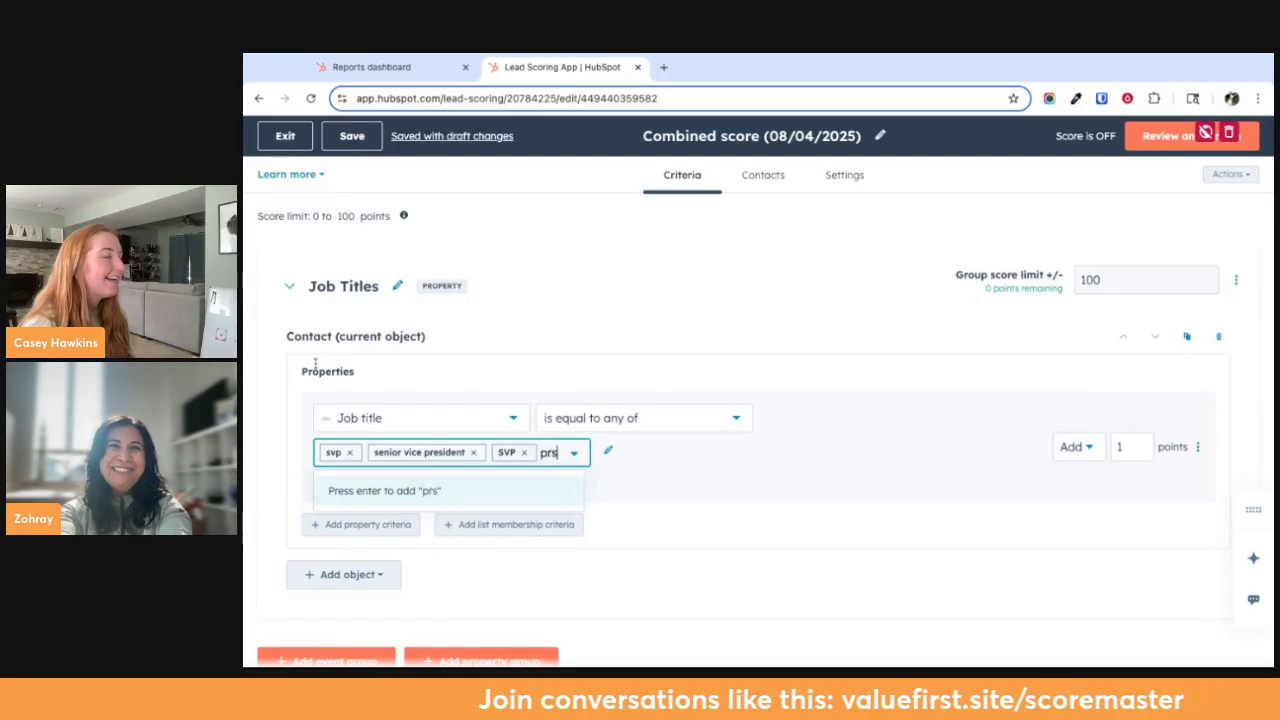
text(ident)
key(Return)
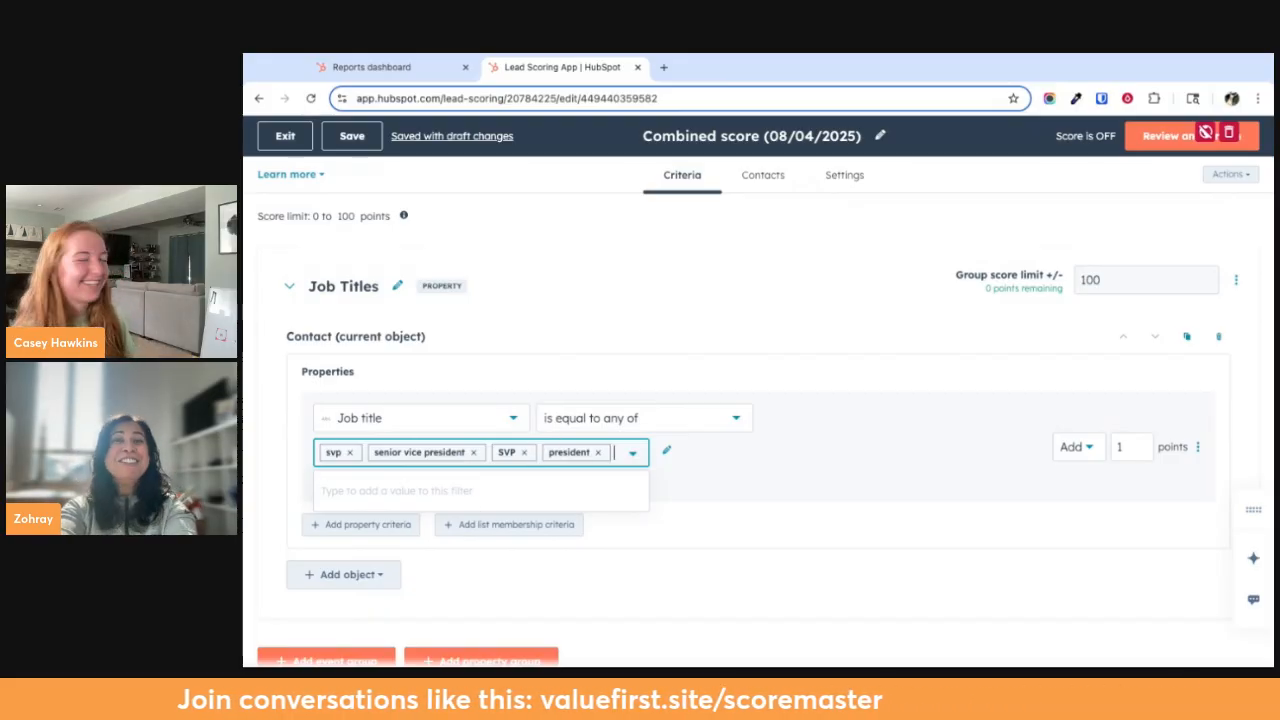
key(super+Tab)
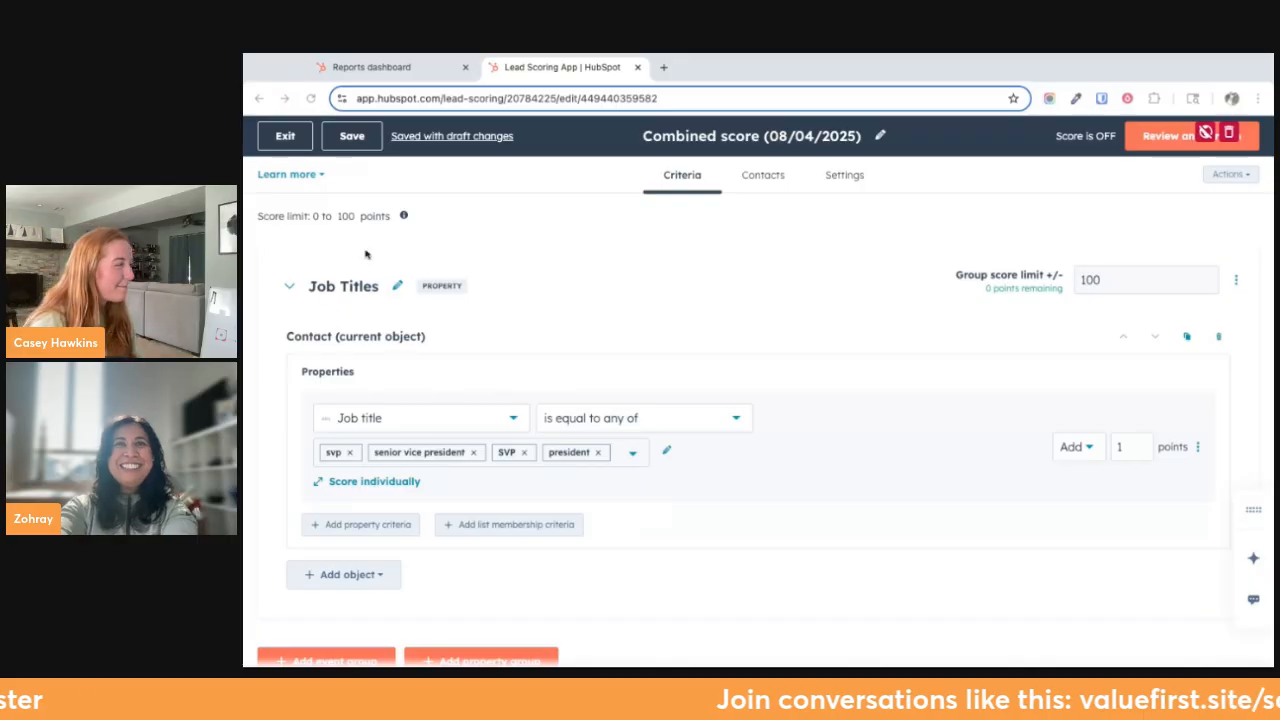
click(633, 462)
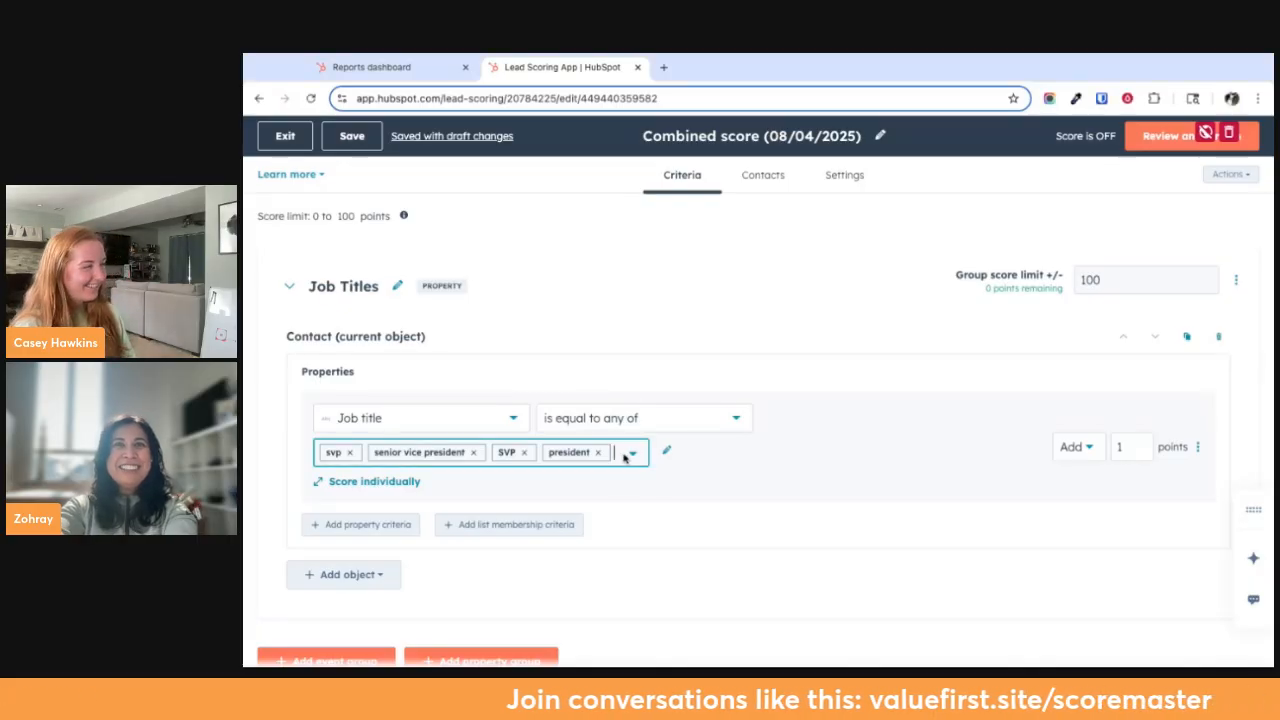
text(cxo)
key(Return)
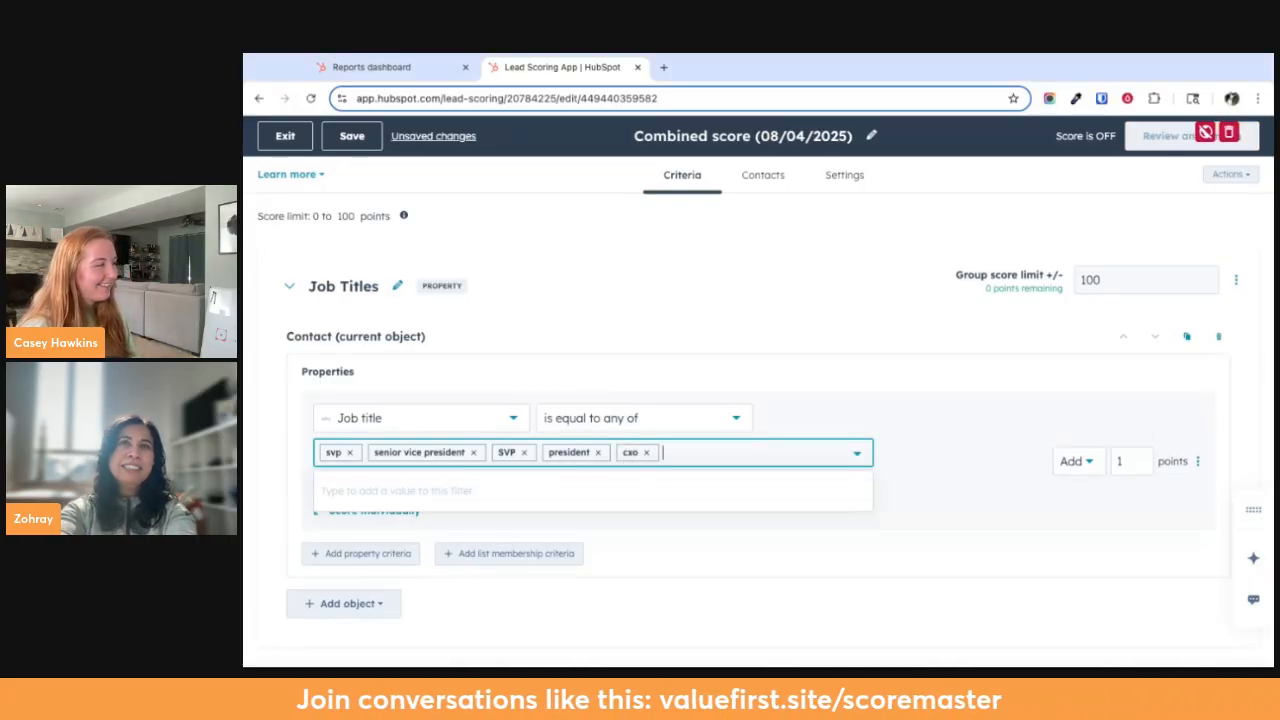
text(ch)
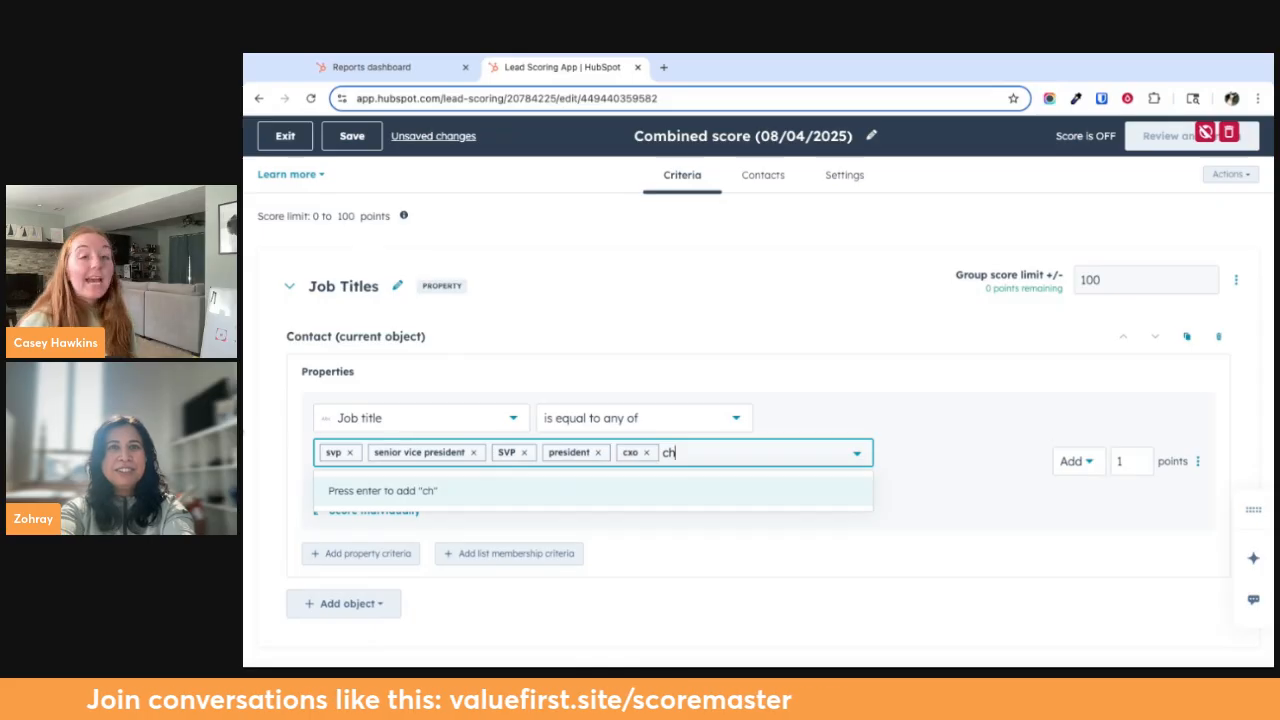
key(super+Tab)
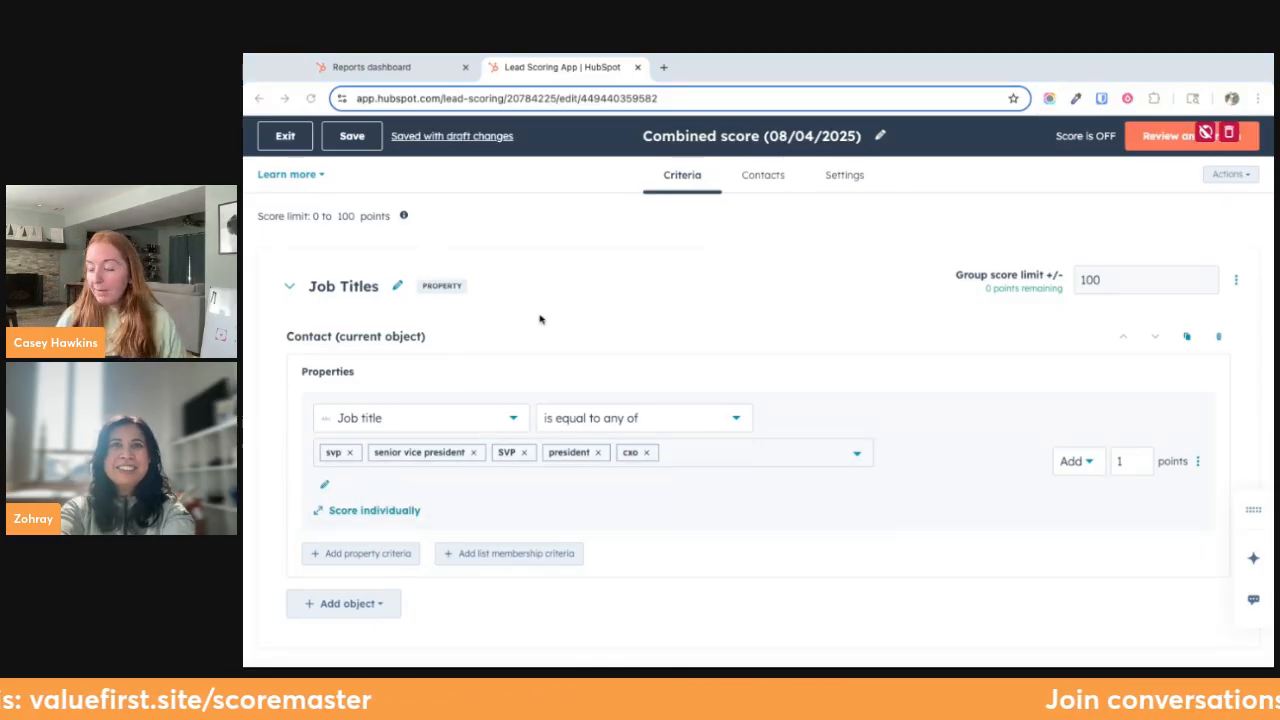
click(646, 452)
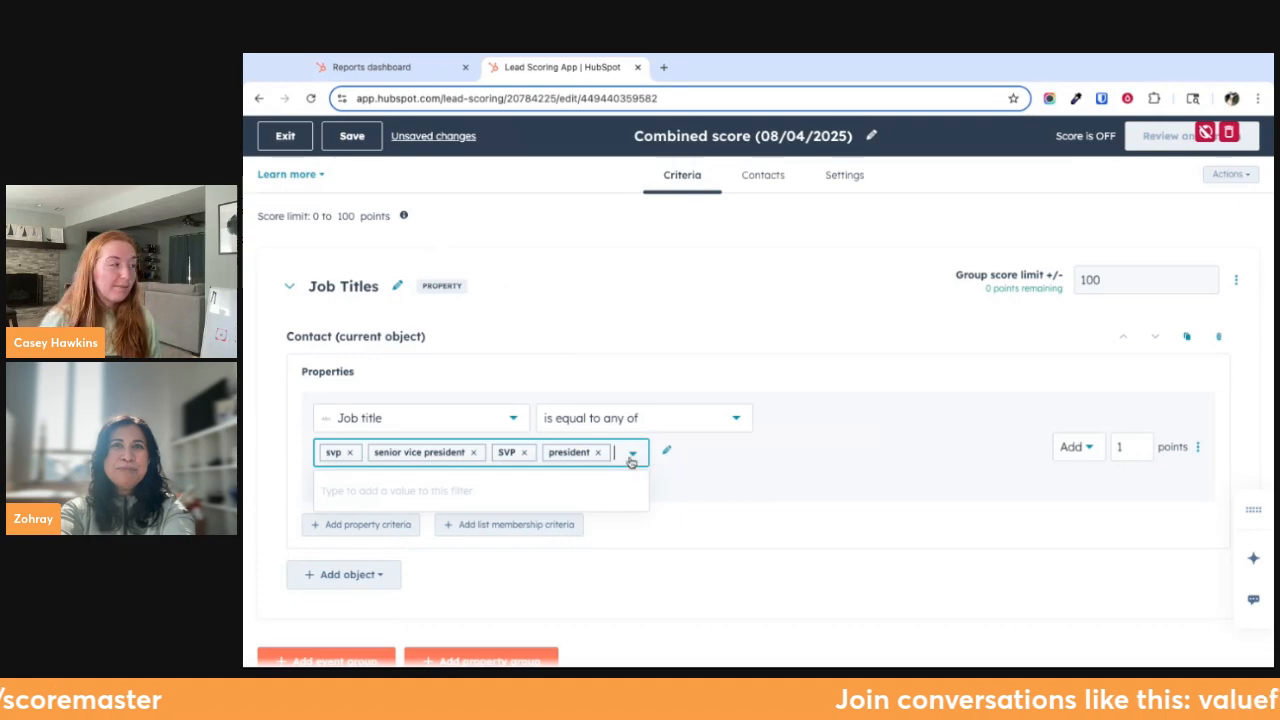
Add "cxo" and "owner" as values of the Job title criterion
text(x)
key(BackSpace)
text(cxo)
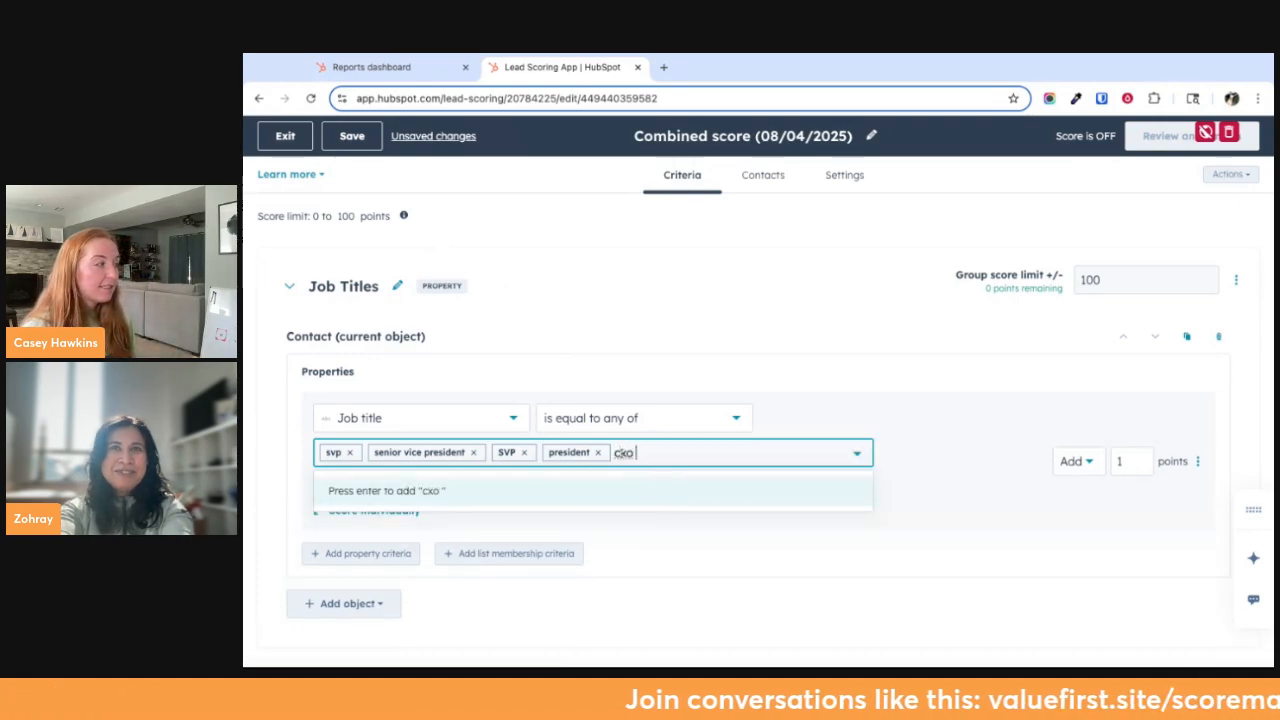
key(Return)
text(owner)
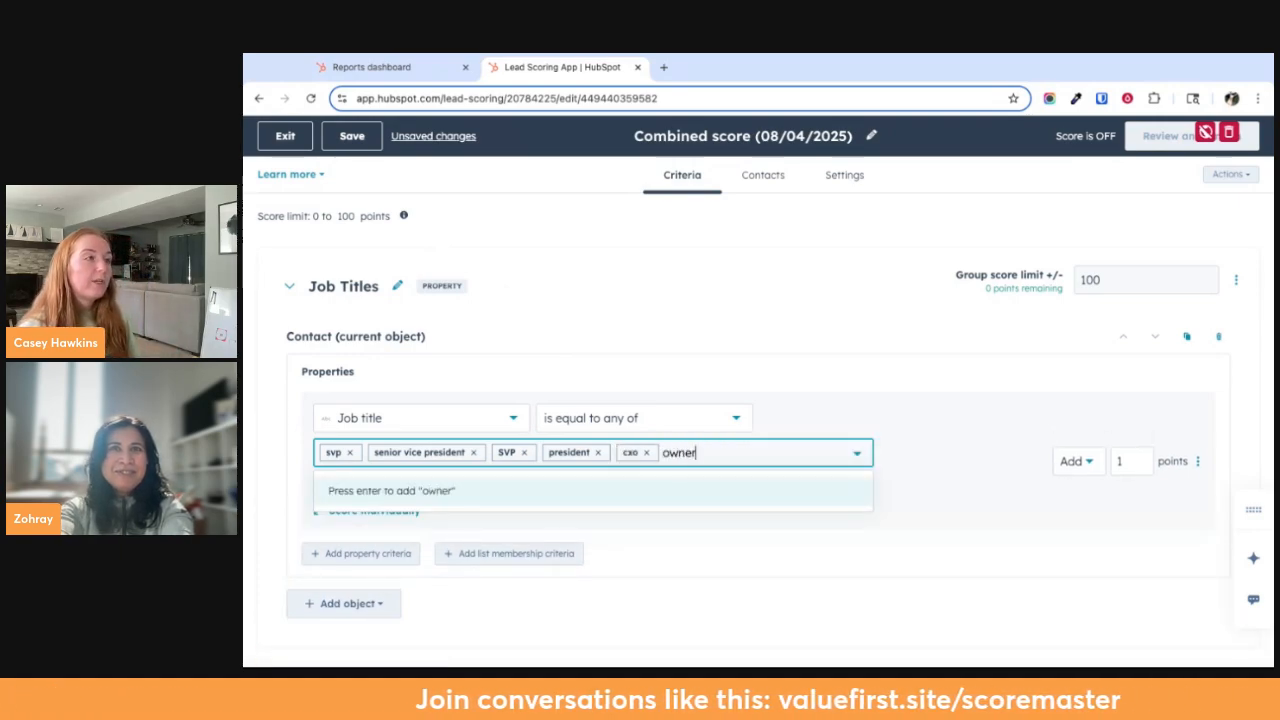
key(Return)
double_click(1090, 280)
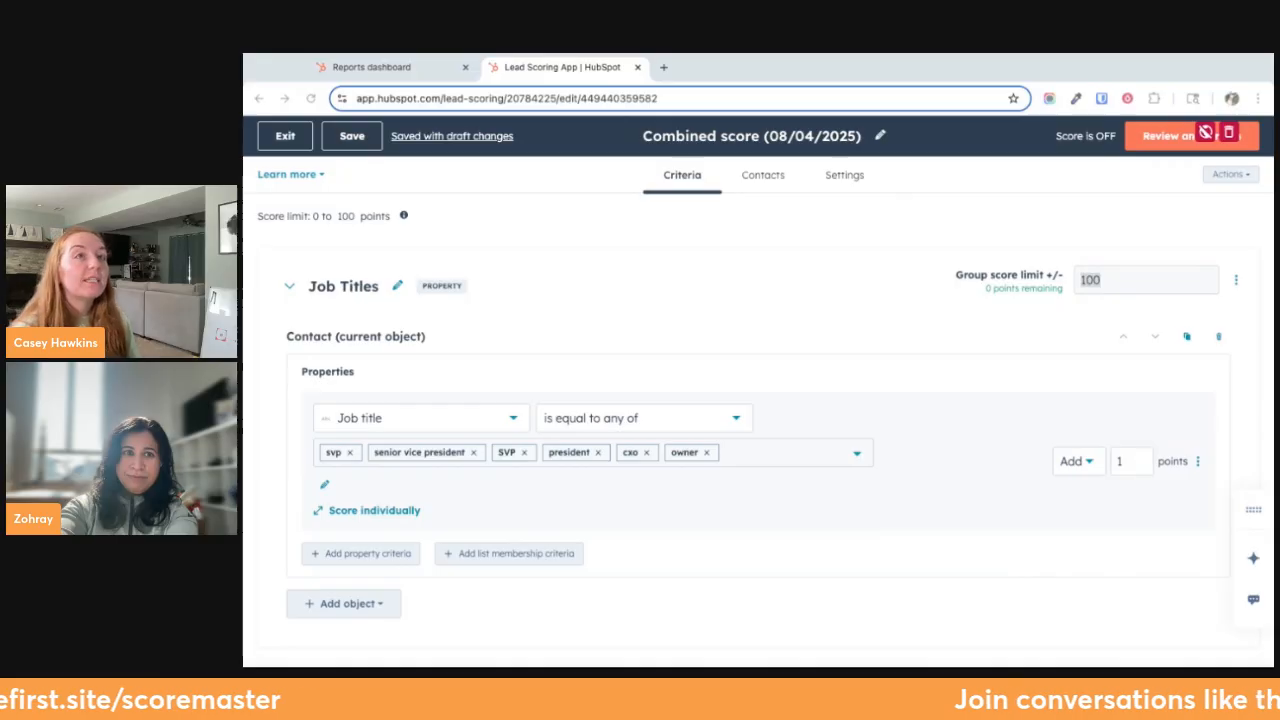
Replace the combined score's default name with "RIA Advisor |"
click(686, 147)
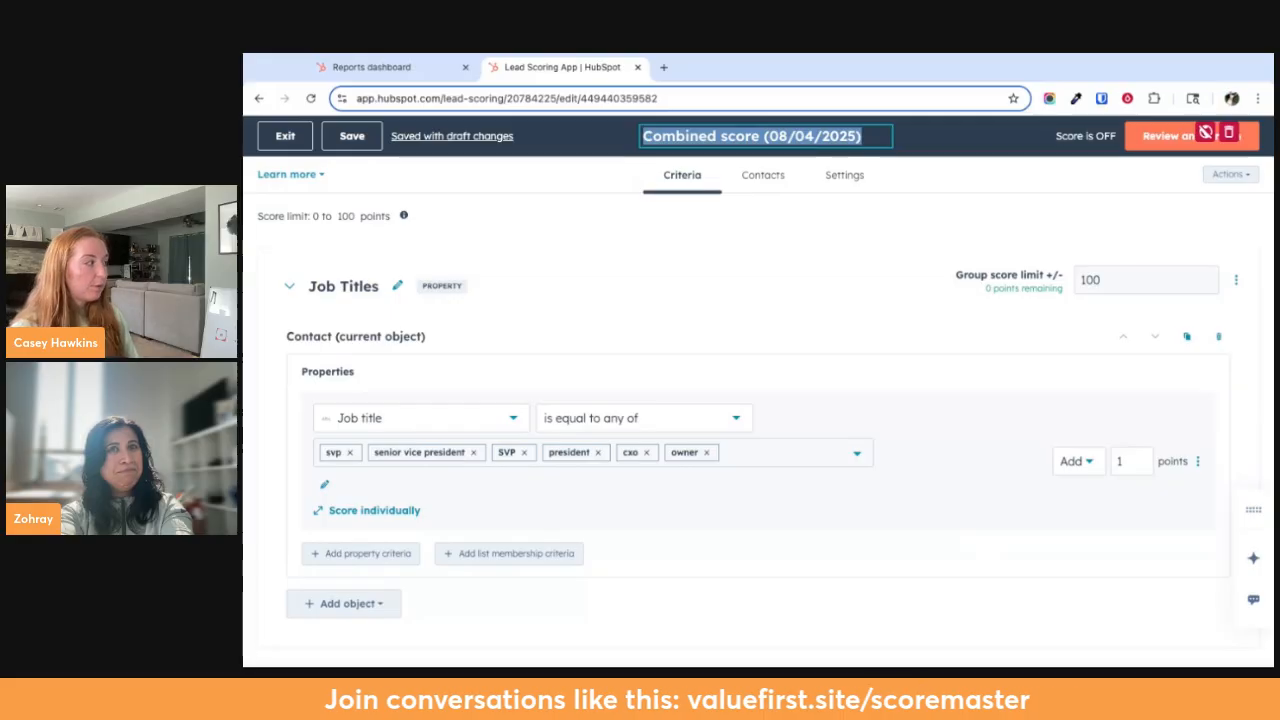
text(Com)
key(BackSpace)
text(ntac)
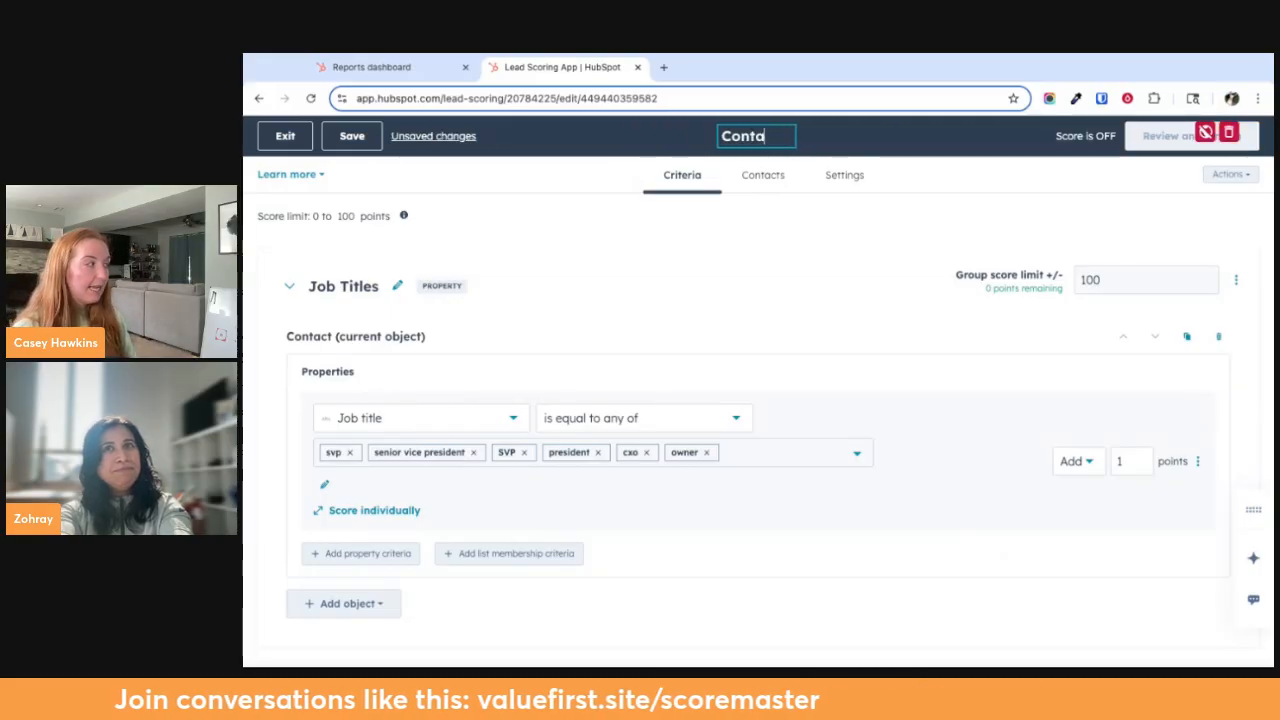
key(BackSpace)
key(BackSpace)
key(BackSpace)
key(BackSpace)
key(BackSpace)
key(BackSpace)
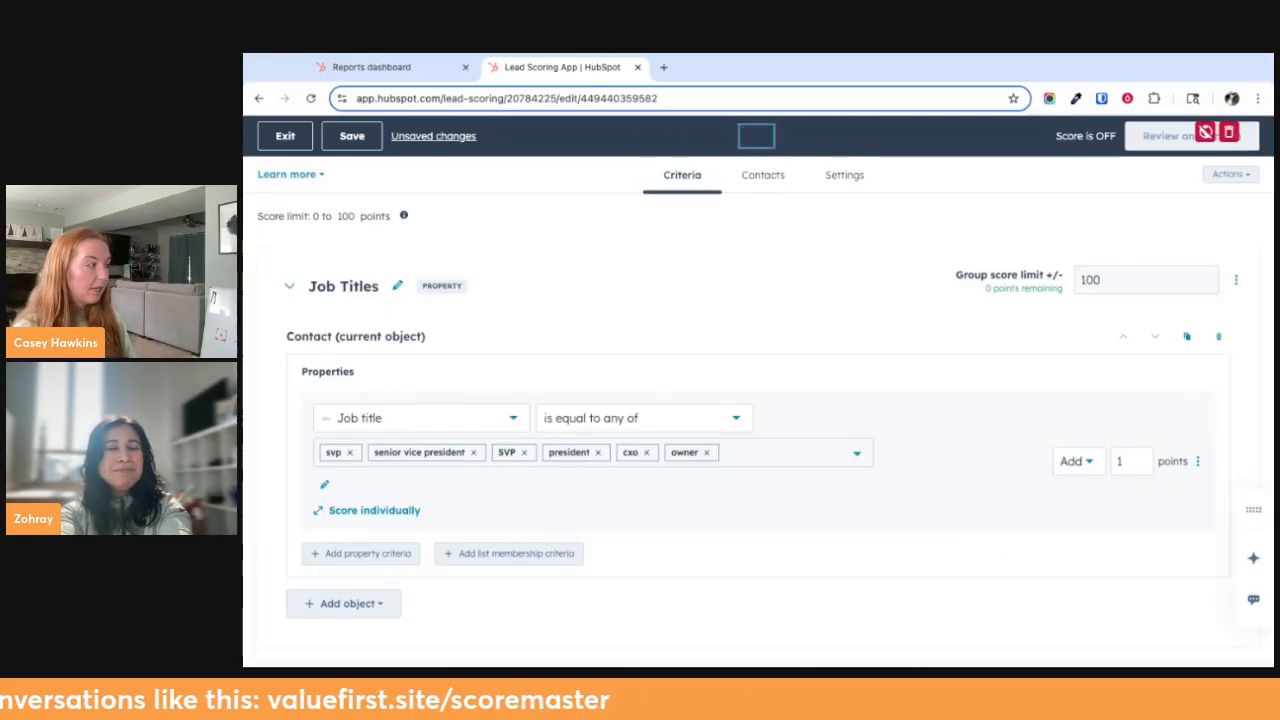
text(RIA Advisor |)
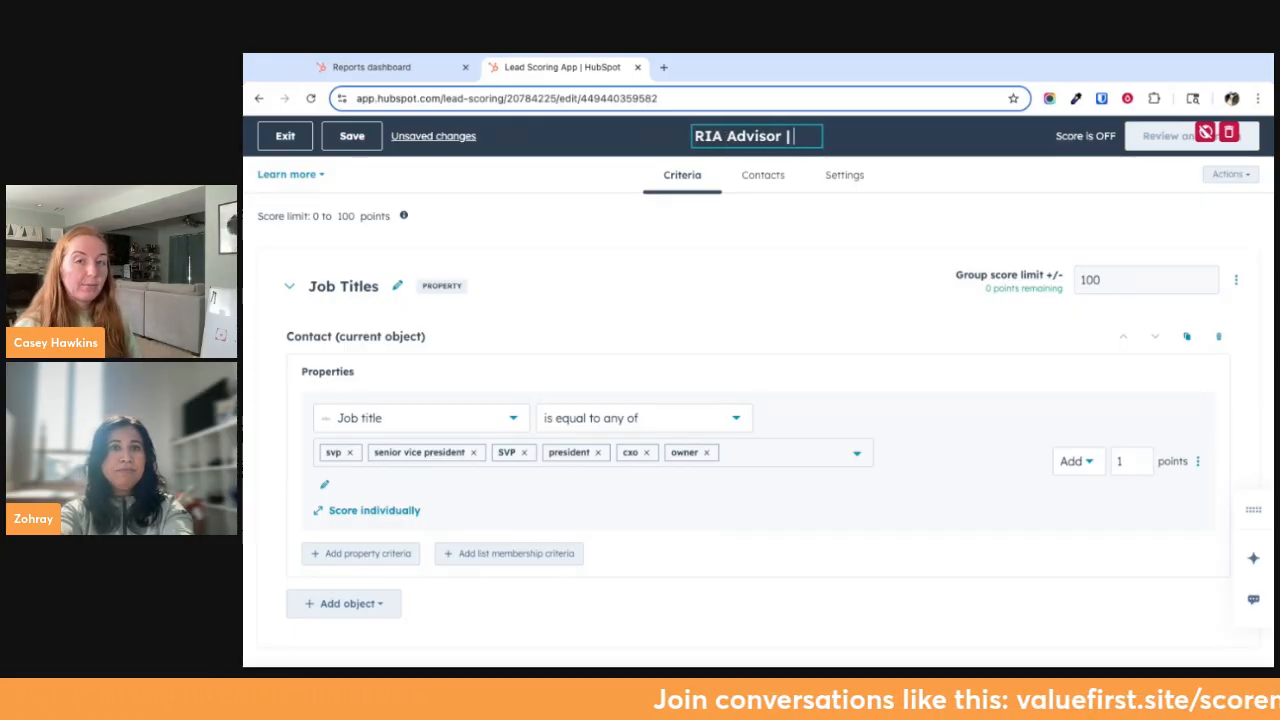
key(Return)
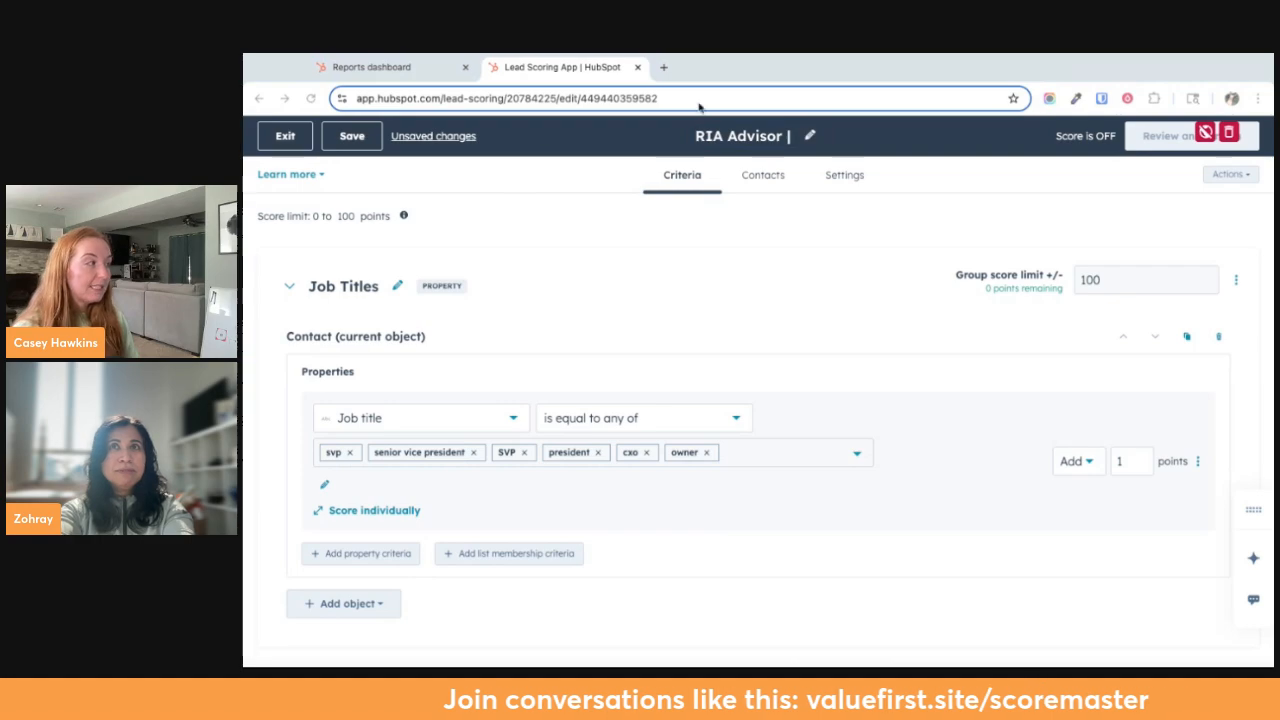
Extend the score's name to read "RIA Advisor | Contacts | Lead Scoring"
click(799, 141)
text(Conta)
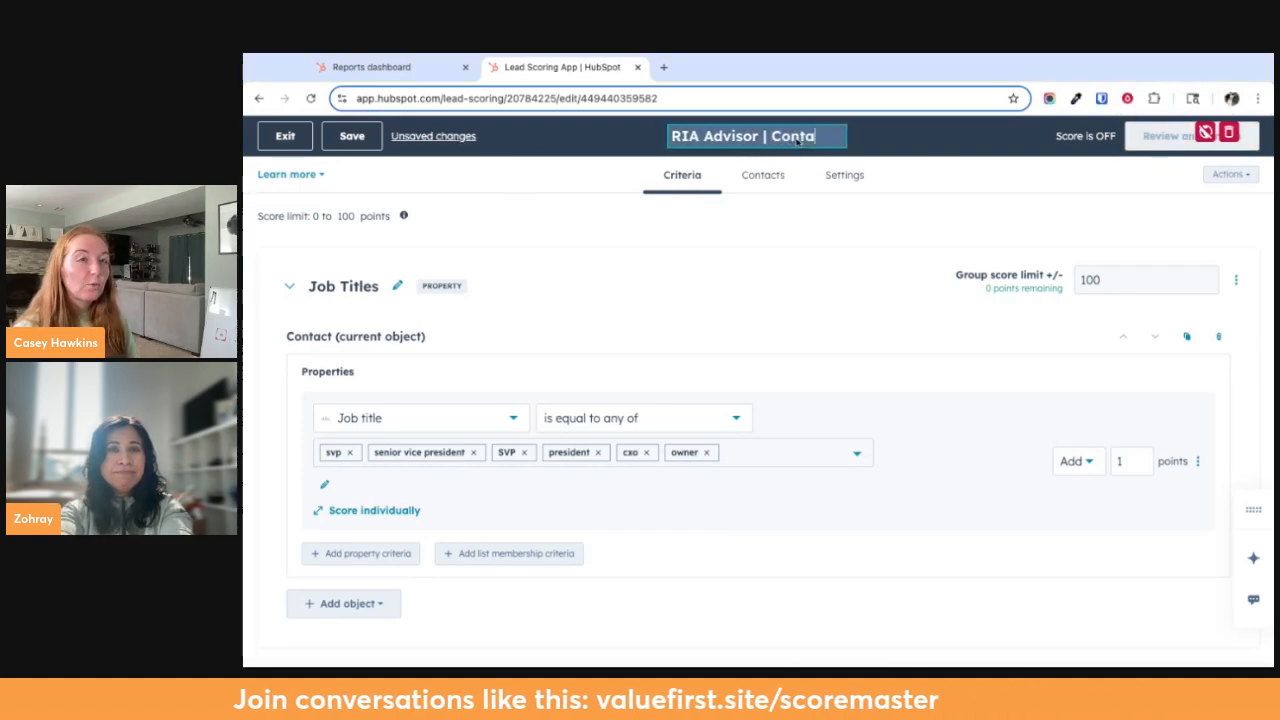
text(cts | \\\)
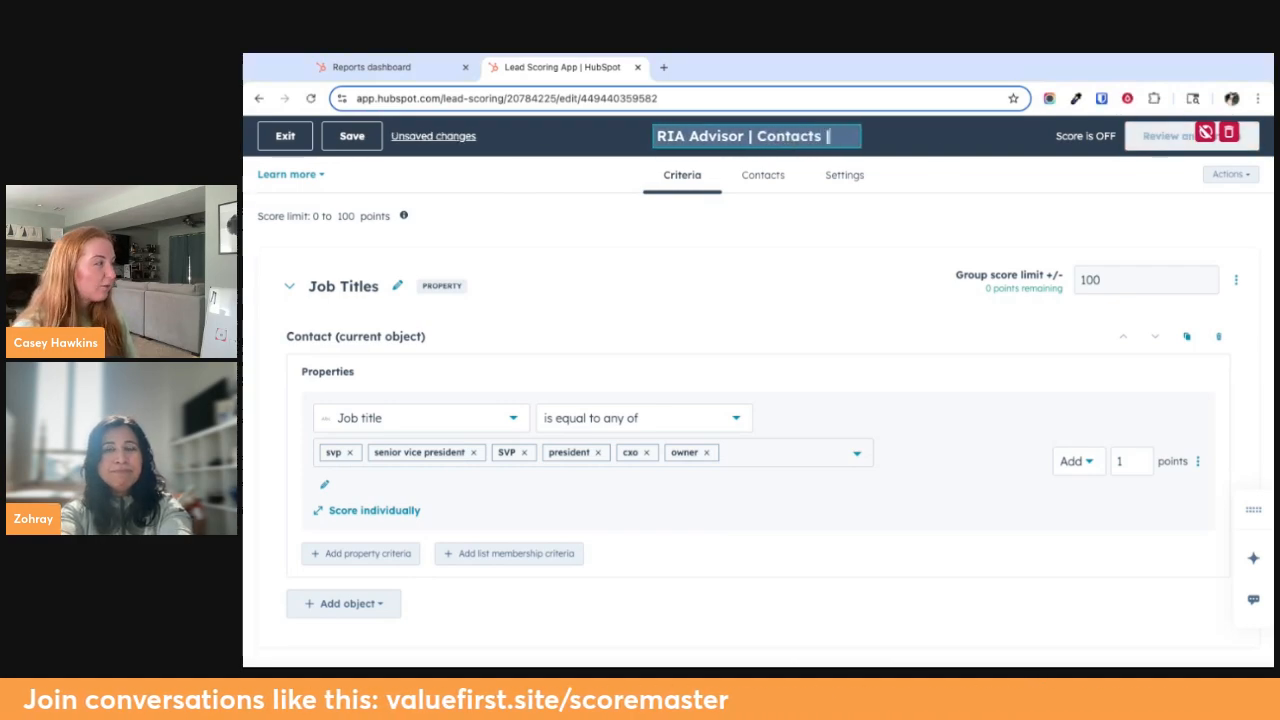
key(BackSpace)
key(BackSpace)
key(BackSpace)
key(BackSpace)
key(BackSpace)
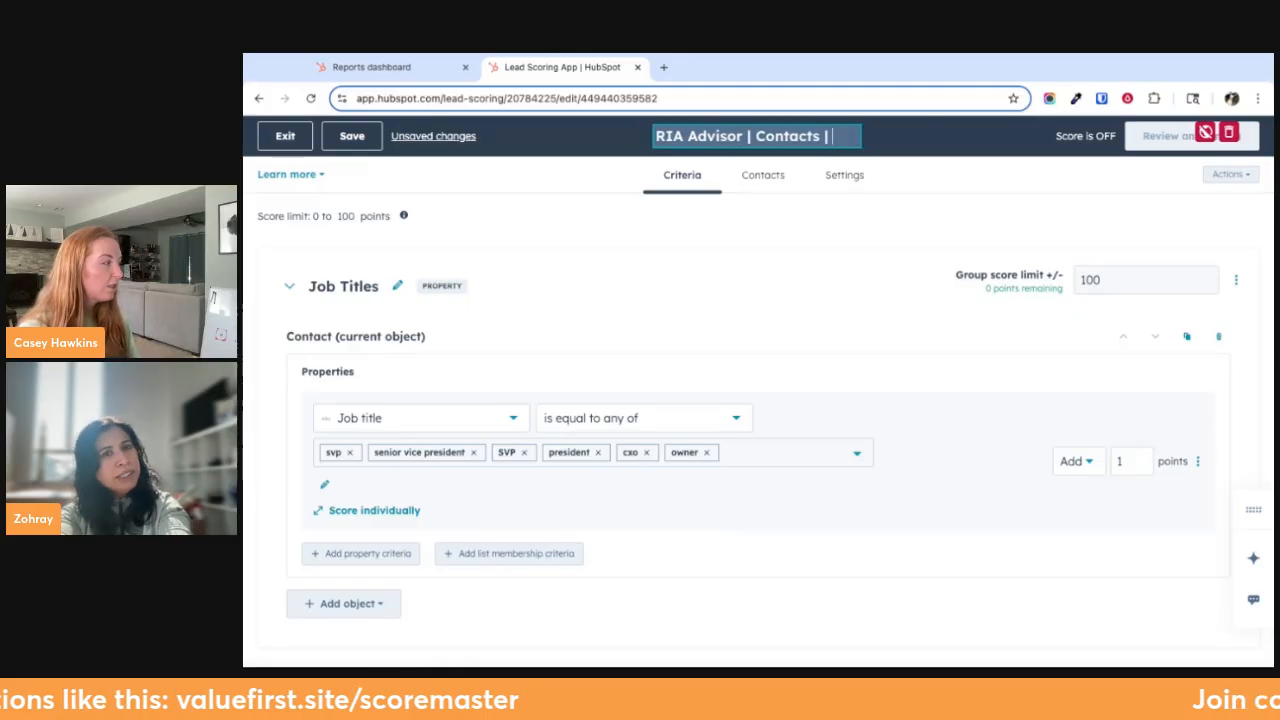
text(Com)
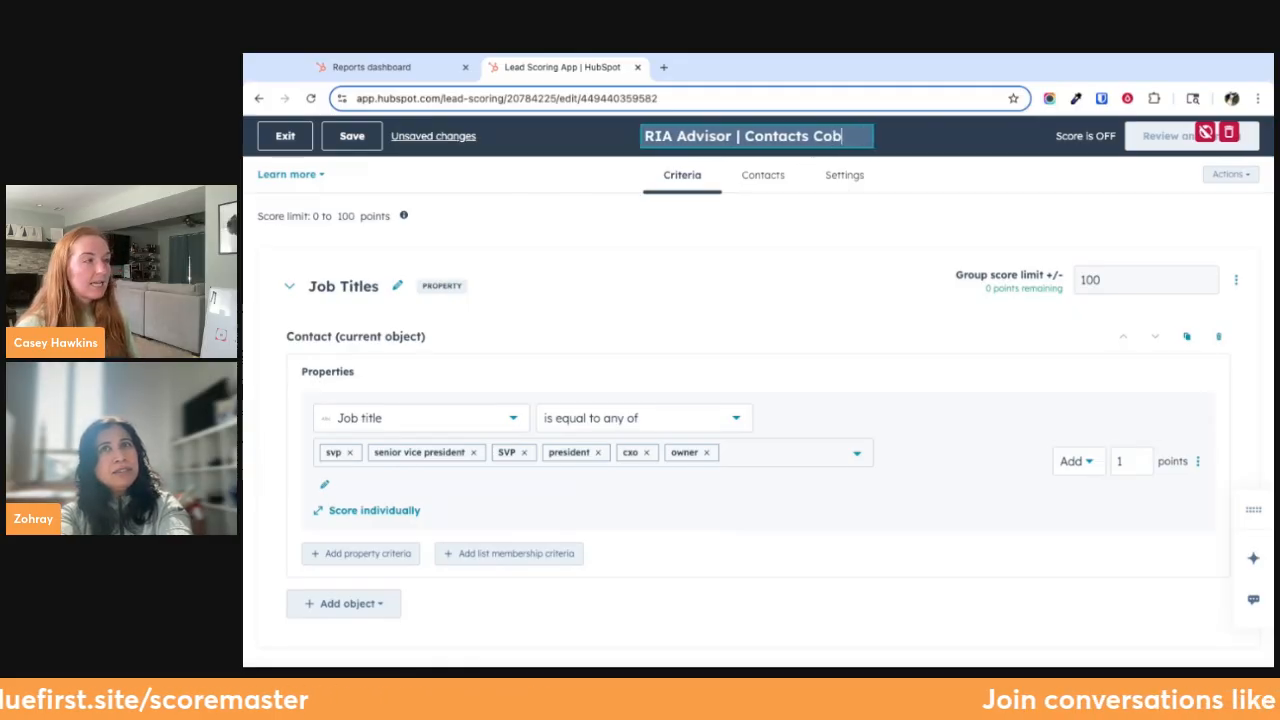
key(BackSpace)
key(BackSpace)
key(BackSpace)
text(|)
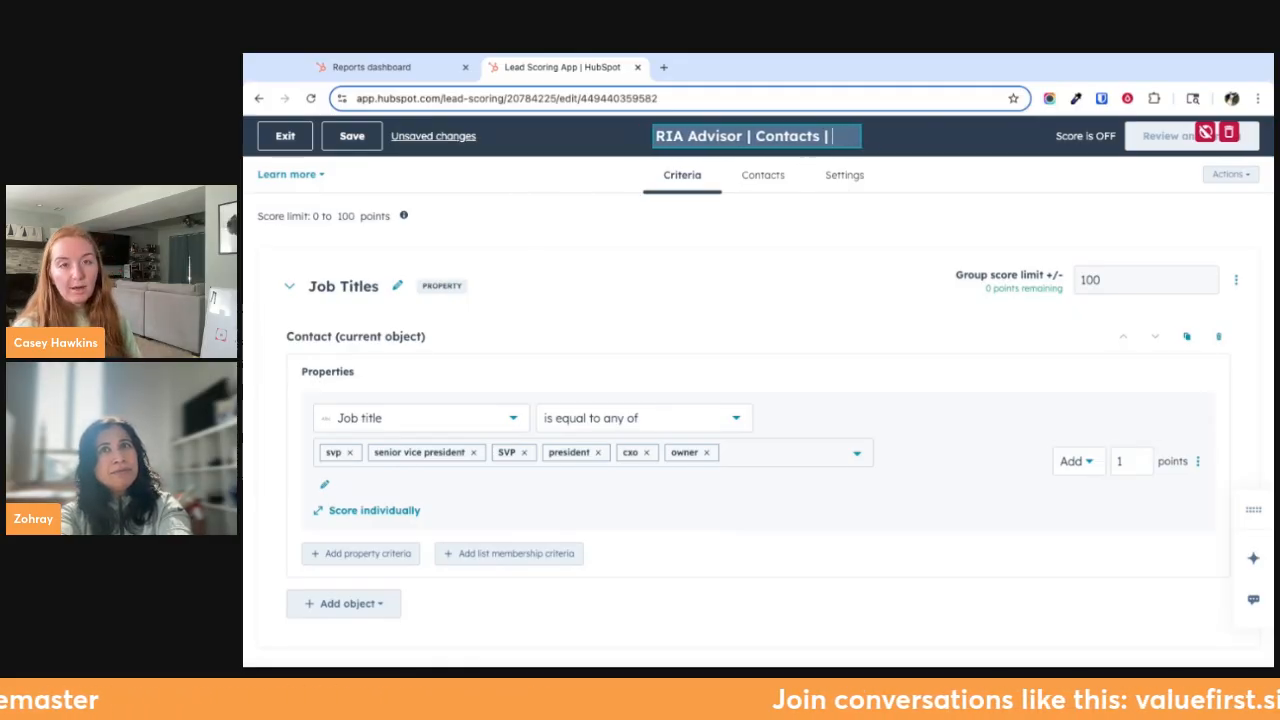
text( Lead Scoring)
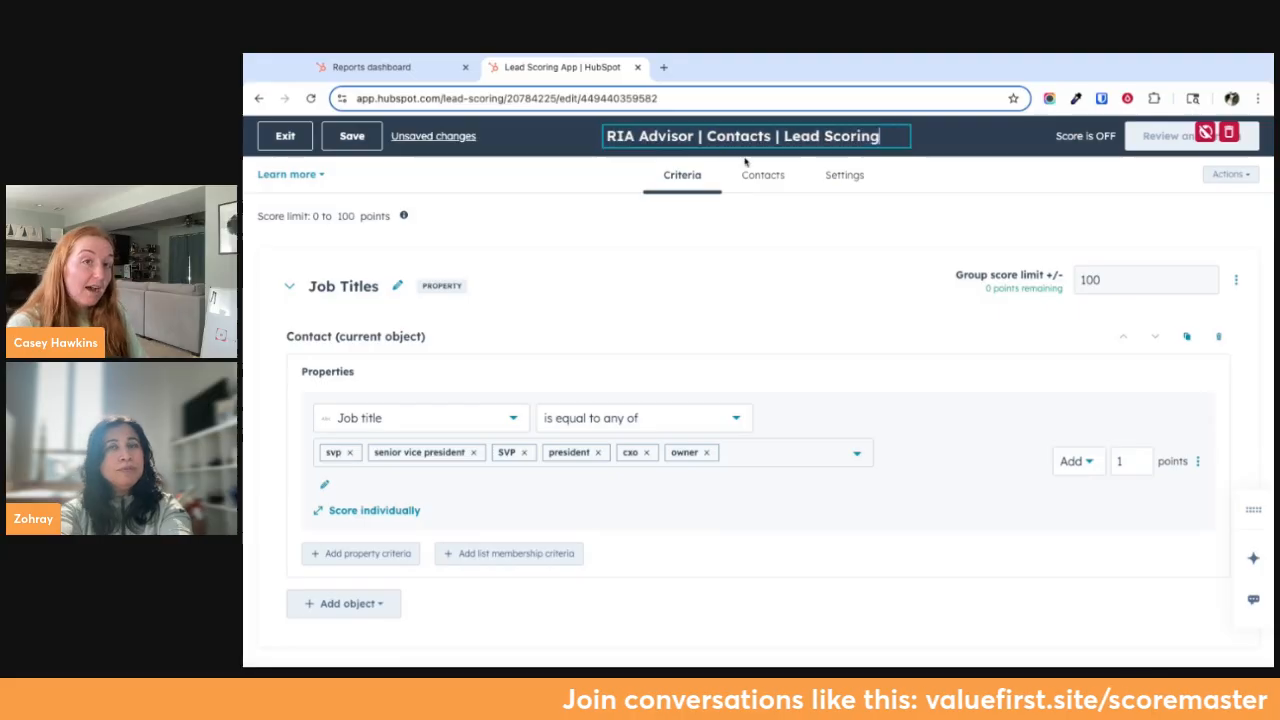
key(Return)
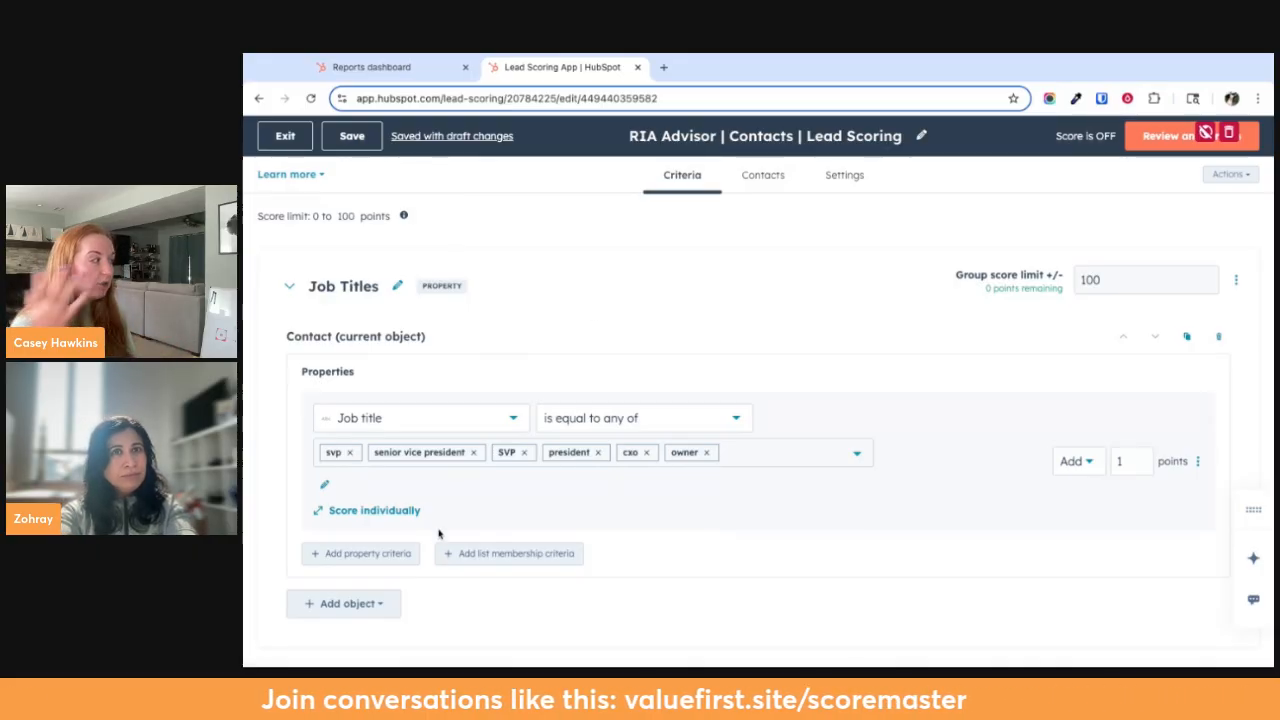
Add "certified financial planner" as a value of the Job title criterion
scroll(437, 531, down, 1)
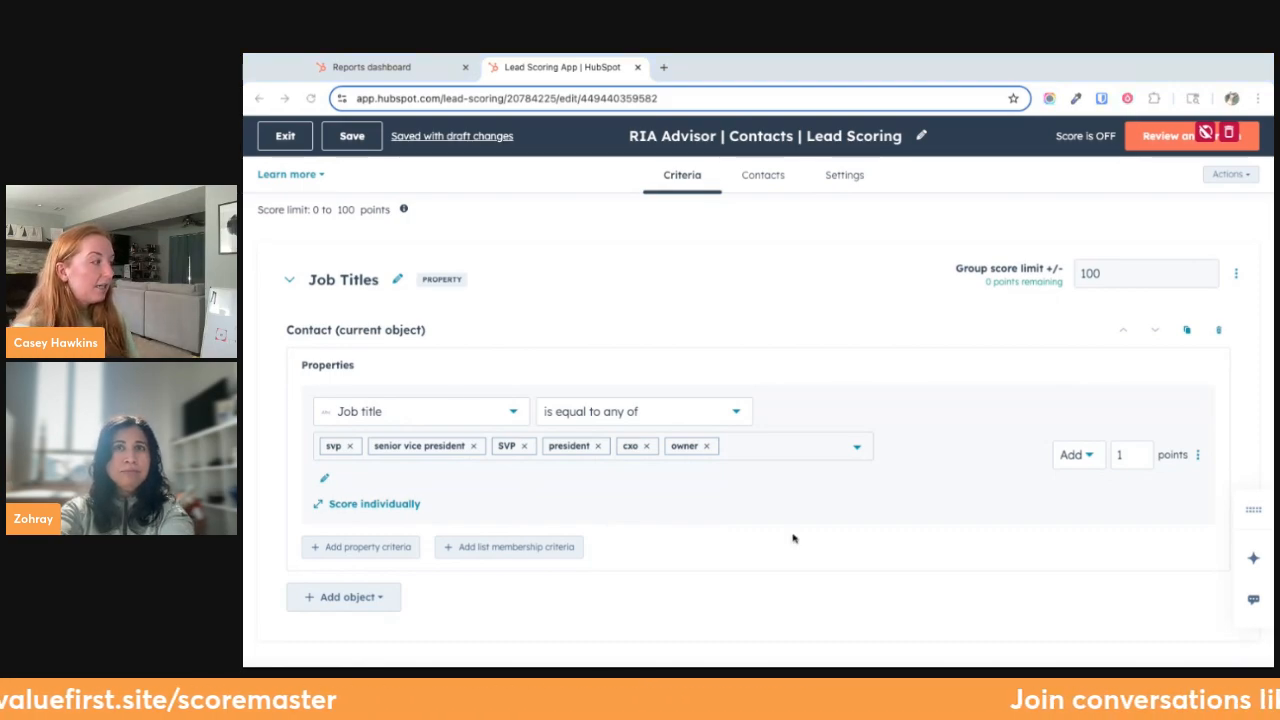
click(781, 457)
text(certified finan)
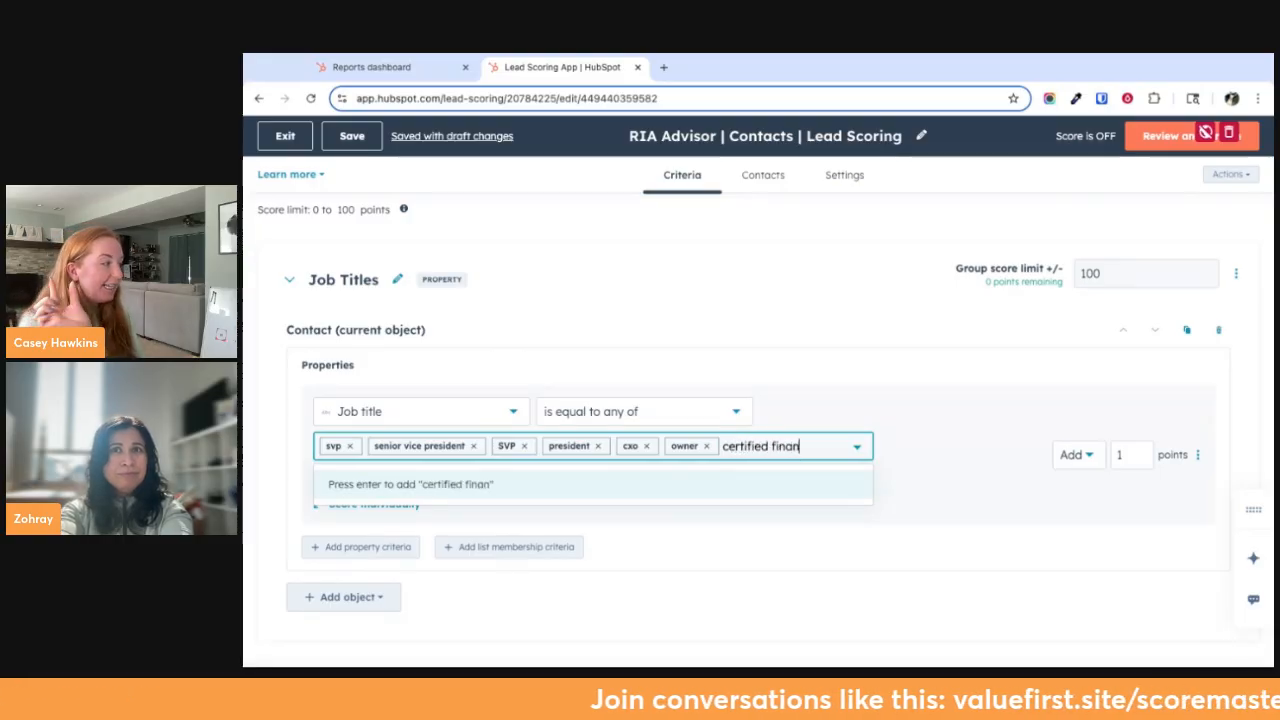
text(cial planne)
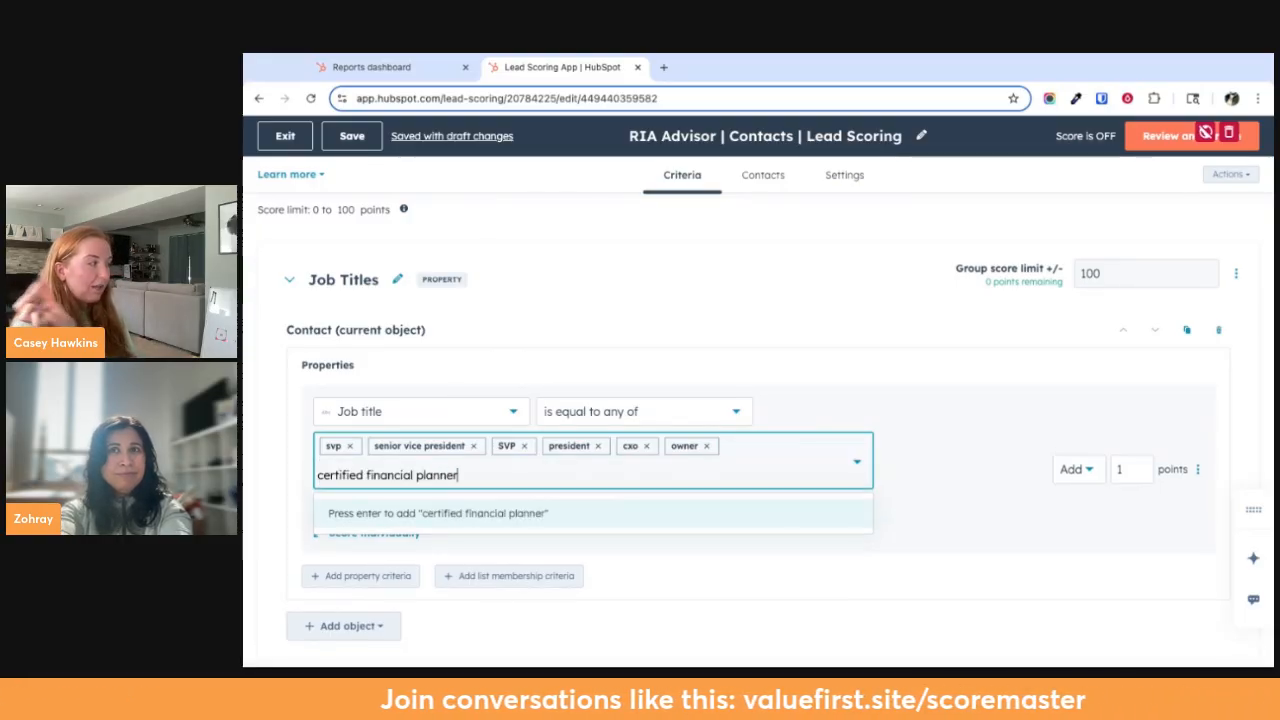
text(r)
key(Return)
click(871, 426)
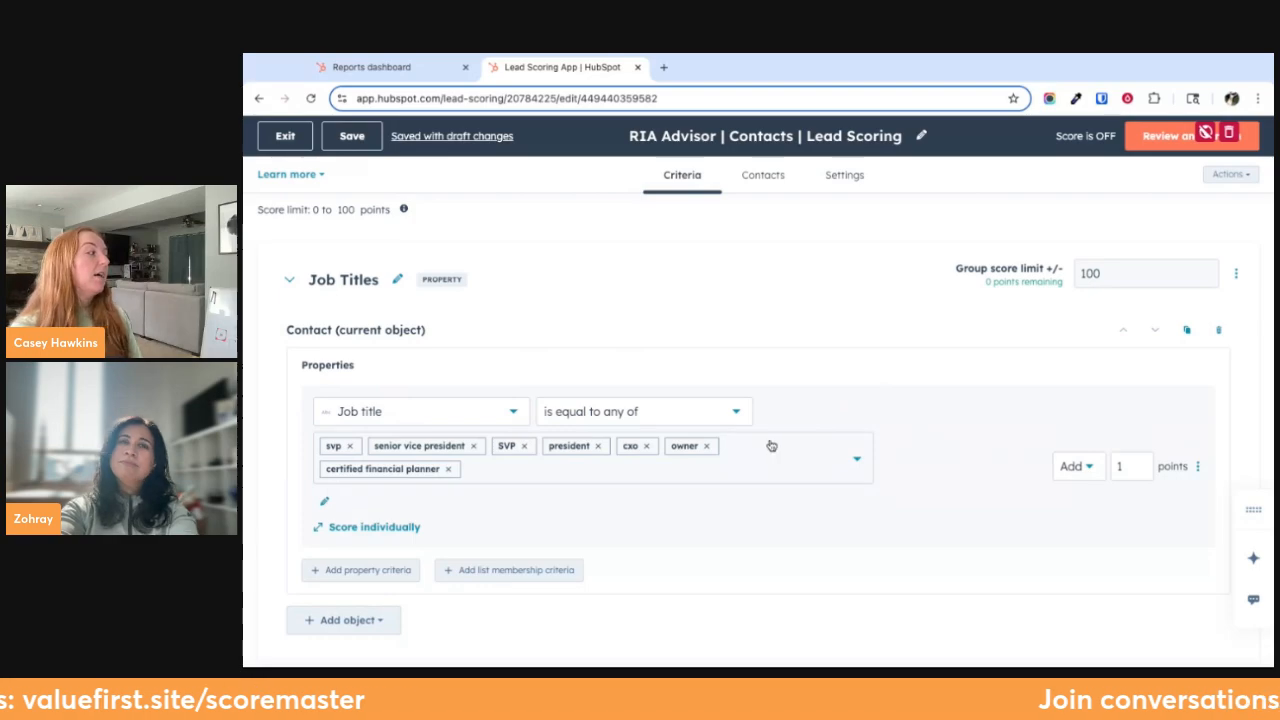
Remove the "certified financial planner" value from the Job title criterion
click(719, 422)
click(777, 393)
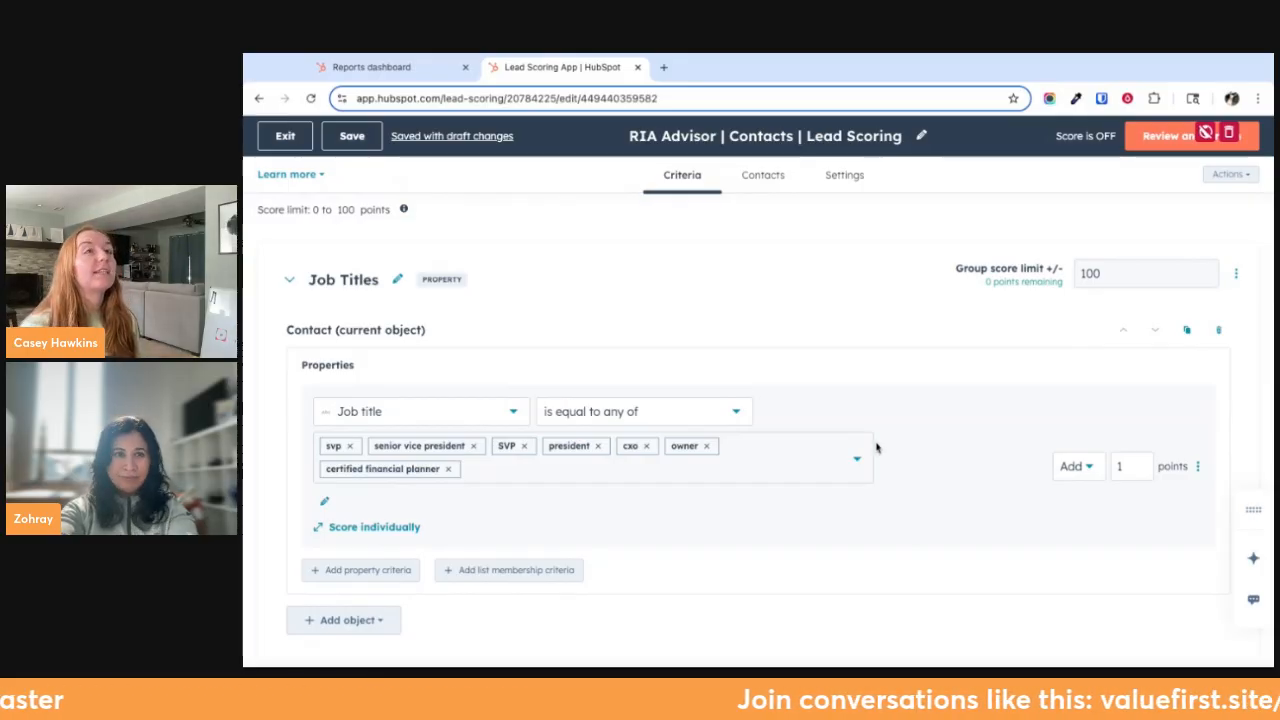
scroll(846, 503, down, 1)
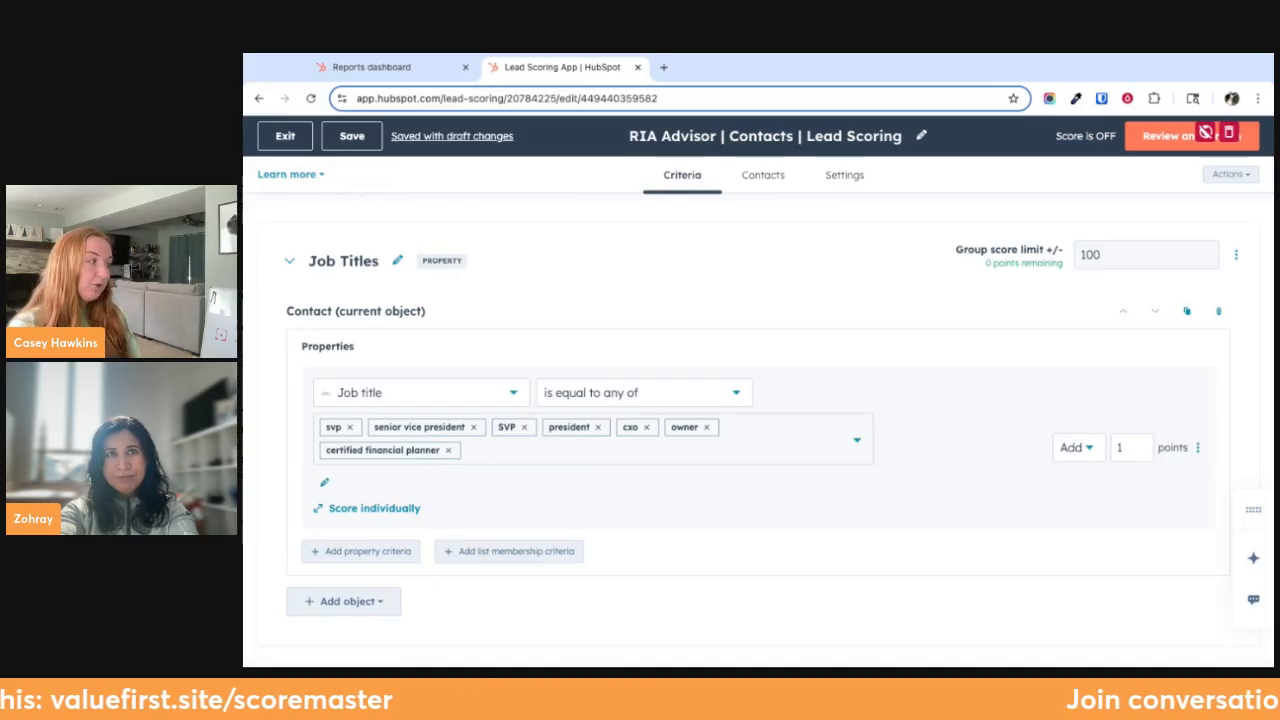
click(449, 451)
click(748, 538)
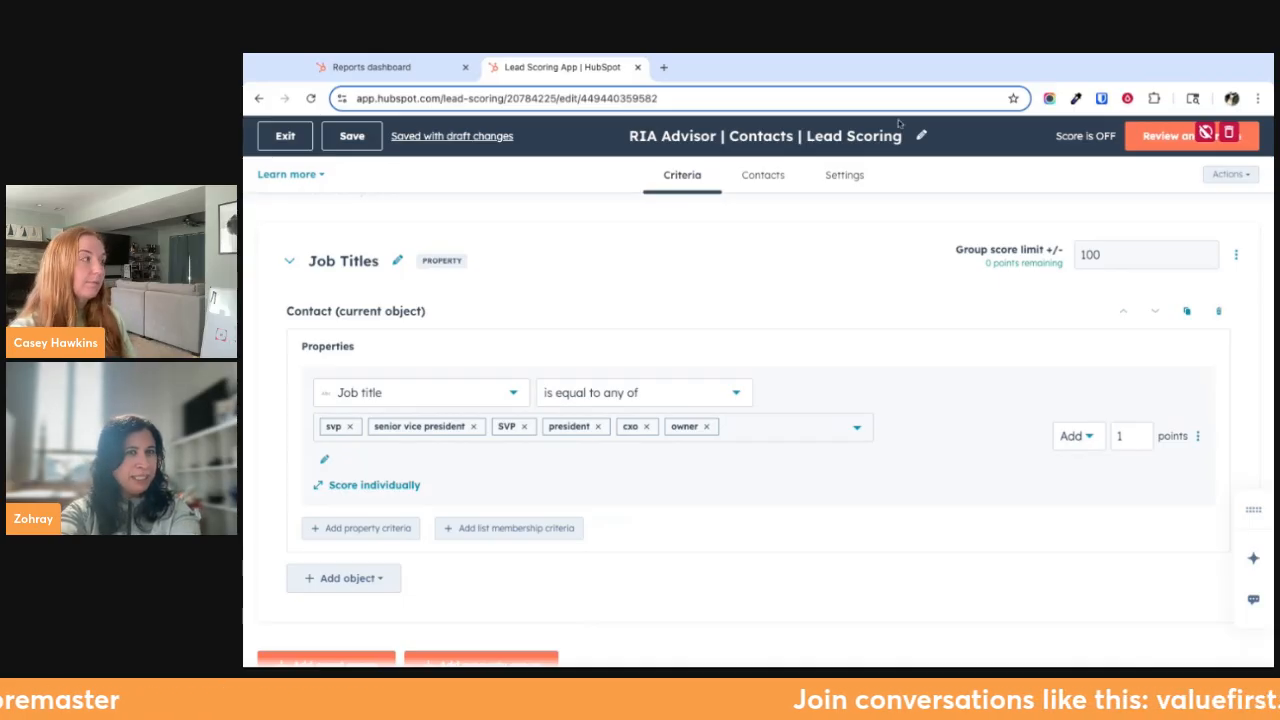
Switch the Job title criterion to scoring its values individually and return it to scoring them together
scroll(885, 358, down, 1)
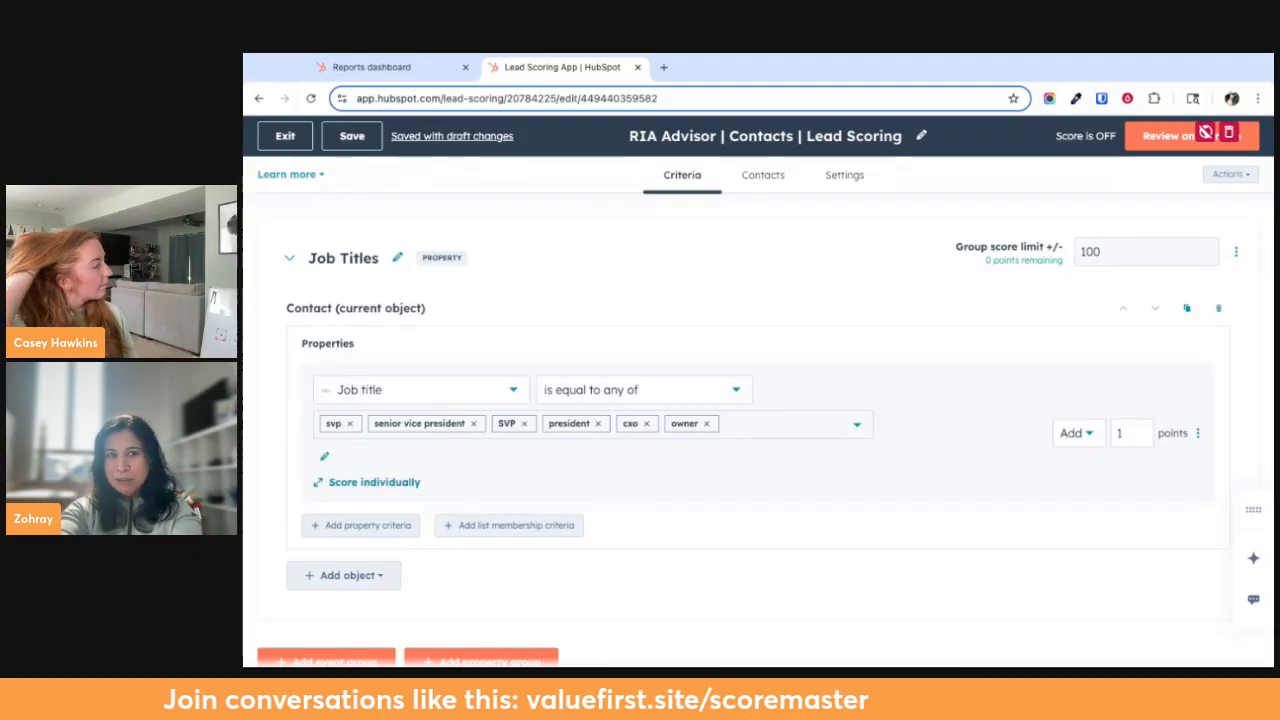
click(372, 482)
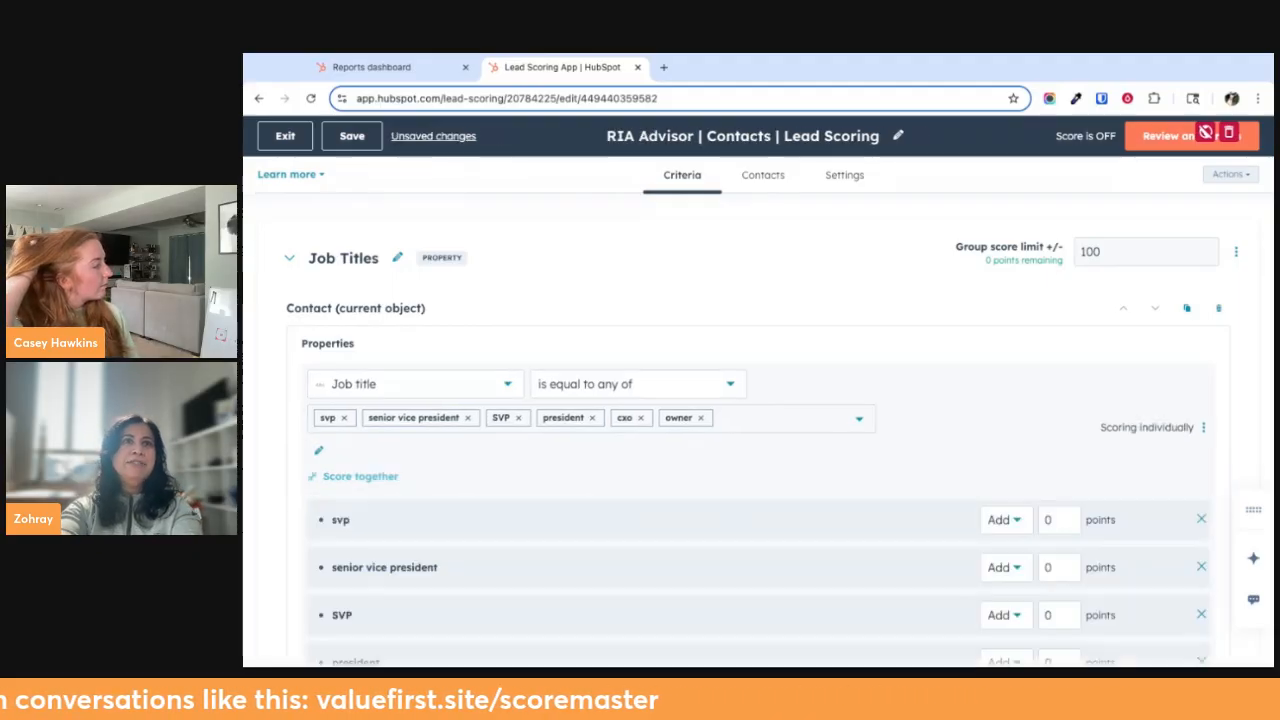
scroll(716, 550, down, 1)
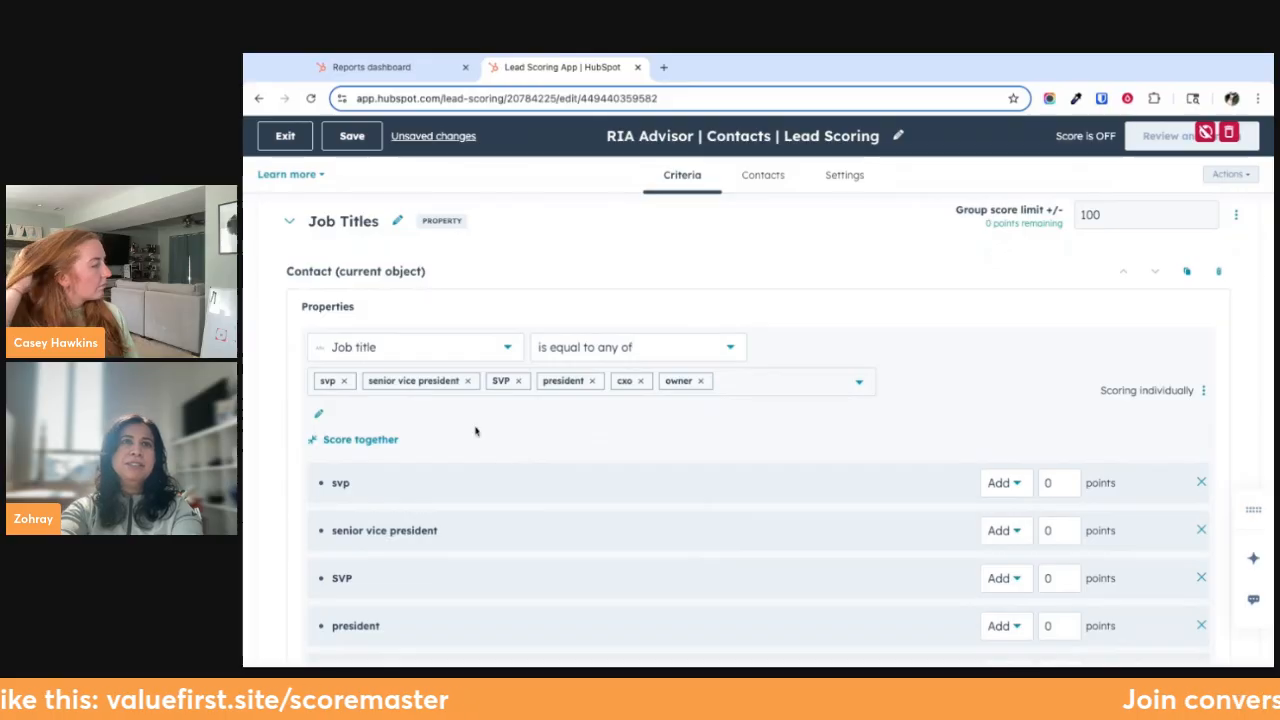
scroll(508, 466, down, 1)
click(349, 406)
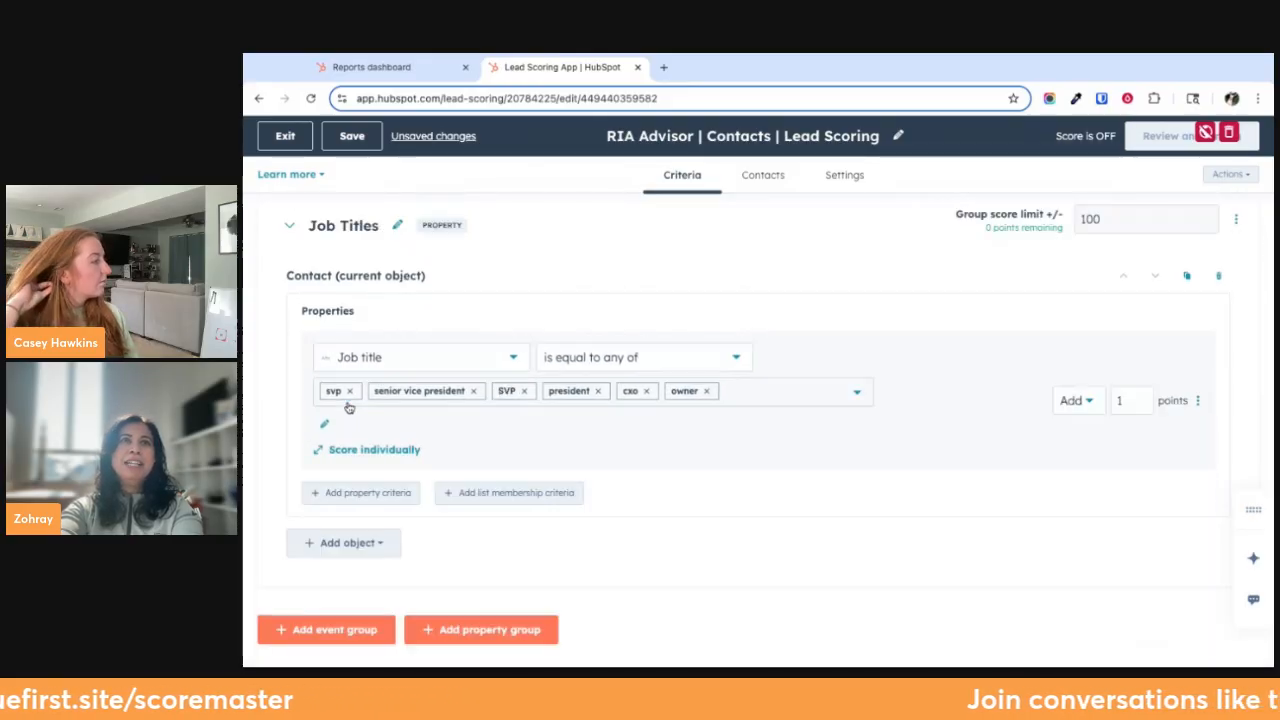
Add a second Job title property criterion to the Contact object with the operator "is equal to any of"
click(350, 494)
click(380, 519)
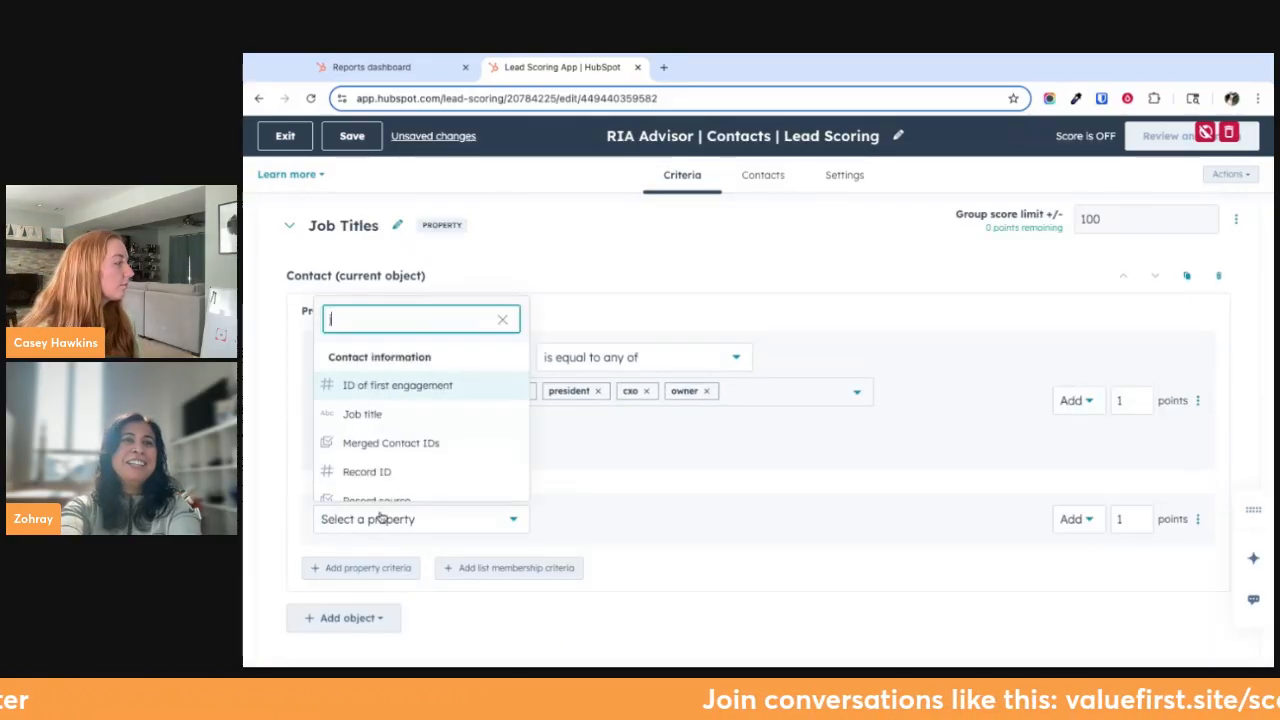
text(job)
click(383, 424)
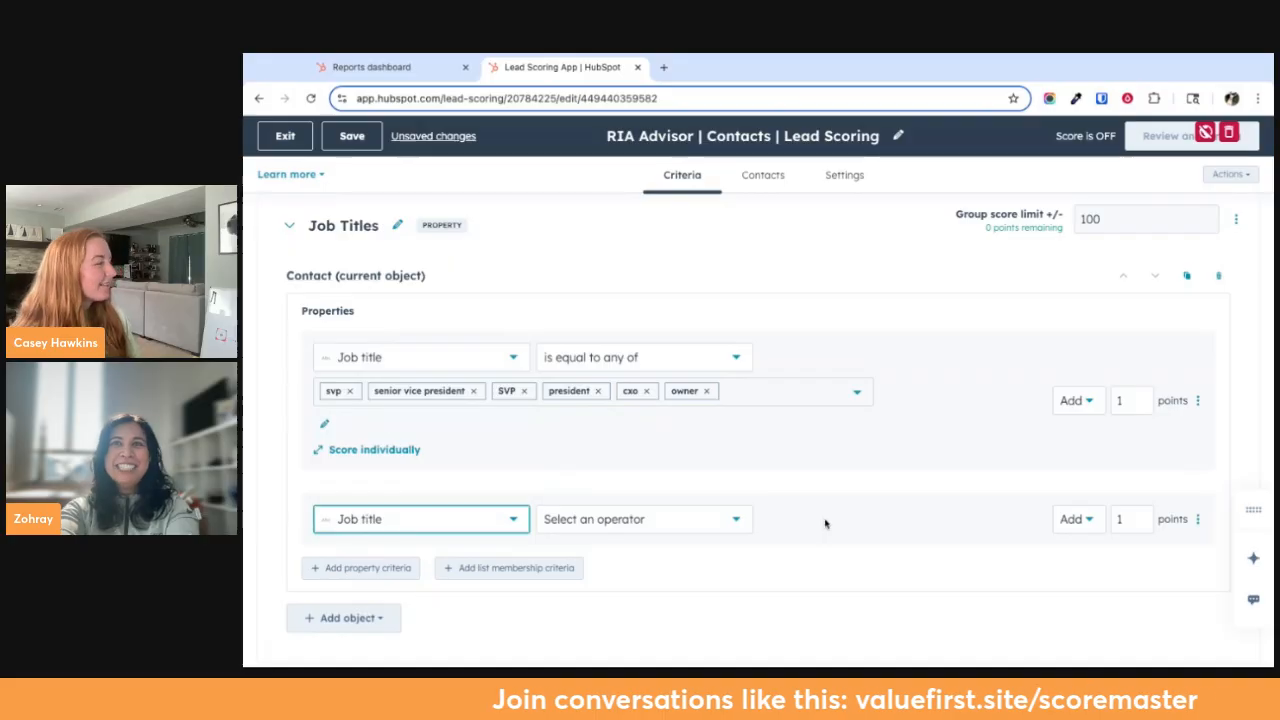
click(697, 519)
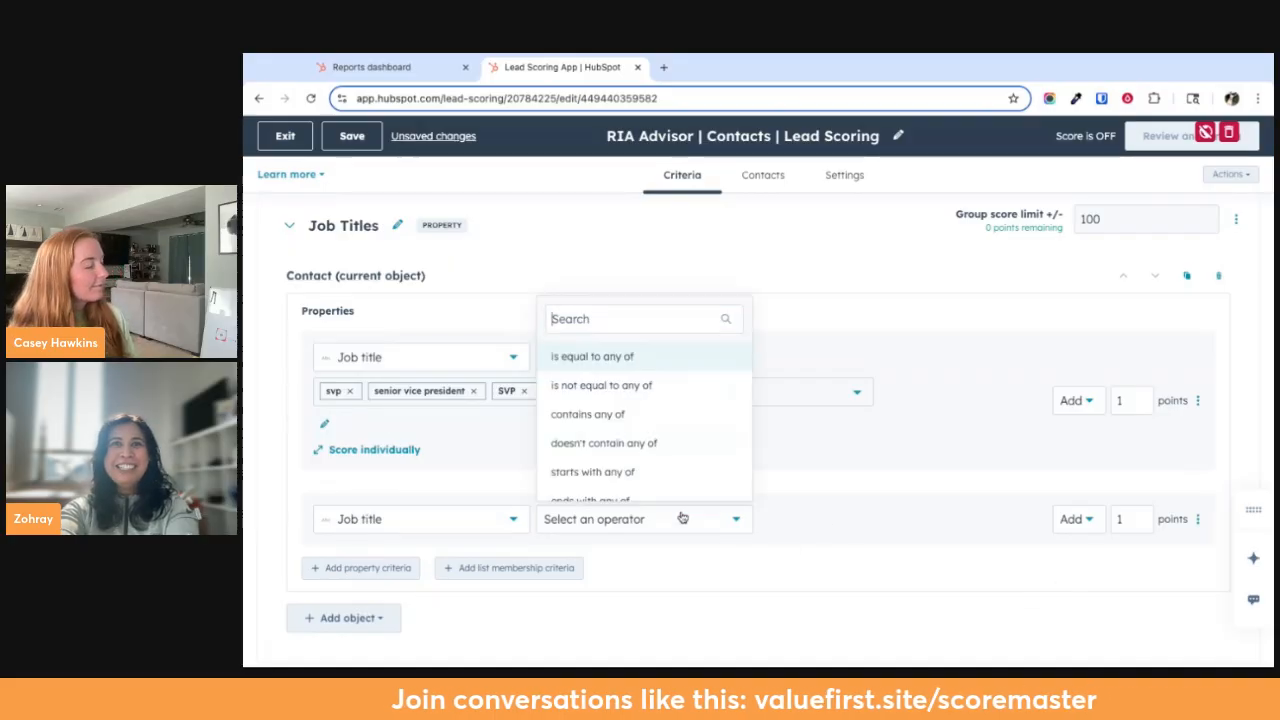
click(651, 360)
Add "financial planner" as a value of the second Job title criterion
click(418, 554)
text(fina)
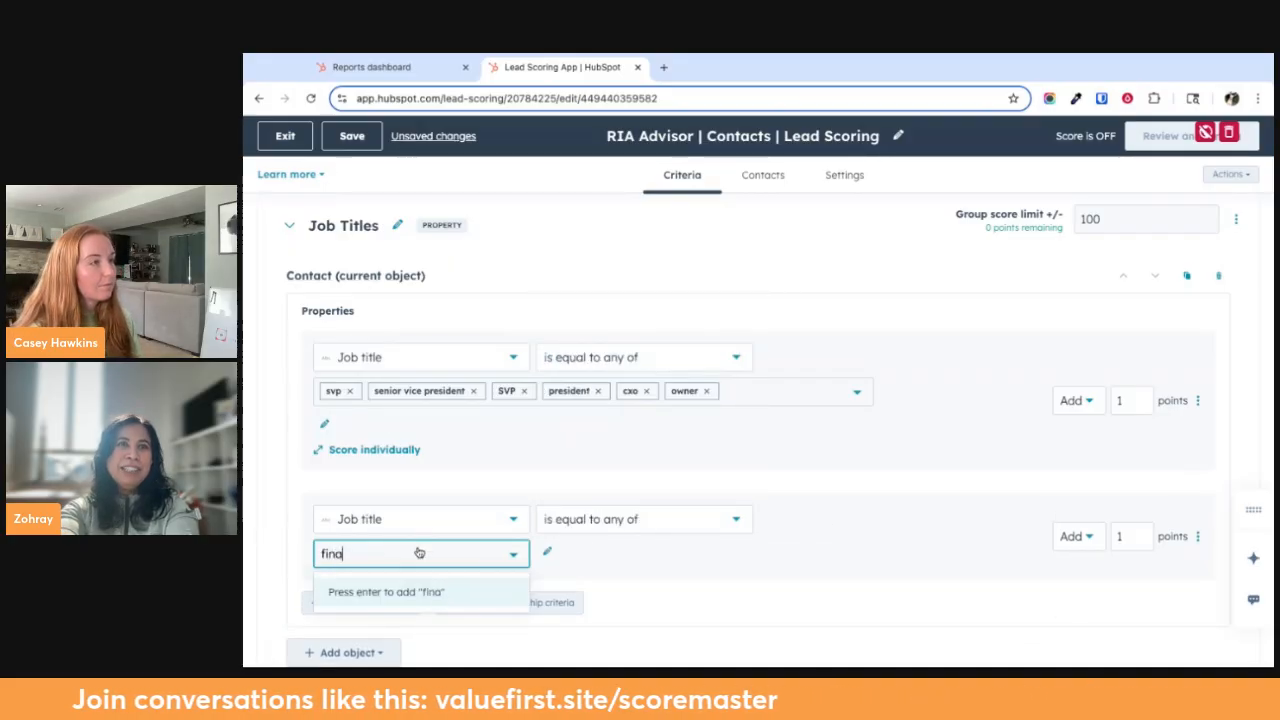
text(cincial pa)
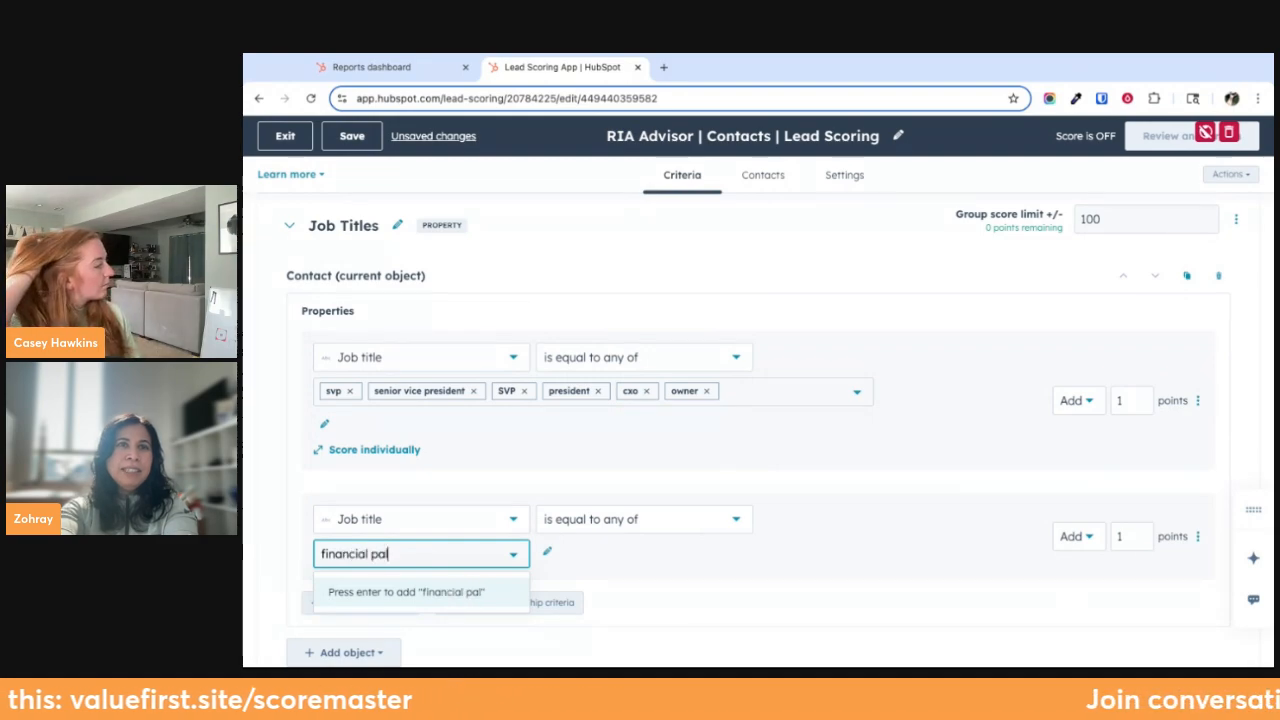
key(BackSpace)
text(lanner)
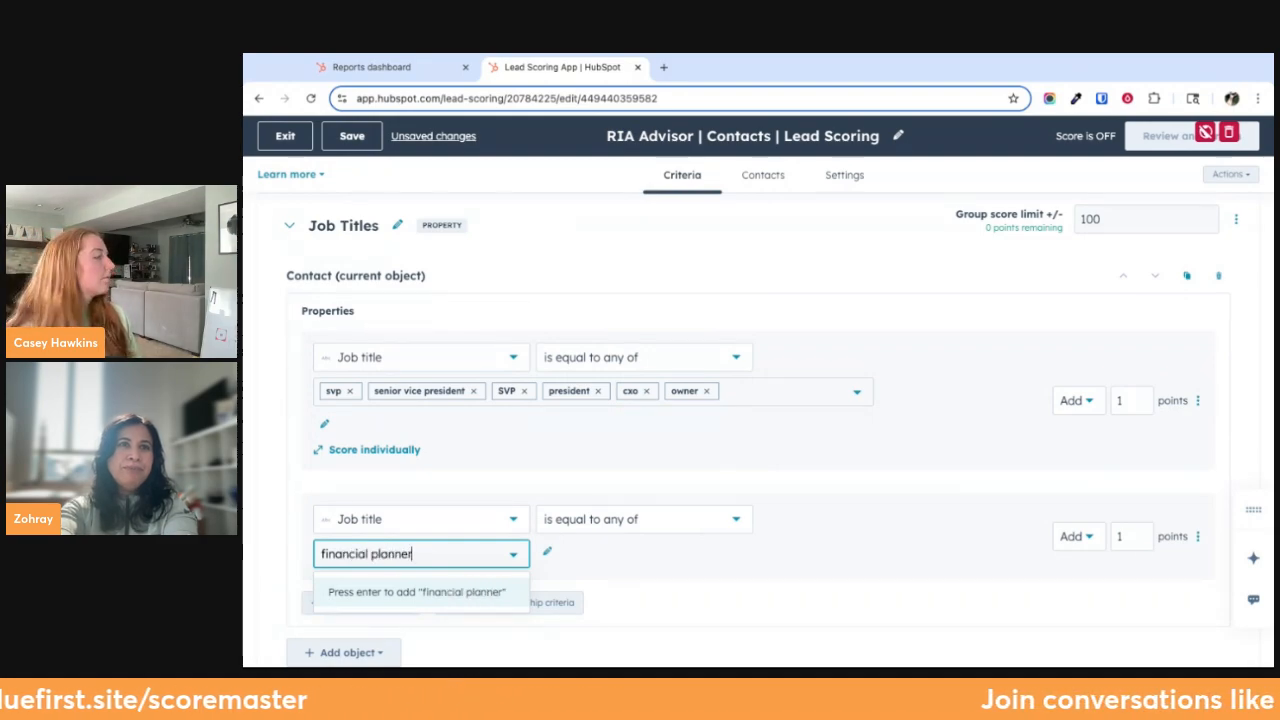
key(Return)
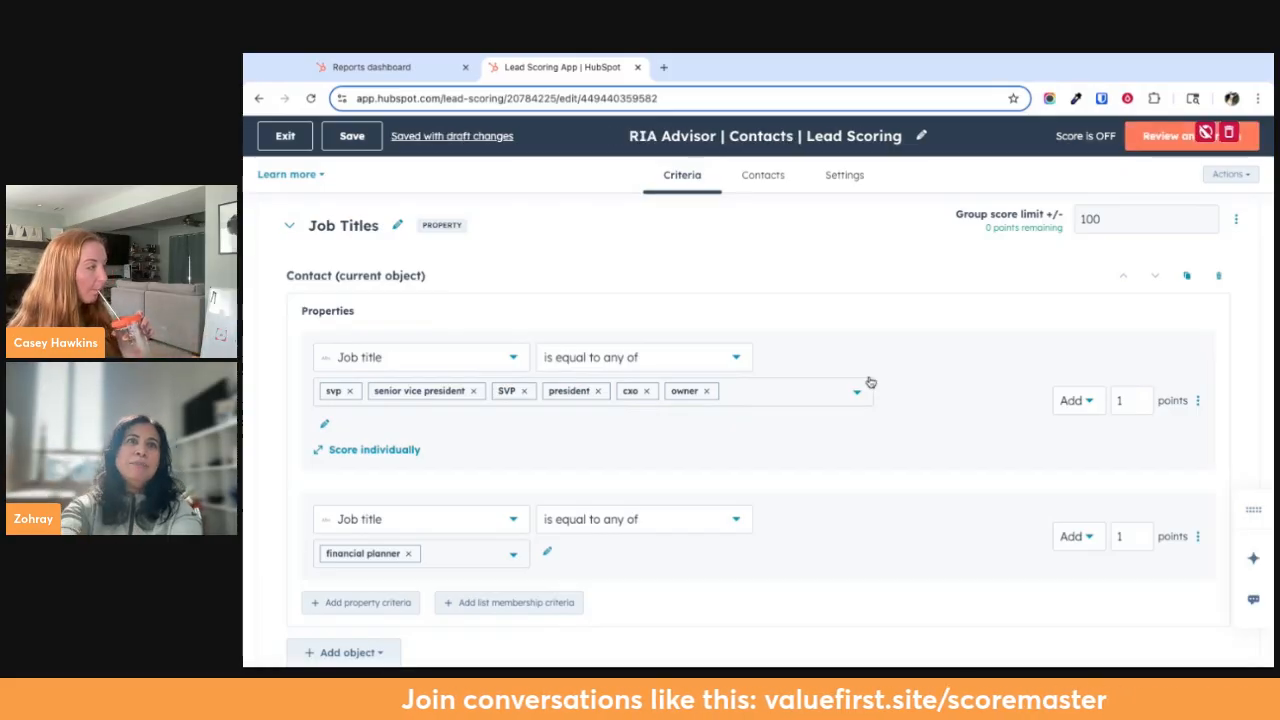
Set the executive titles criterion to add 10 points and the financial planner criterion to add 5 points
click(1135, 403)
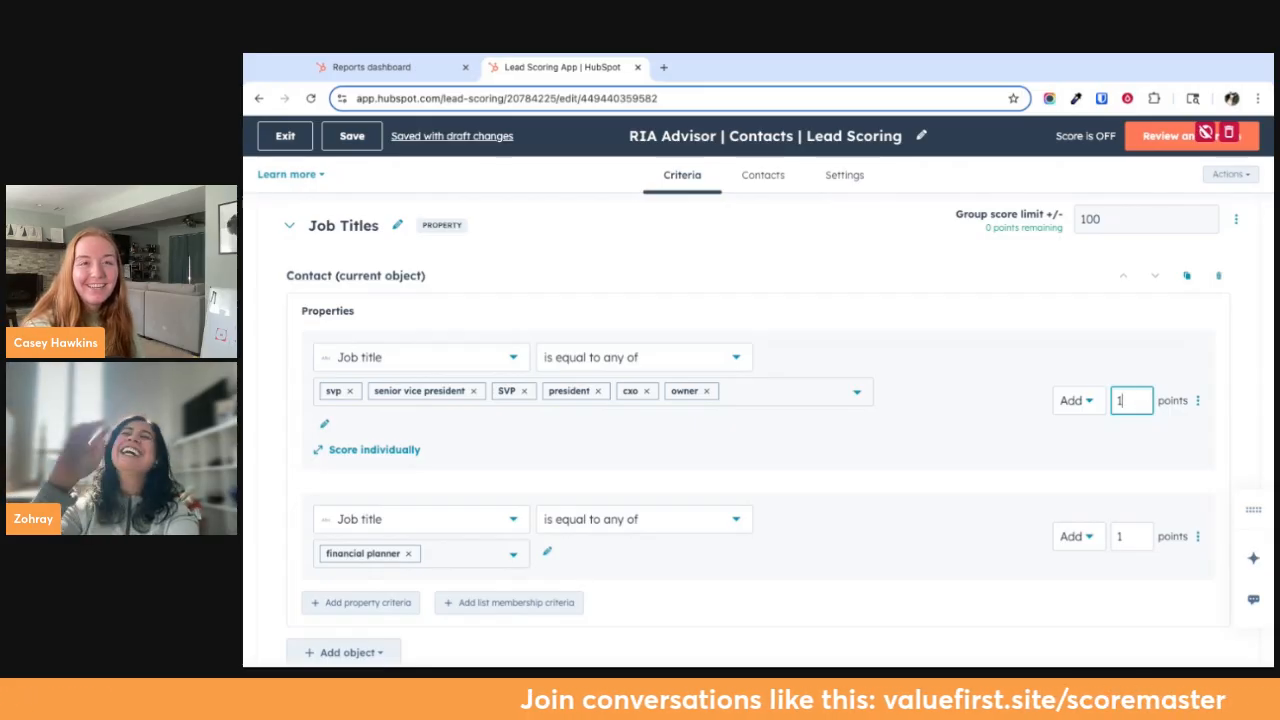
text(0)
click(1134, 536)
key(BackSpace)
text(5)
Set the Job Titles group score limit to 10
click(1110, 219)
double_click(1090, 219)
text(10)
click(958, 292)
Collapse the Job Titles group and add a new property group named "Industries"
scroll(929, 309, up, 1)
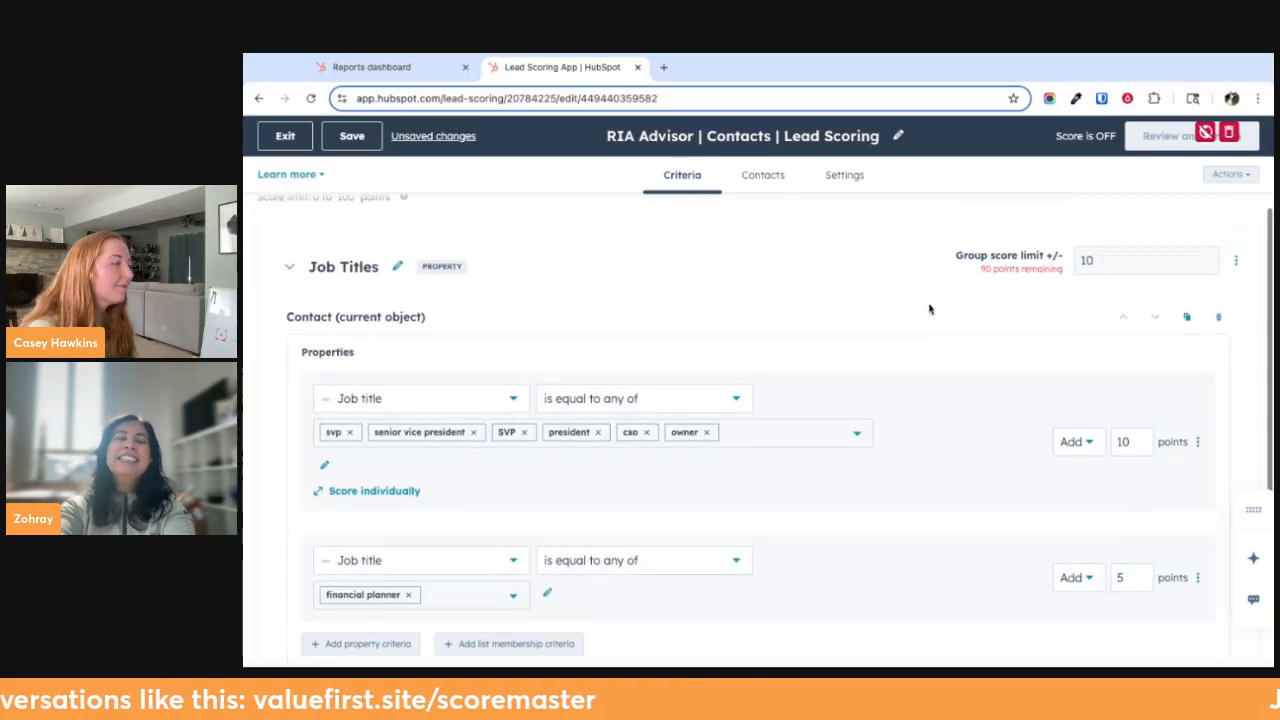
mouse_move(405, 217)
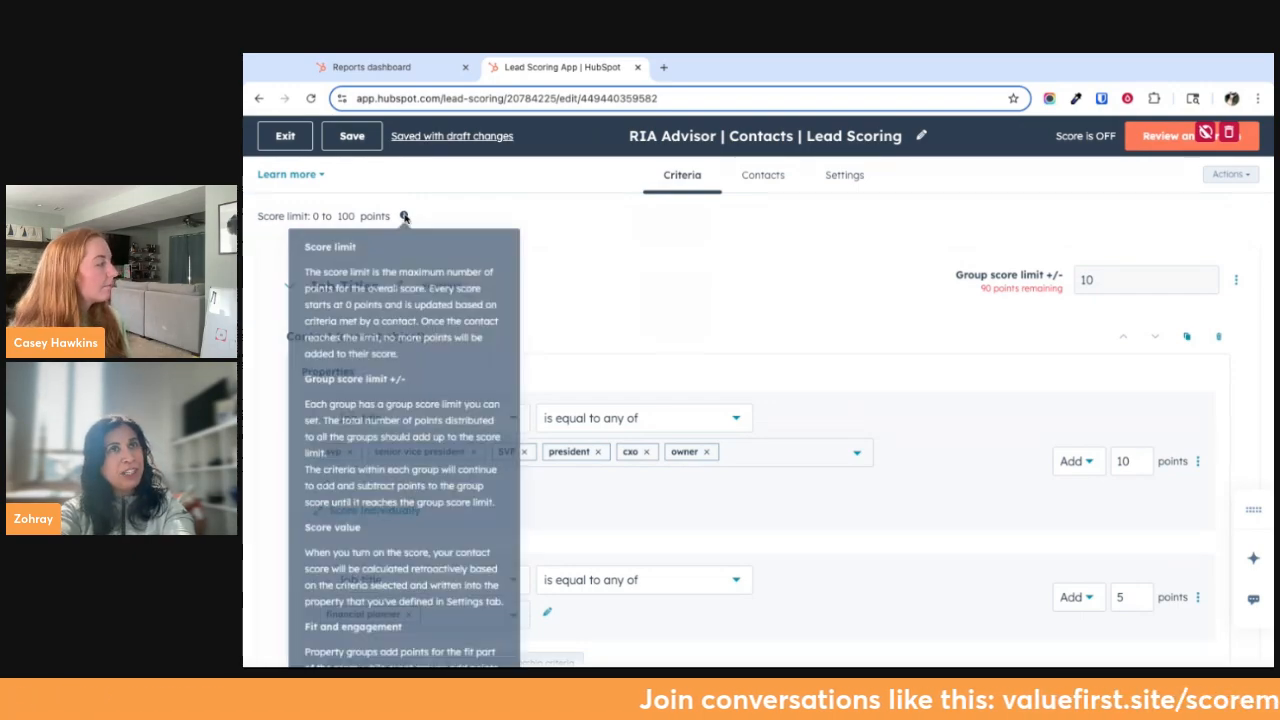
scroll(635, 257, down, 1)
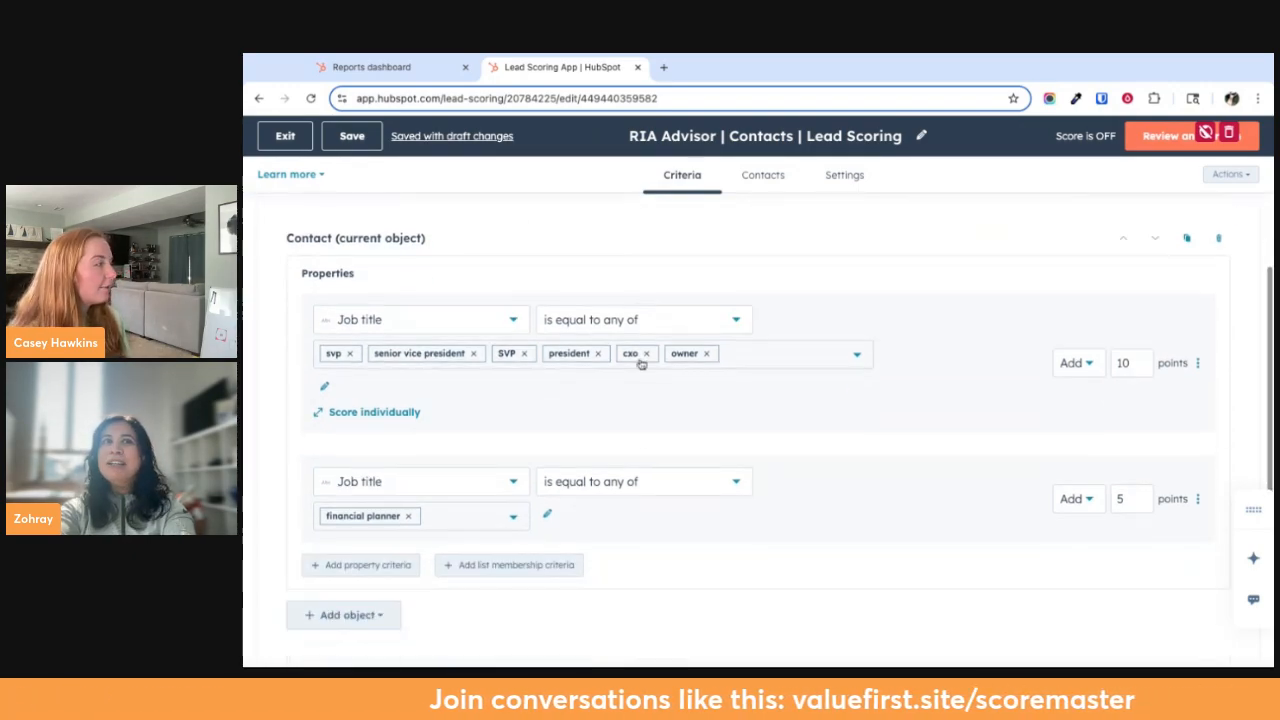
scroll(643, 449, down, 1)
scroll(574, 551, up, 2)
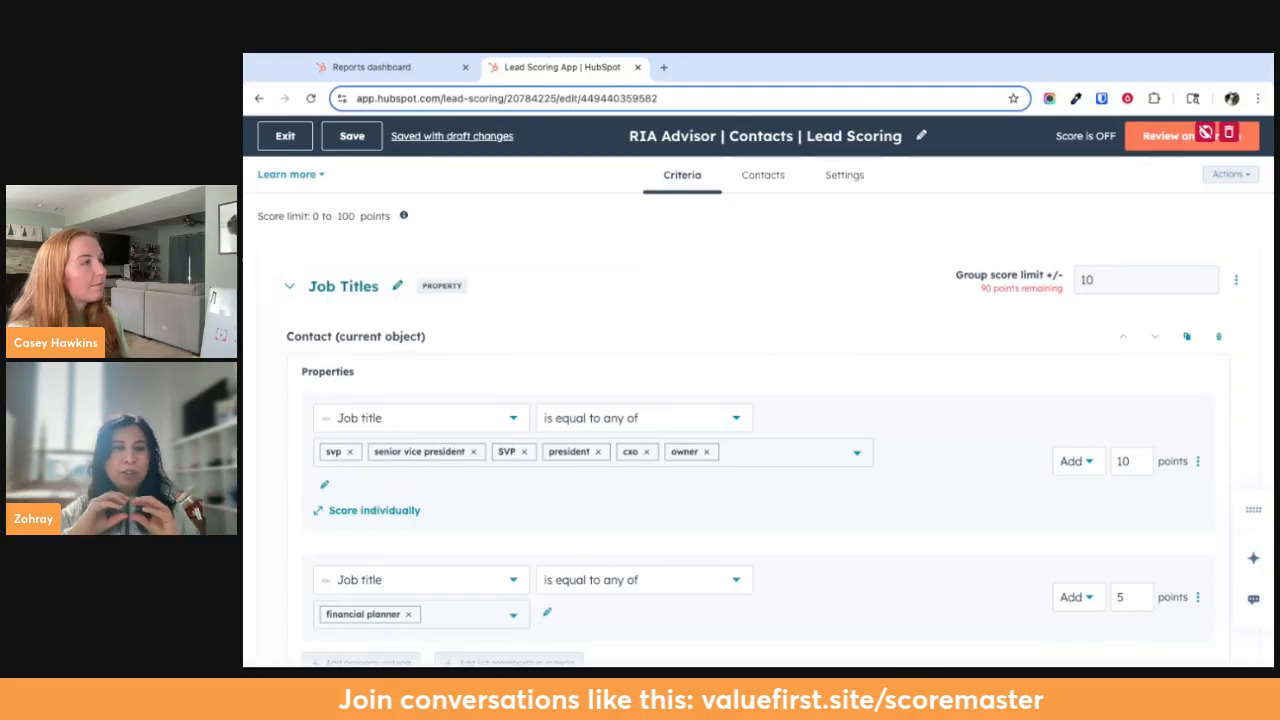
click(288, 288)
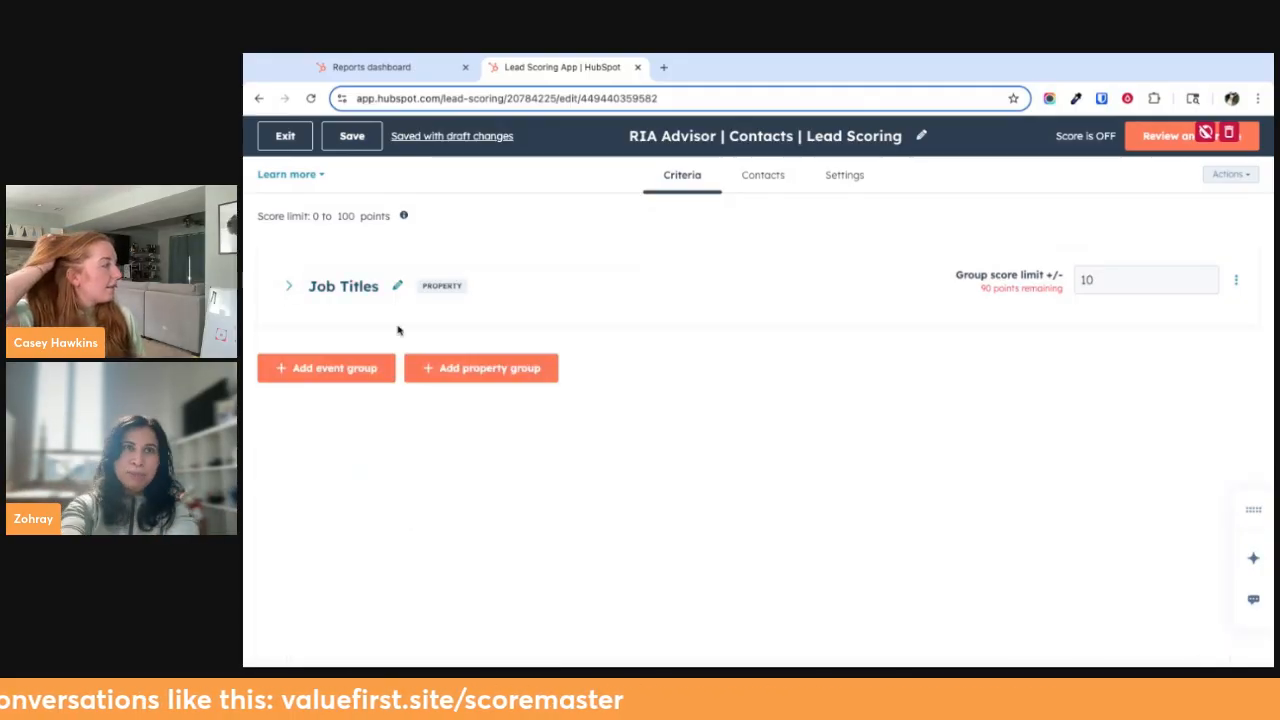
click(500, 369)
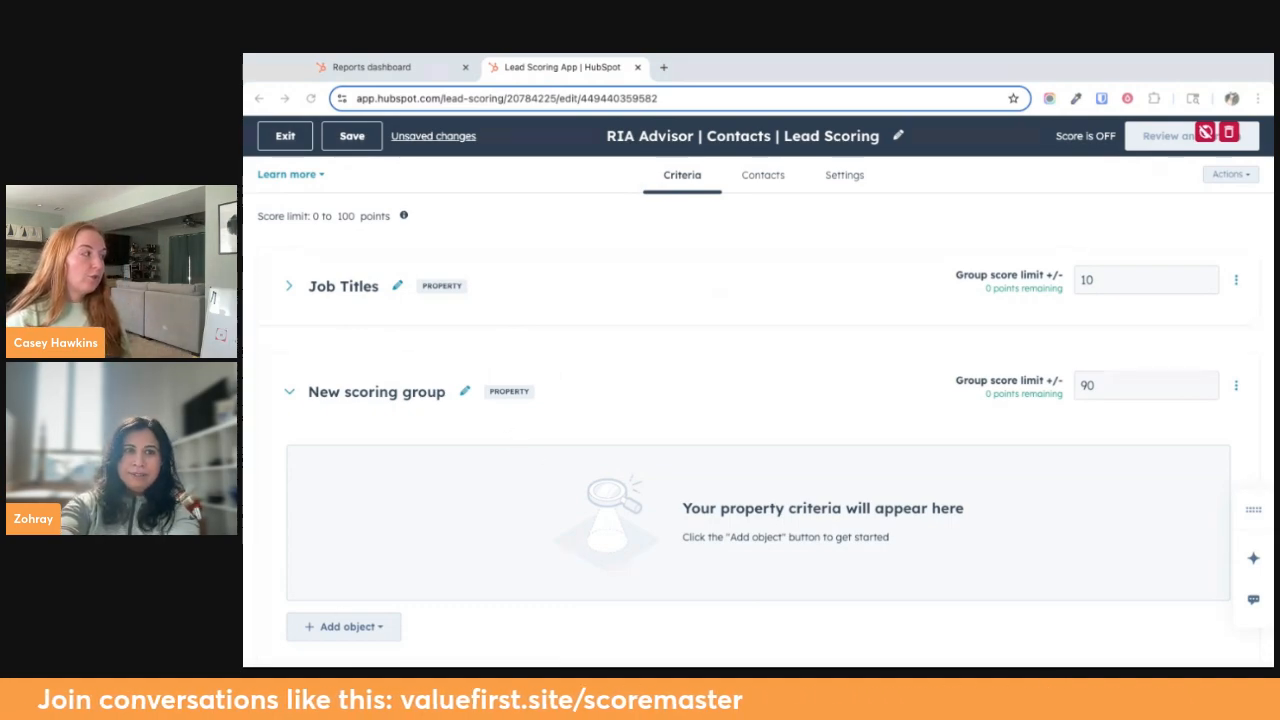
click(420, 390)
text(Industries)
Expand the Job Titles group to review its criteria against its group score limit, and collapse it again
click(289, 286)
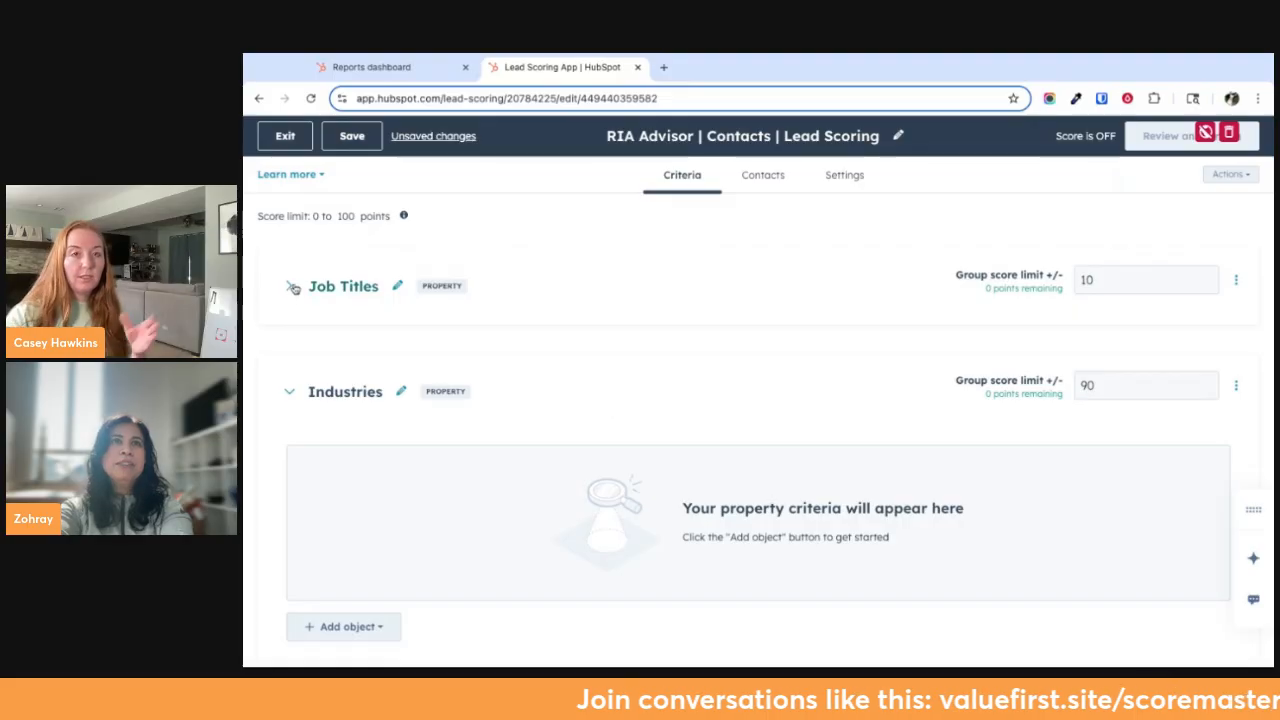
double_click(1094, 280)
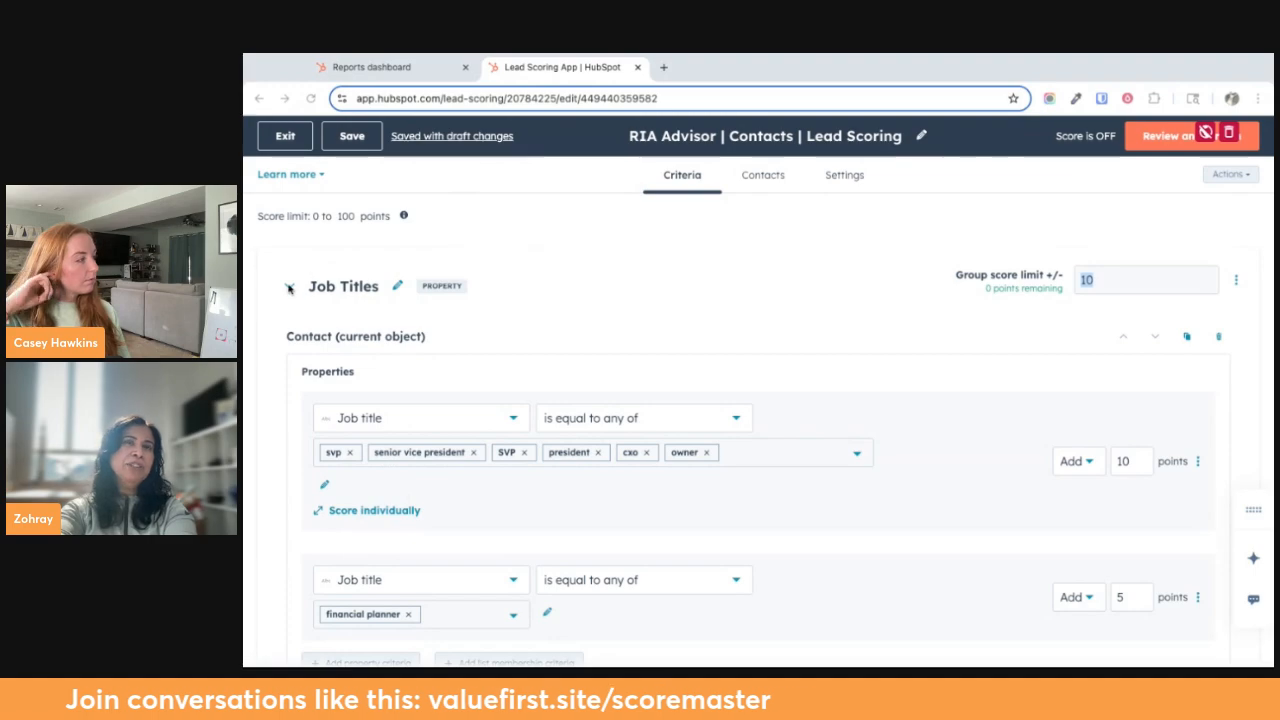
click(290, 288)
click(281, 298)
click(303, 298)
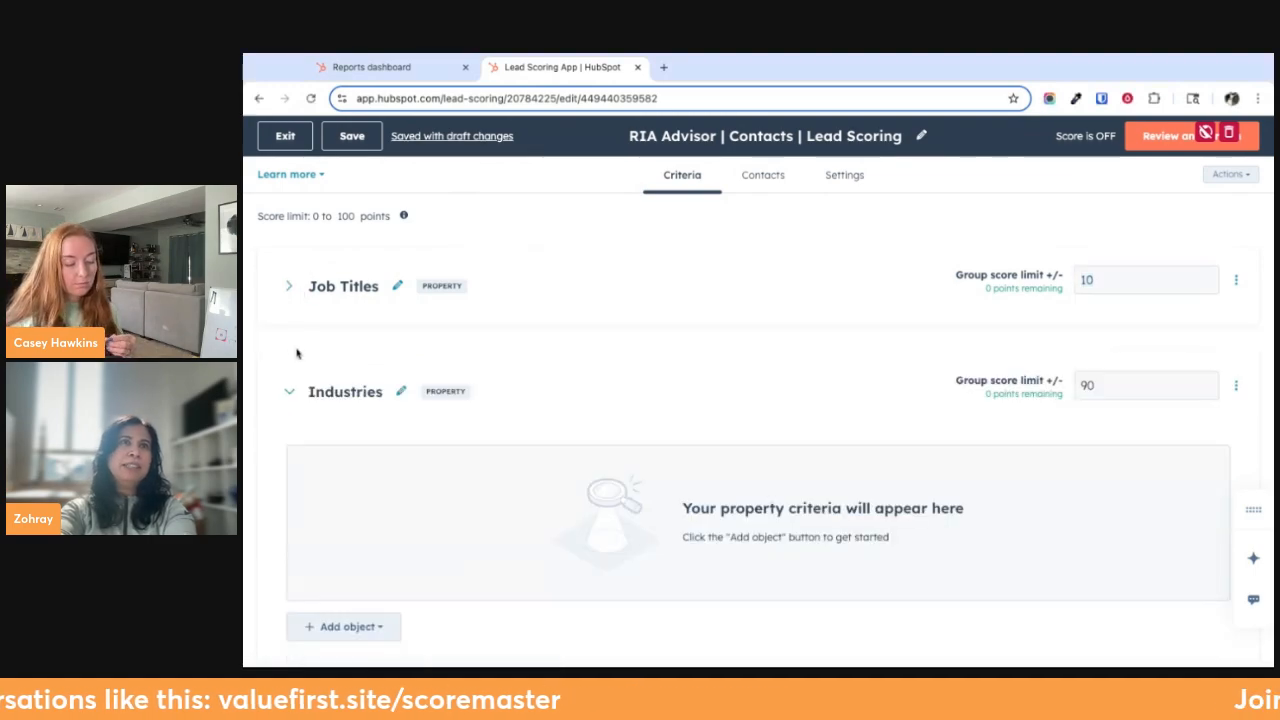
click(301, 396)
click(298, 396)
Add the Contact object to the Industries group with the Industry property as its criterion
scroll(340, 543, down, 1)
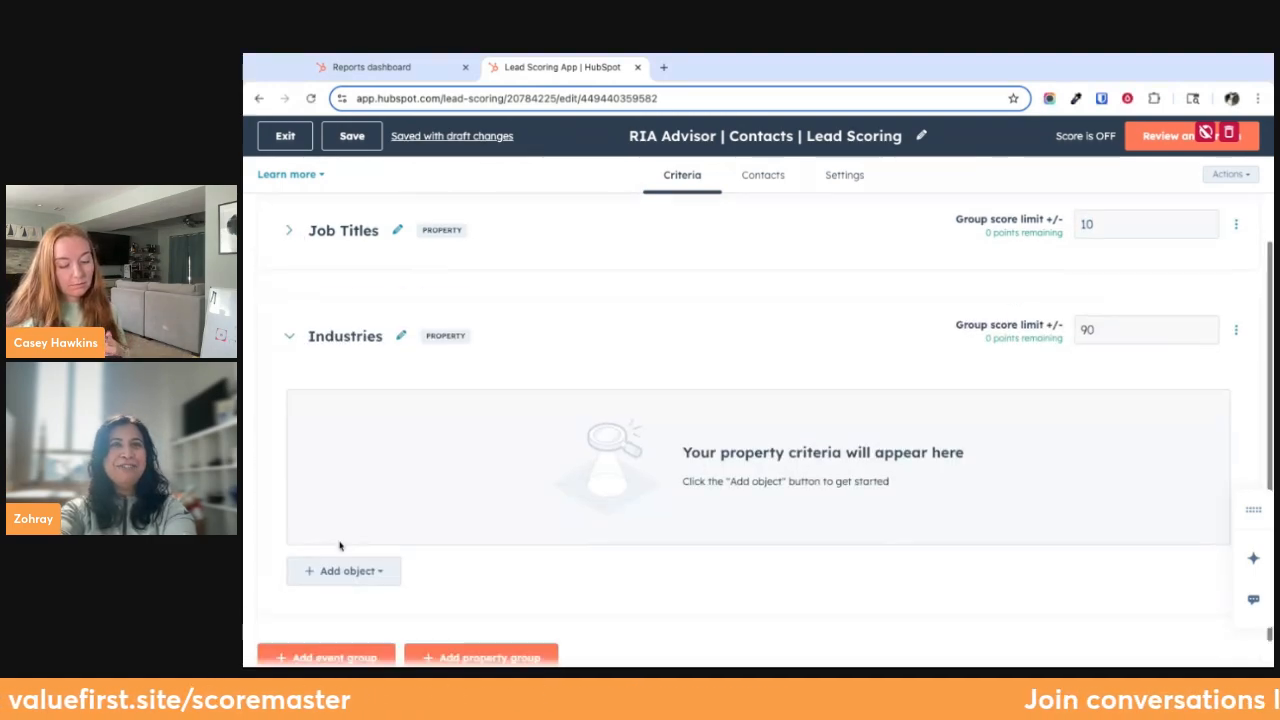
click(383, 577)
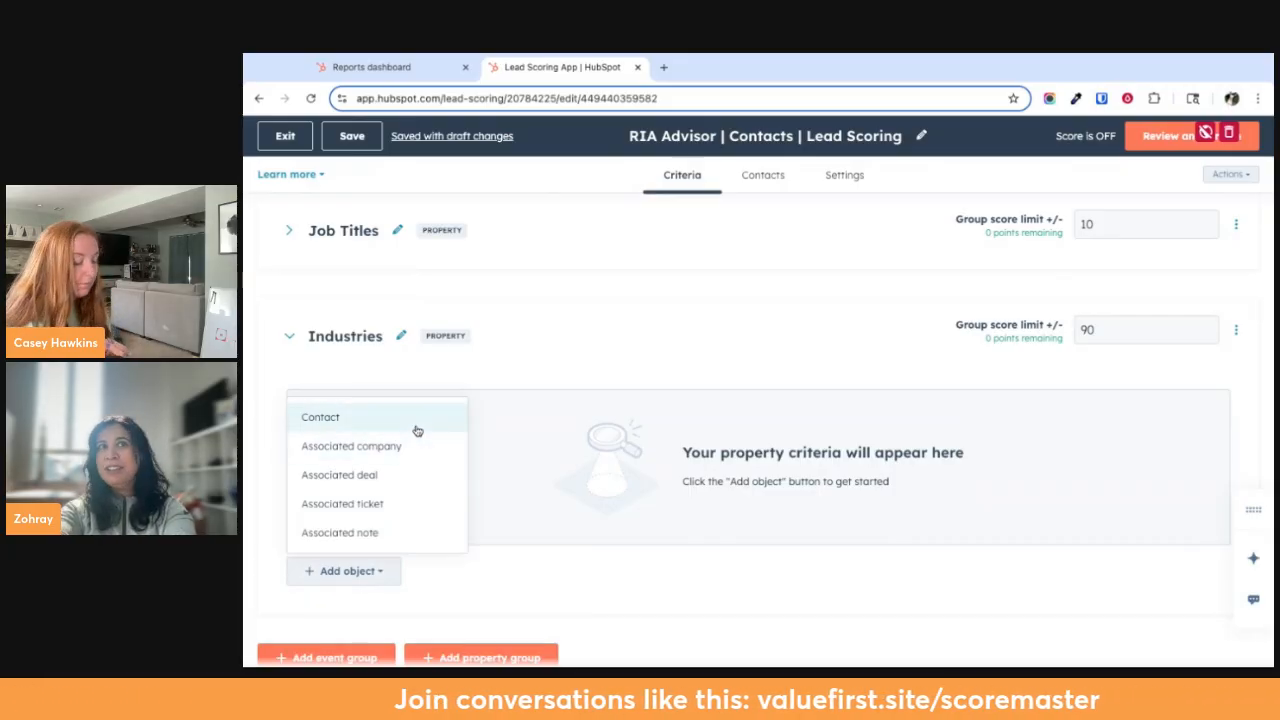
click(417, 424)
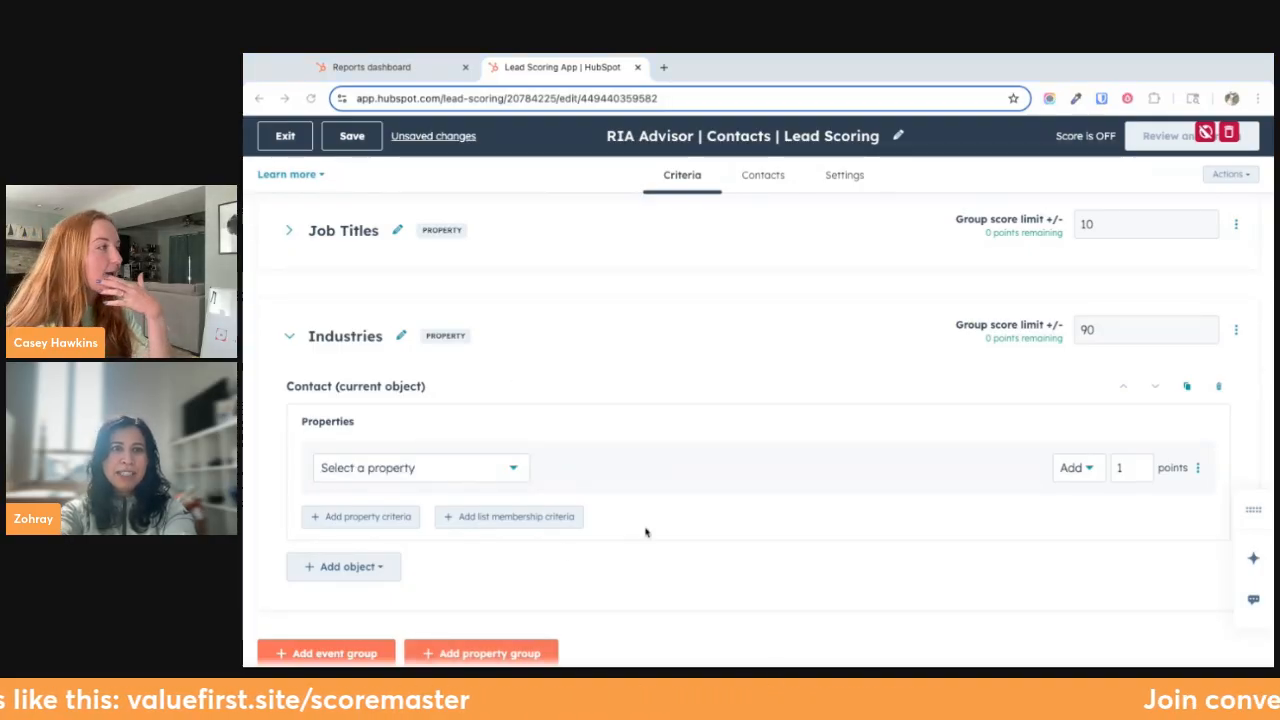
click(377, 471)
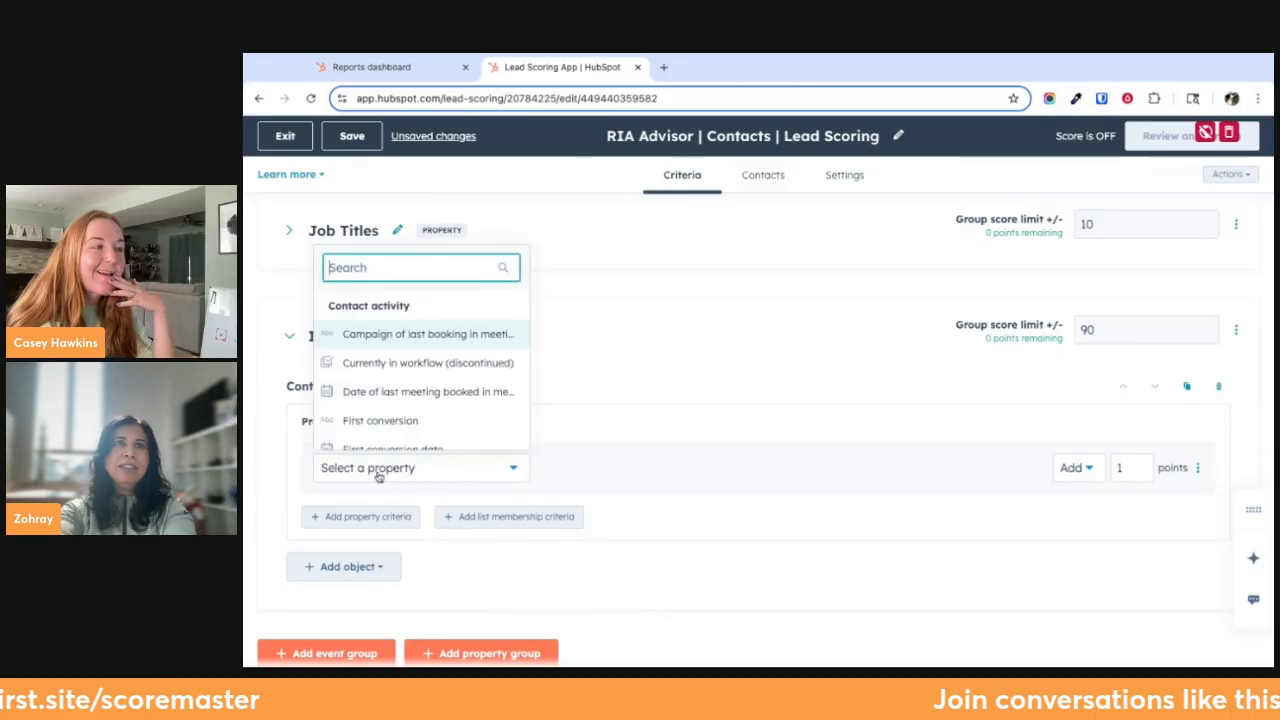
text(ins)
key(BackSpace)
text(du)
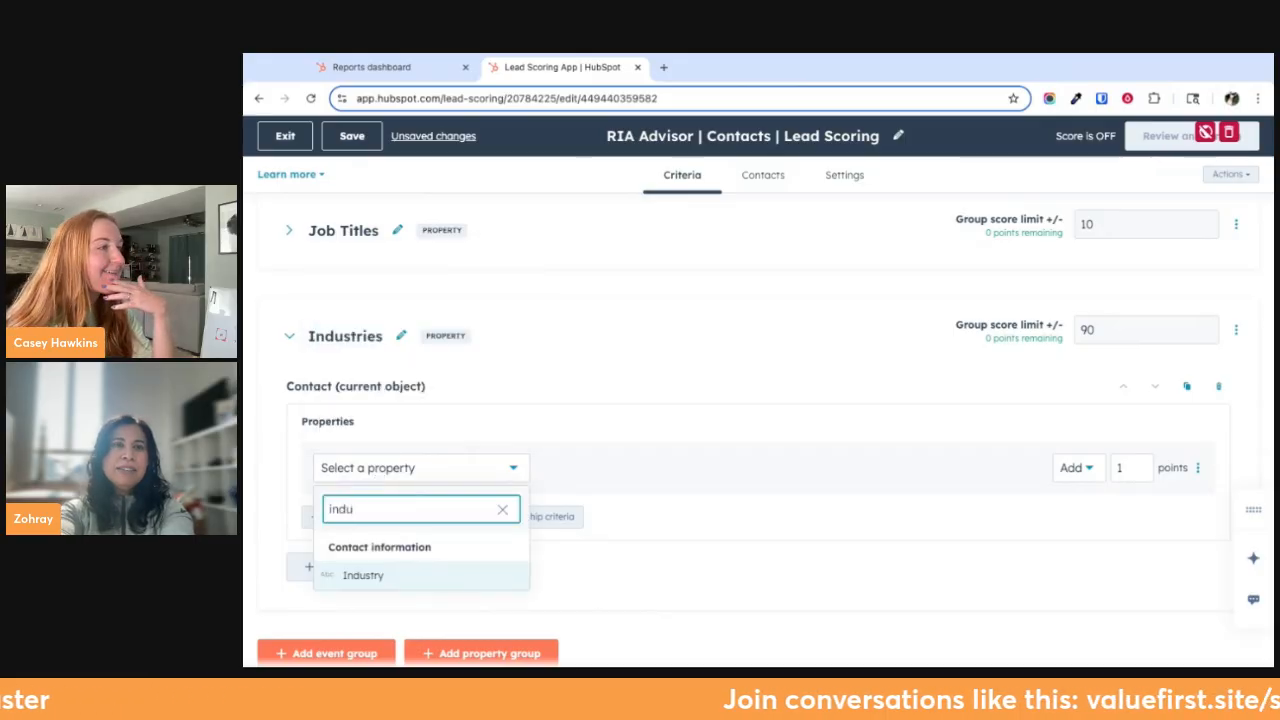
click(375, 579)
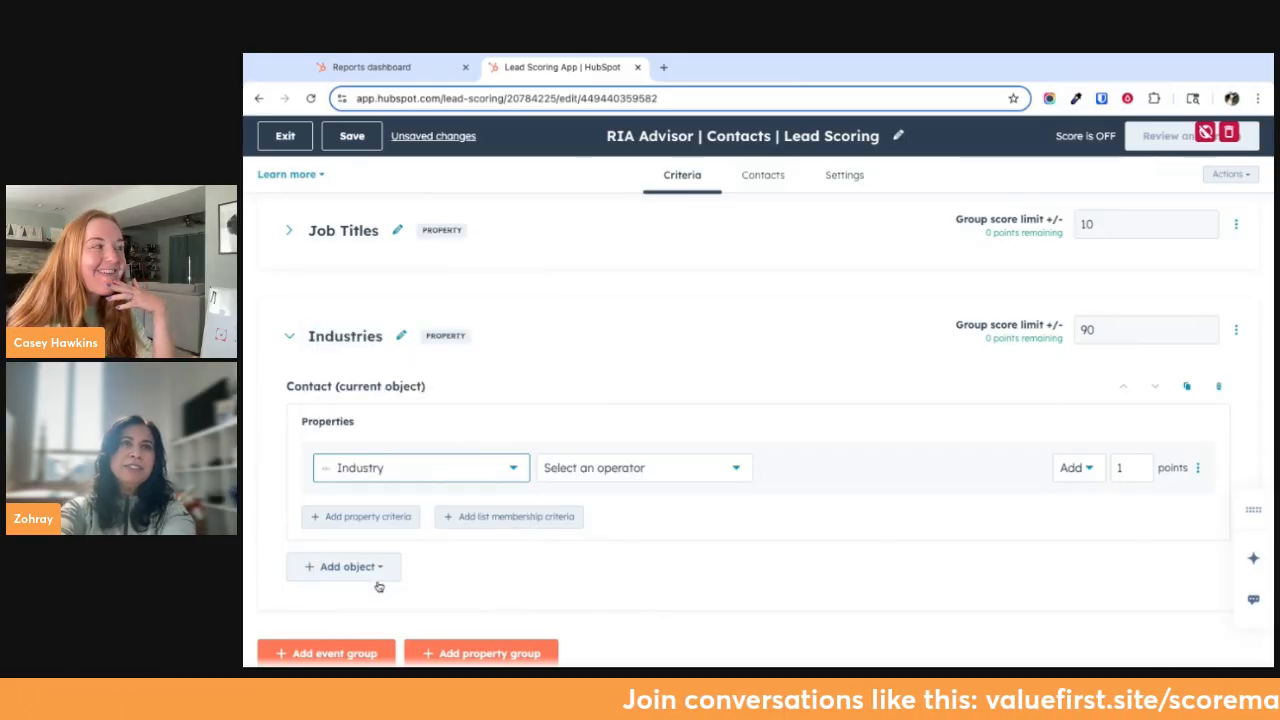
Set the Industry criterion's operator to "is known"
click(608, 473)
scroll(643, 405, down, 2)
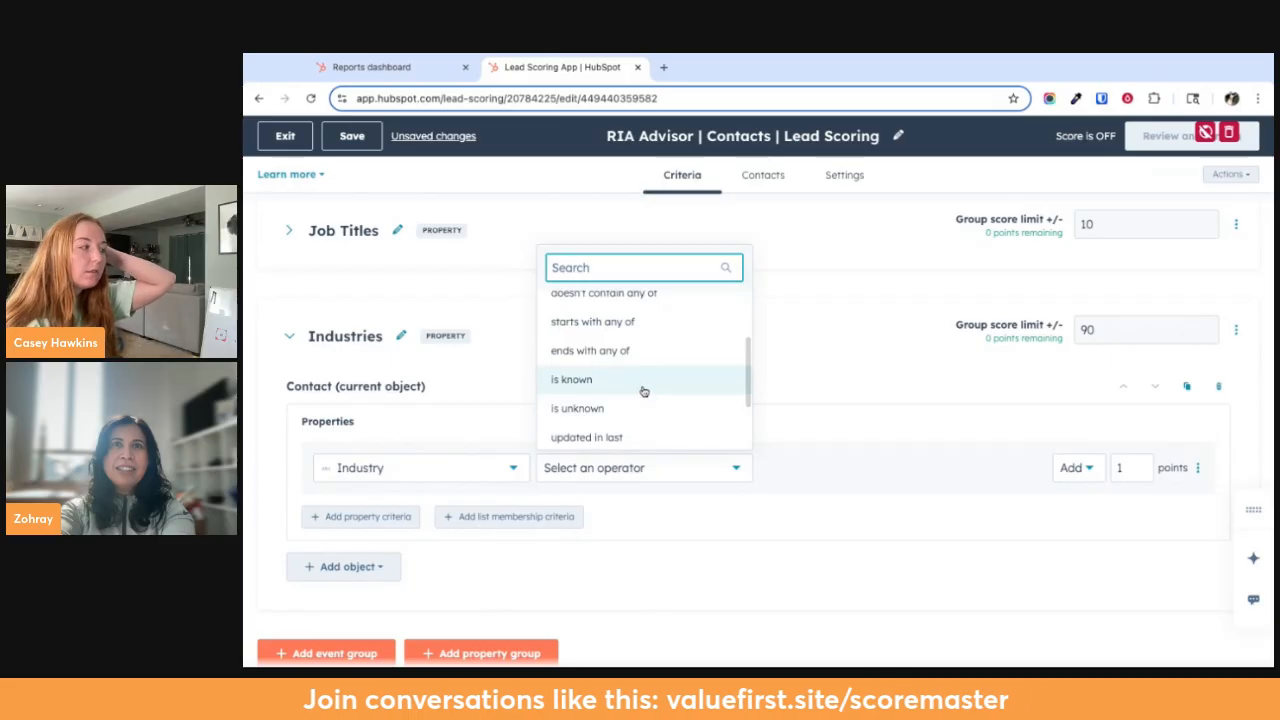
scroll(643, 391, up, 3)
scroll(643, 410, down, 4)
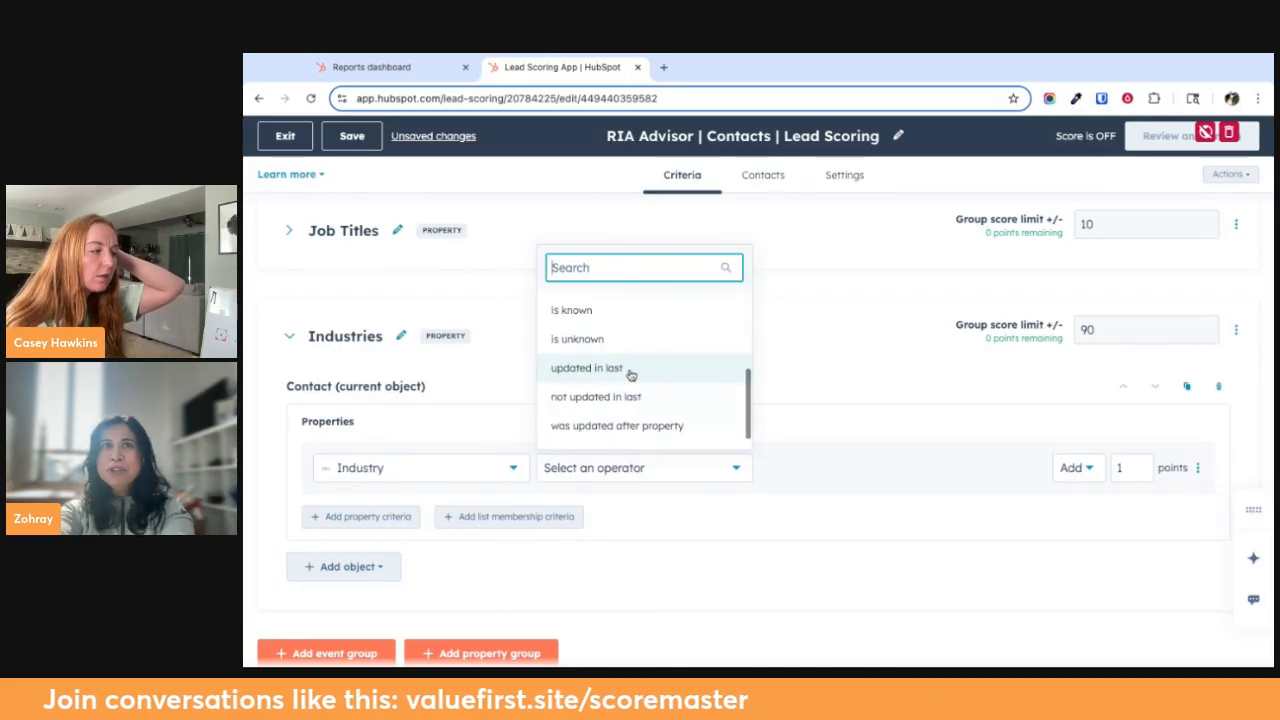
click(619, 312)
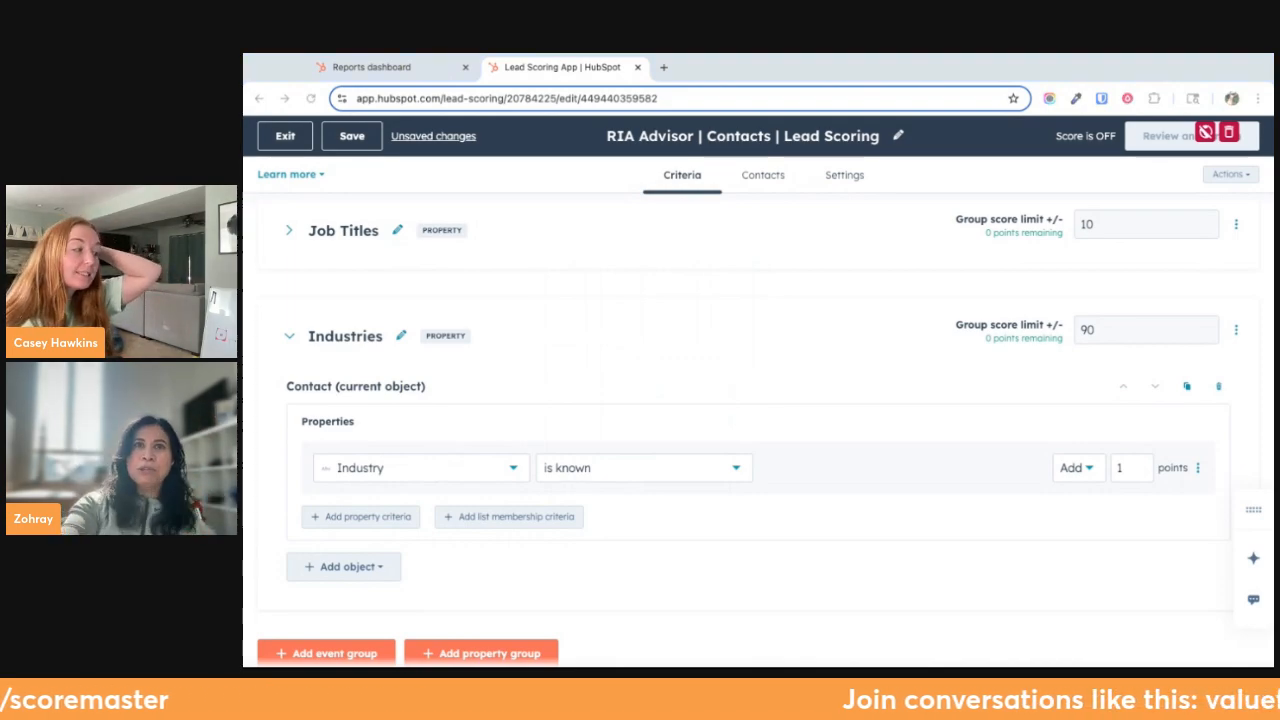
Give the Industry criterion 5 points and set the Industries group score limit to 5, collapsing the group
click(1124, 472)
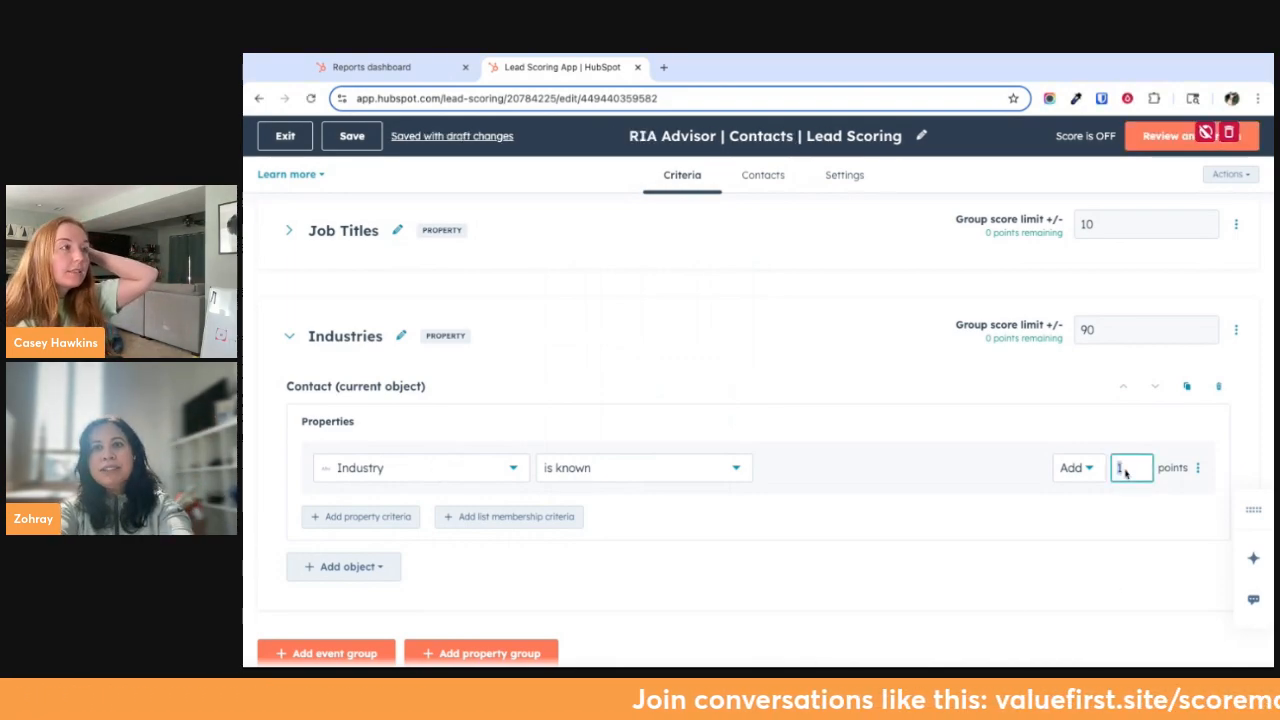
text(5)
click(1097, 331)
text(5)
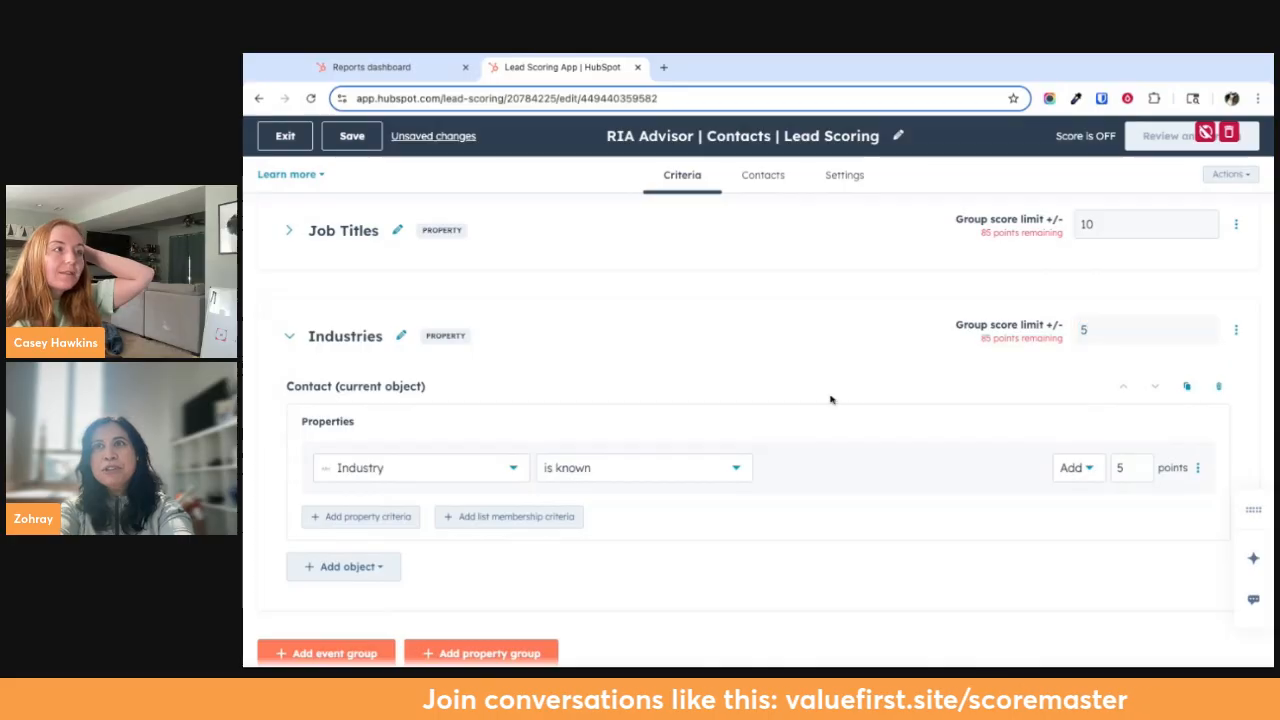
click(289, 336)
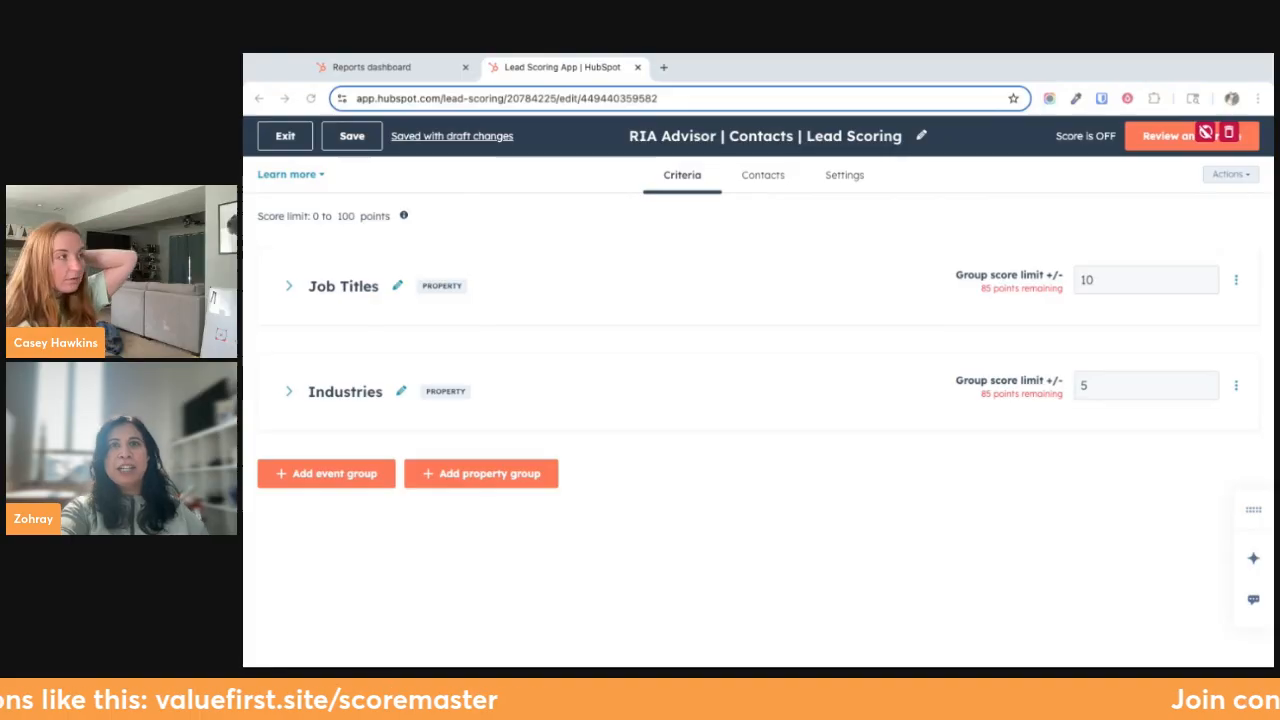
Add a third property group, name it "Company Size", and collapse it
click(450, 474)
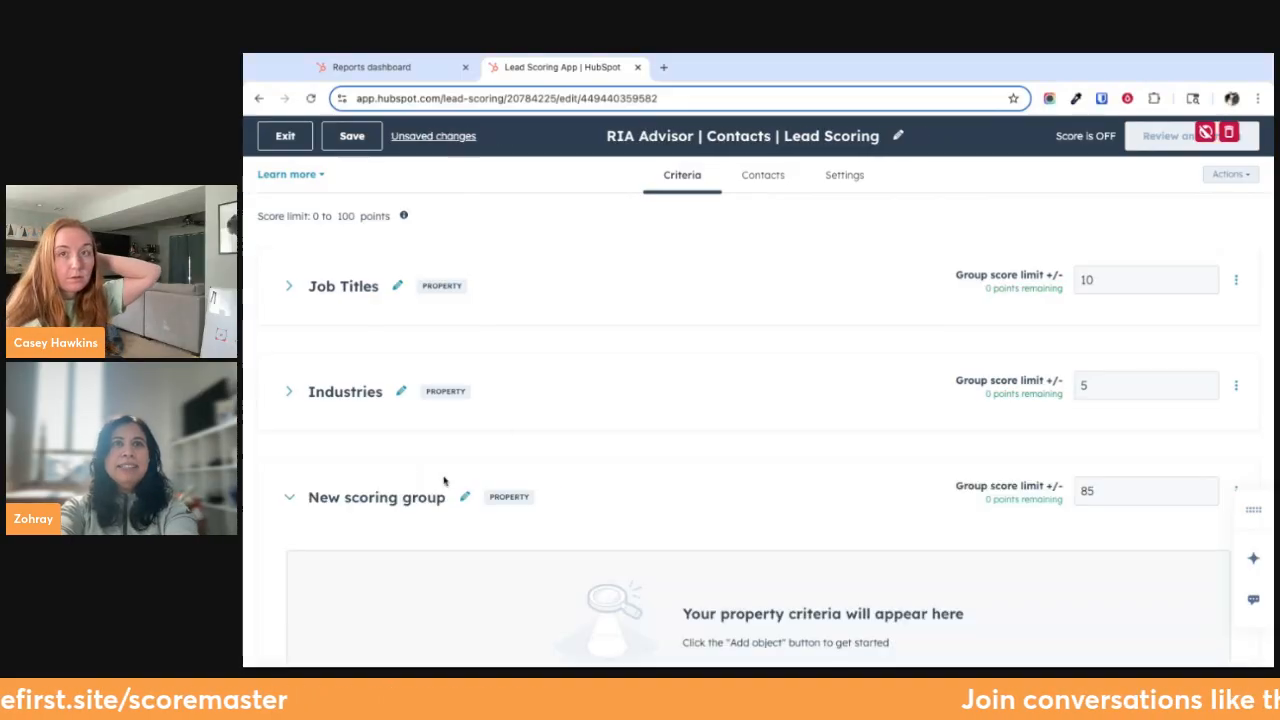
click(385, 499)
text(Companiz)
key(BackSpace)
text(y Size)
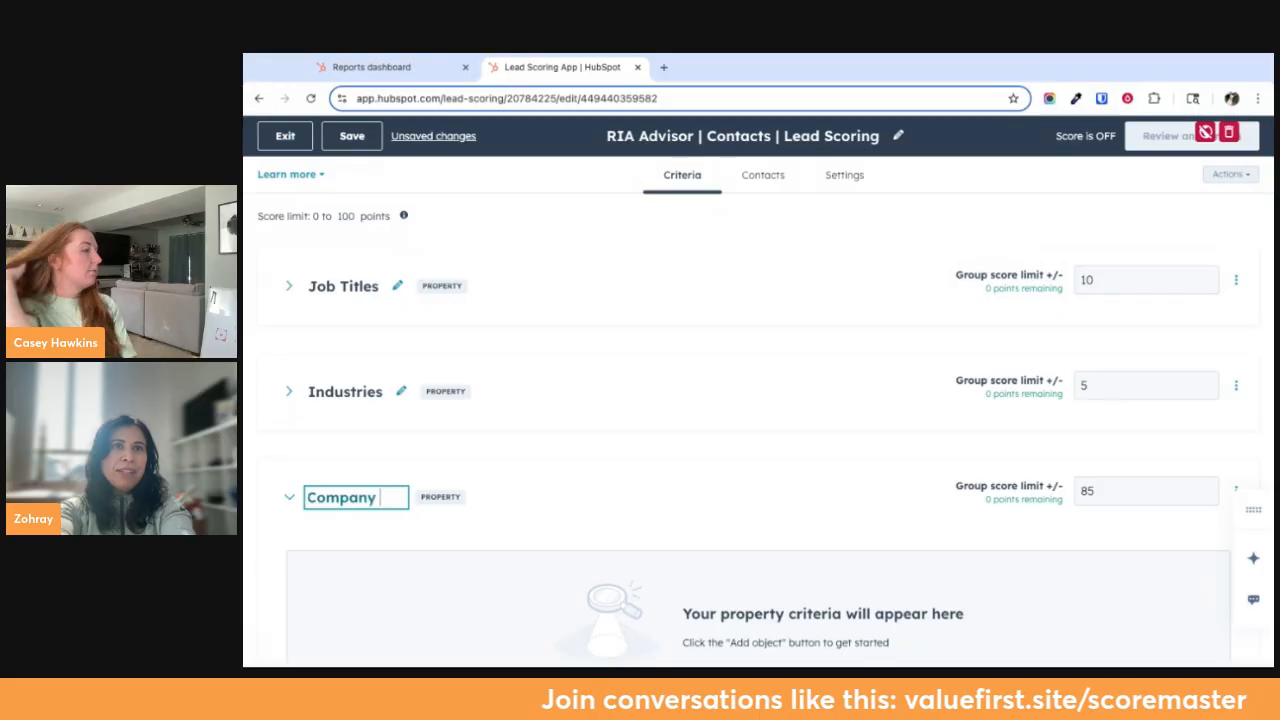
click(578, 460)
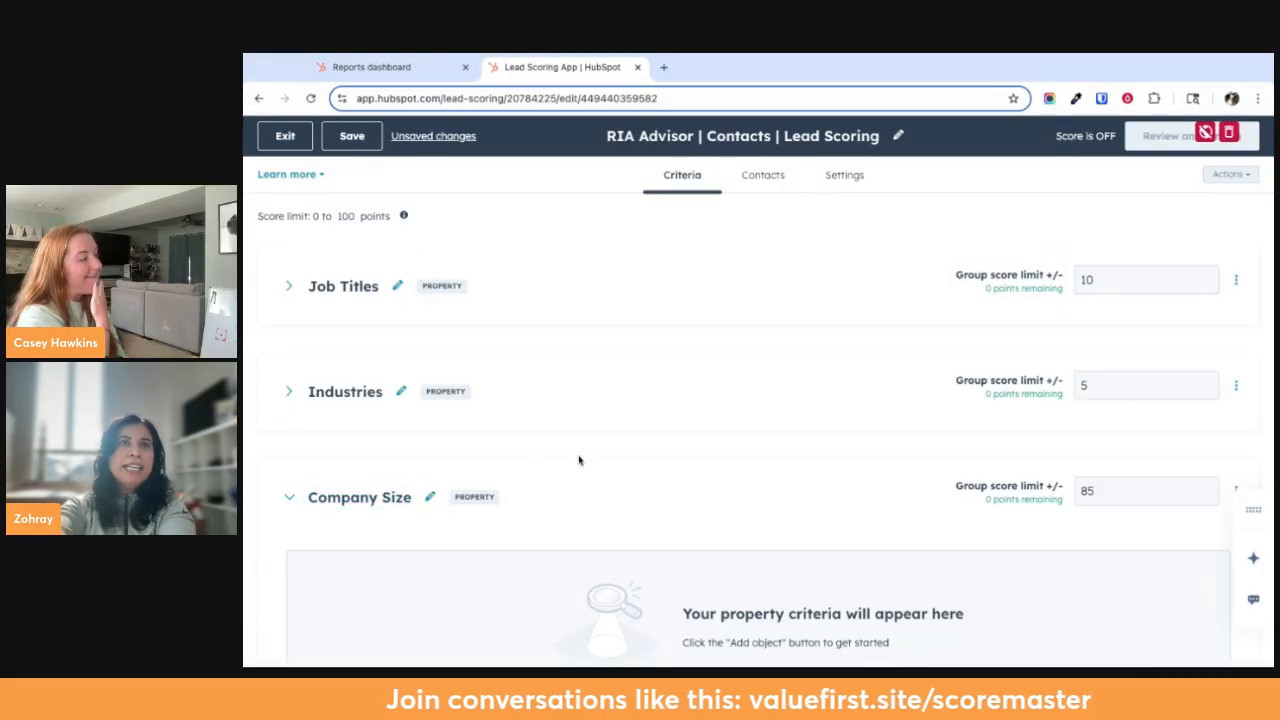
click(291, 498)
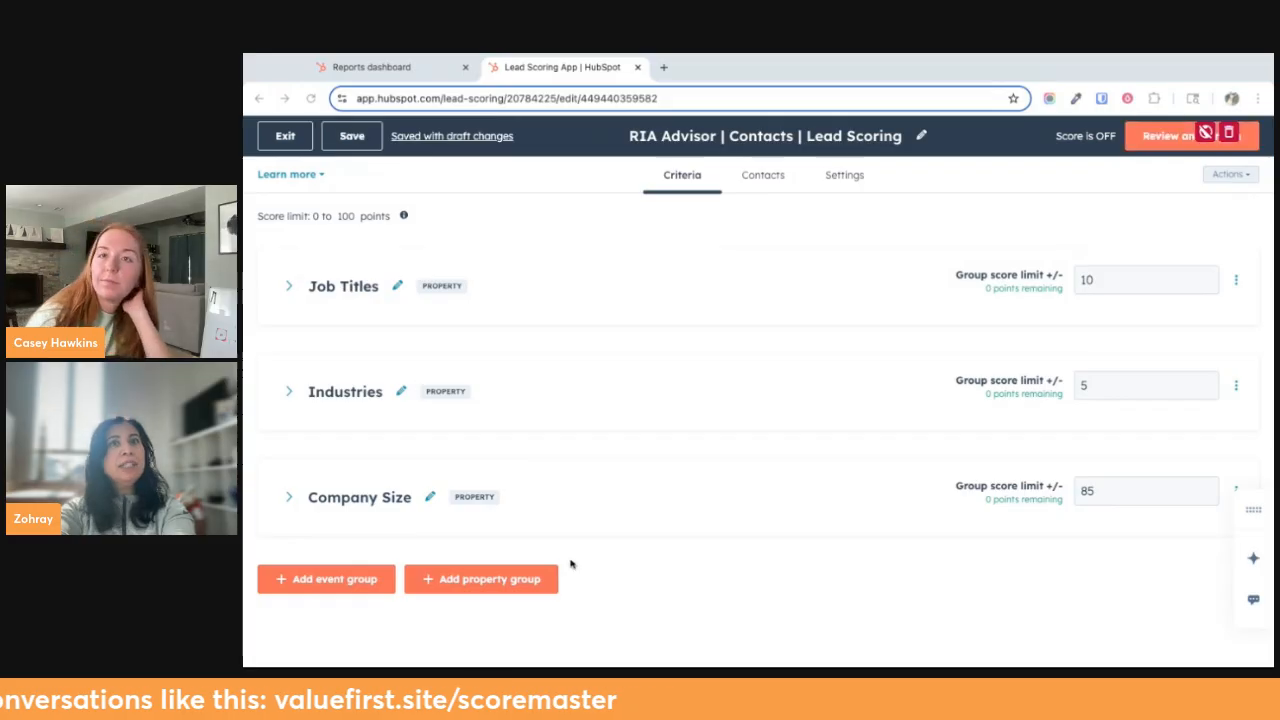
Expand the Company Size group and add the Contact object with the Company size property as its criterion
click(290, 497)
scroll(366, 571, down, 1)
click(362, 650)
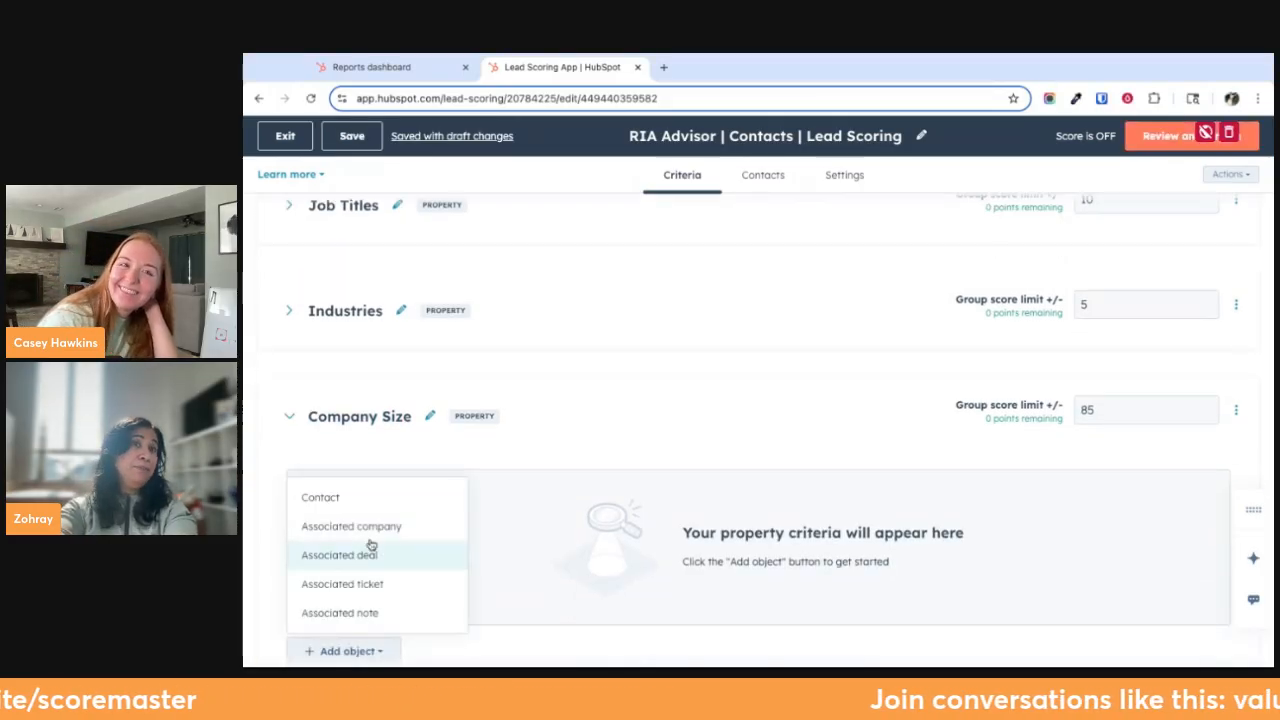
click(355, 497)
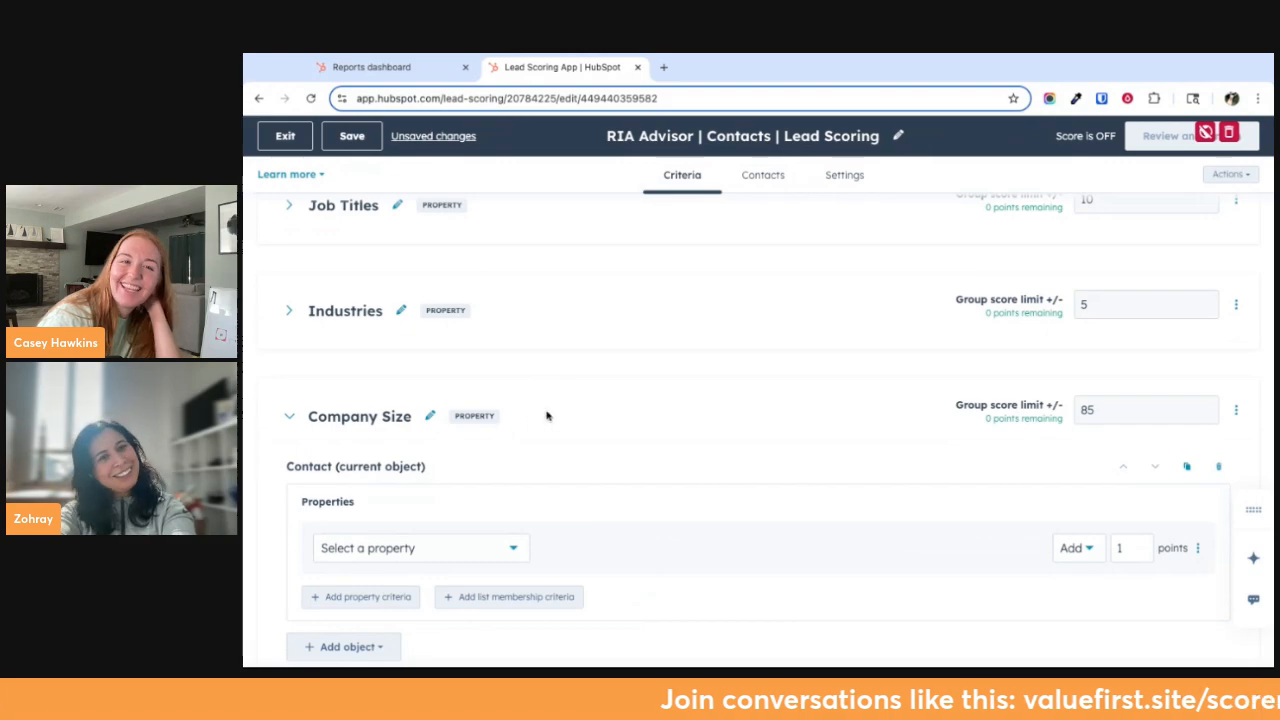
click(431, 548)
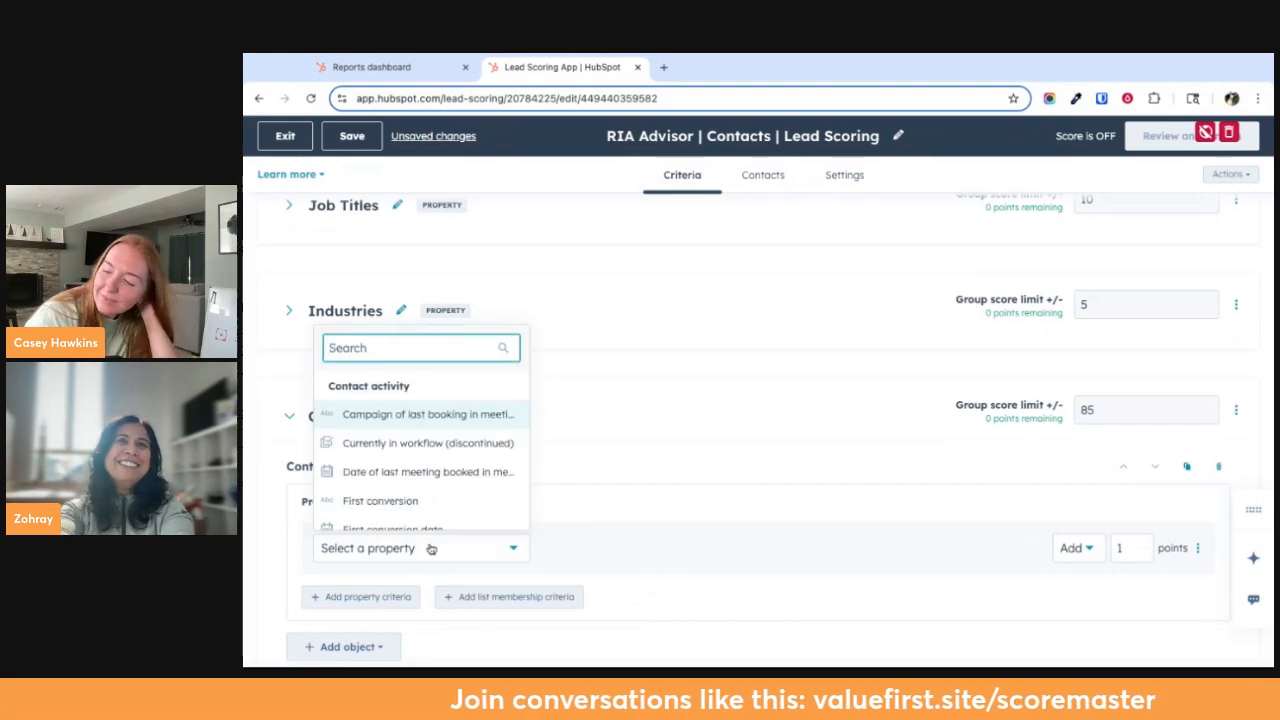
text(size)
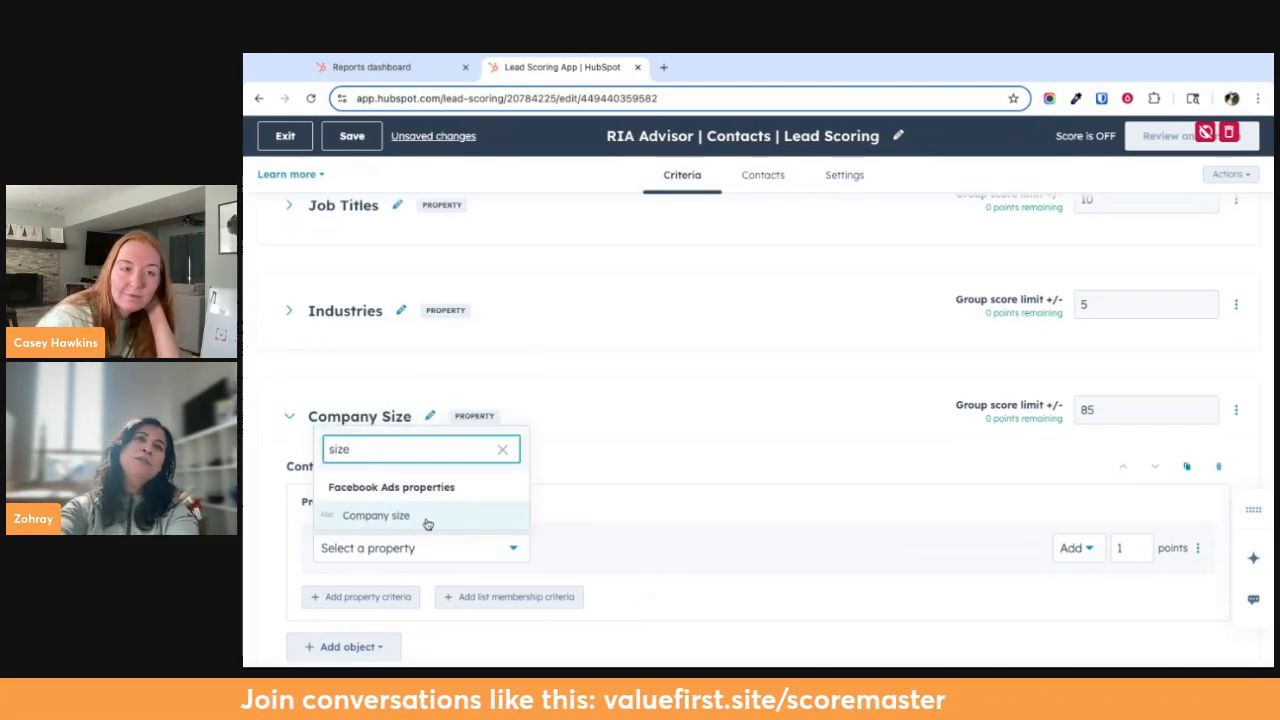
click(427, 517)
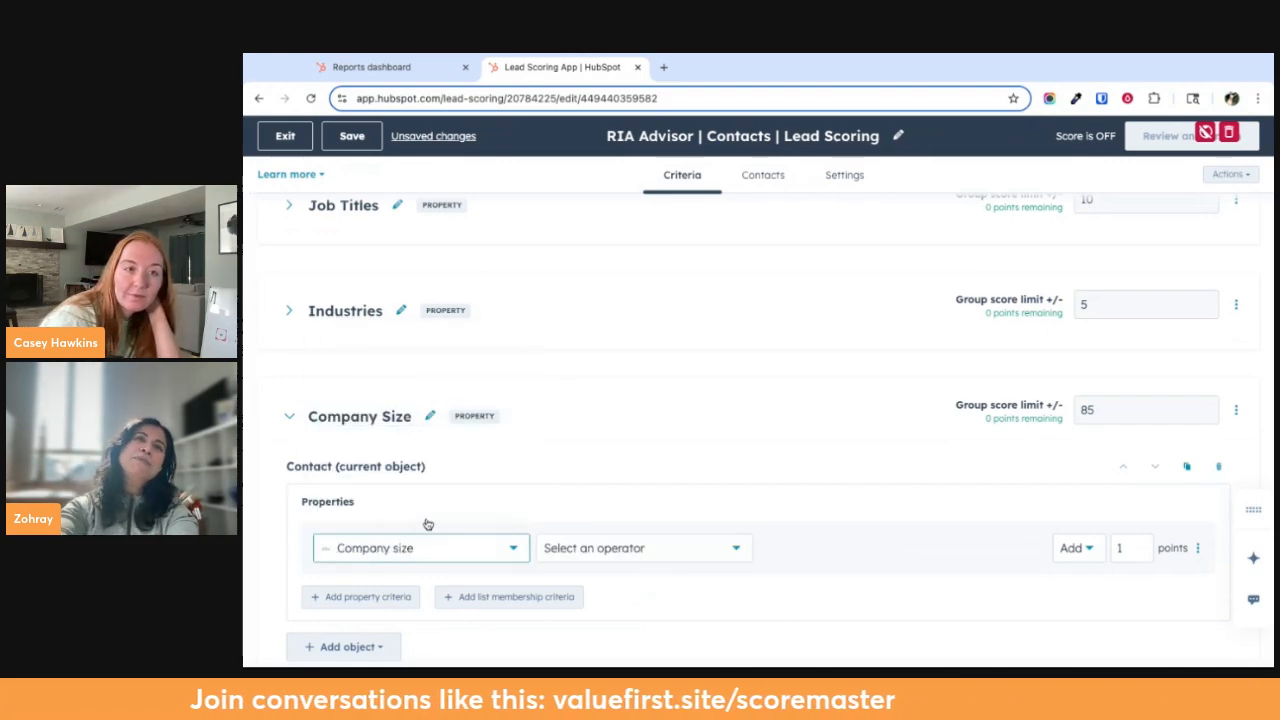
Check the operators available for the Company size criterion and collapse the Company Size group
click(621, 552)
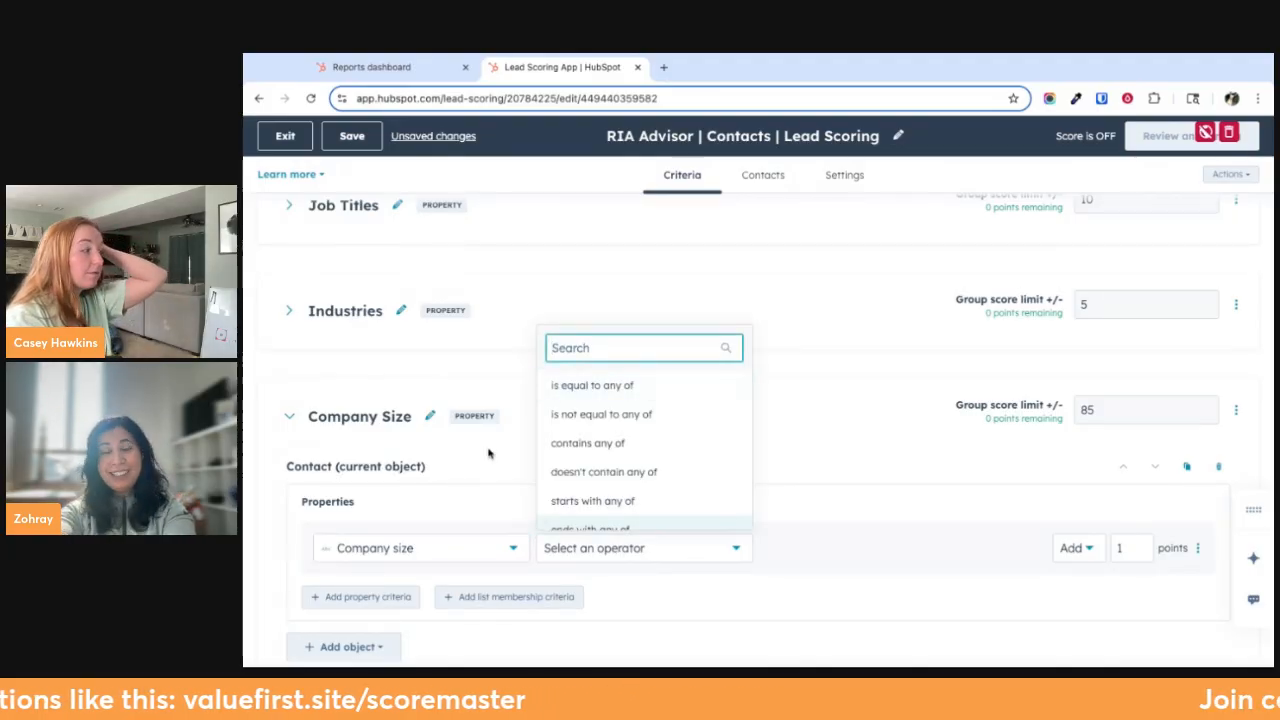
click(489, 385)
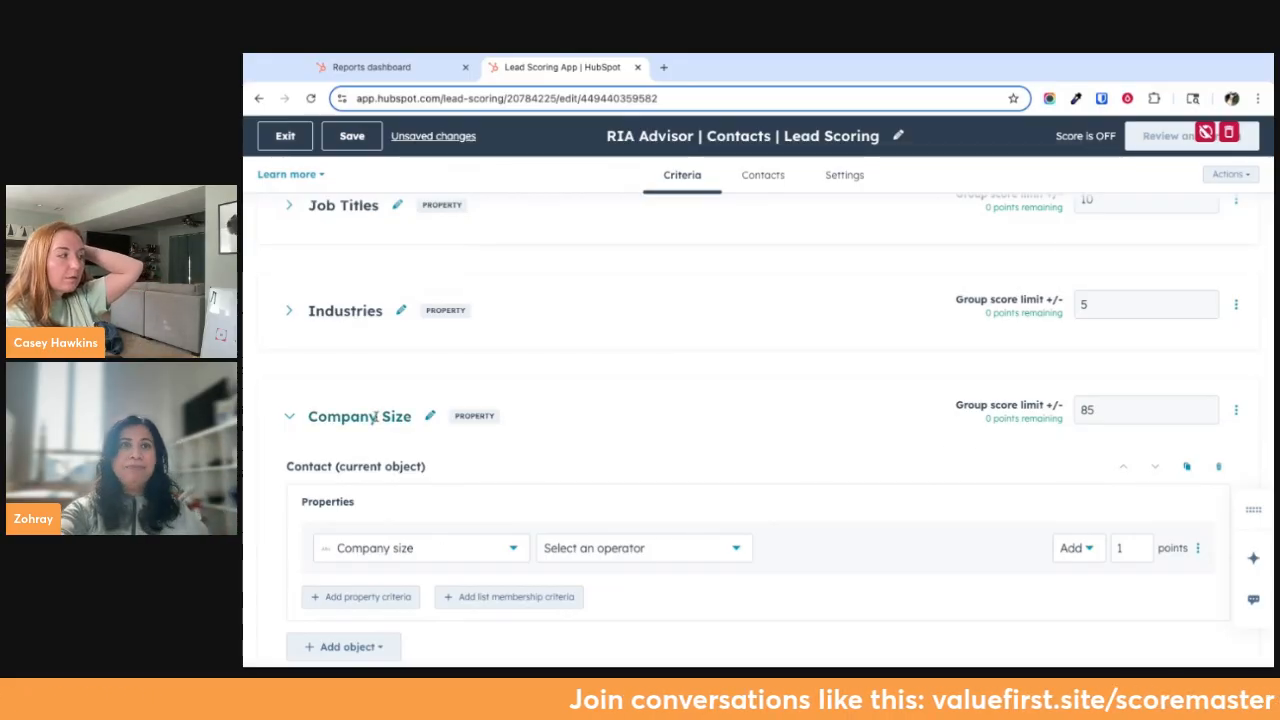
click(296, 421)
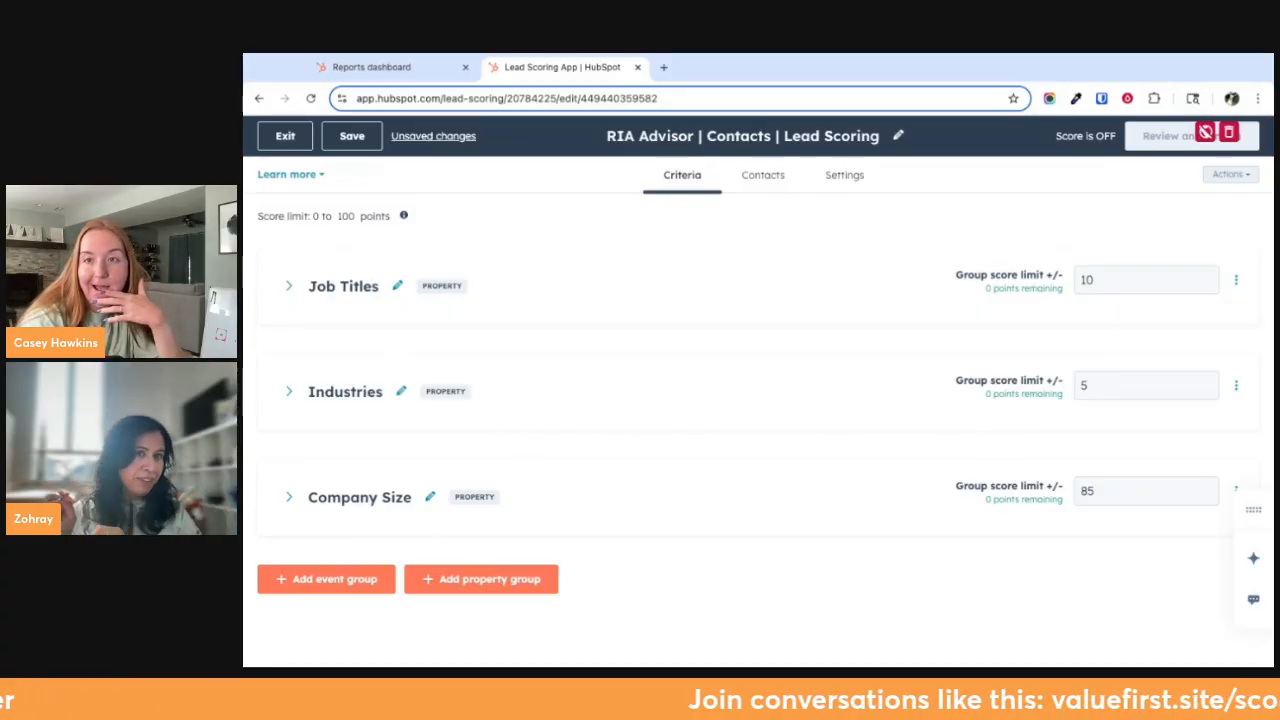
Add an event group below Company Size and name it "Email Engagement"
click(345, 579)
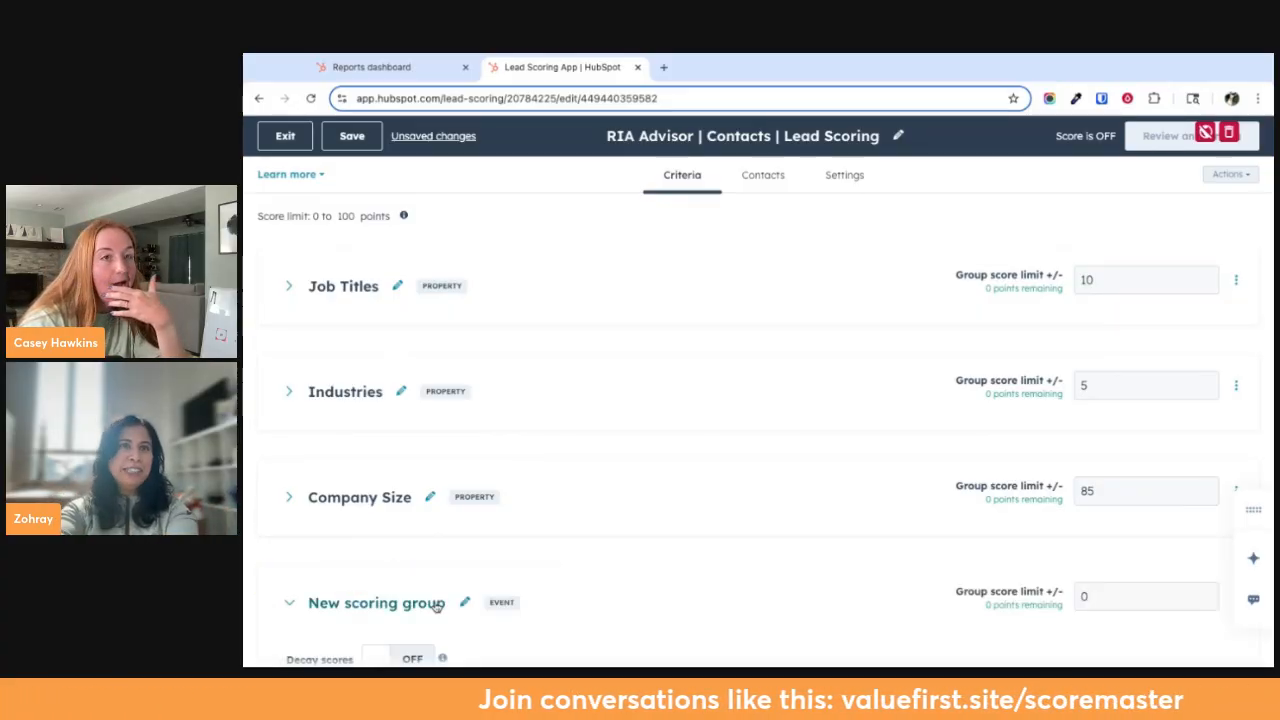
triple_click(425, 502)
text(Email Engagment)
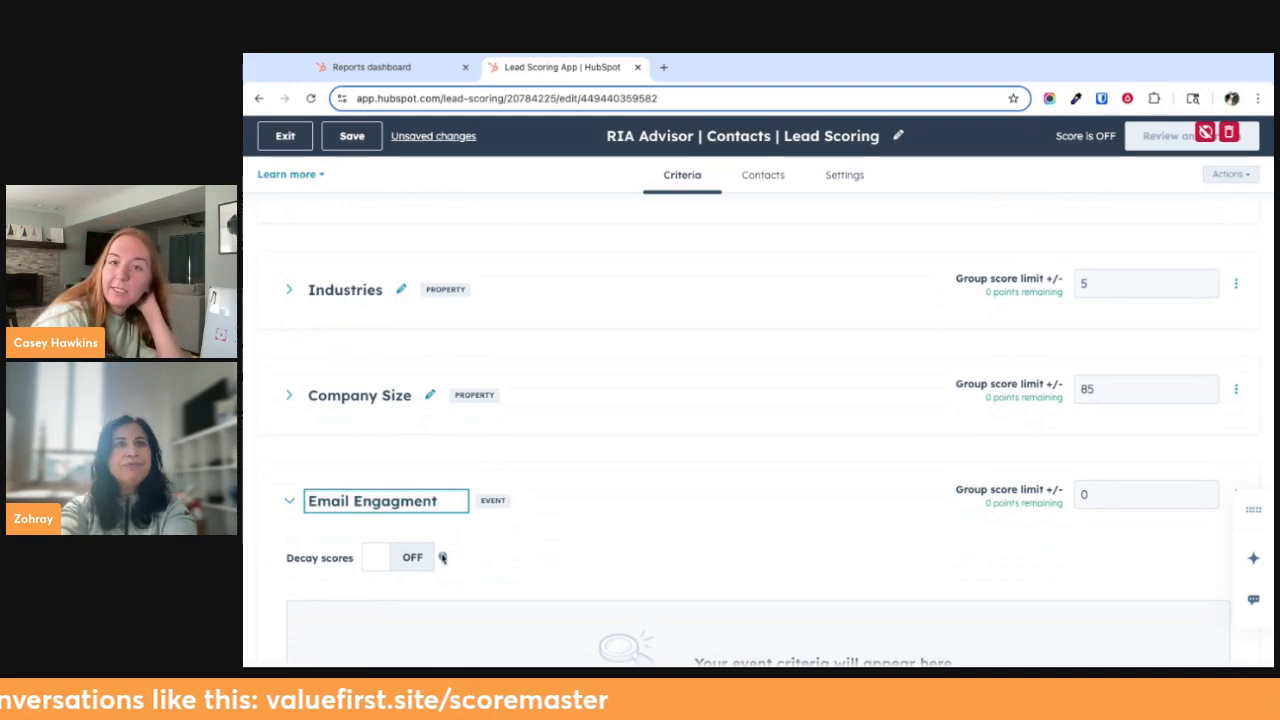
click(580, 552)
click(400, 503)
text(ement)
click(590, 495)
Add a Form event criterion to the Email Engagement group and set its event to "Form submissions - Main"
scroll(331, 560, down, 2)
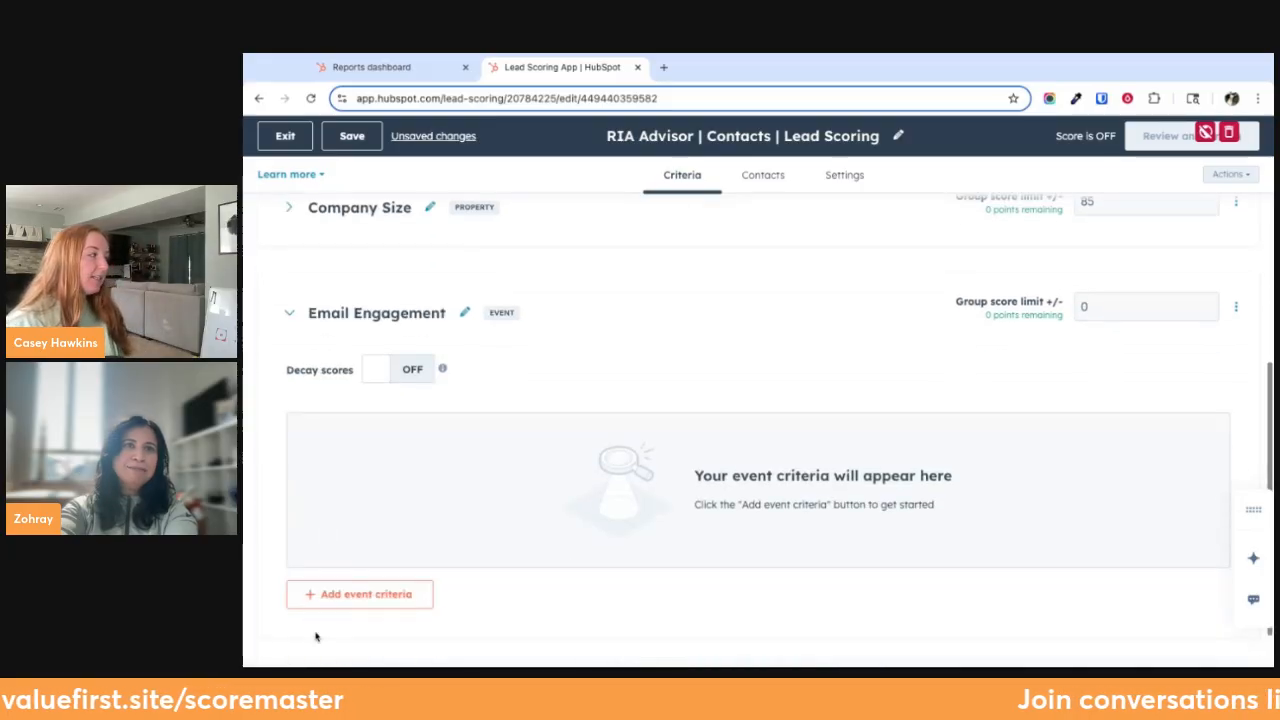
click(323, 594)
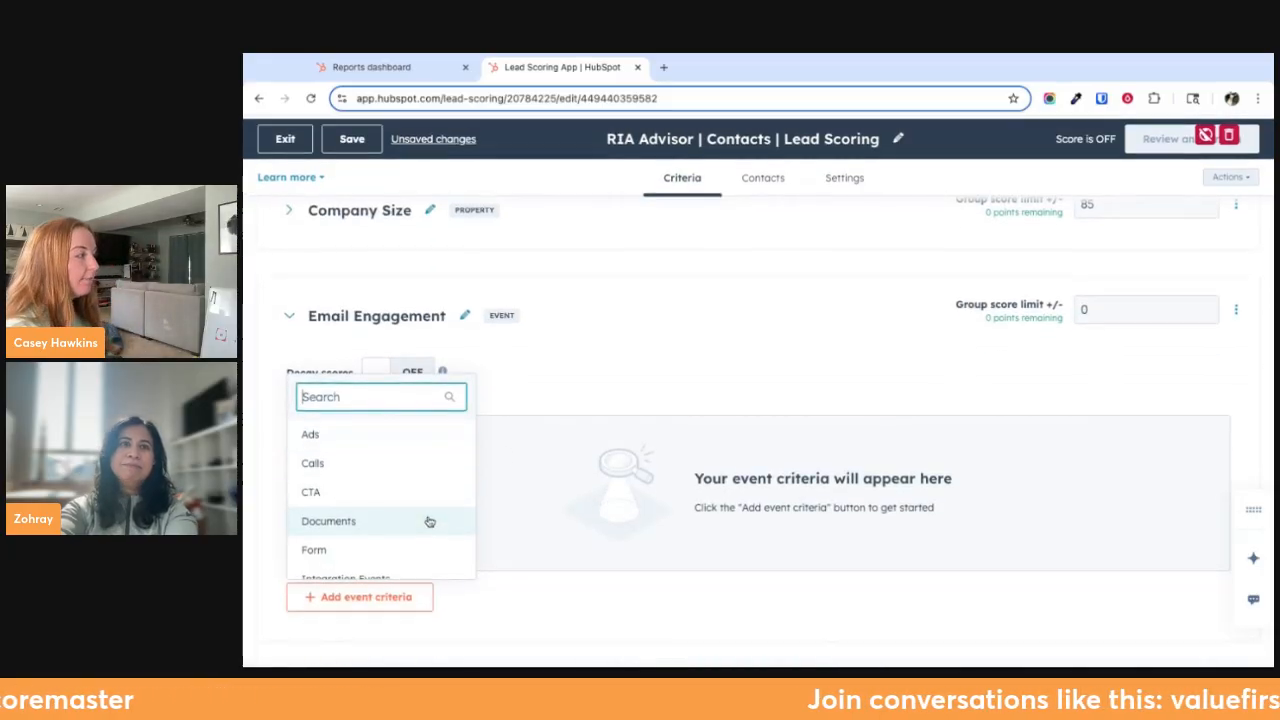
click(626, 343)
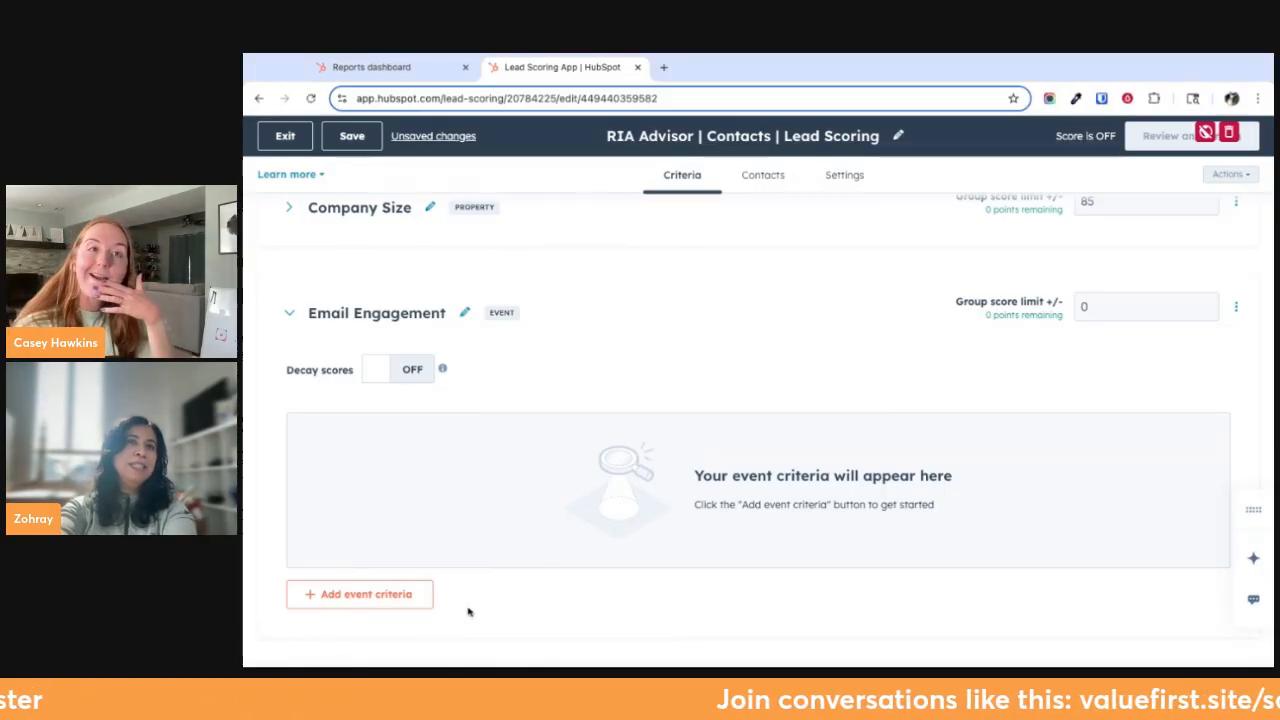
click(367, 594)
click(400, 547)
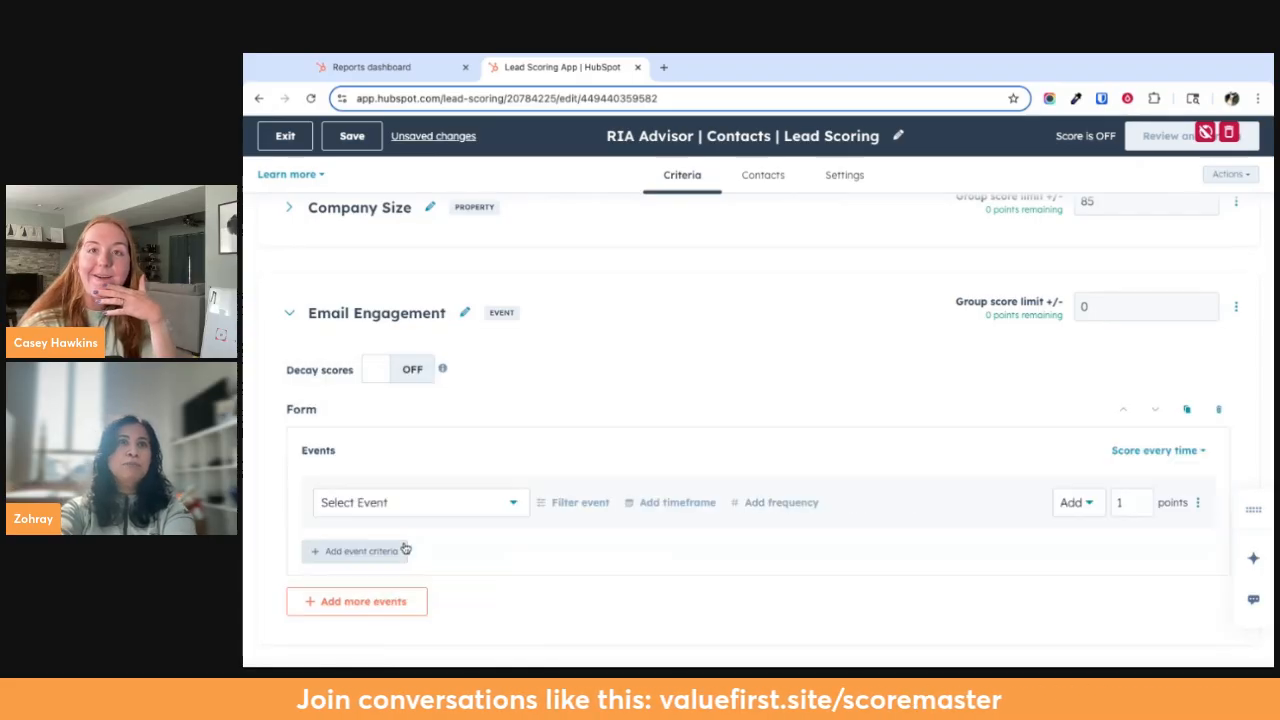
click(432, 503)
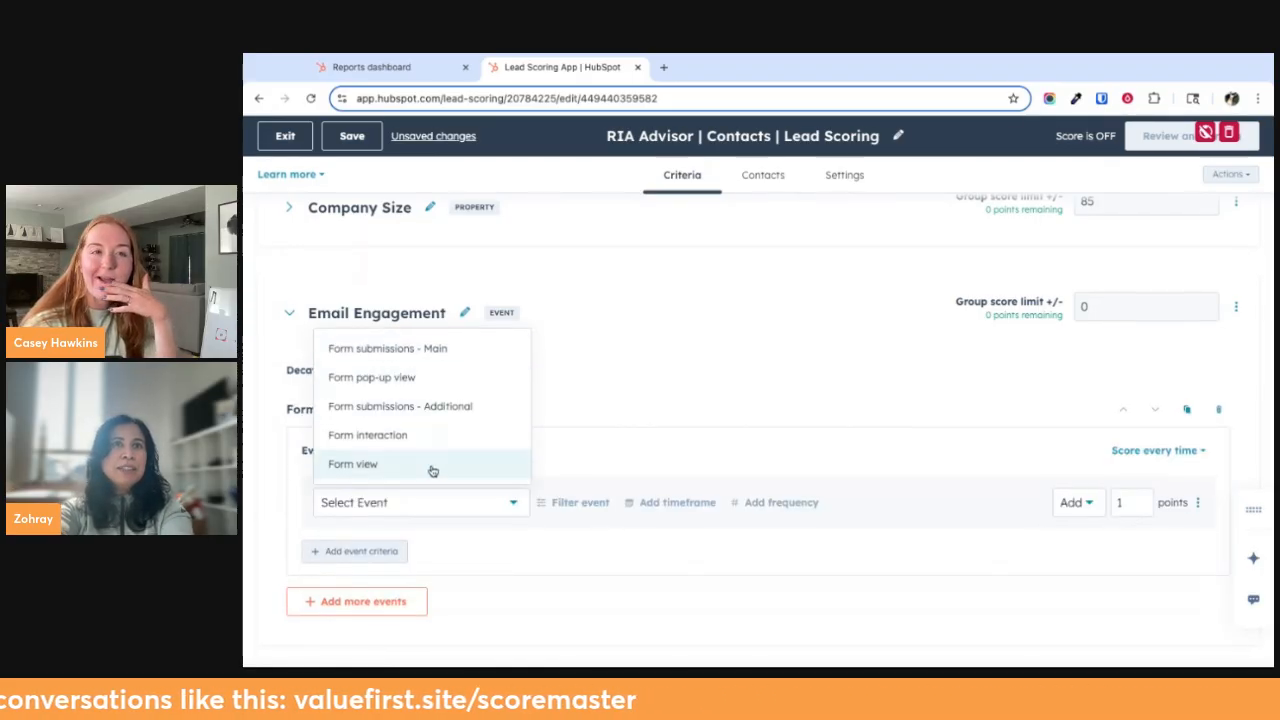
click(442, 349)
click(470, 502)
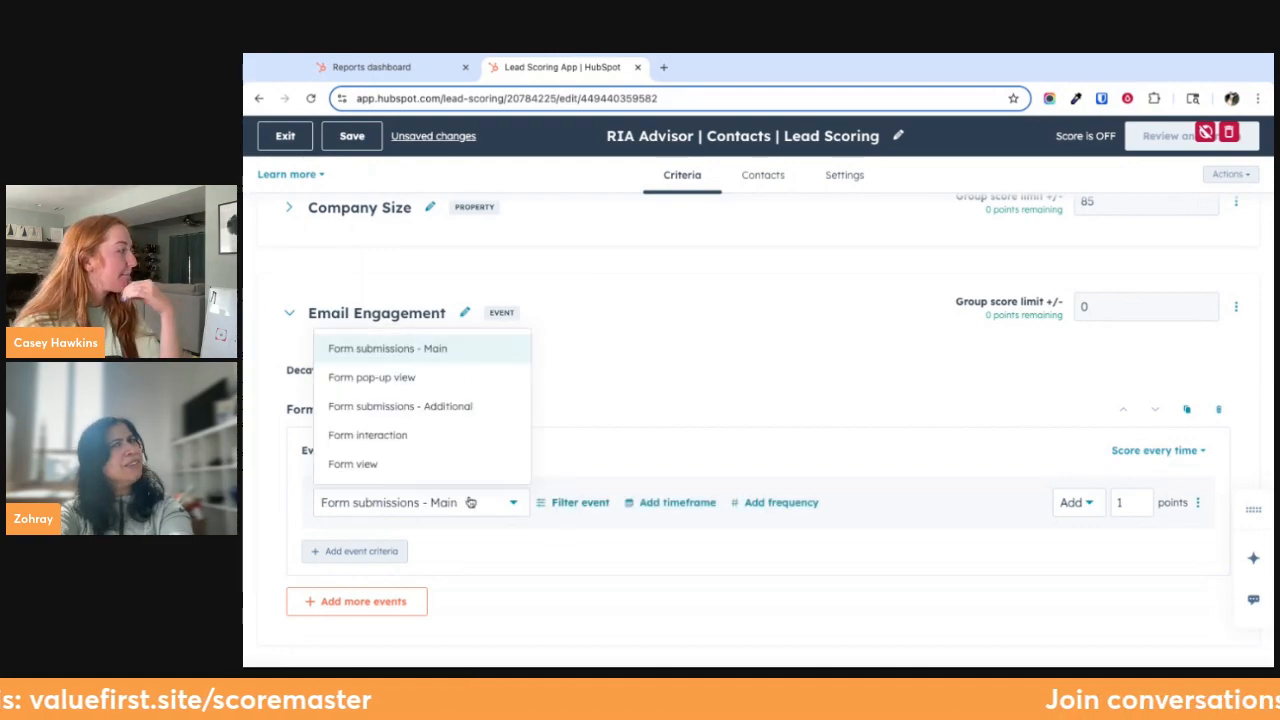
click(557, 409)
Filter the "Form submissions - Main" event by Form name with the operator "is any of"
click(590, 504)
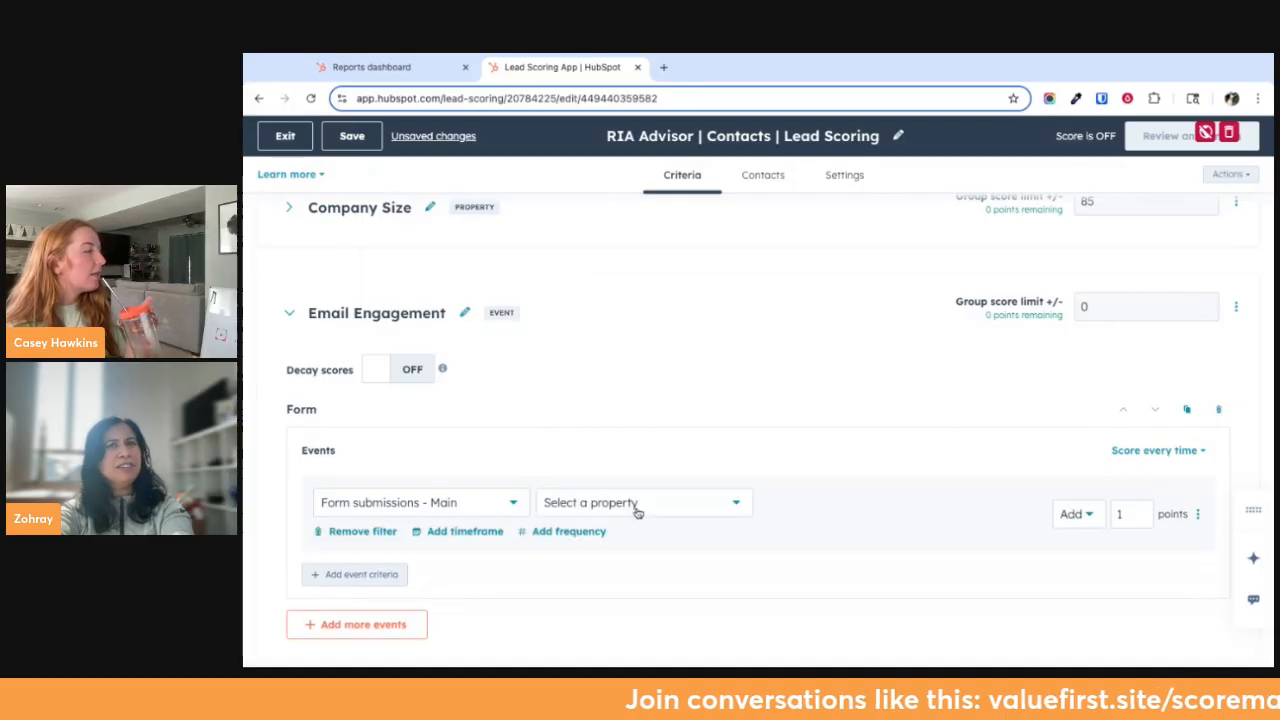
click(637, 504)
text(fo)
click(632, 583)
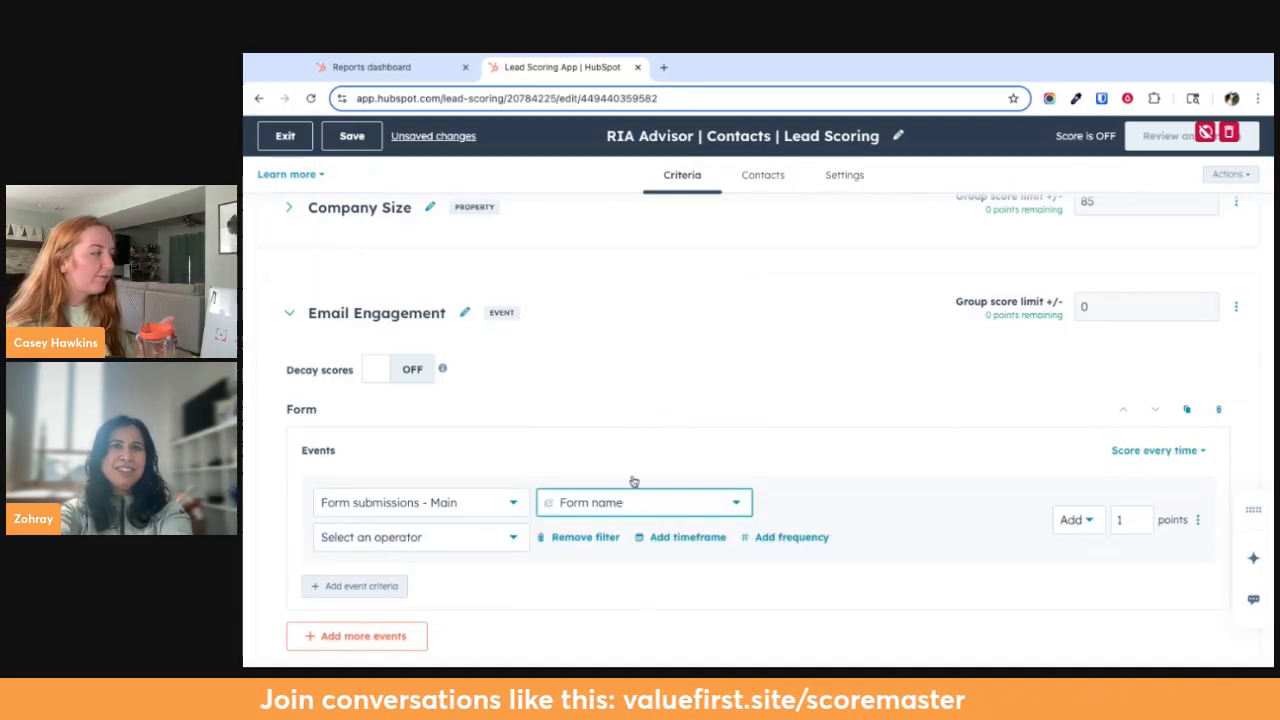
click(470, 505)
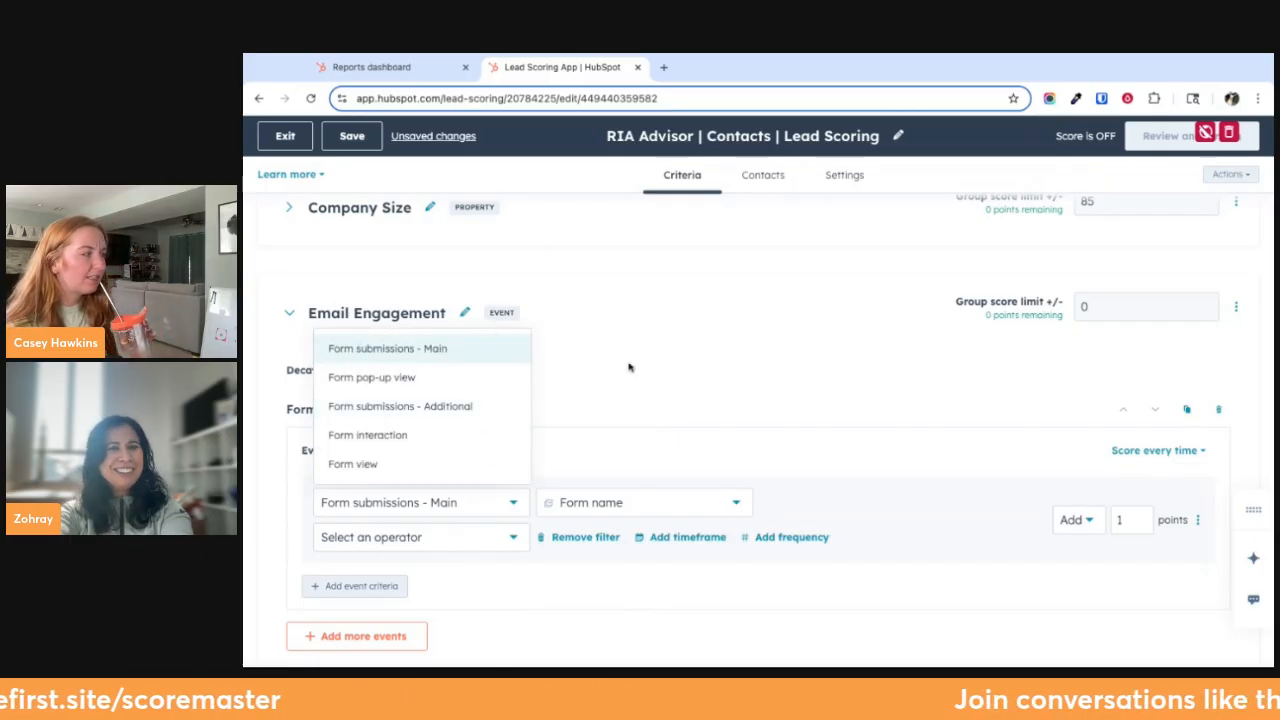
click(434, 540)
click(410, 420)
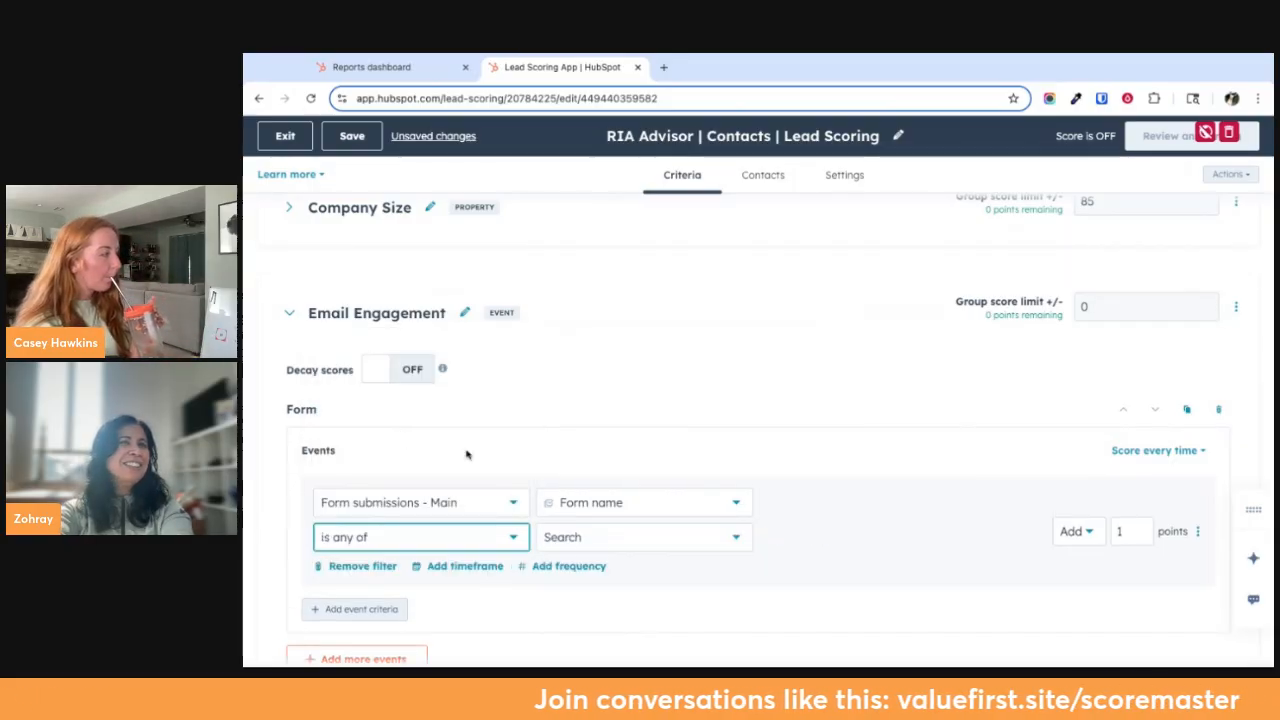
Search the forms for "new" and choose "ILY Brief Newsletter Sign Up Form" as the filter value
click(597, 540)
scroll(643, 420, down, 5)
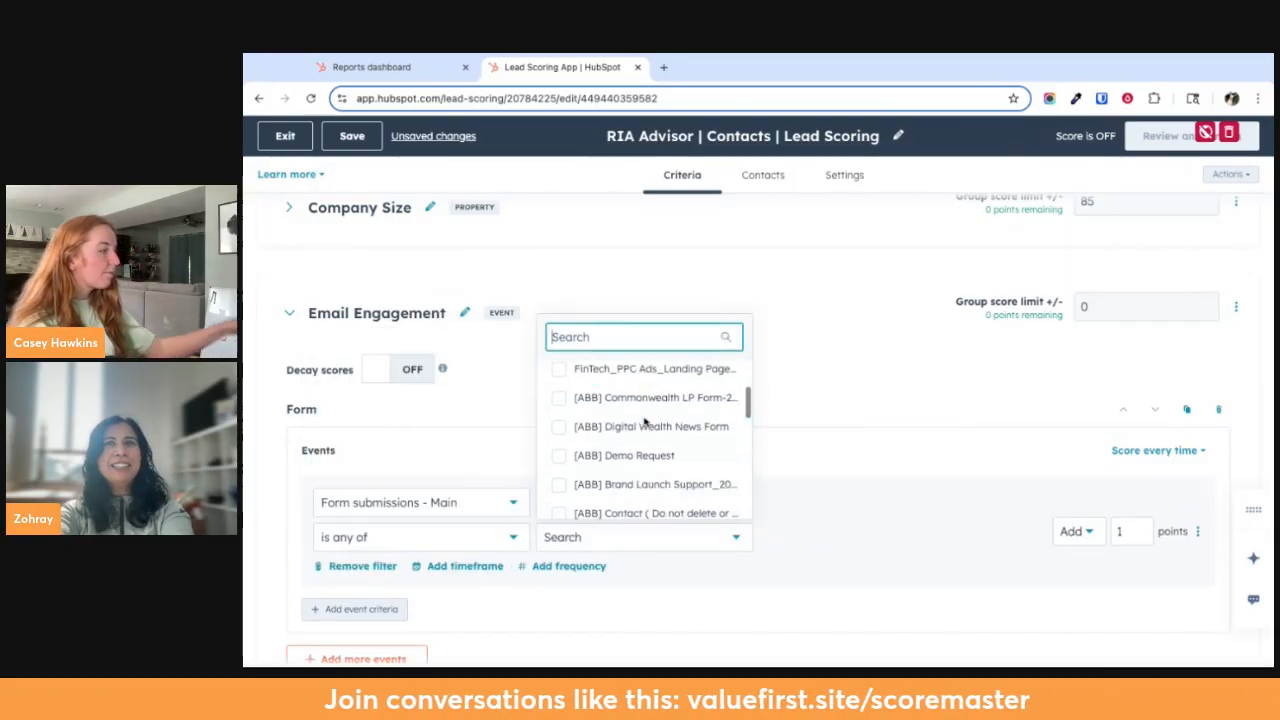
text(new)
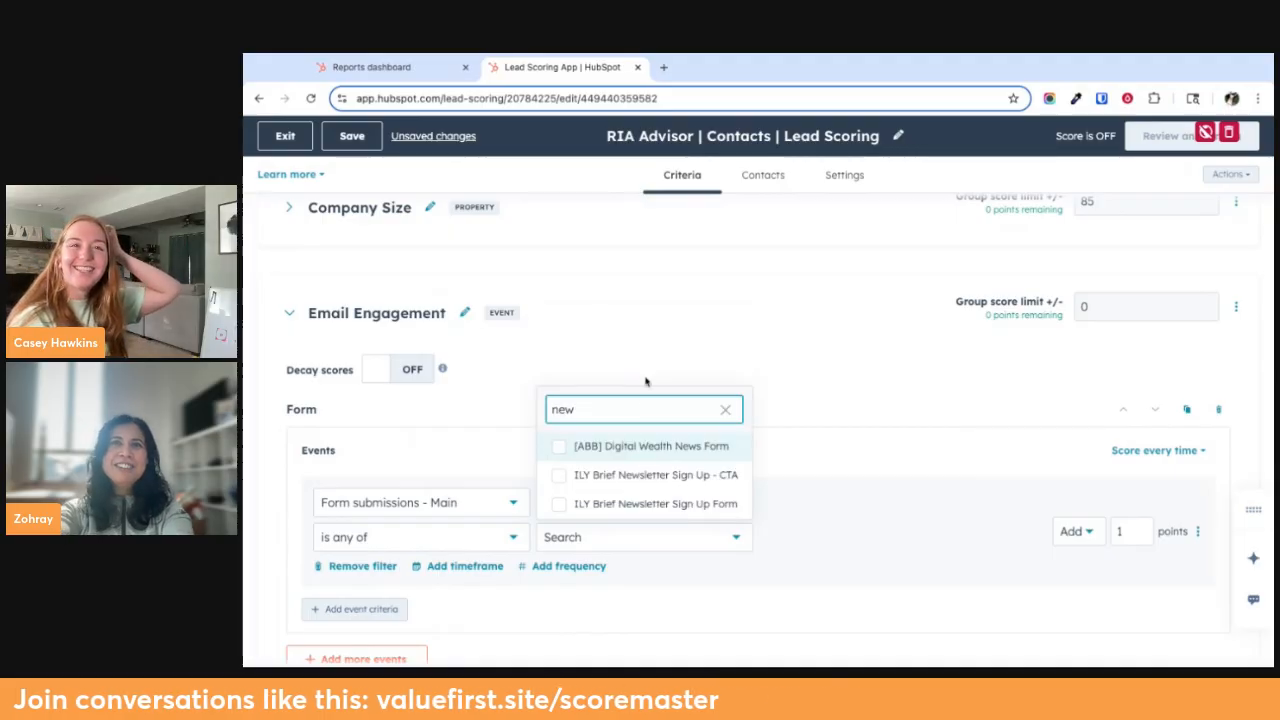
click(610, 506)
click(798, 397)
scroll(778, 520, down, 2)
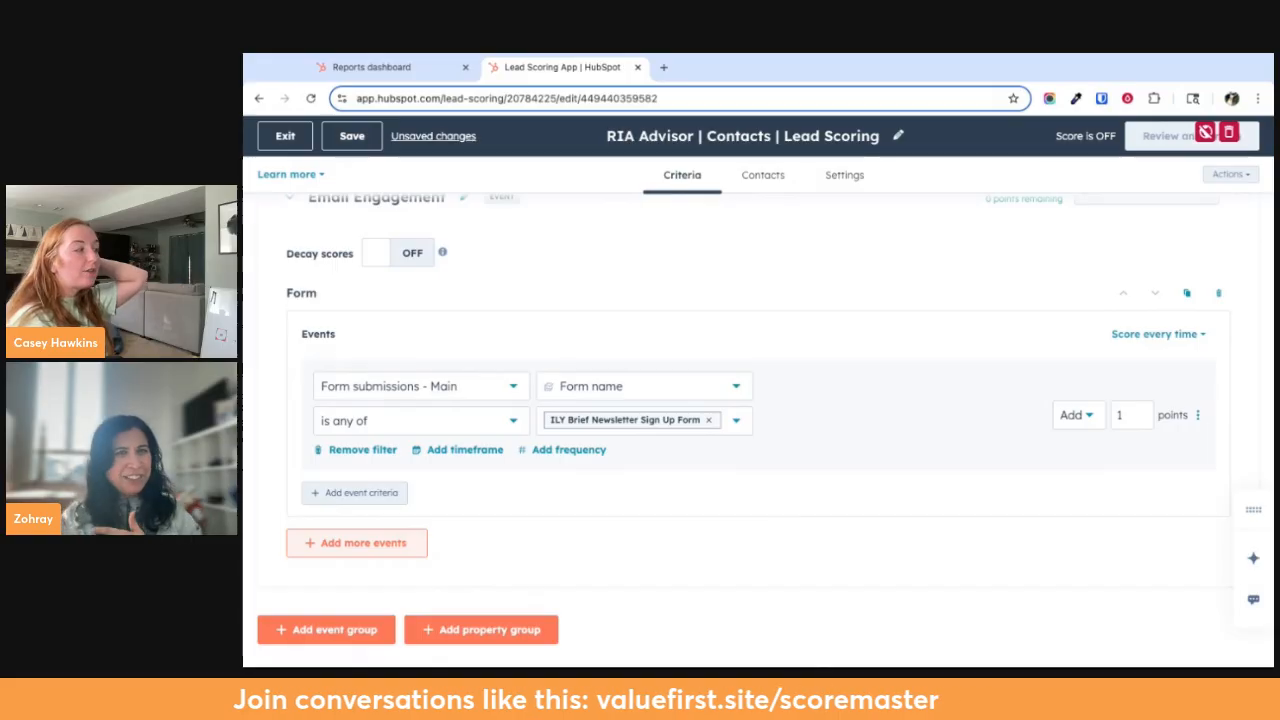
click(381, 550)
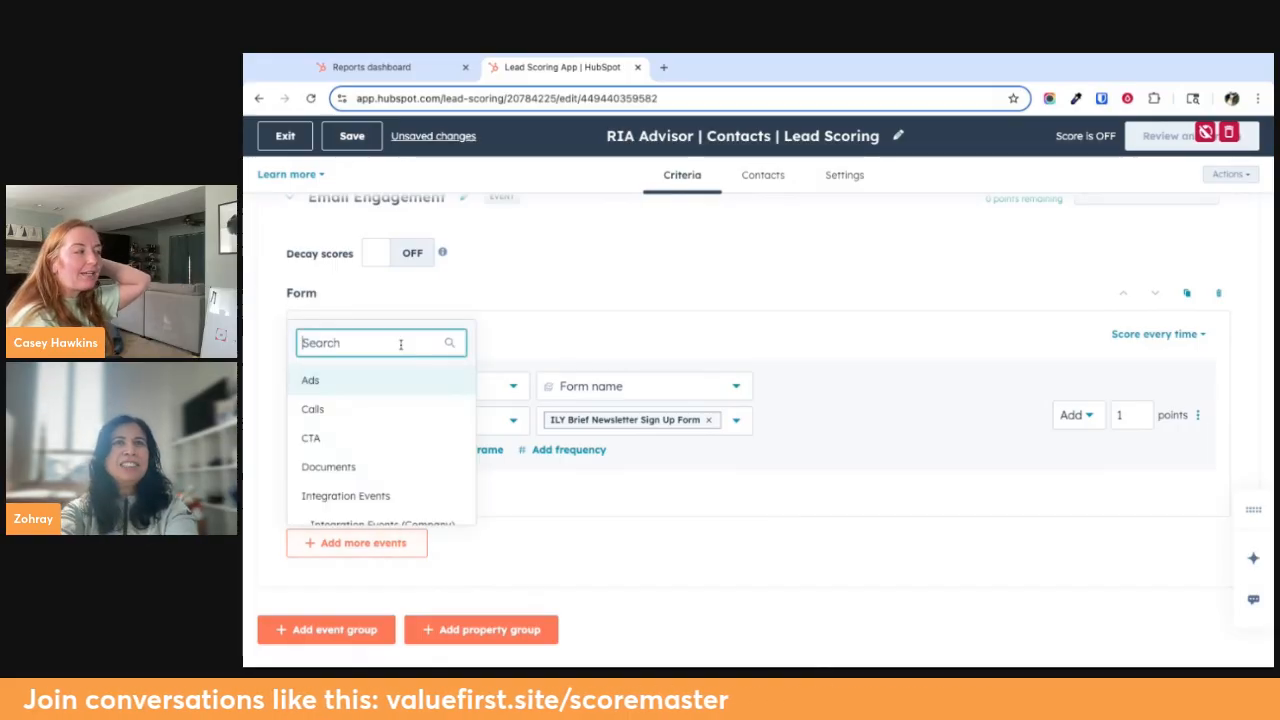
text(for)
key(BackSpace)
key(BackSpace)
key(BackSpace)
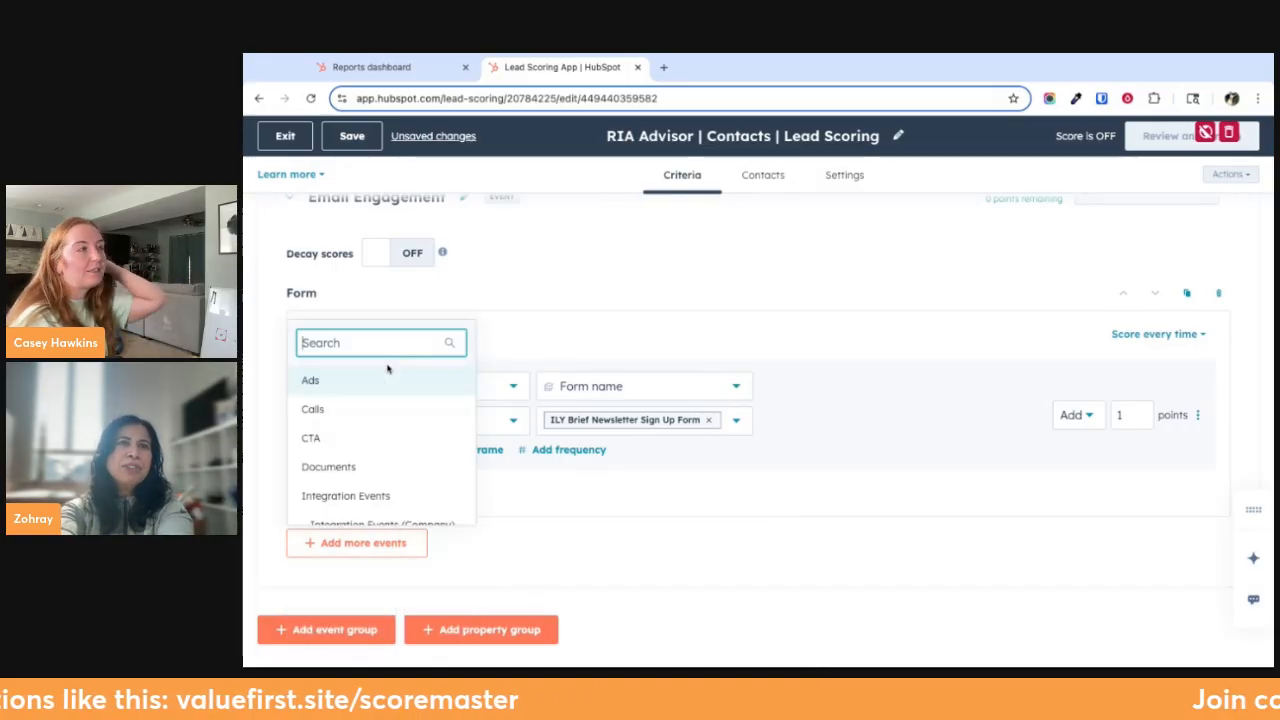
click(536, 518)
Add a second event criterion under Form with the event "Form submissions - Additional"
click(383, 496)
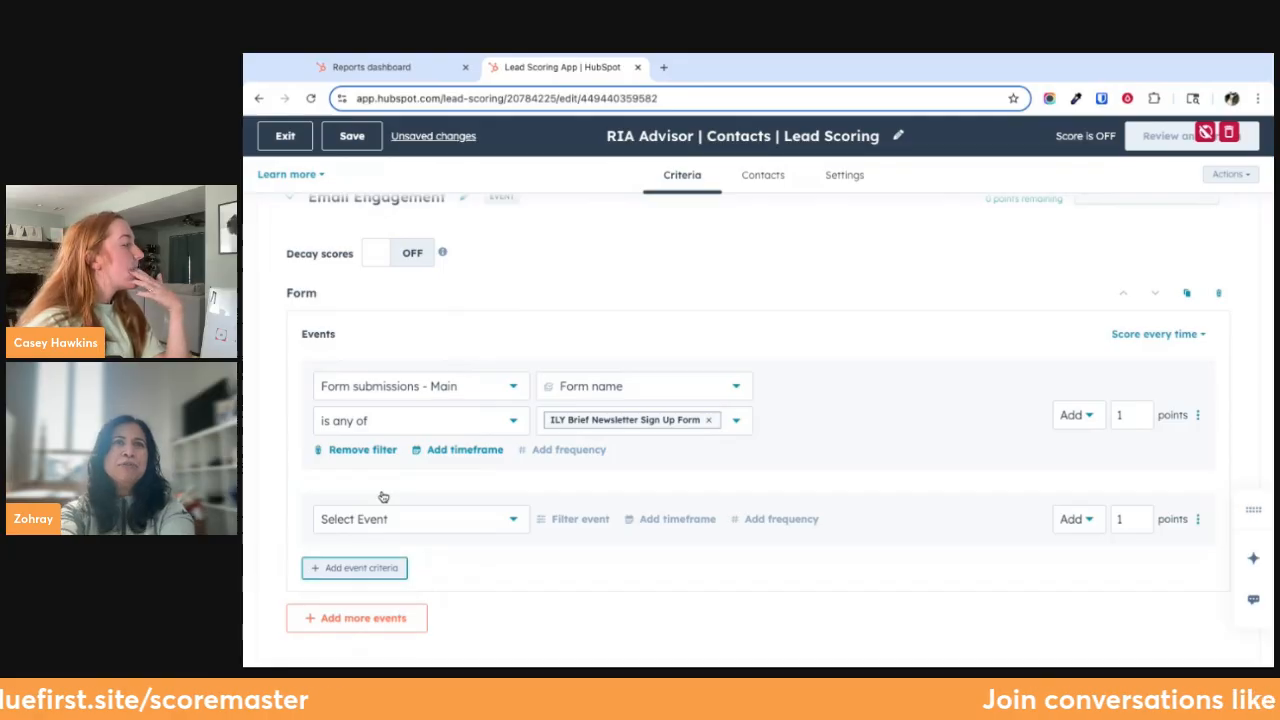
click(392, 527)
click(416, 425)
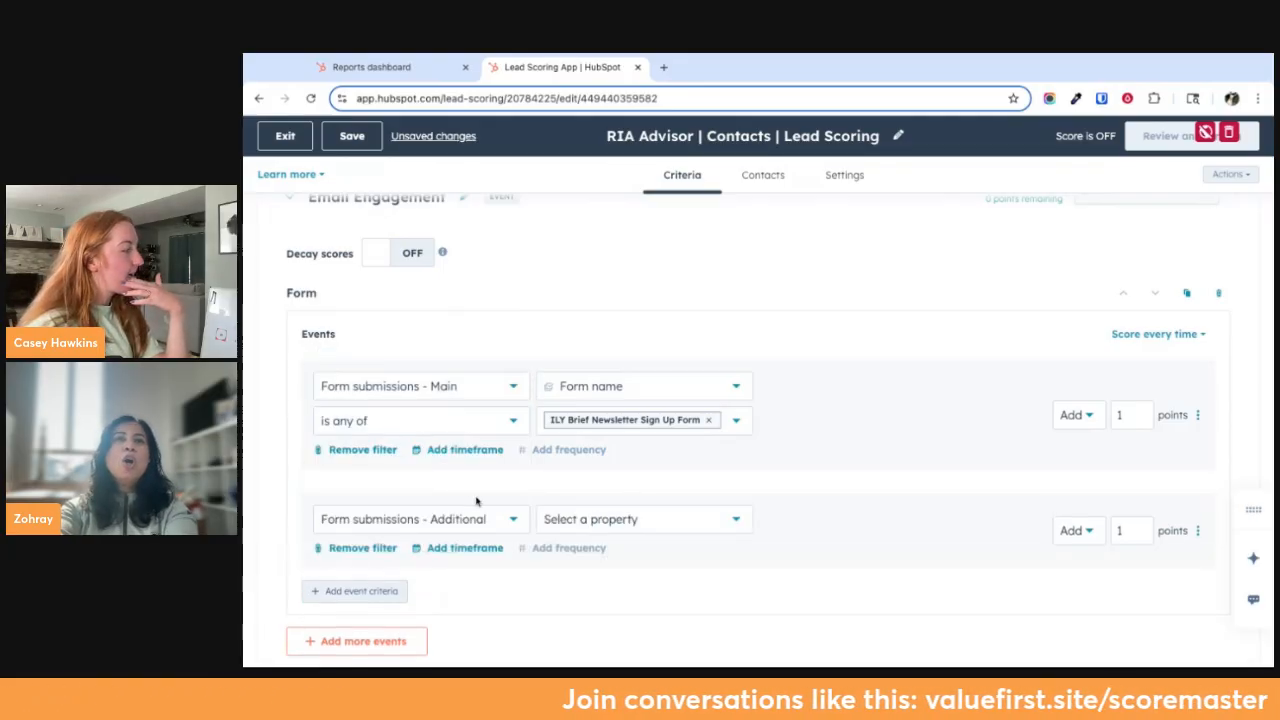
Try filtering the "Form submissions - Additional" event by Visitor type with the operator "is any of"
click(580, 520)
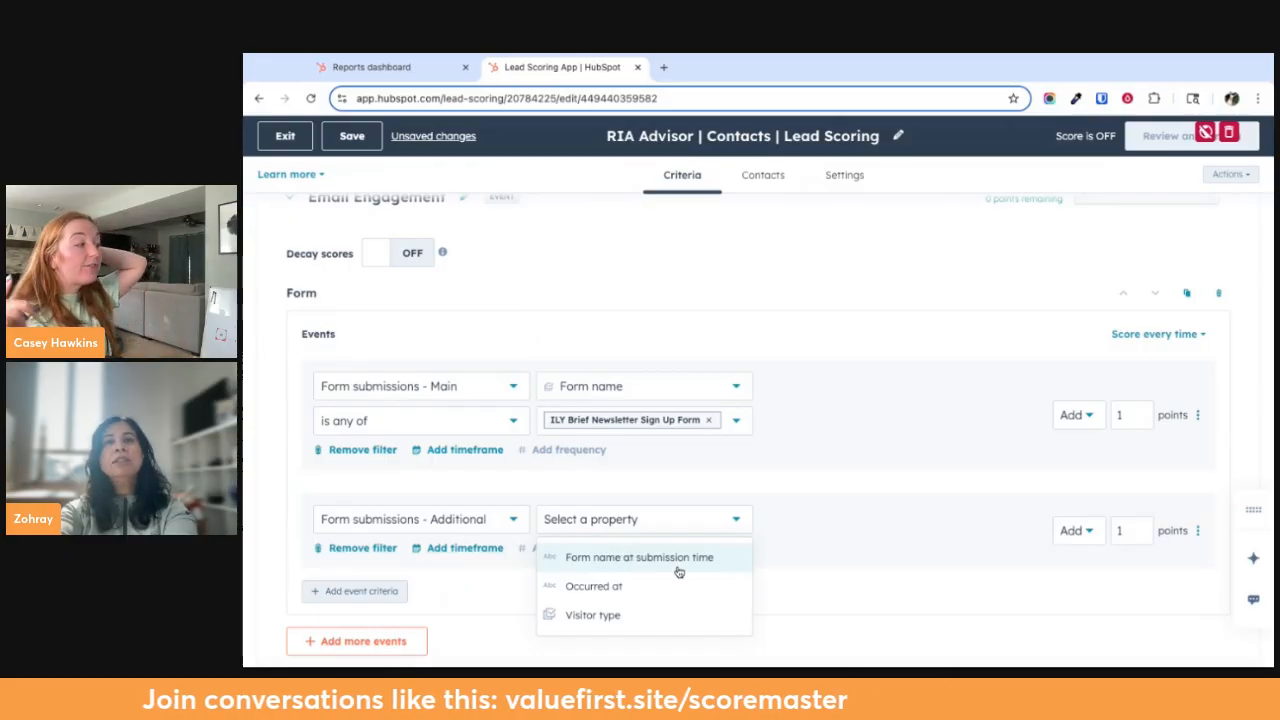
click(663, 615)
click(434, 565)
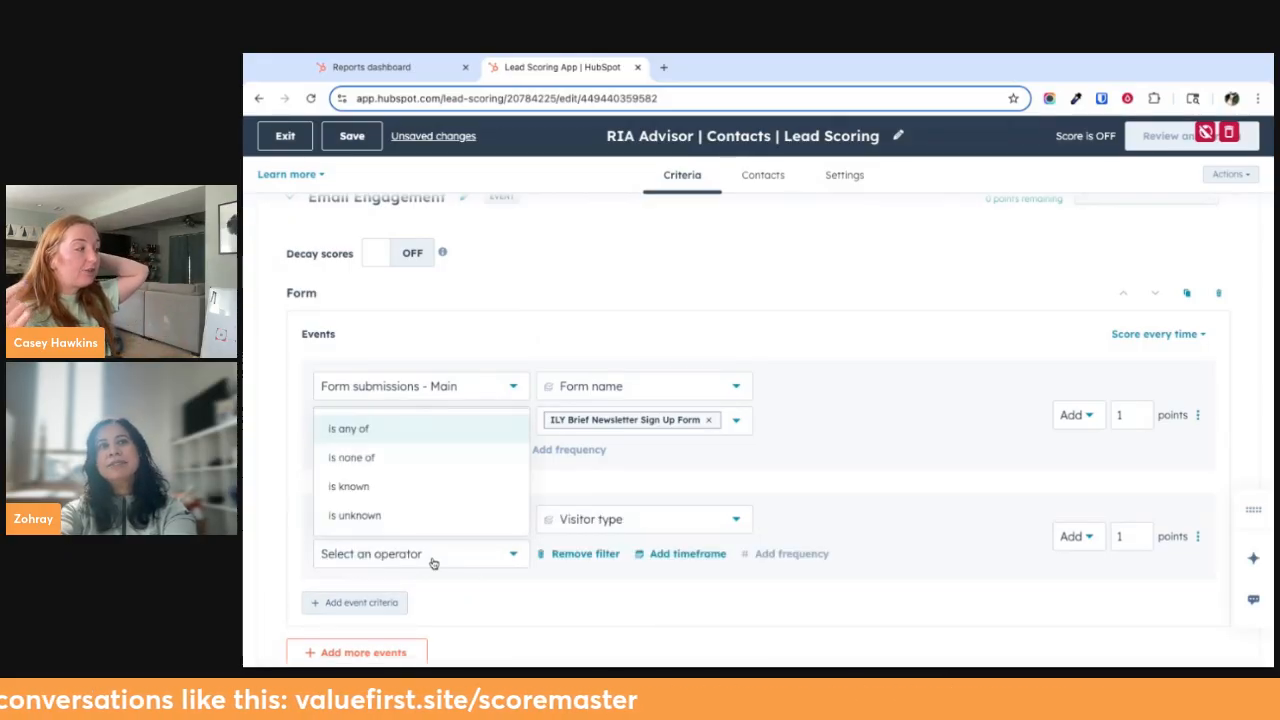
click(360, 428)
click(640, 553)
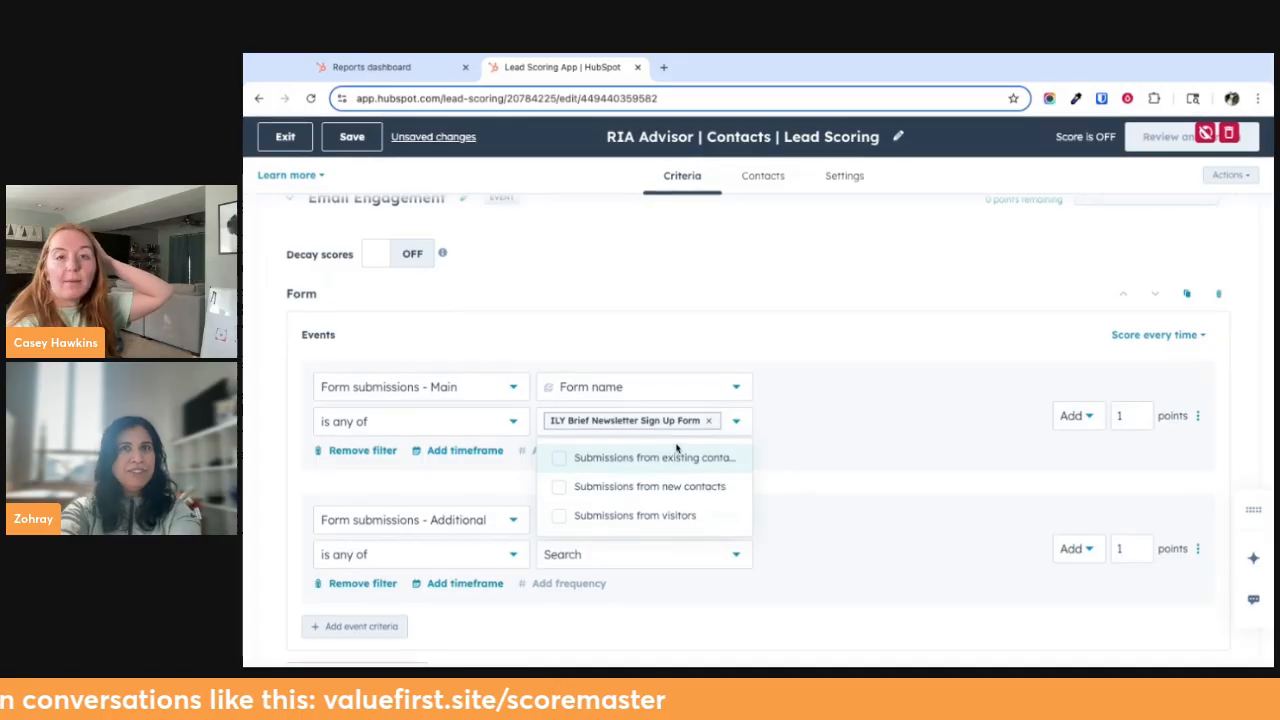
click(511, 516)
click(451, 556)
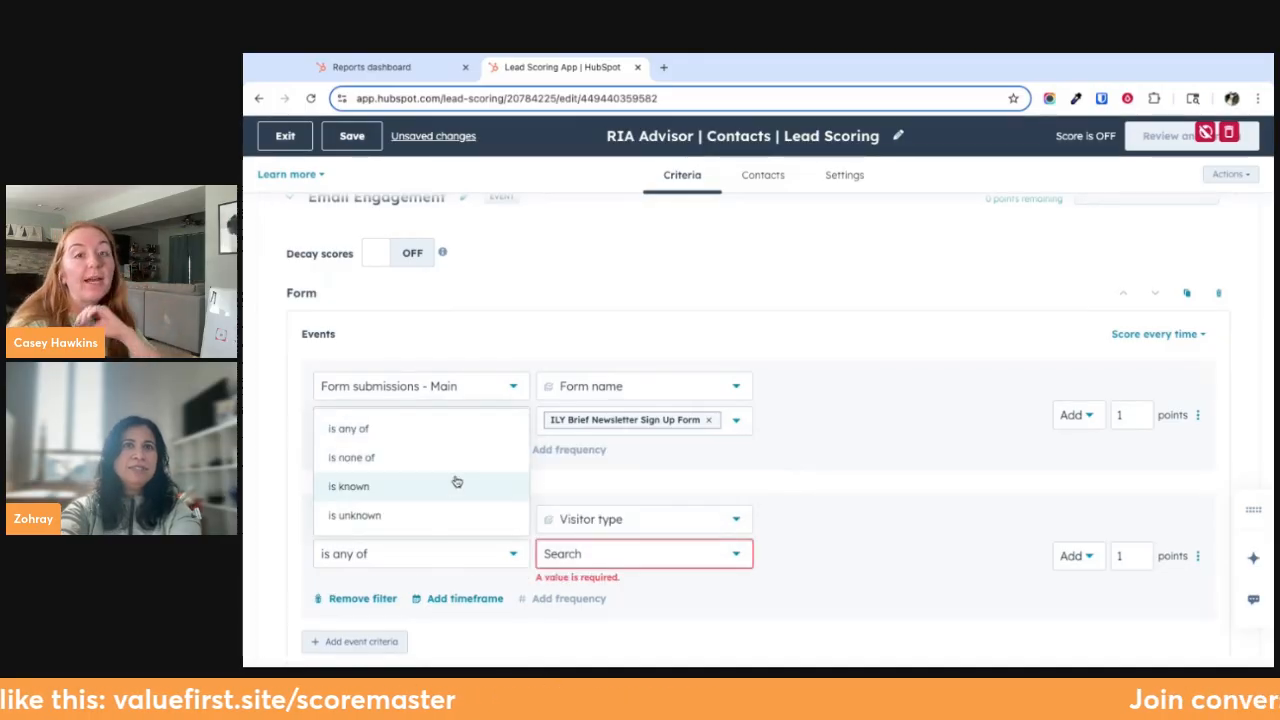
click(683, 543)
Try filtering the additional submissions by "Form name at submission time", with "contains any of" and then "is known" as the operator
click(672, 522)
click(663, 557)
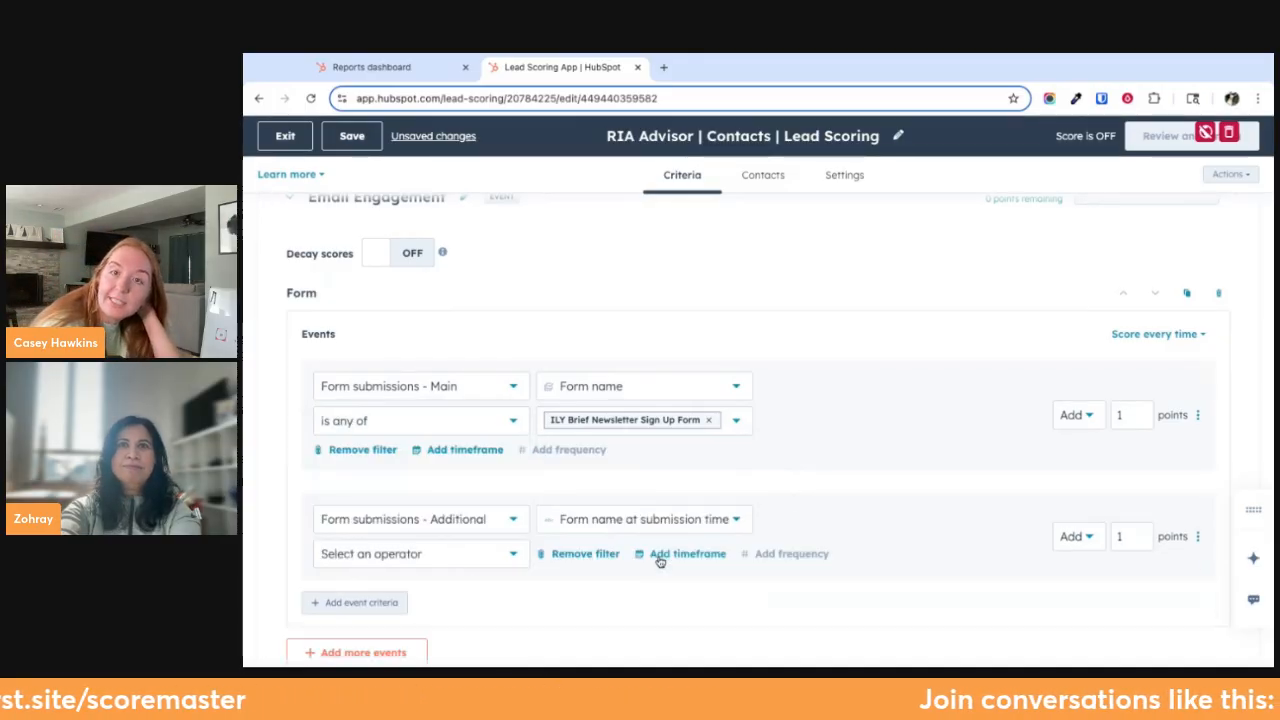
click(455, 556)
click(445, 449)
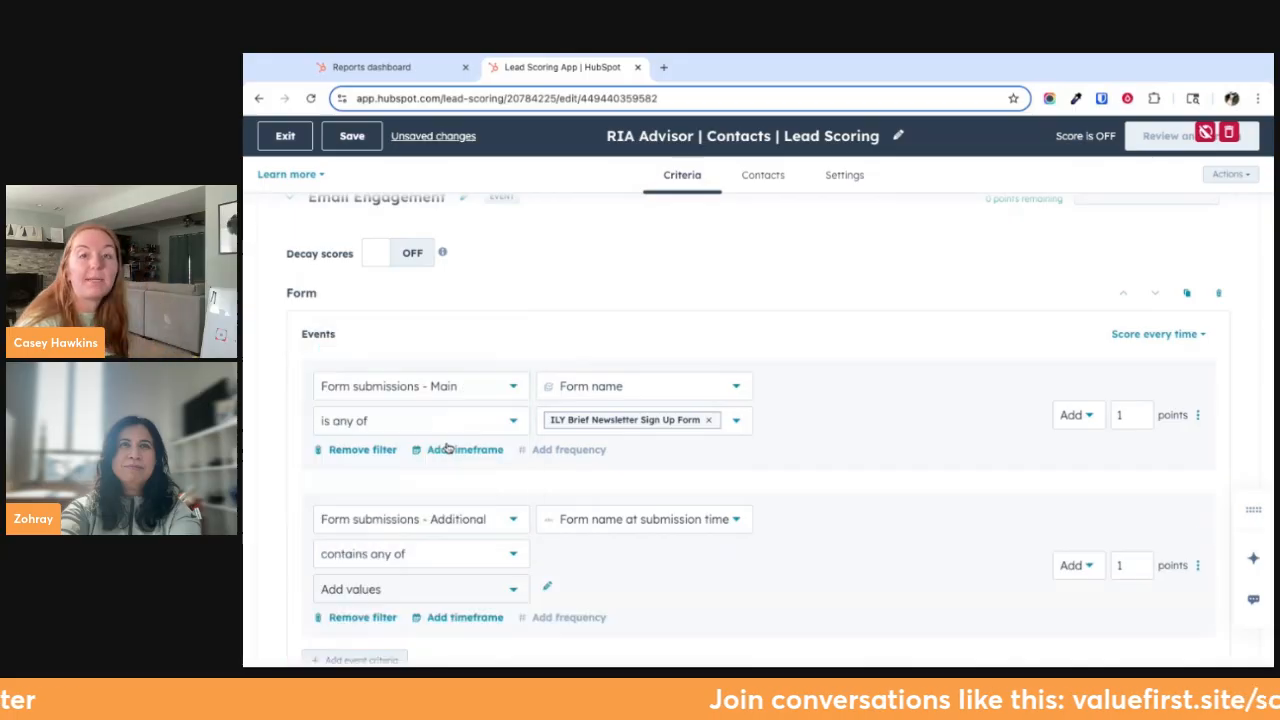
click(489, 591)
click(492, 554)
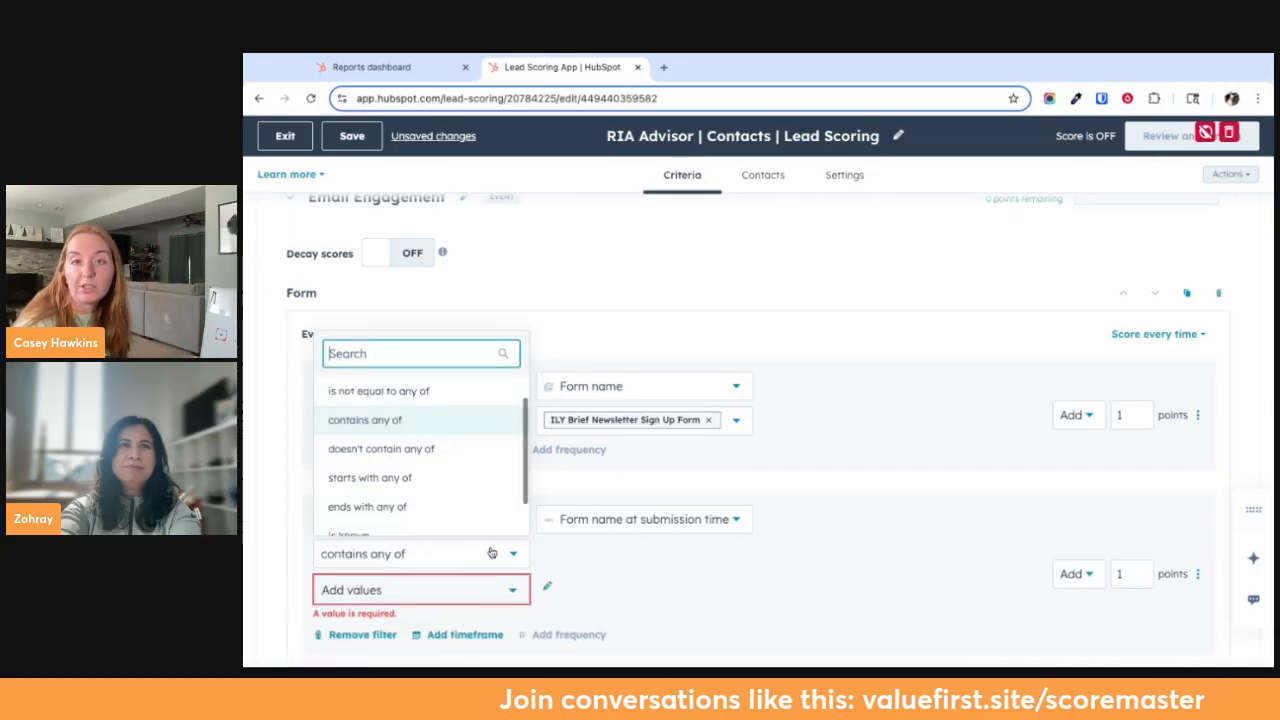
scroll(497, 450, down, 2)
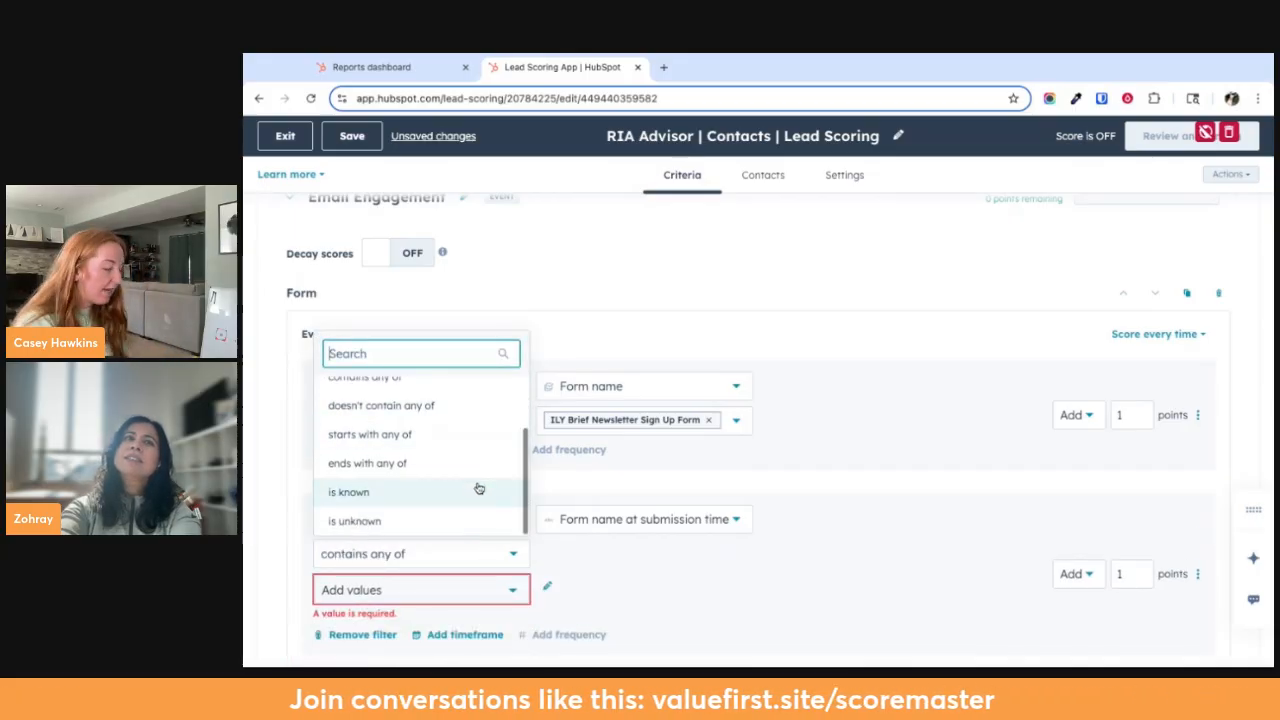
click(480, 491)
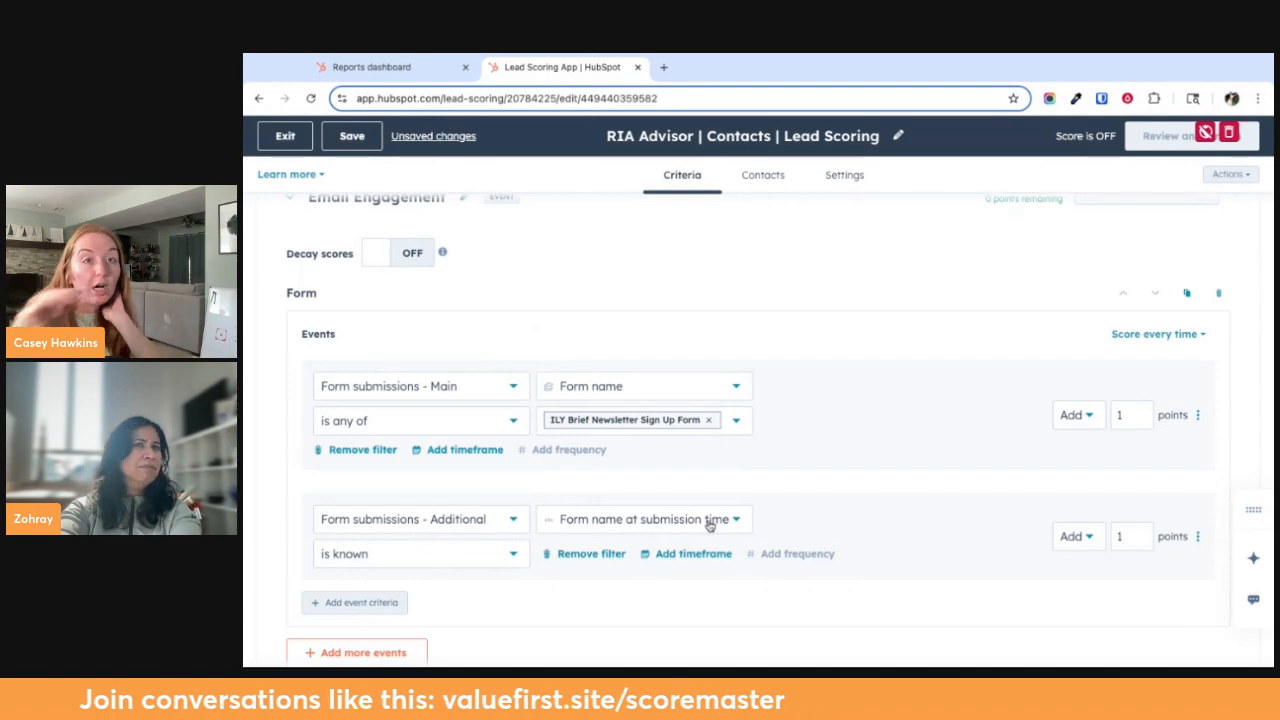
Filter the "Form submissions - Additional" event by "Occurred at" with the operator "is between"
click(668, 517)
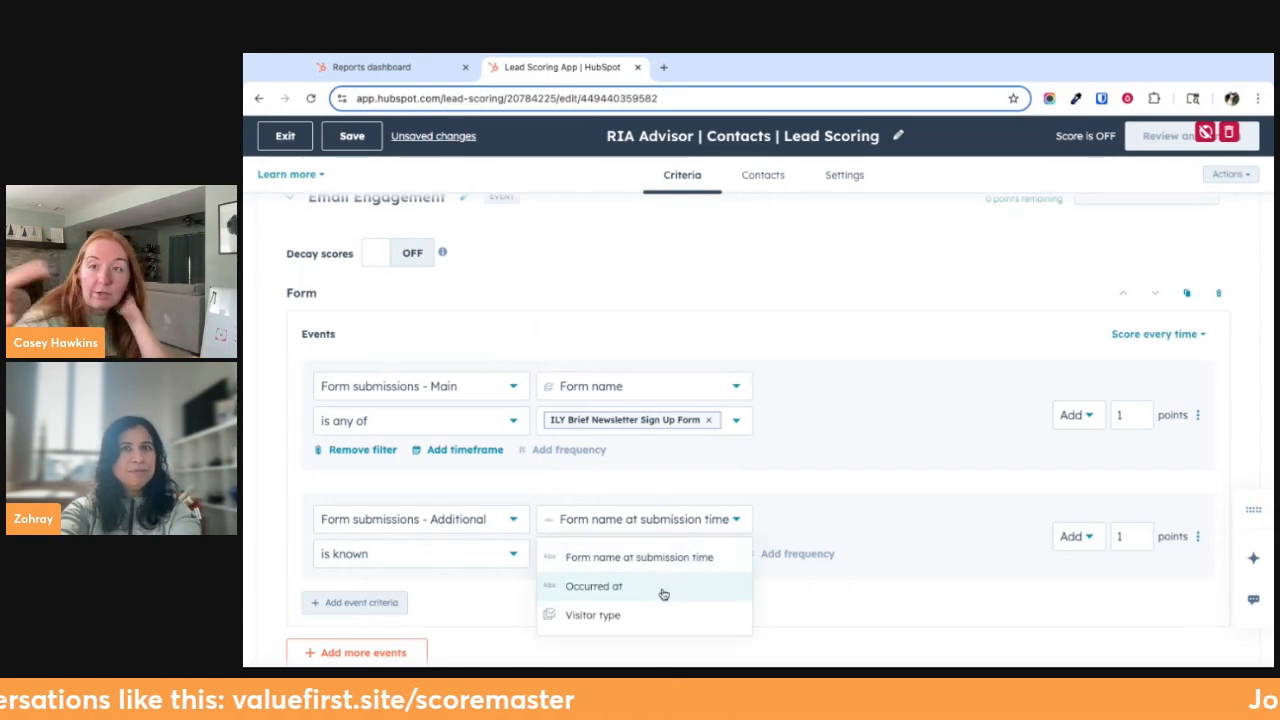
click(649, 588)
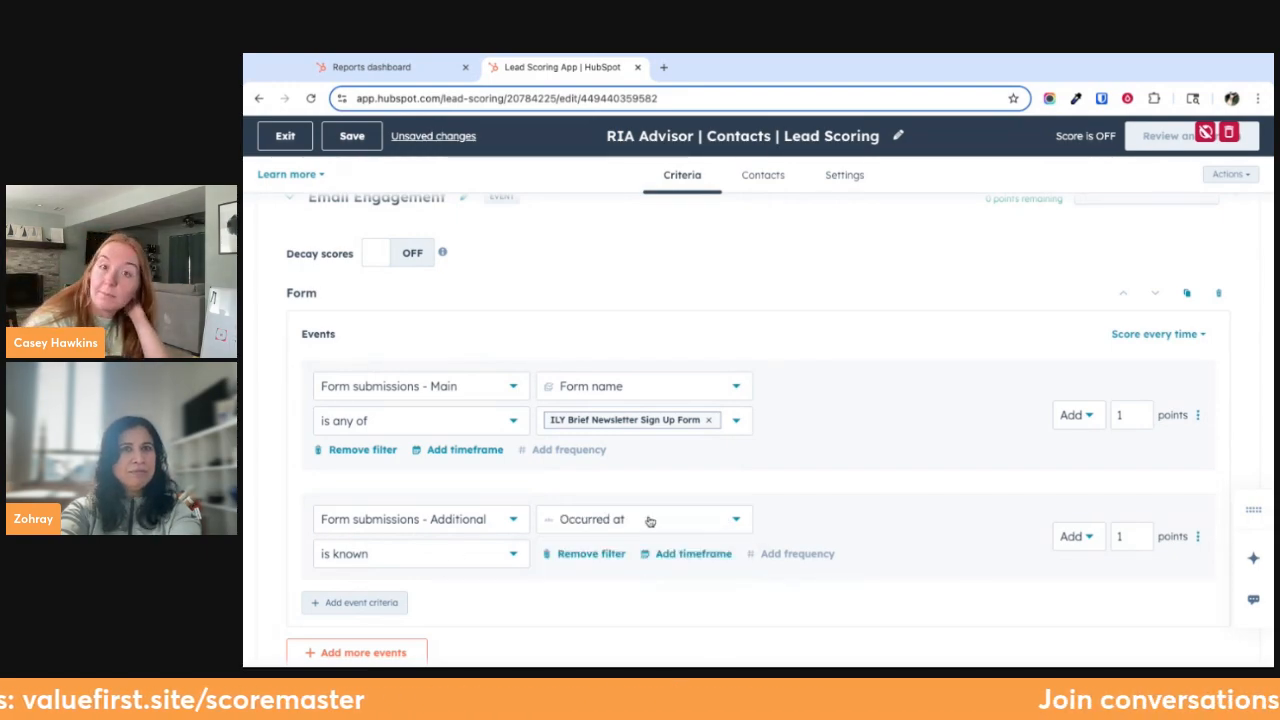
click(434, 566)
scroll(466, 438, up, 3)
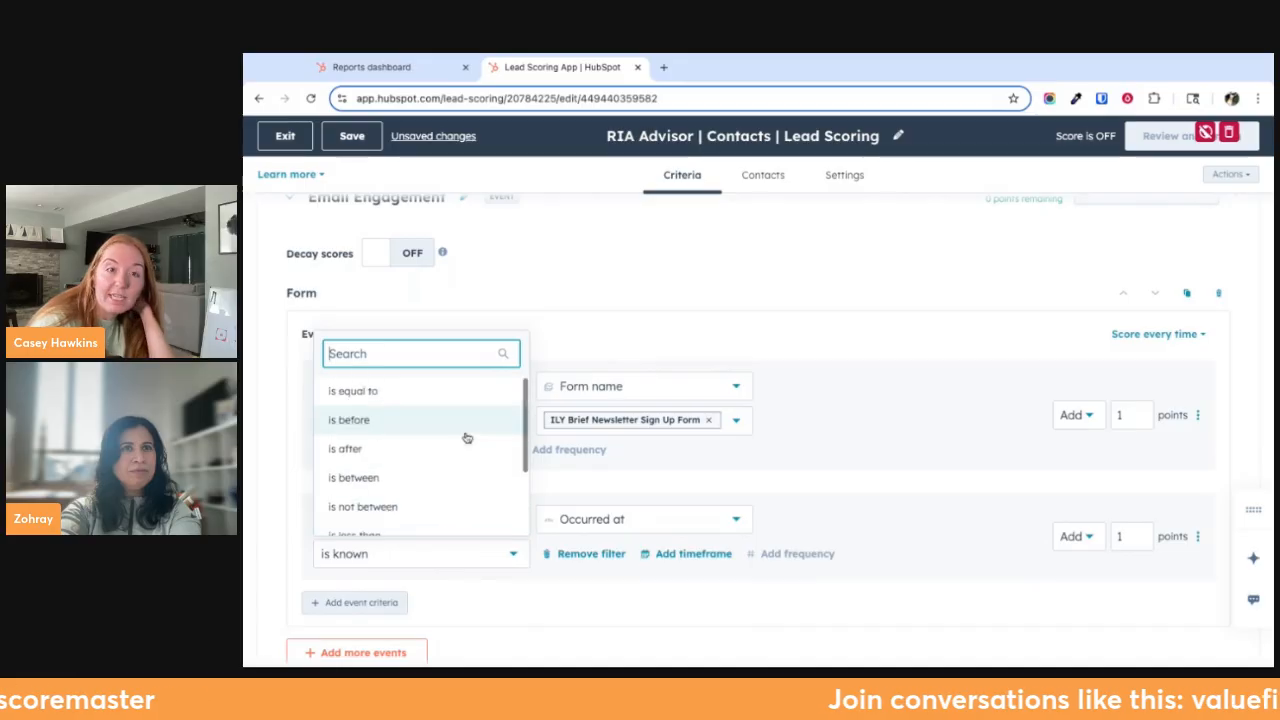
click(455, 479)
scroll(522, 599, down, 2)
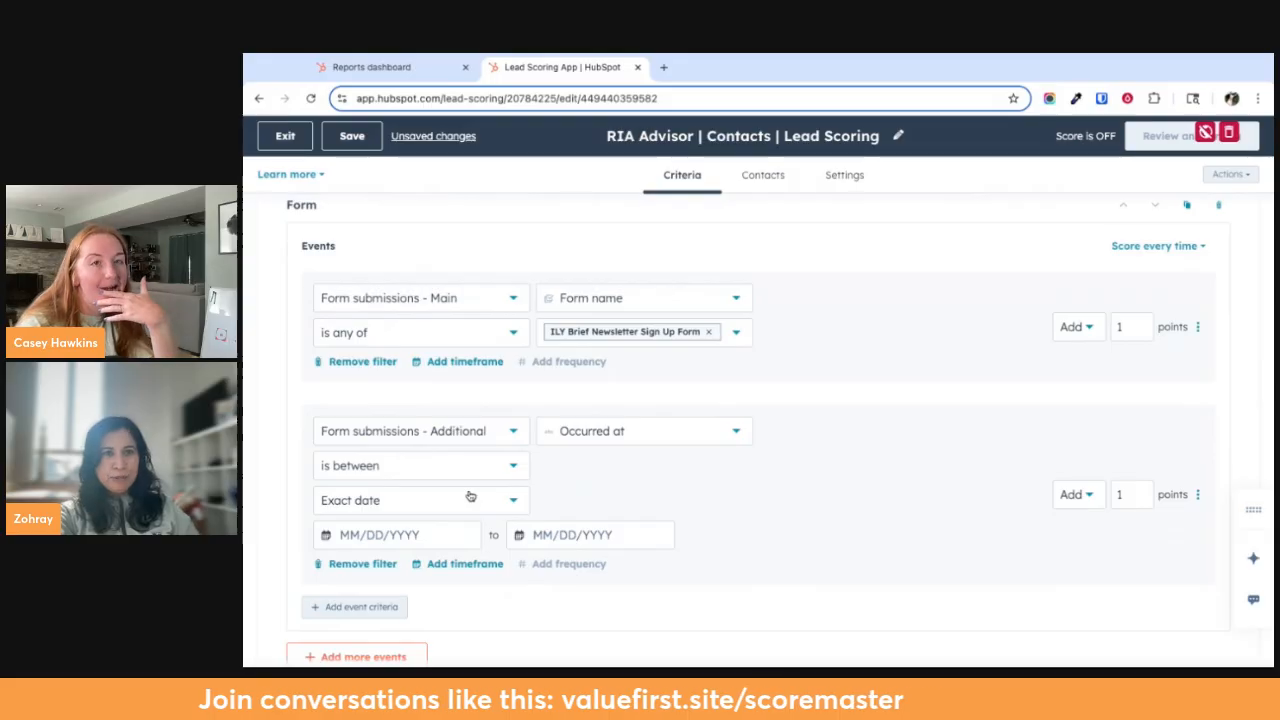
click(425, 532)
click(798, 506)
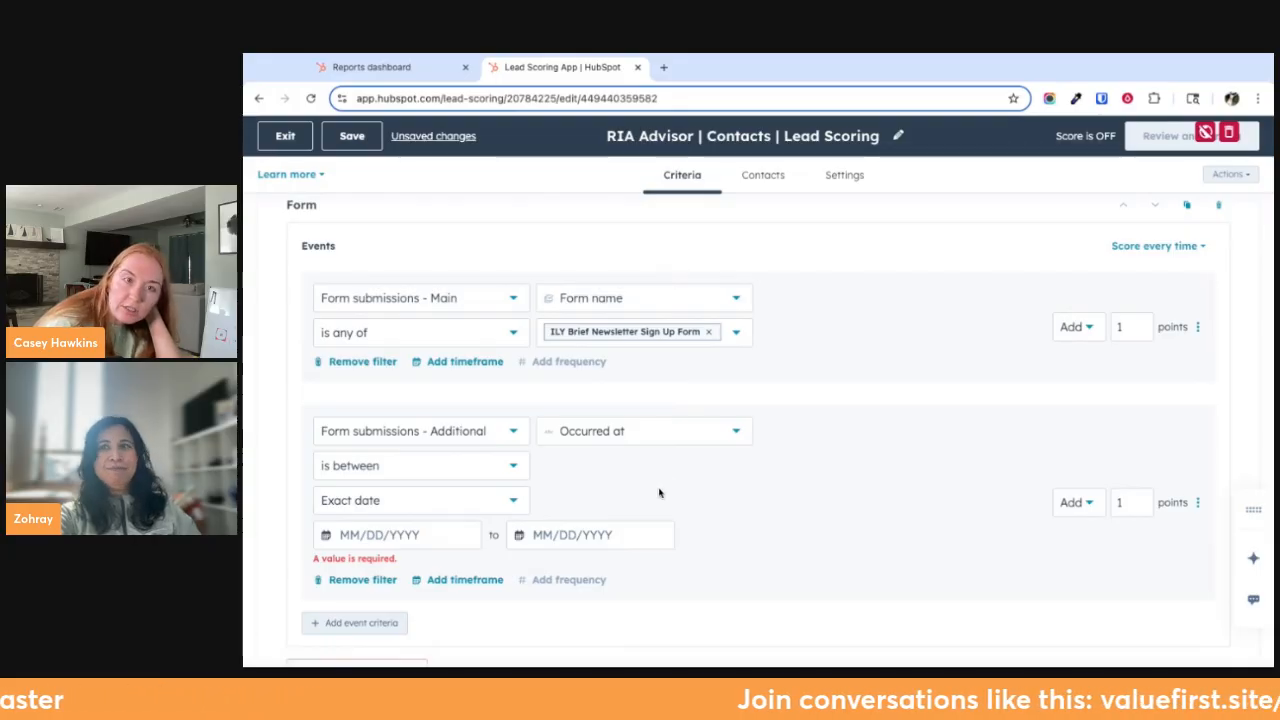
scroll(860, 577, down, 2)
scroll(860, 577, up, 6)
scroll(860, 577, down, 4)
scroll(860, 578, down, 2)
scroll(840, 600, up, 5)
scroll(823, 617, down, 5)
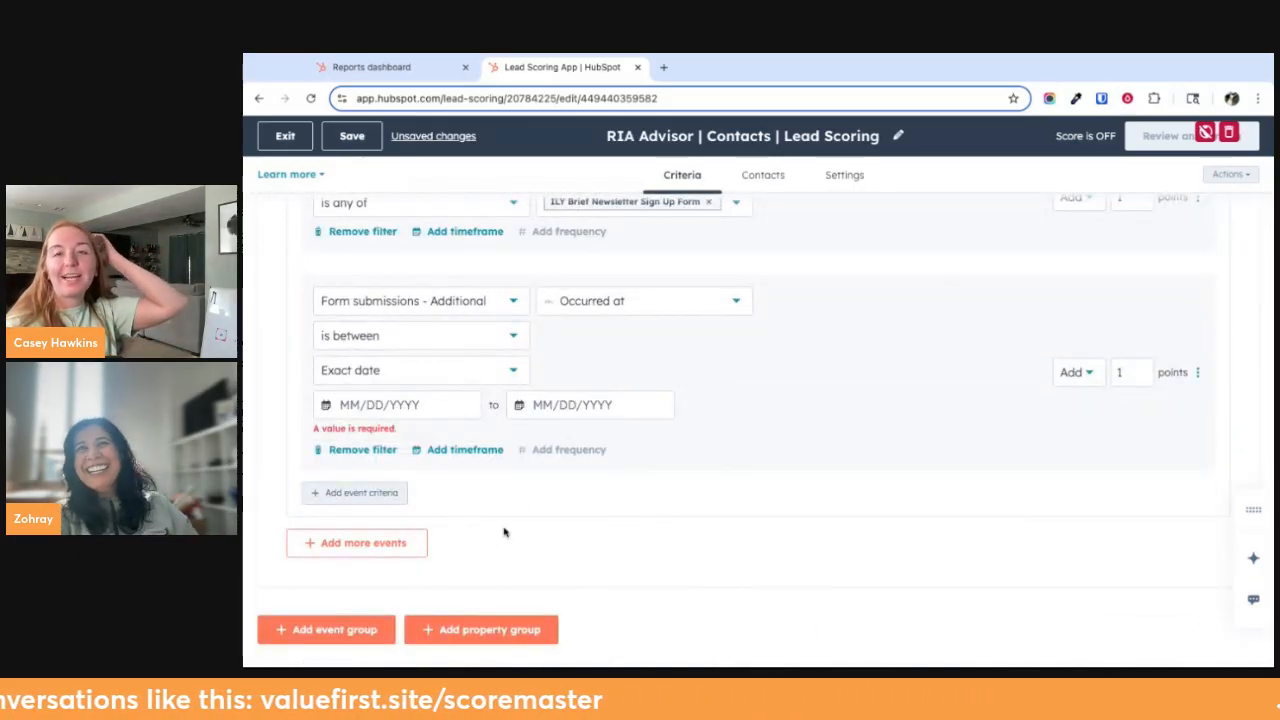
scroll(359, 393, up, 3)
Collapse the Email Engagement event group and rename it "Forms"
click(318, 228)
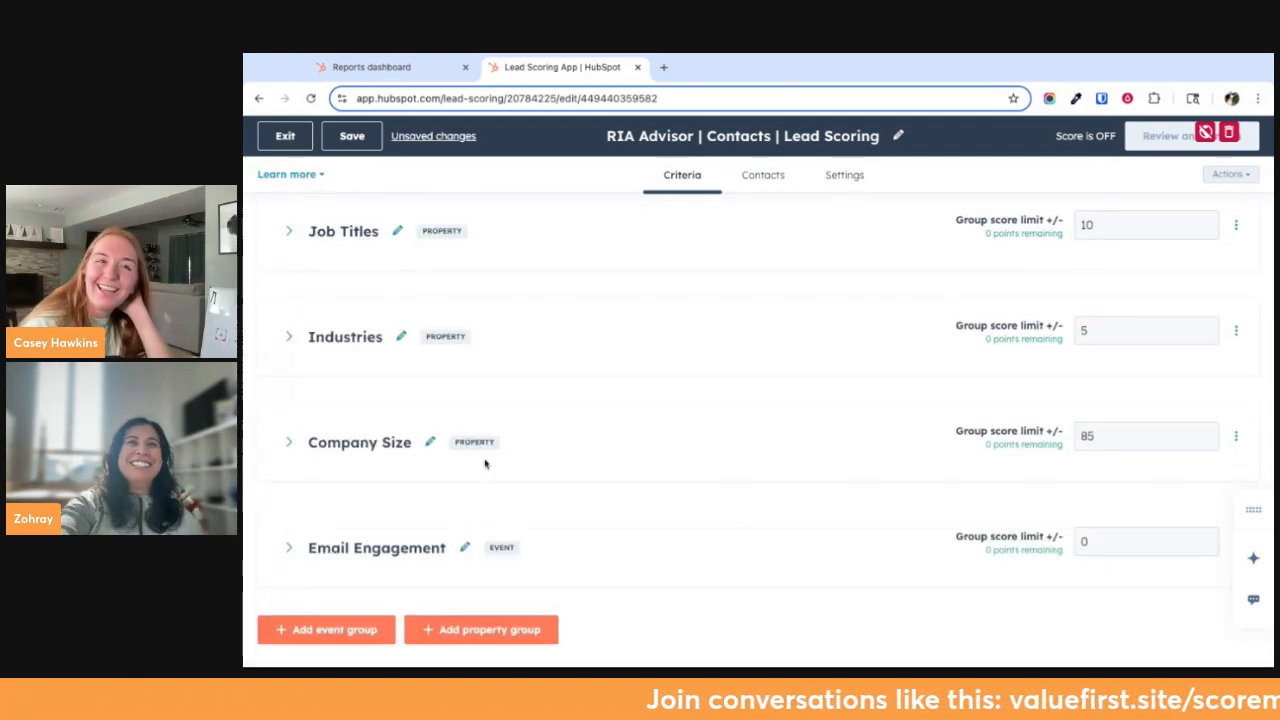
click(297, 555)
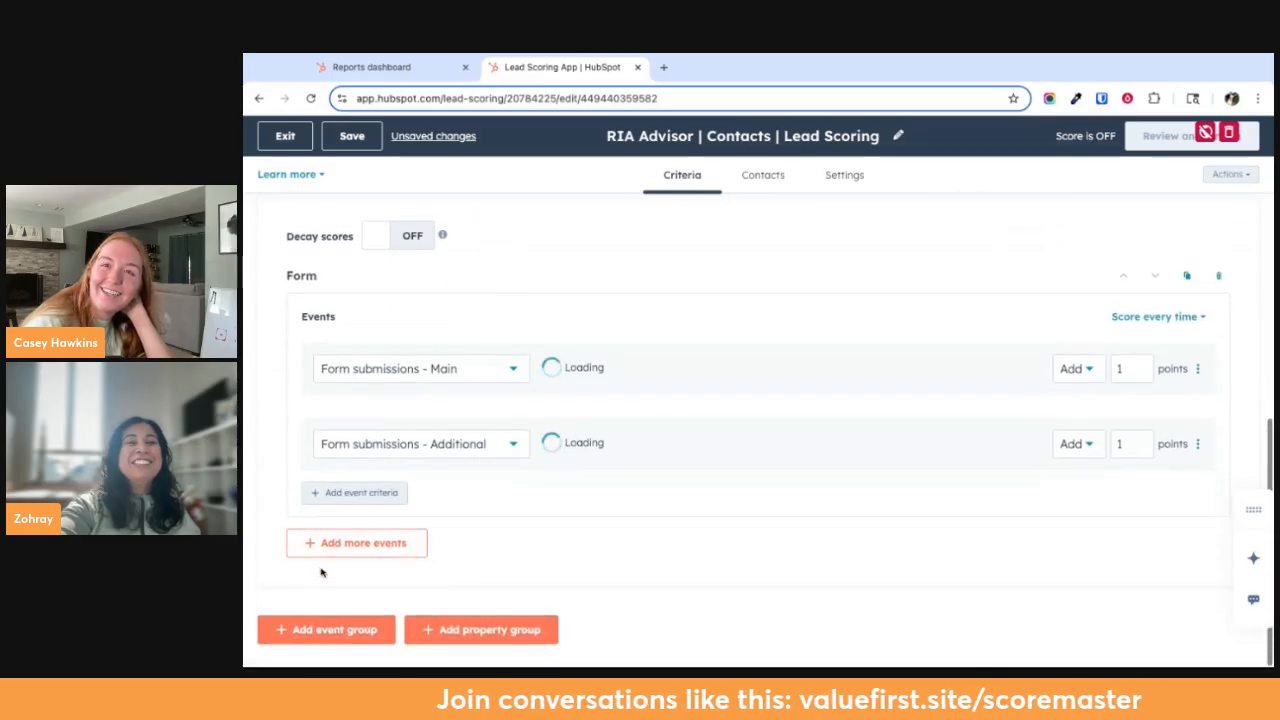
scroll(300, 500, up, 1)
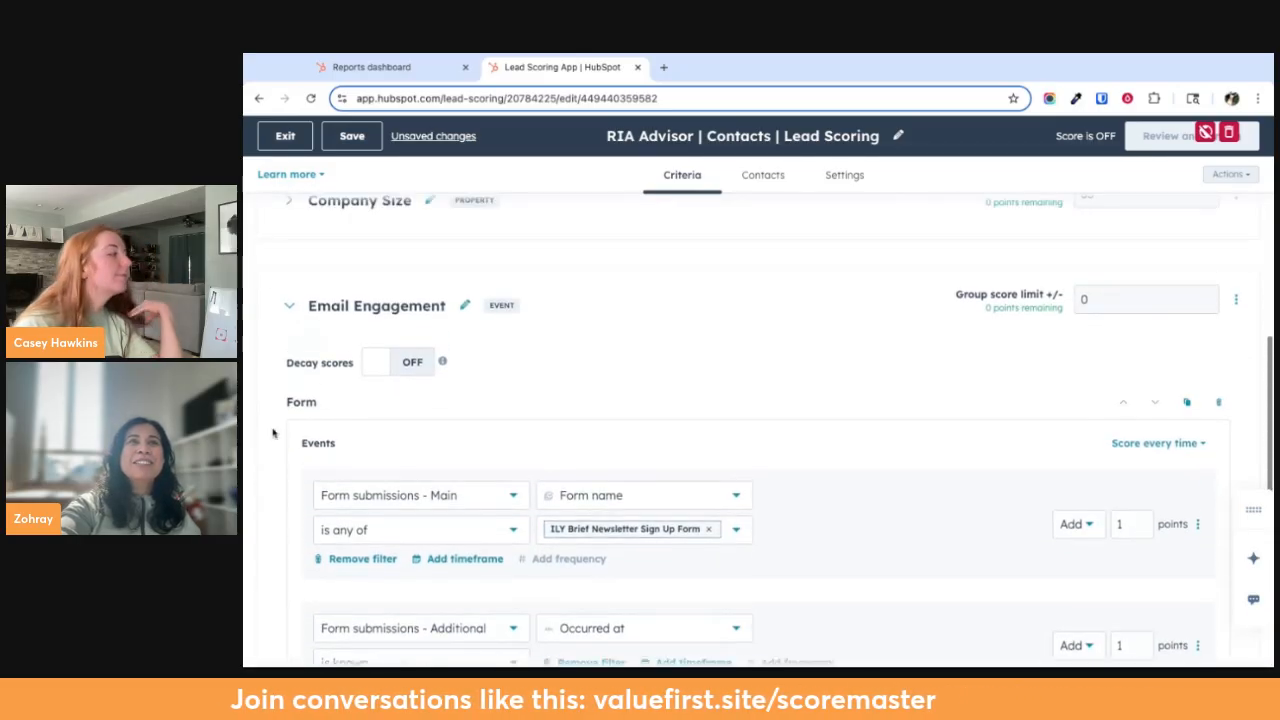
click(285, 303)
click(465, 547)
drag(446, 548, 308, 548)
text(Forms)
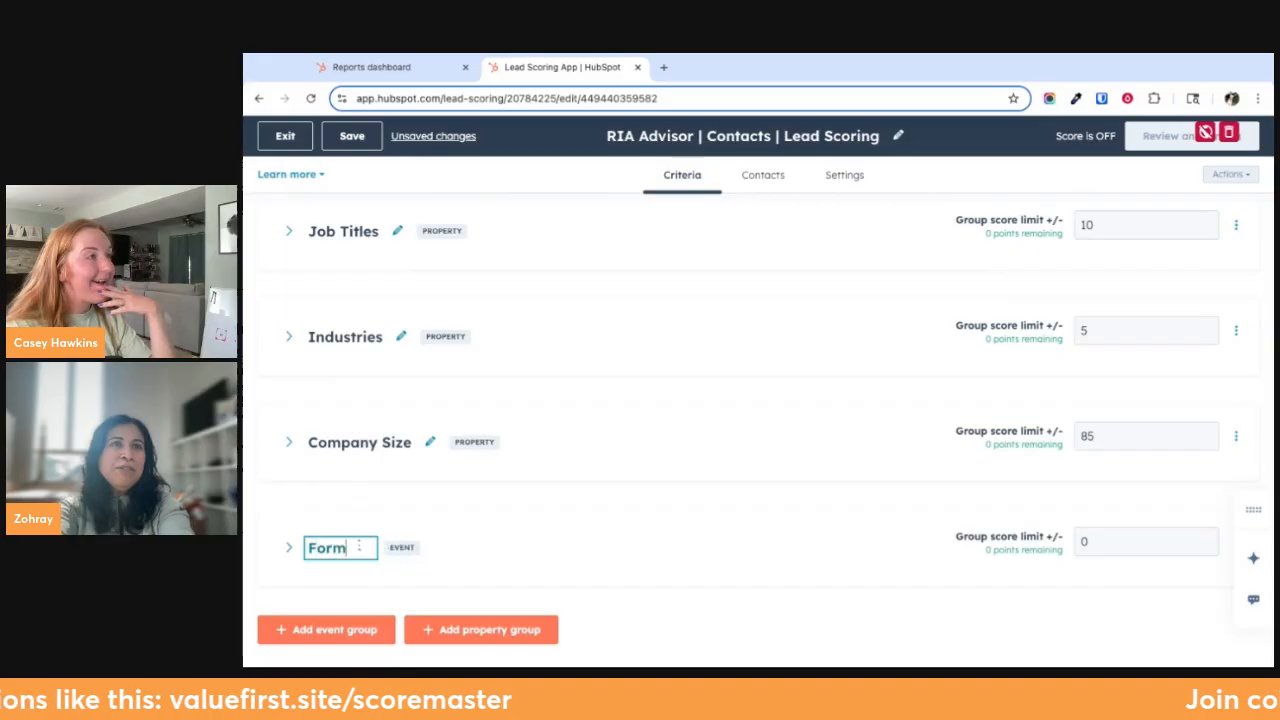
click(499, 561)
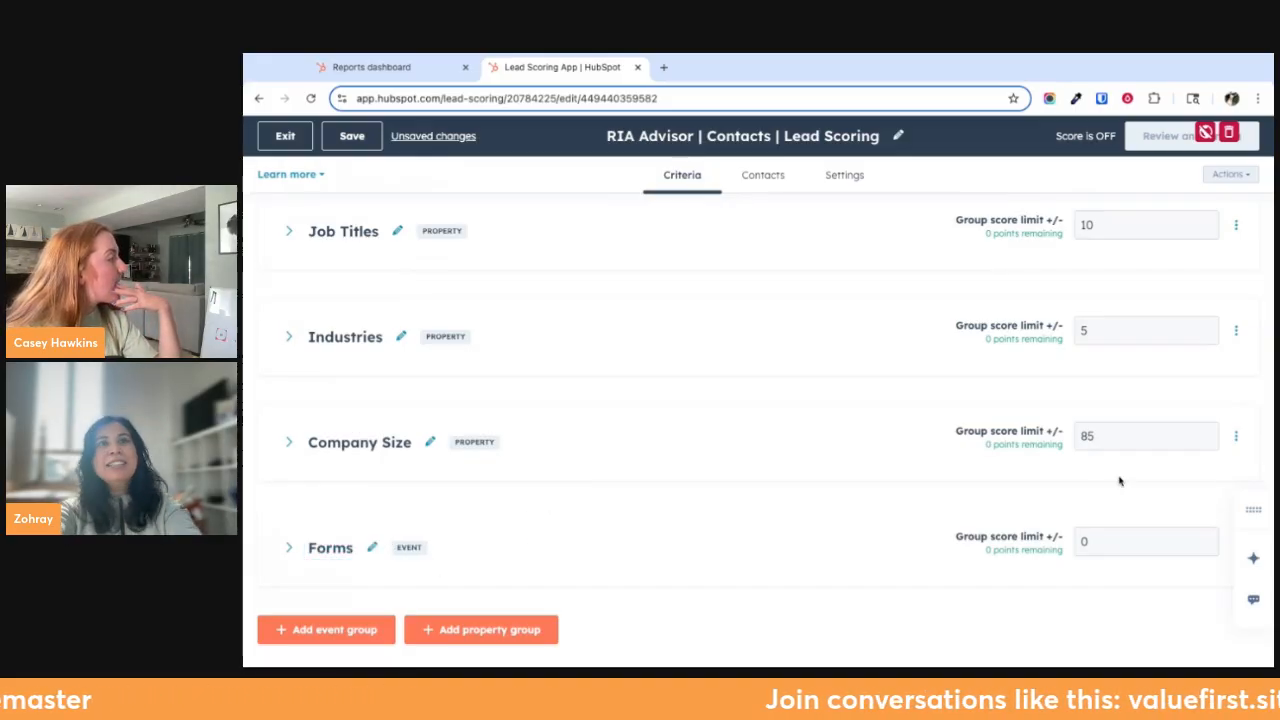
Add a new event group below Forms and name it "Email"
click(353, 627)
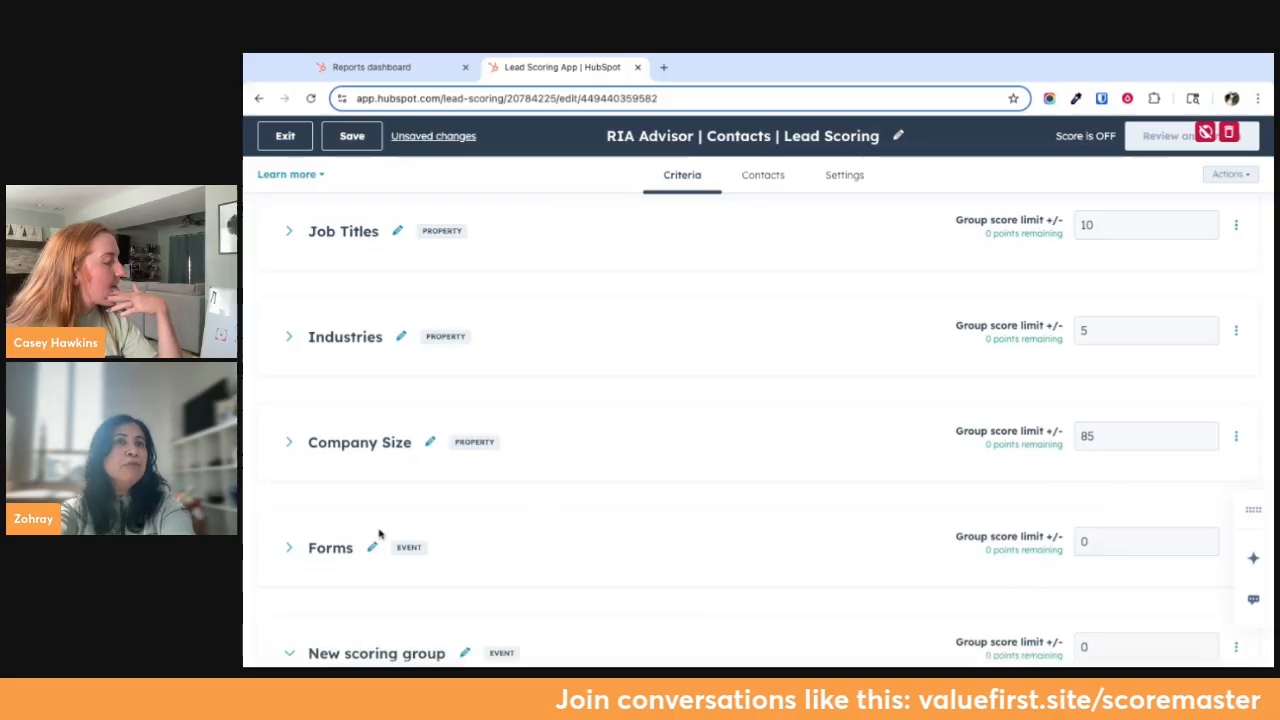
click(358, 578)
text(En)
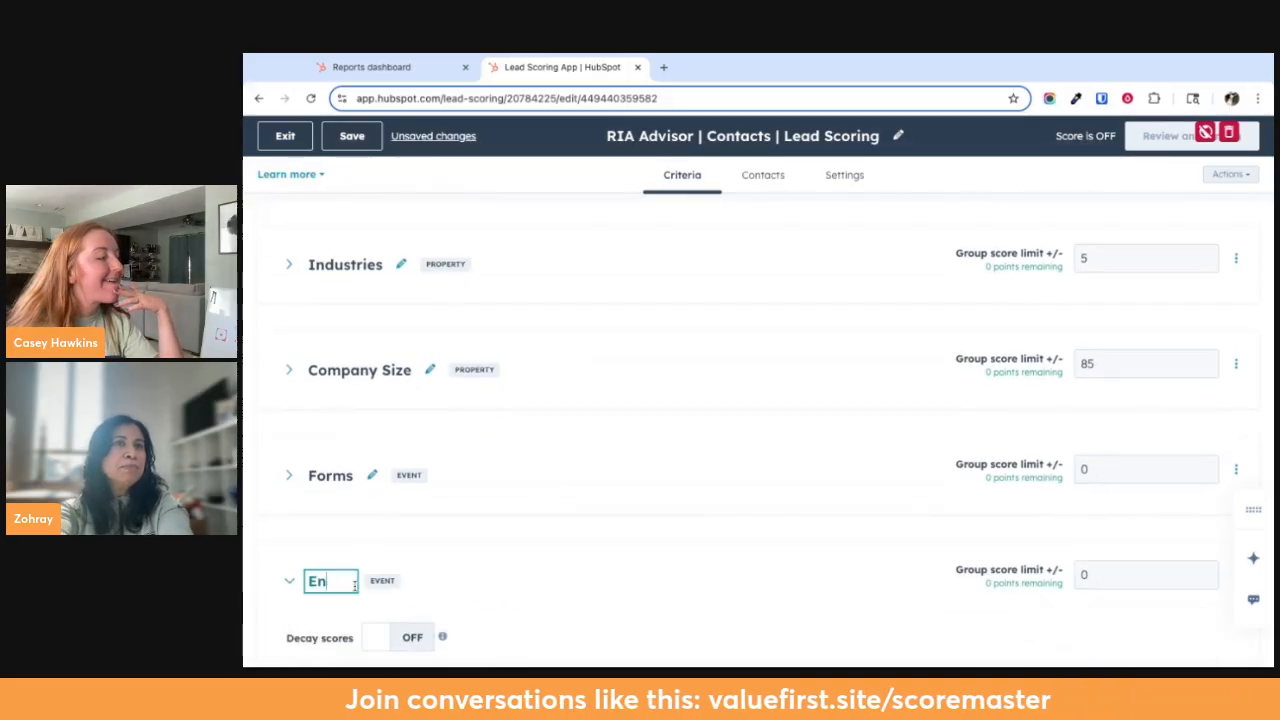
text(auk===)
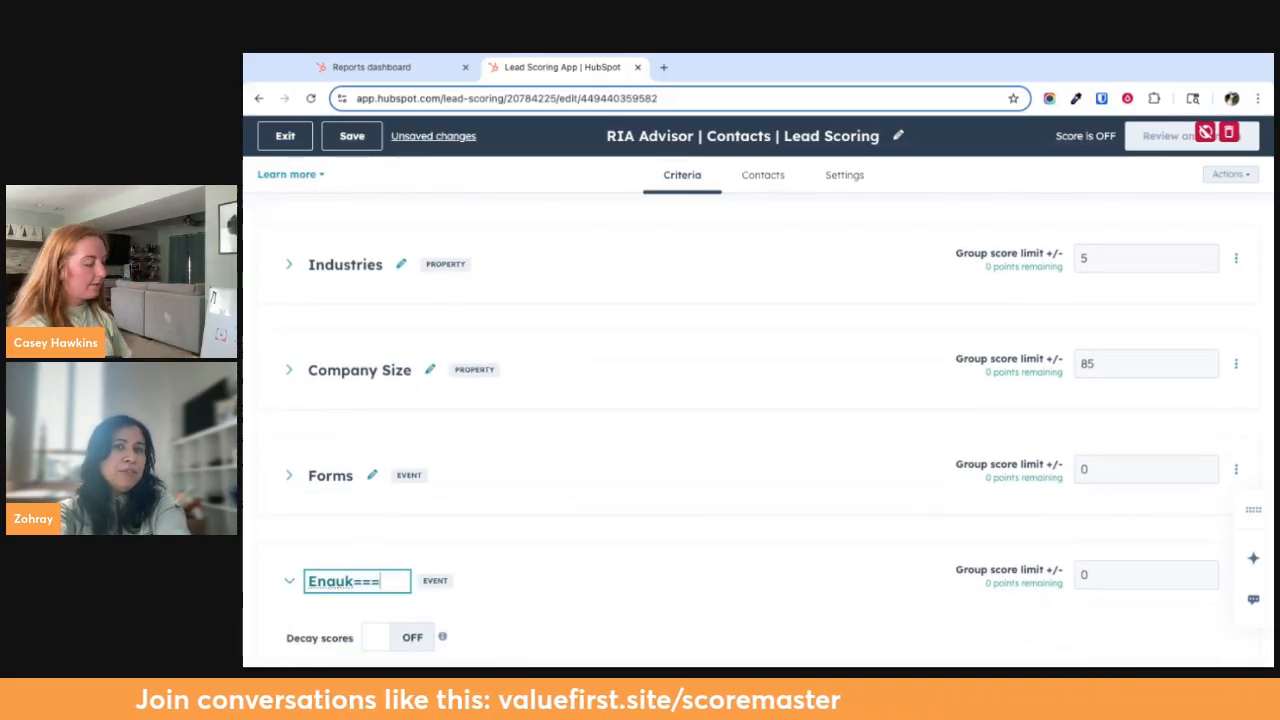
key(BackSpace)
key(BackSpace)
key(BackSpace)
key(BackSpace)
key(BackSpace)
key(BackSpace)
key(BackSpace)
text(mail)
key(Return)
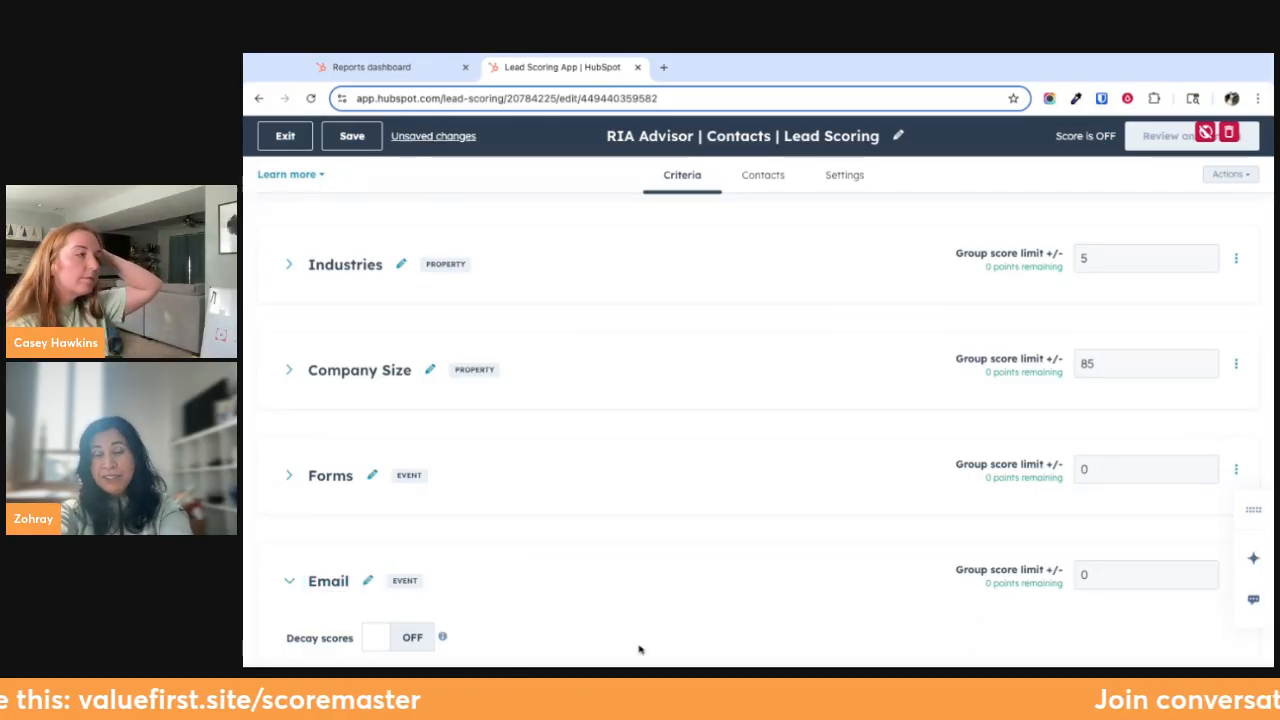
Set the group score limit to 15 for the Forms group and 30 for the Email group
scroll(639, 600, down, 2)
scroll(363, 566, down, 2)
scroll(836, 426, down, 1)
scroll(948, 423, up, 3)
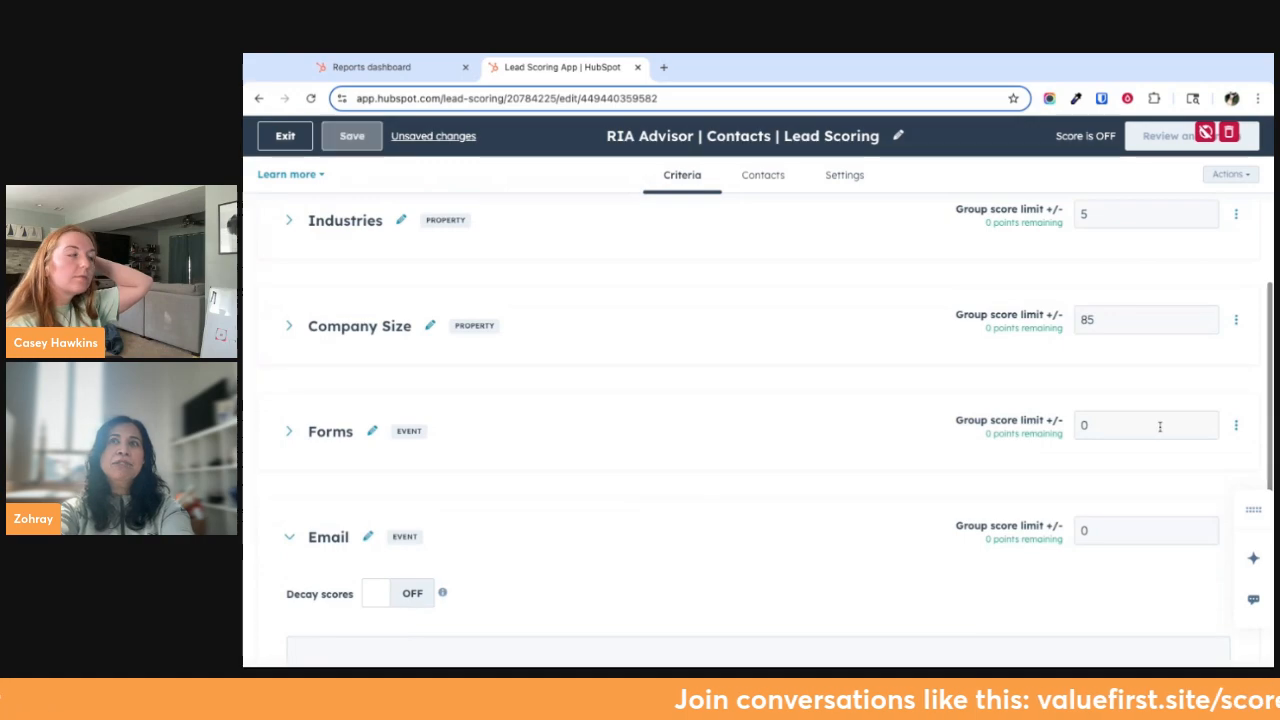
click(1128, 416)
text(15)
click(1110, 522)
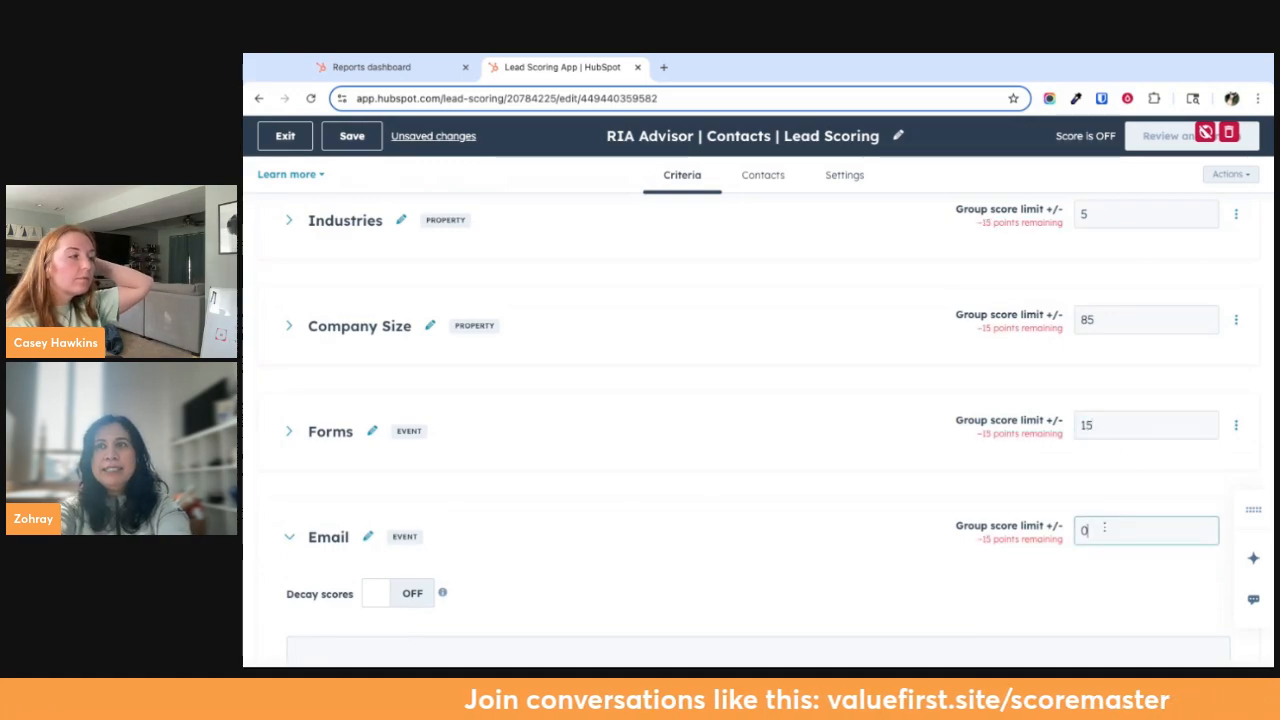
click(858, 517)
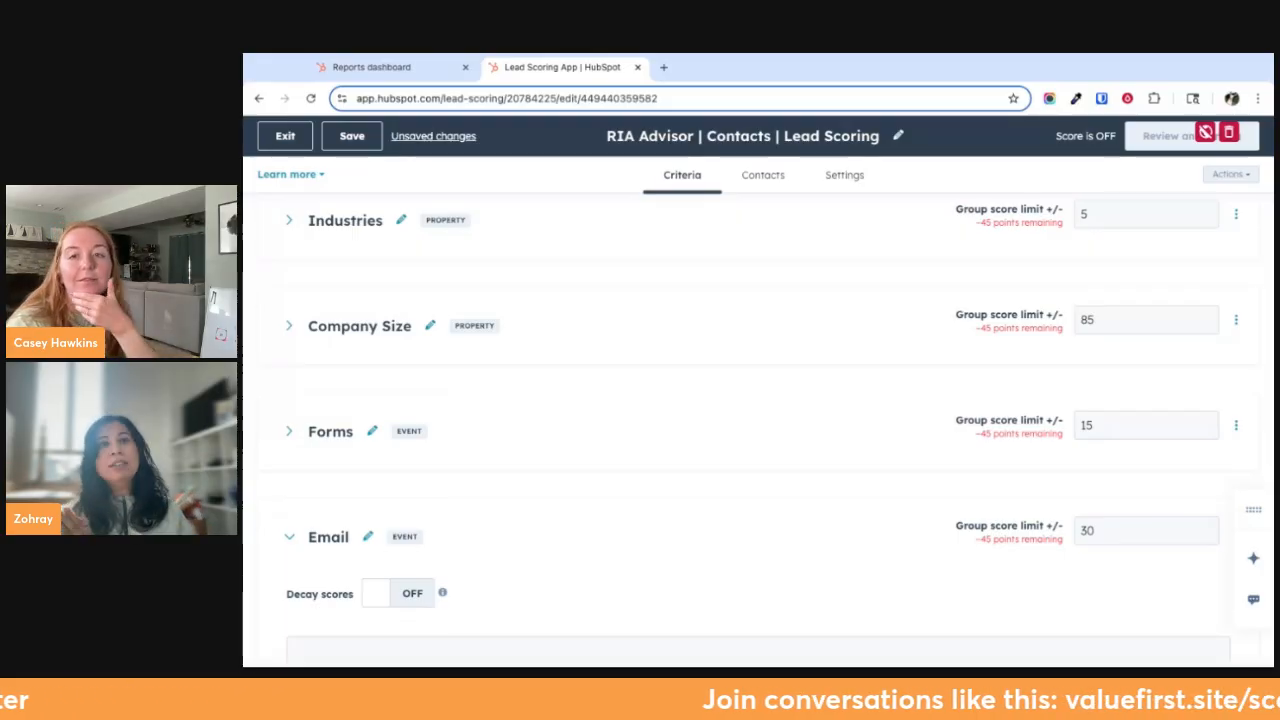
Collapse the Email event group
scroll(877, 549, down, 1)
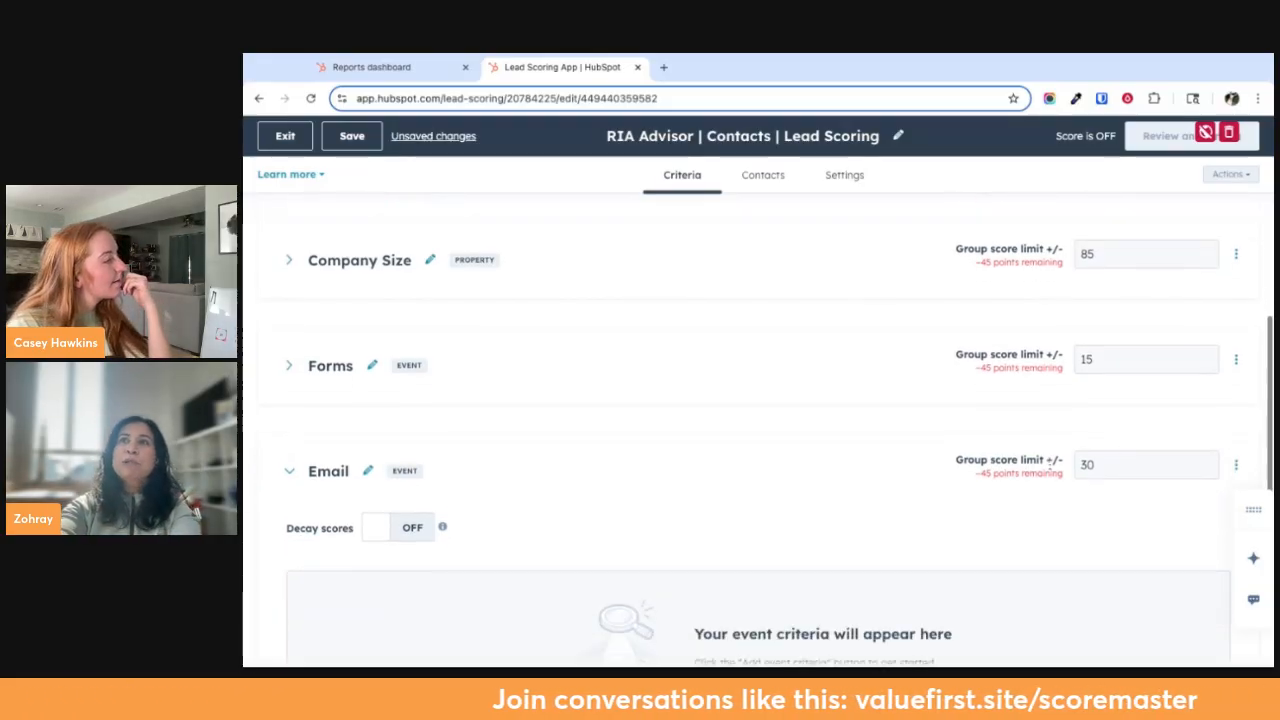
click(329, 472)
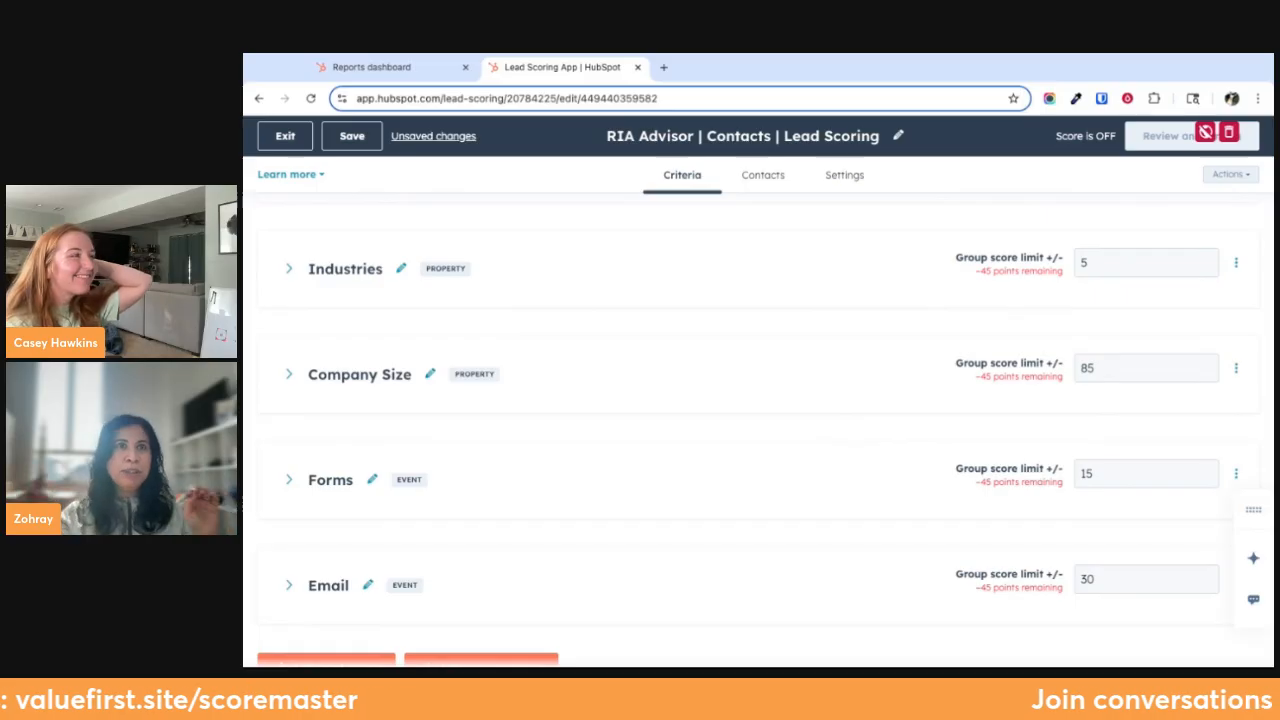
click(1126, 571)
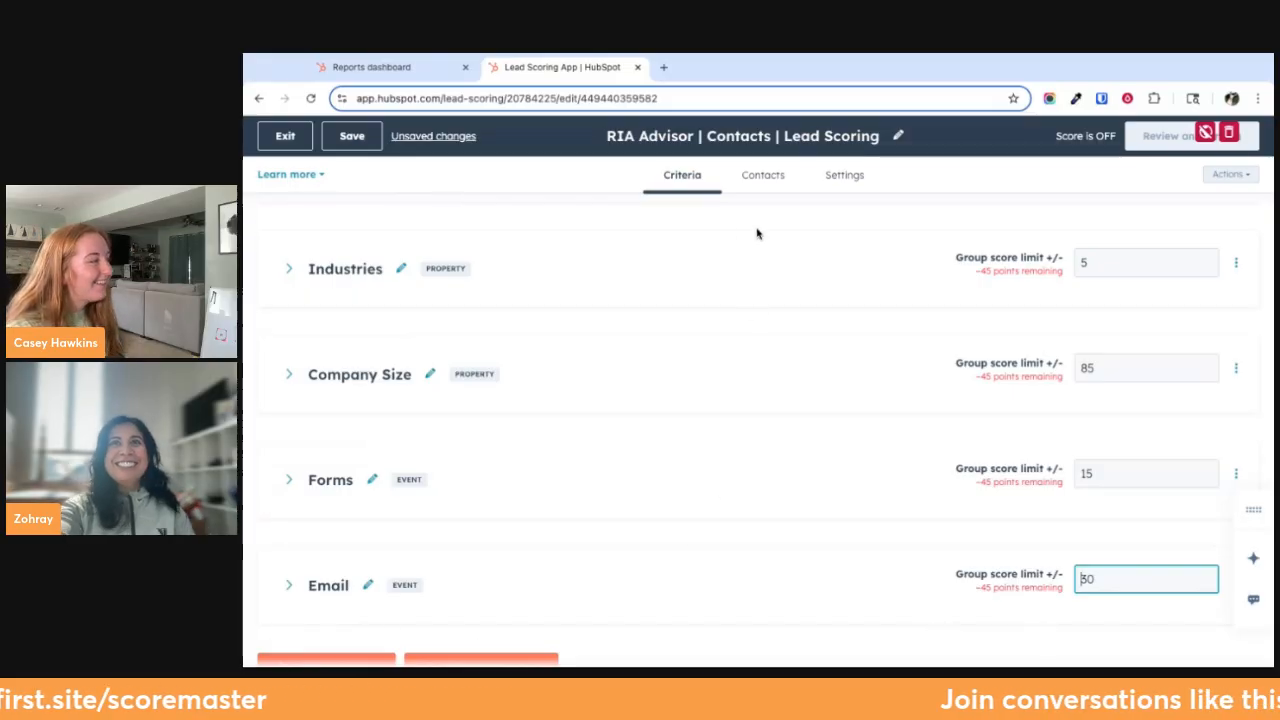
Try scoring all contacts while excluding the contact list "Lead Source = LinkedIn"
click(763, 178)
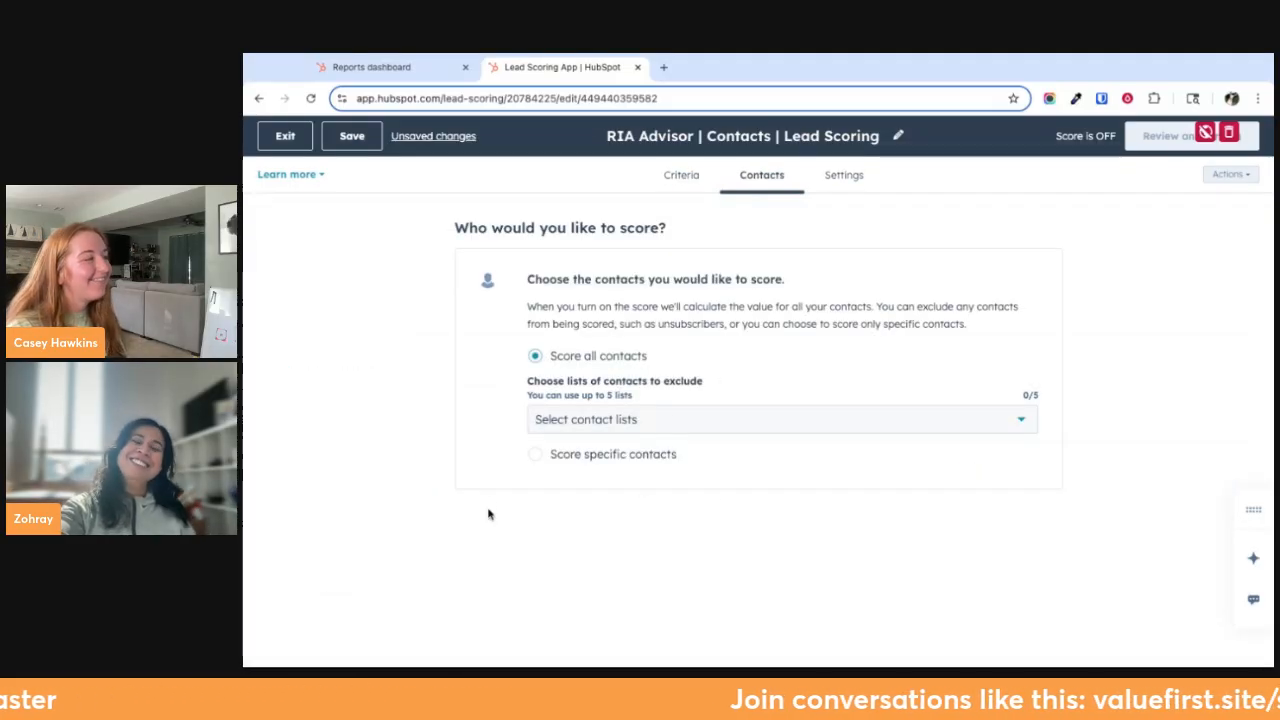
click(621, 426)
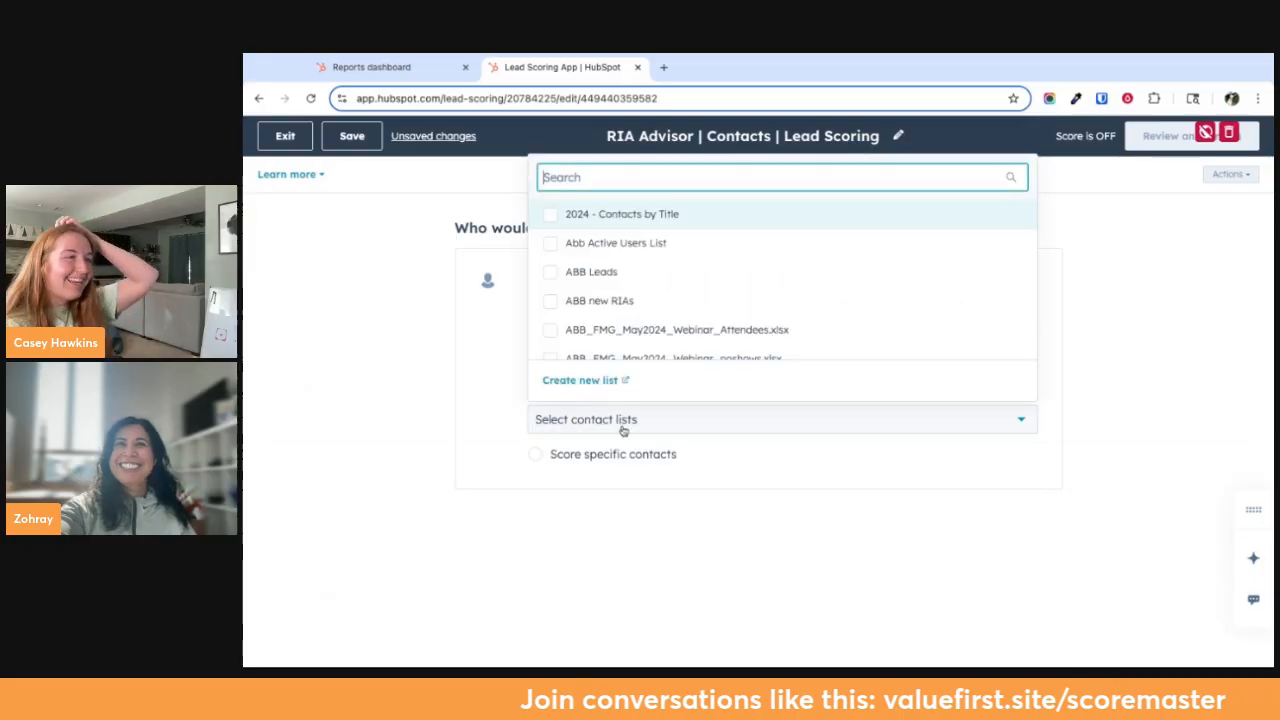
text(lin)
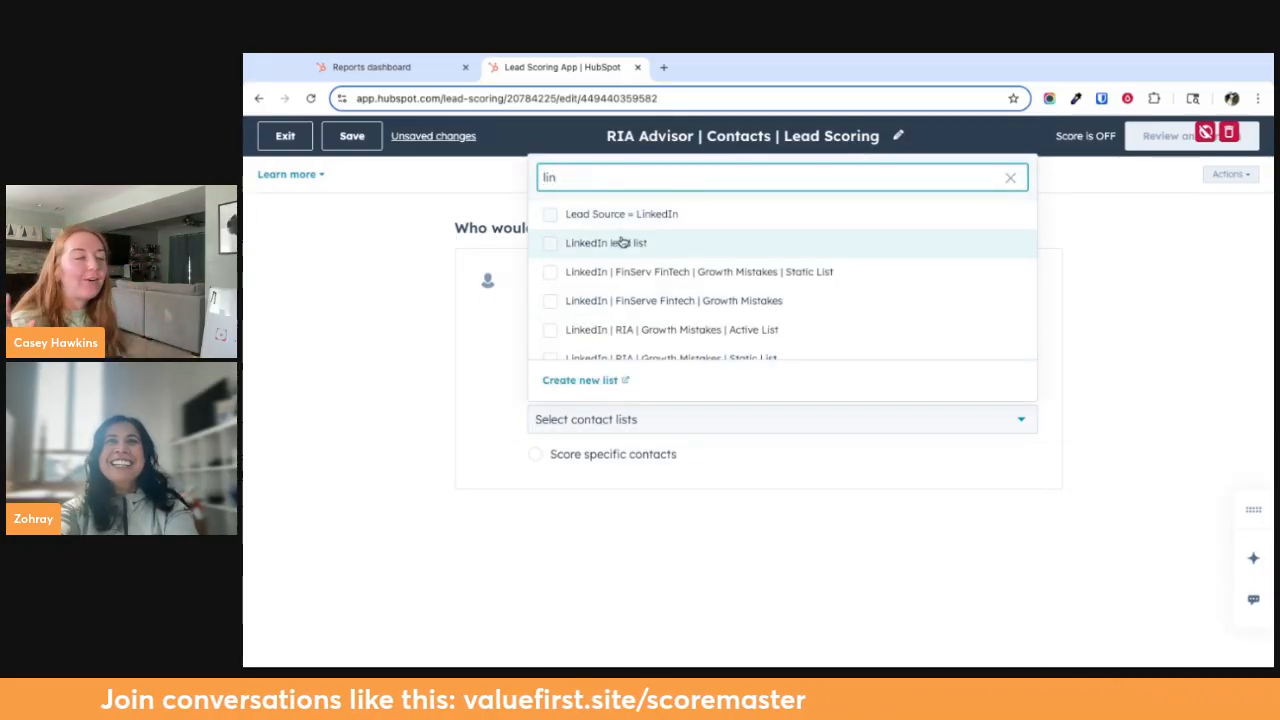
click(621, 243)
click(553, 243)
click(560, 213)
click(457, 375)
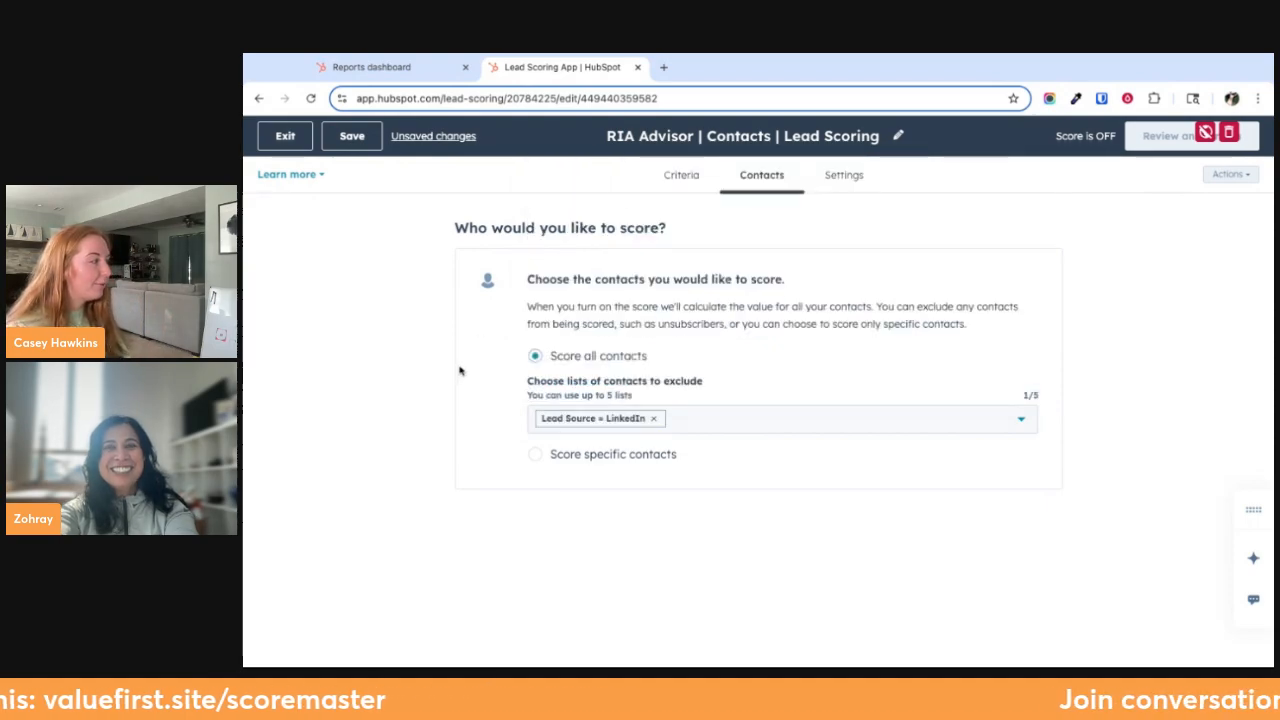
Restrict the score to specific contacts using the list "Lead Source = LinkedIn"
click(535, 455)
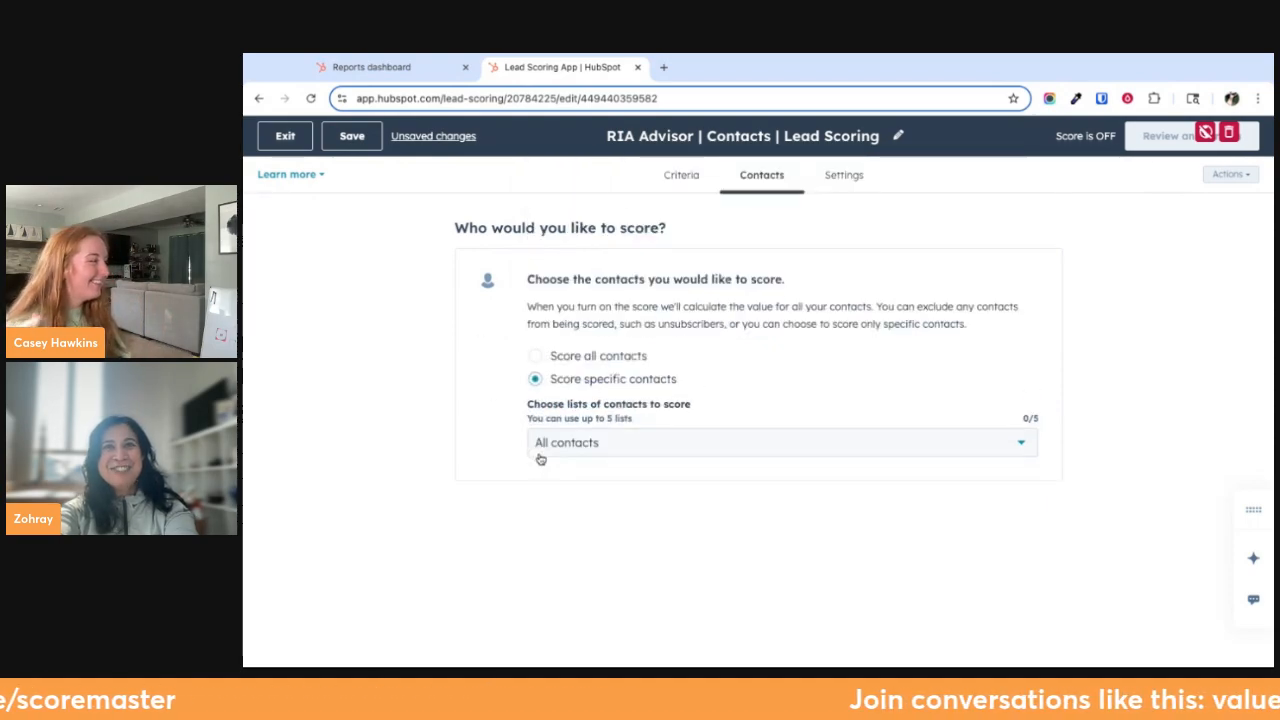
click(622, 443)
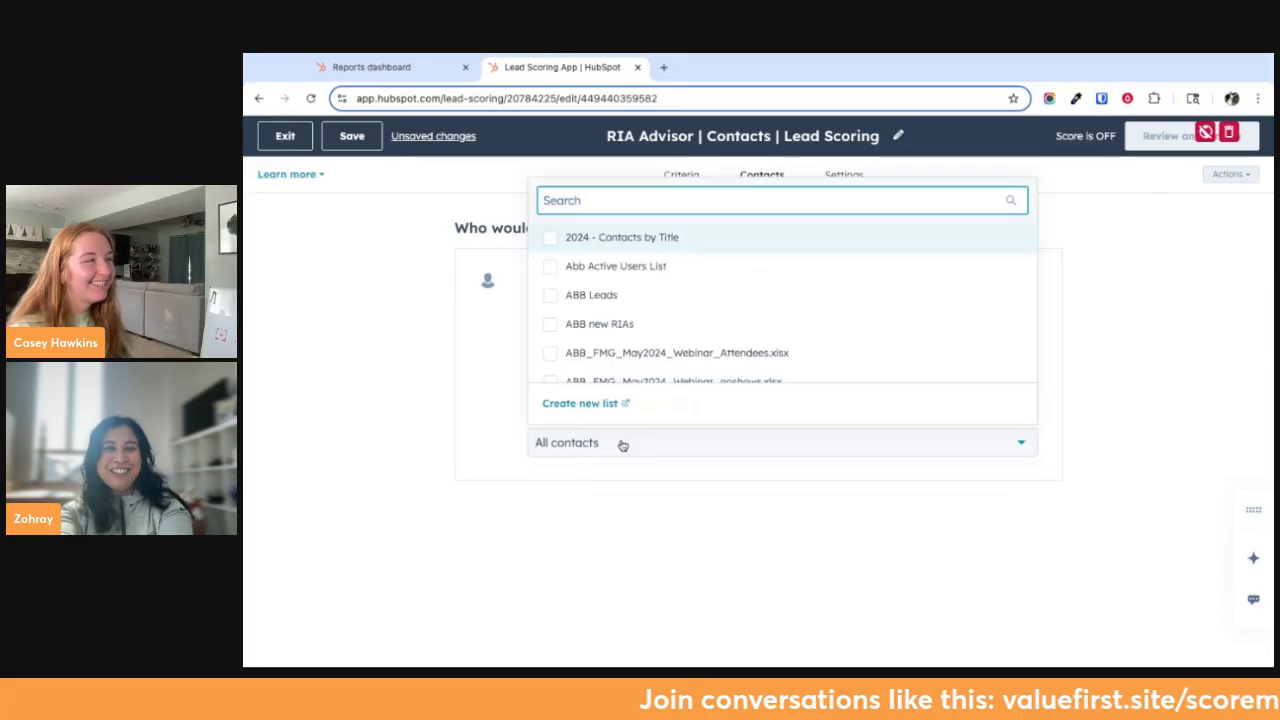
text(lead)
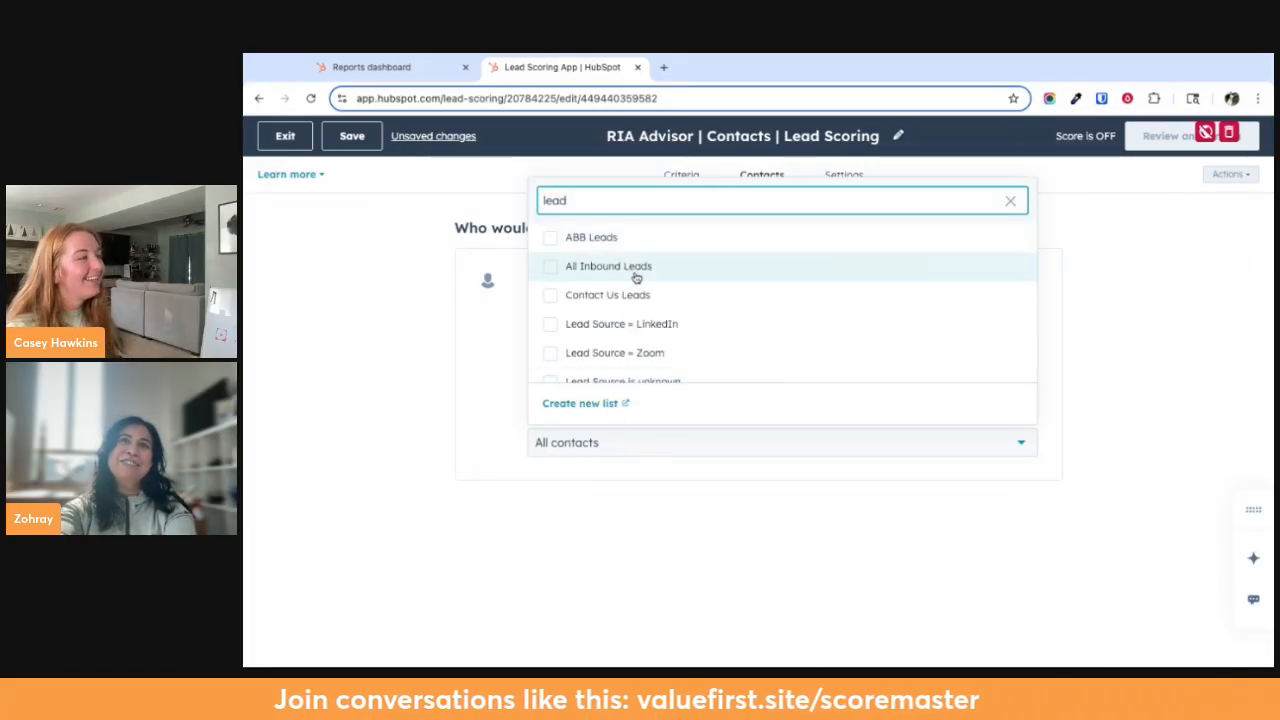
click(646, 328)
click(627, 600)
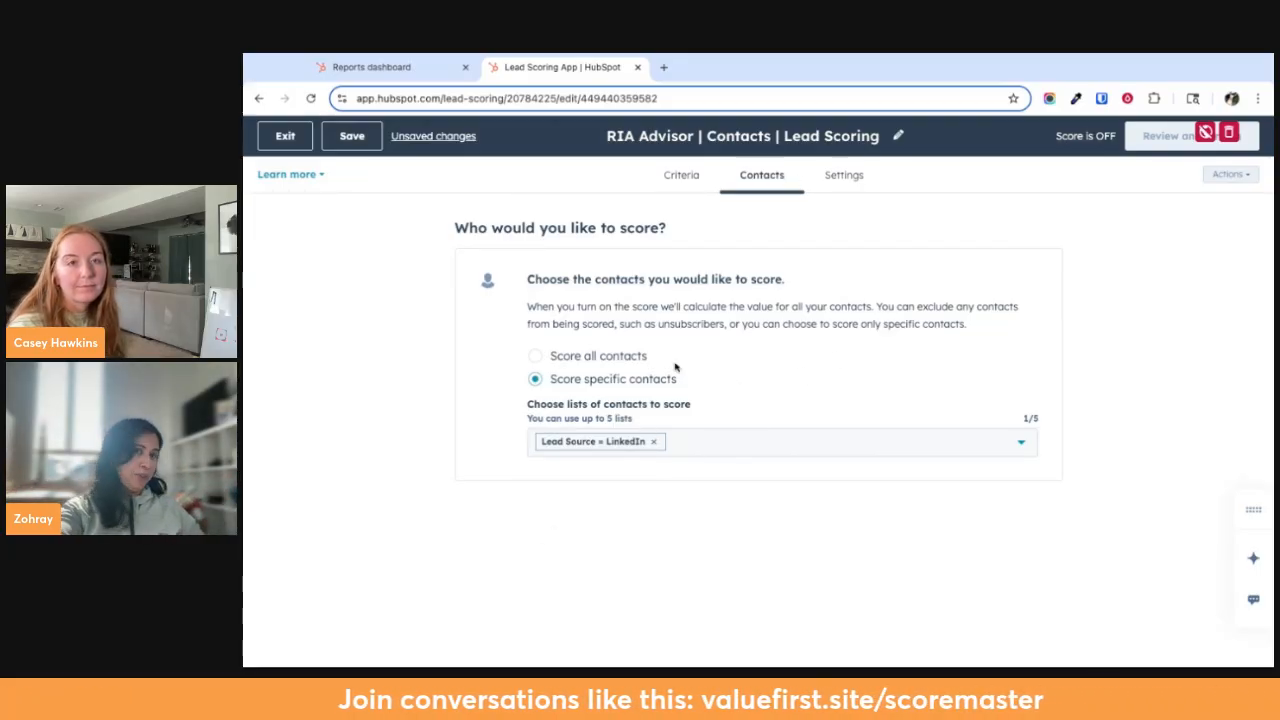
click(733, 135)
triple_click(726, 136)
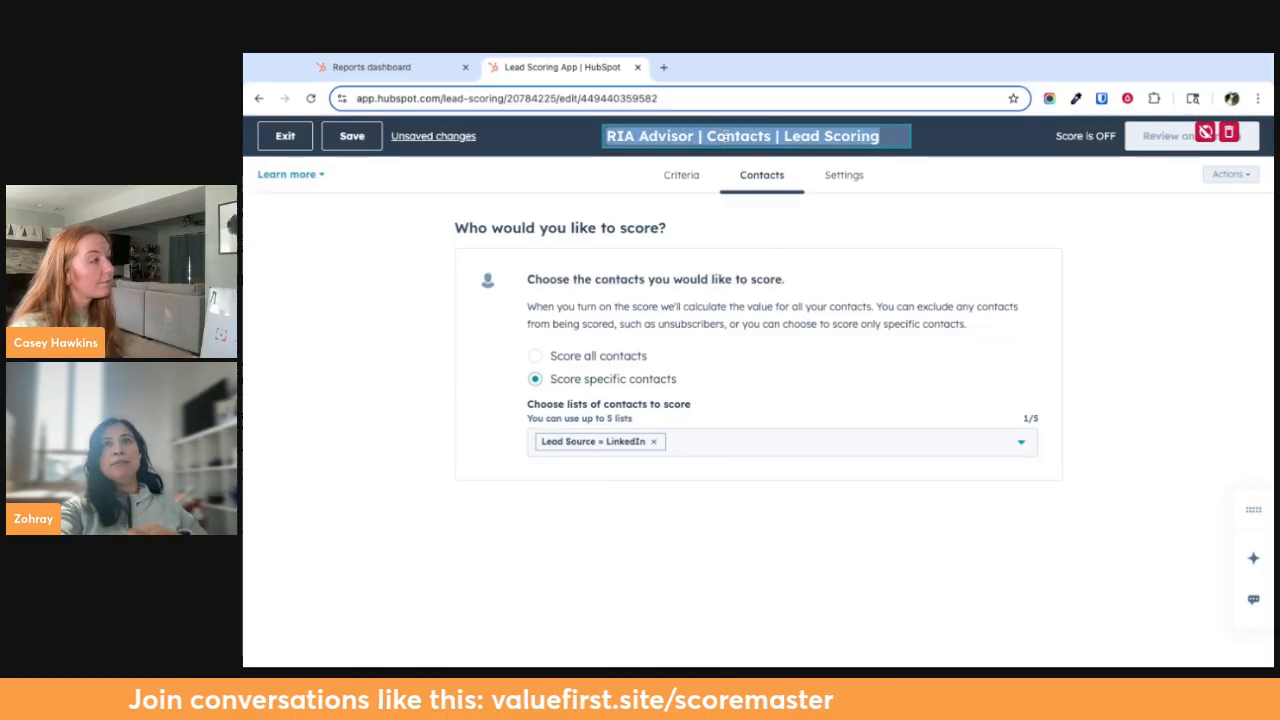
click(715, 136)
double_click(715, 137)
click(732, 138)
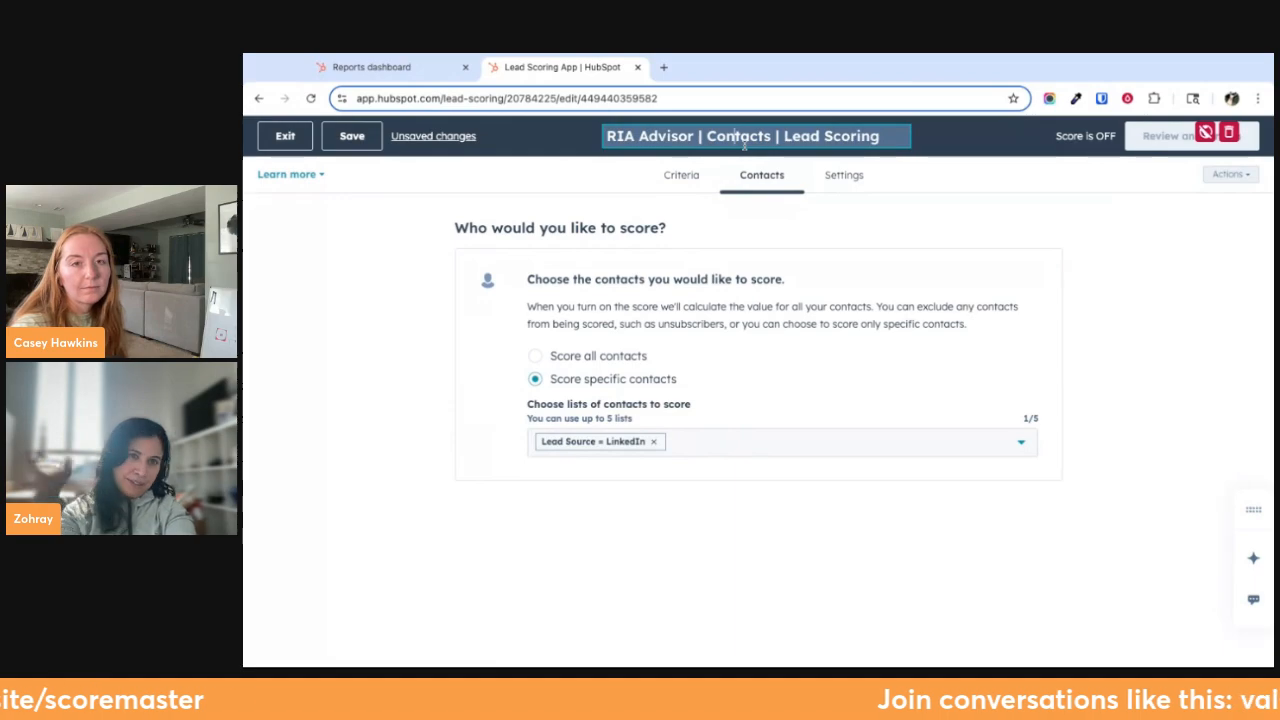
Go to the score thresholds settings and raise the lower bound of engagement threshold 1 to 39 points
click(846, 175)
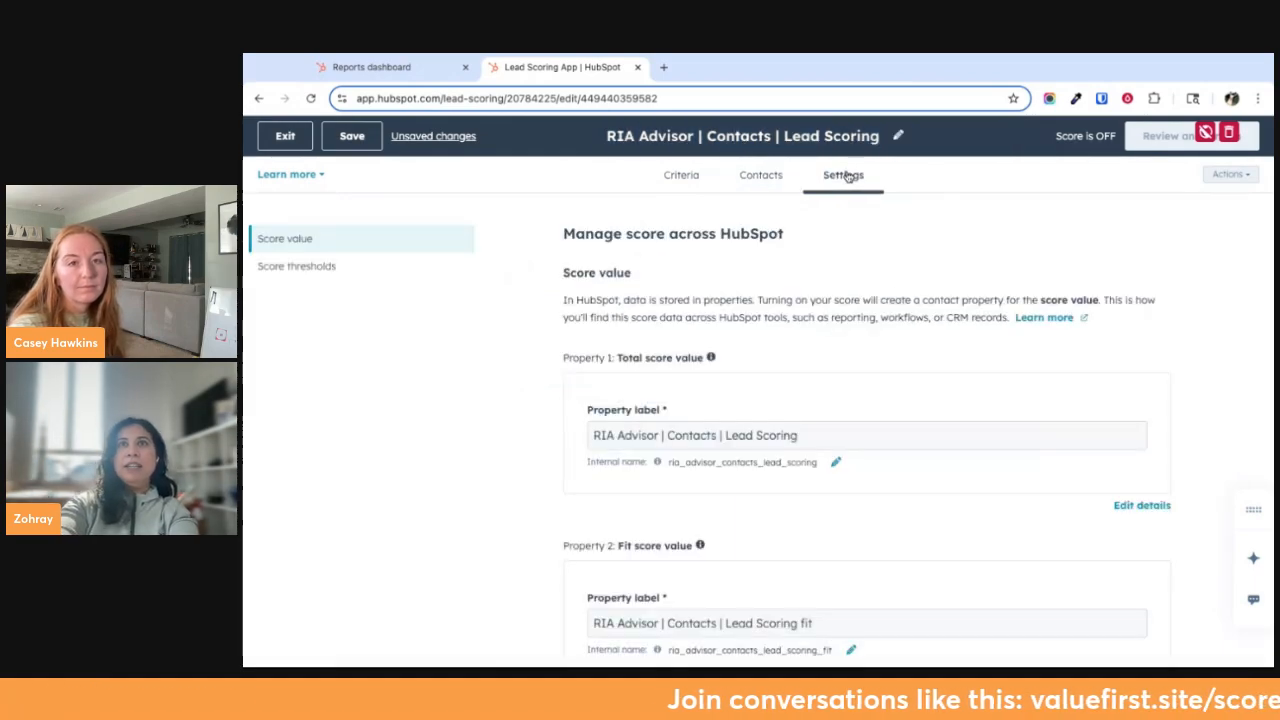
scroll(781, 356, down, 2)
scroll(771, 350, up, 2)
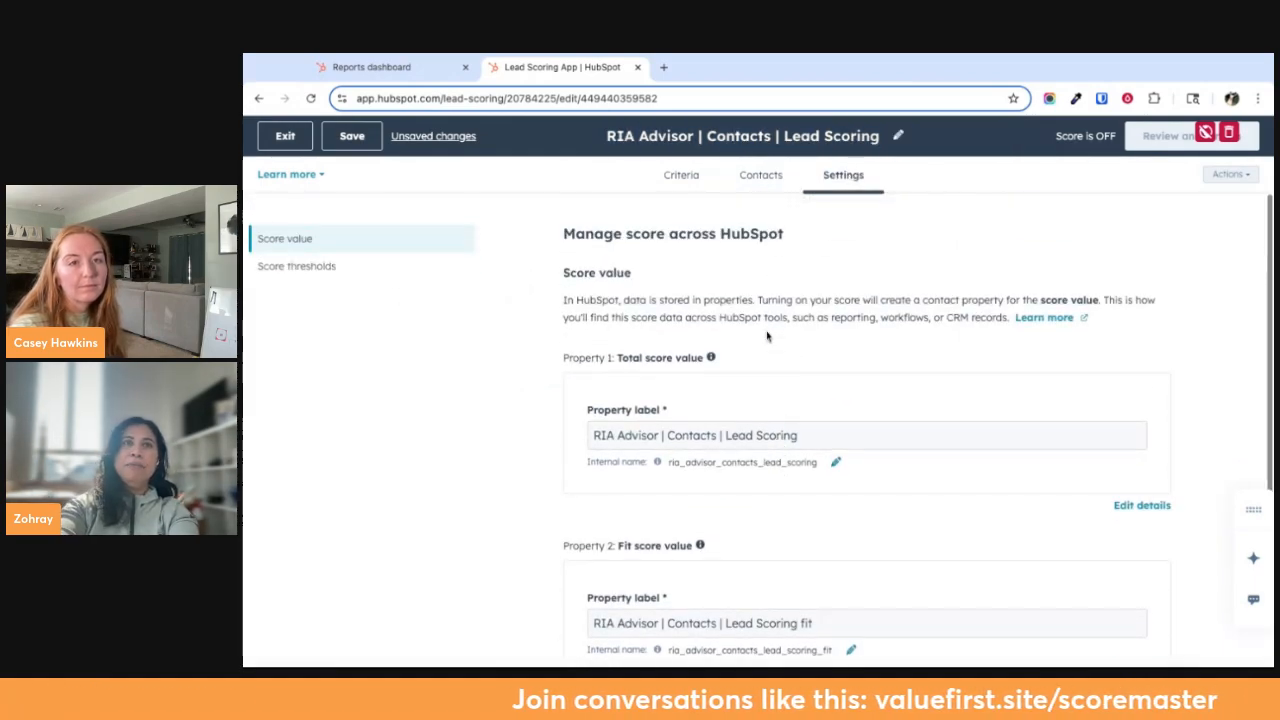
click(297, 265)
scroll(857, 537, down, 4)
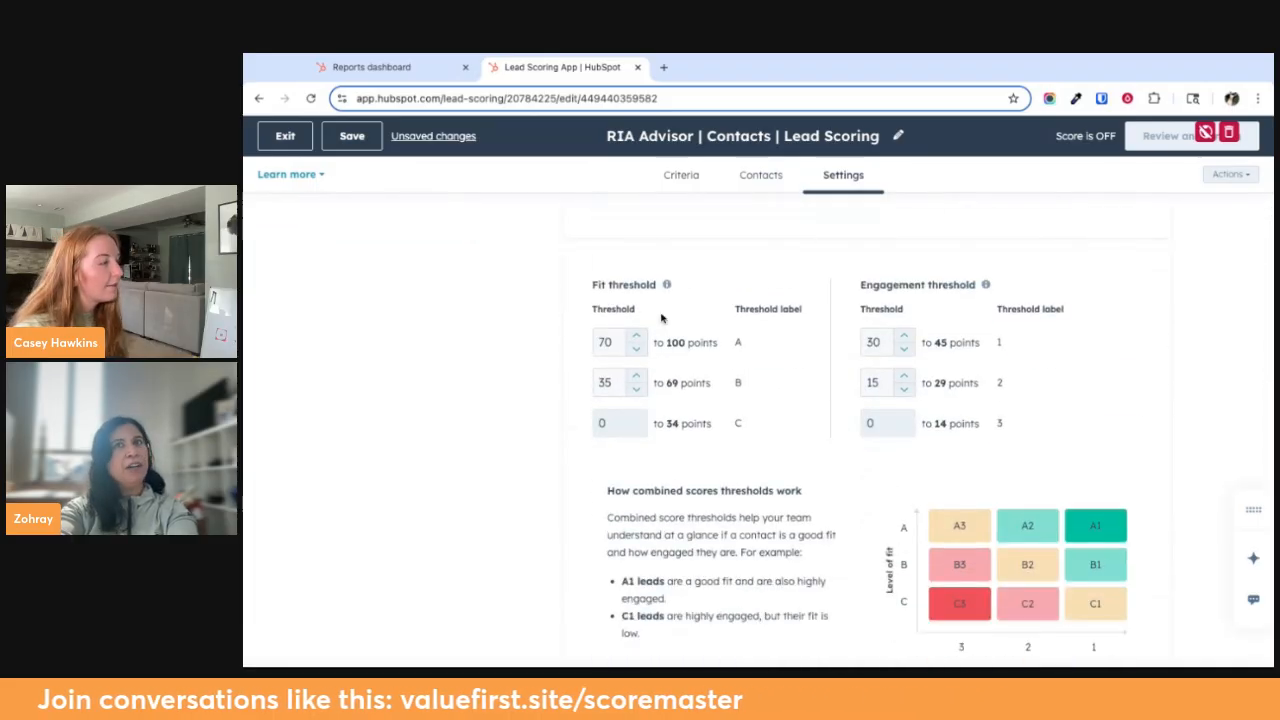
scroll(723, 330, up, 1)
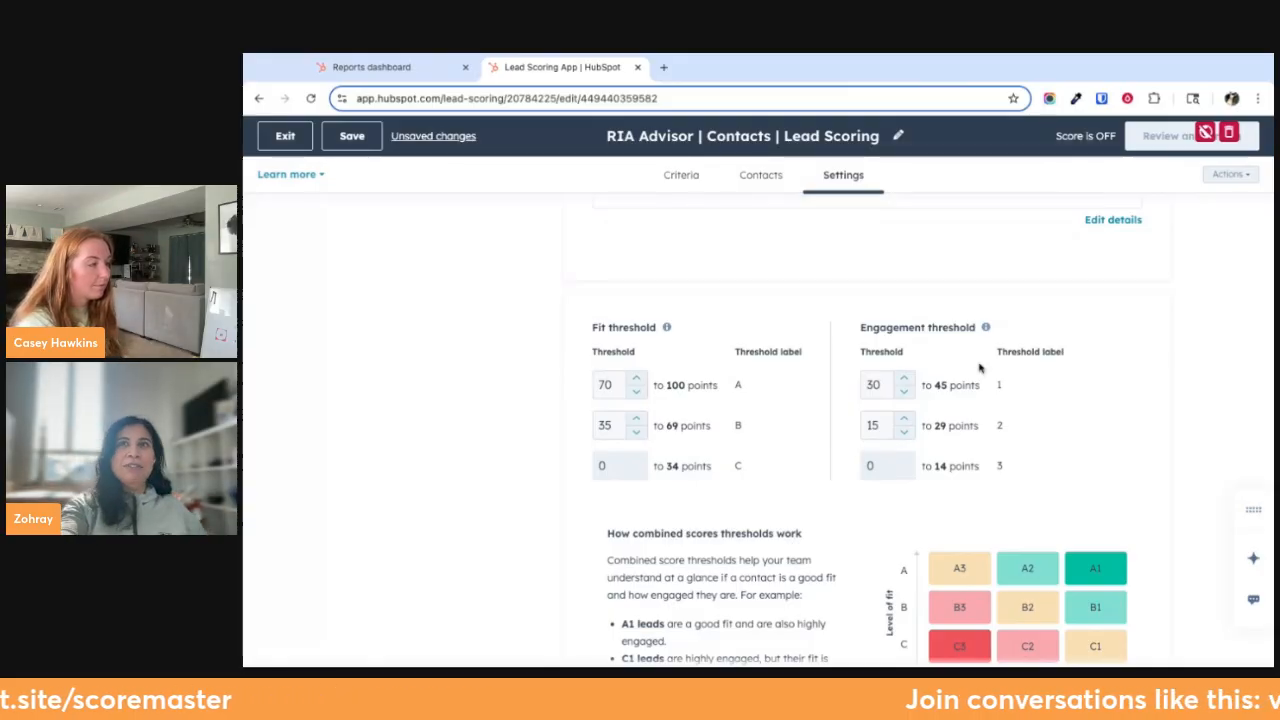
click(905, 380)
triple_click(908, 381)
triple_click(908, 381)
double_click(908, 381)
Lower the fit thresholds so that A starts at 59 points and B starts at 20 points
click(634, 385)
triple_click(635, 392)
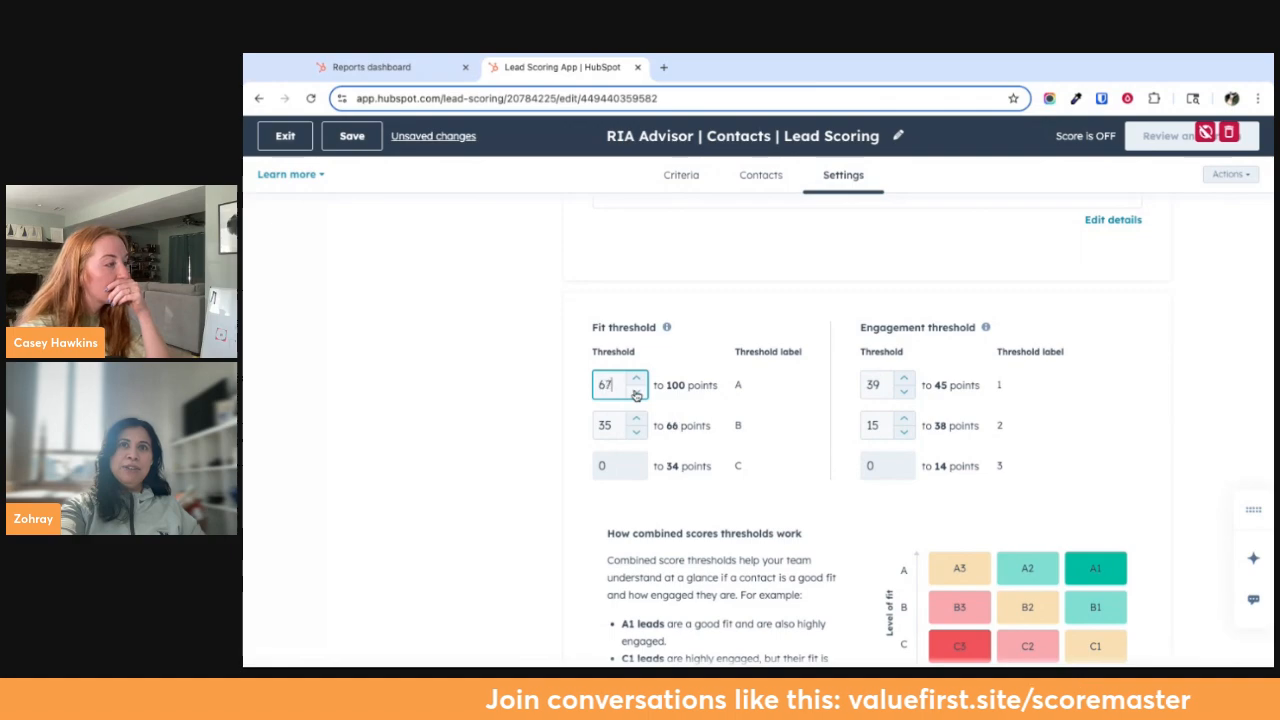
triple_click(635, 392)
click(635, 392)
click(635, 392)
click(636, 432)
triple_click(636, 433)
triple_click(636, 433)
click(637, 435)
triple_click(637, 435)
double_click(637, 435)
double_click(637, 435)
click(637, 396)
click(637, 396)
click(637, 395)
click(637, 394)
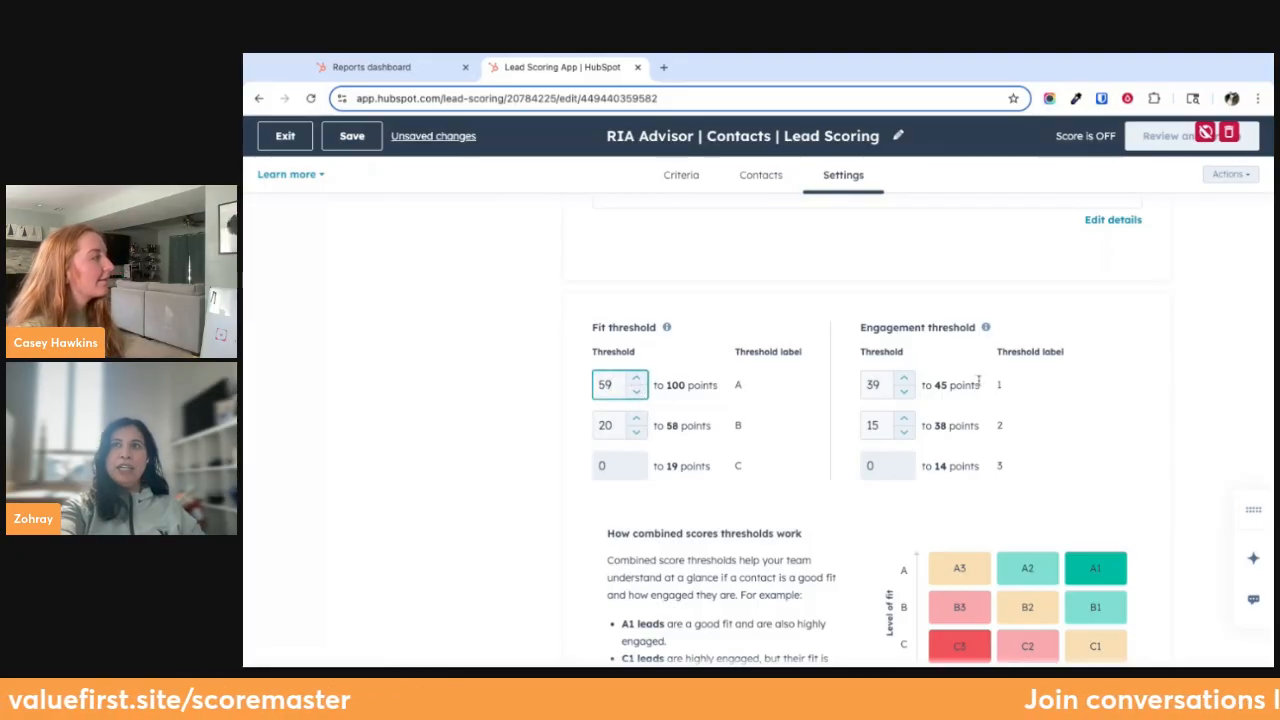
Raise the start of engagement threshold 1 to 45 points and lower the start of fit threshold A to 50 points
click(905, 381)
click(905, 381)
click(905, 381)
click(905, 381)
click(905, 381)
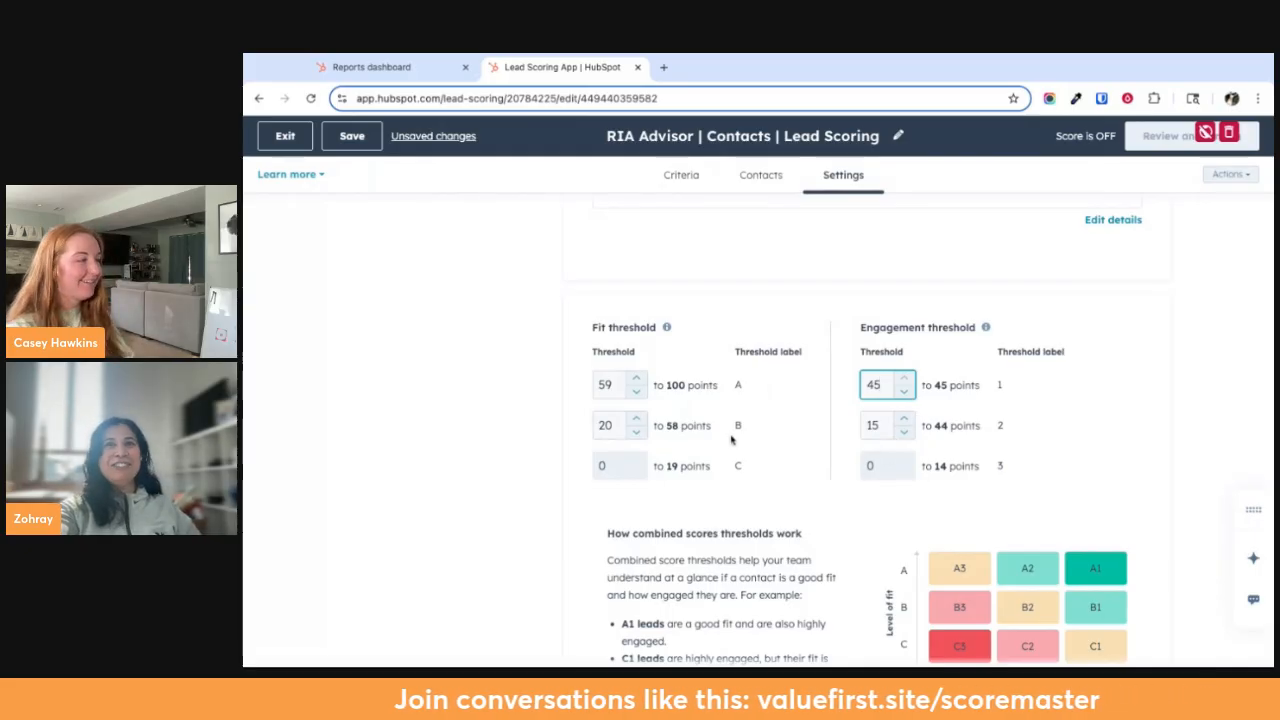
click(638, 395)
click(637, 393)
click(637, 393)
click(637, 393)
click(637, 393)
click(637, 393)
click(637, 393)
click(637, 393)
click(637, 393)
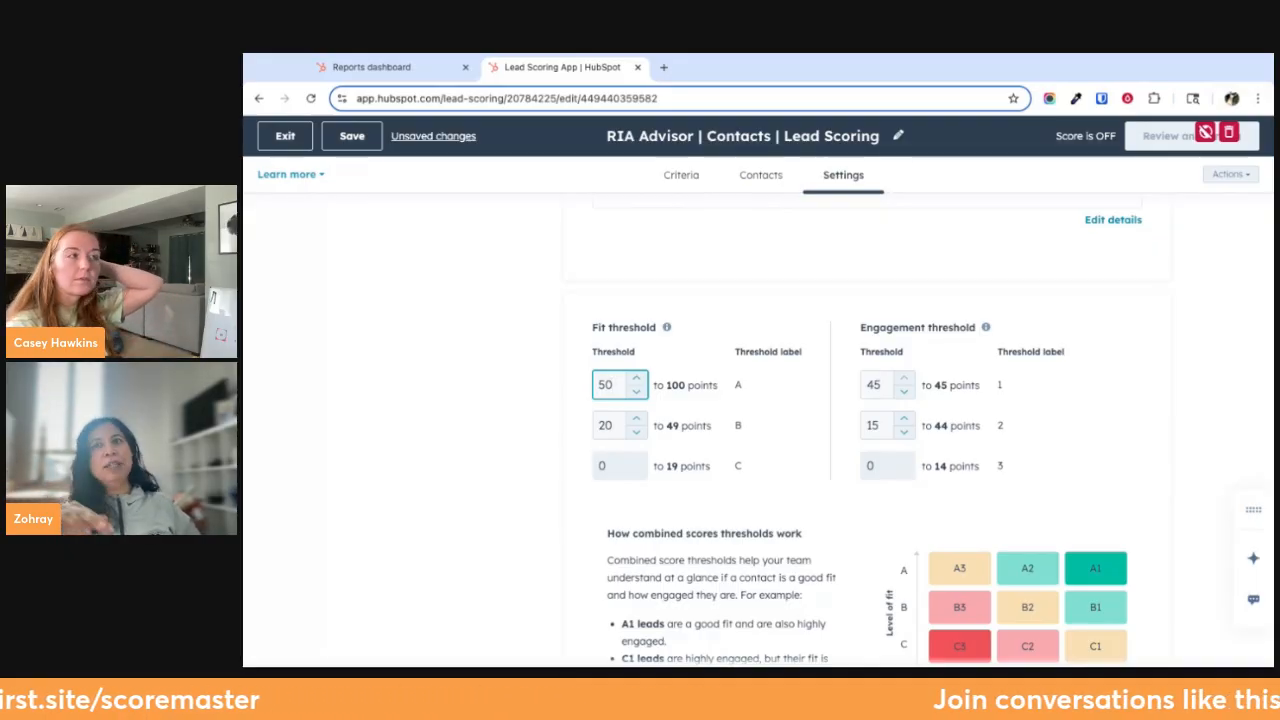
Go from the score thresholds back to the scoring criteria and add a new event group below the Email group
scroll(993, 645, down, 1)
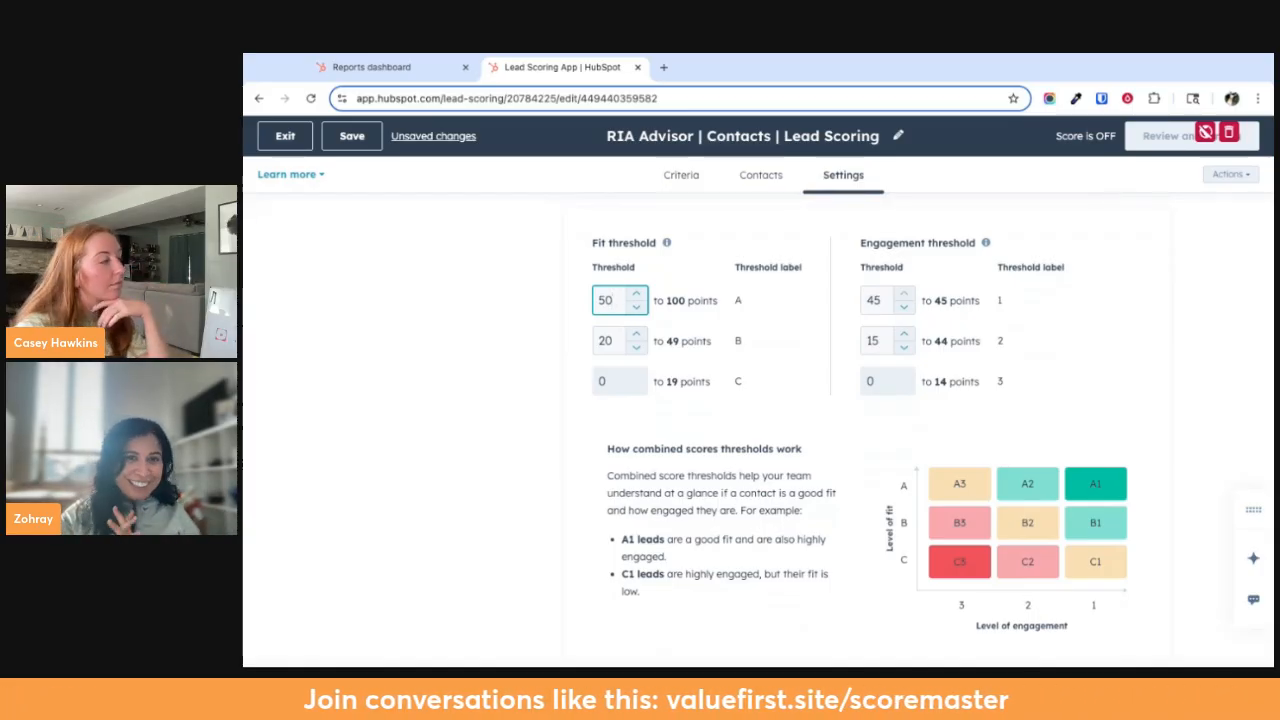
scroll(1013, 592, up, 4)
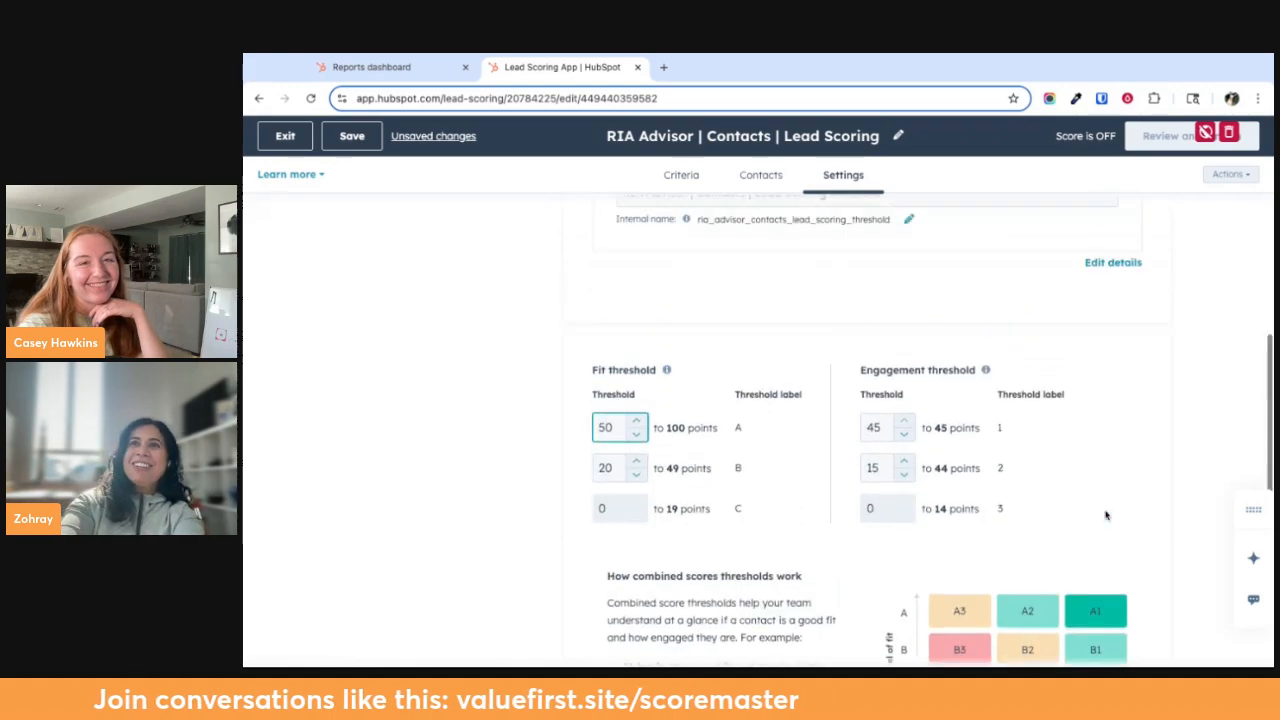
click(761, 175)
click(681, 175)
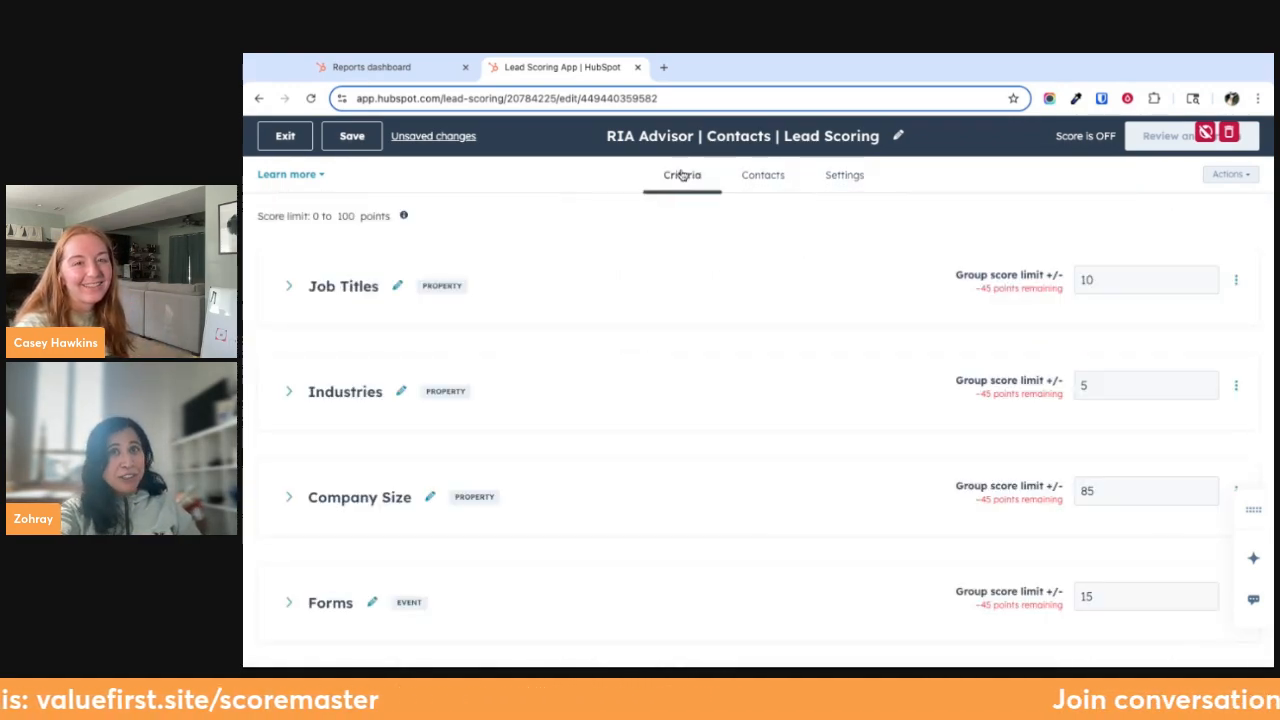
scroll(606, 518, down, 2)
scroll(606, 518, down, 1)
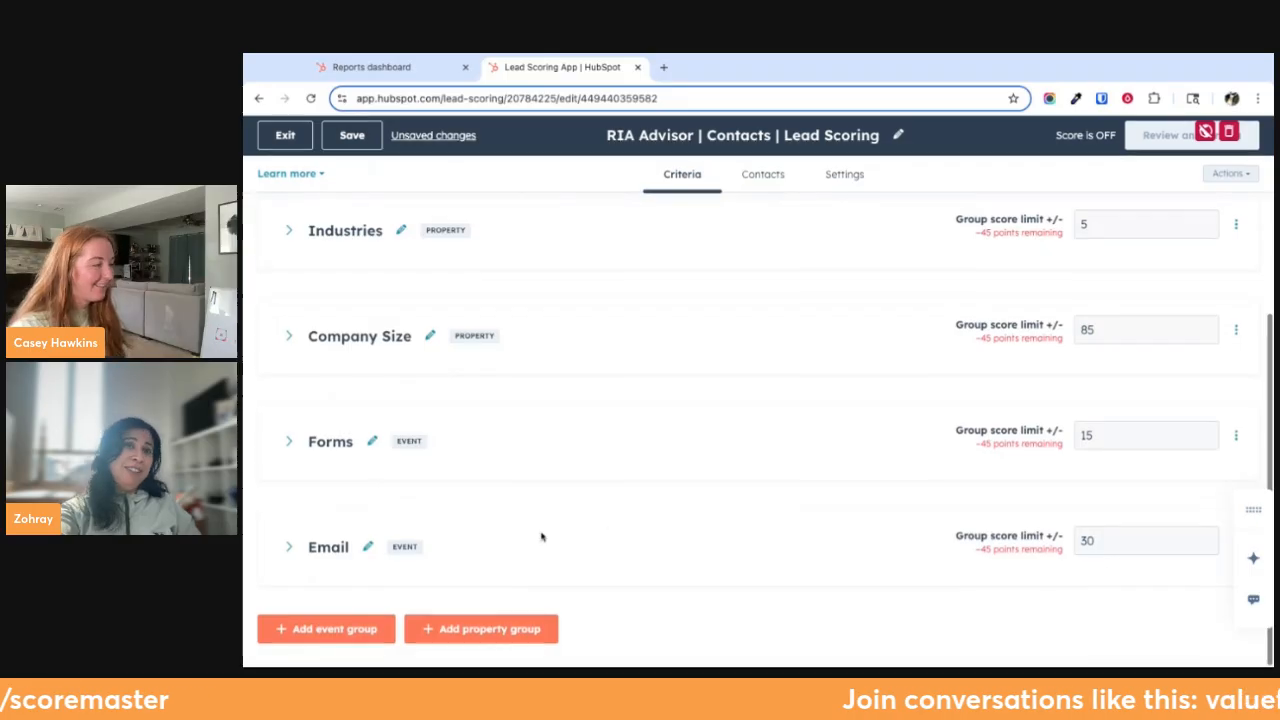
click(320, 631)
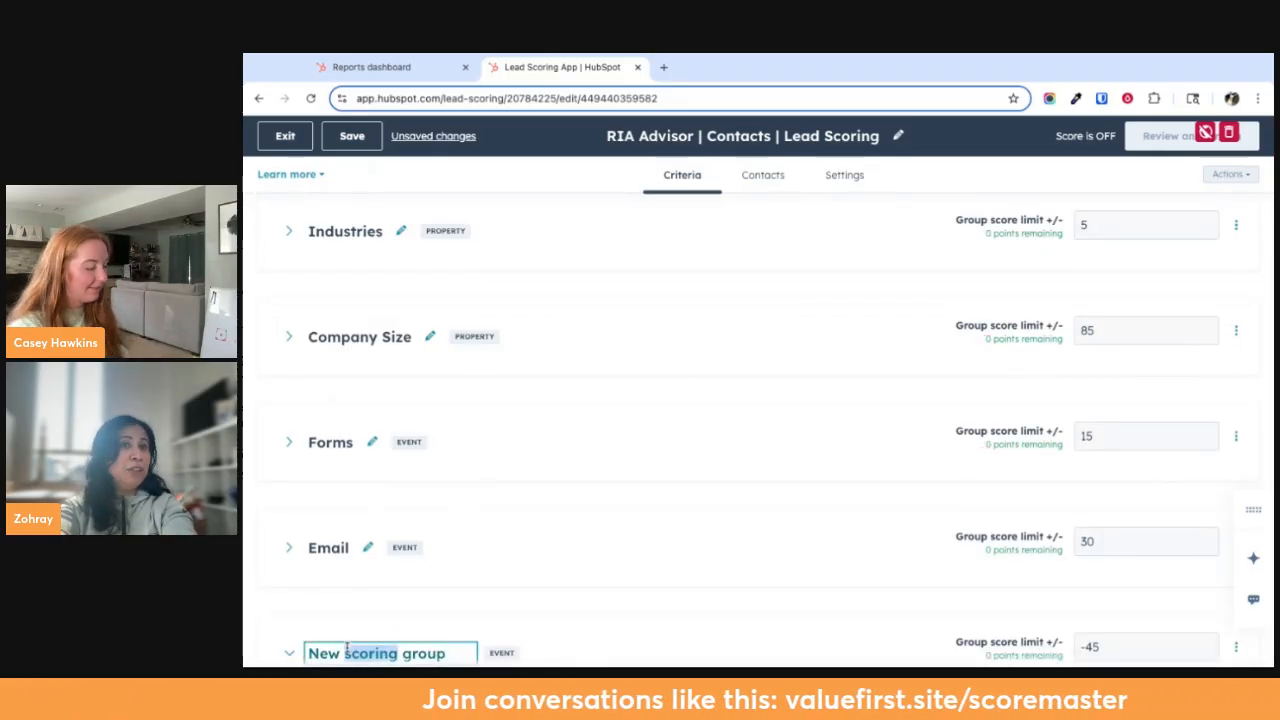
Name the new event group "Webinar Engagement"
text(wei)
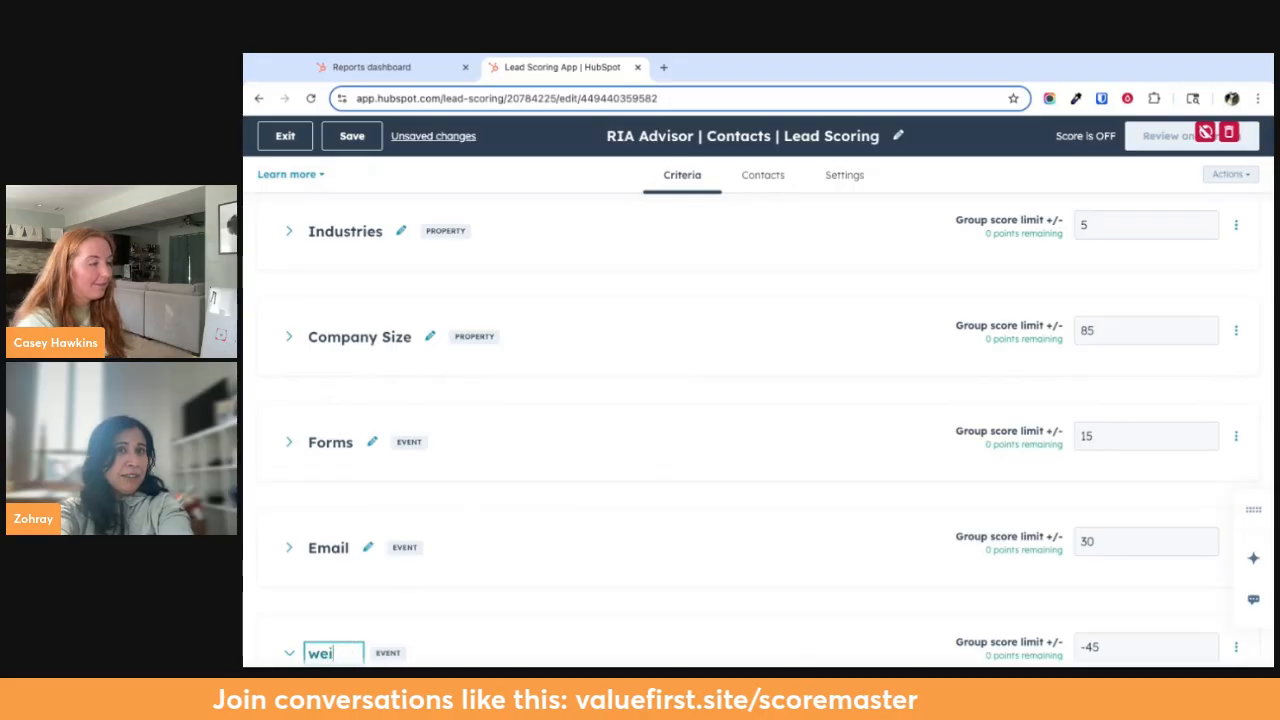
scroll(394, 540, down, 4)
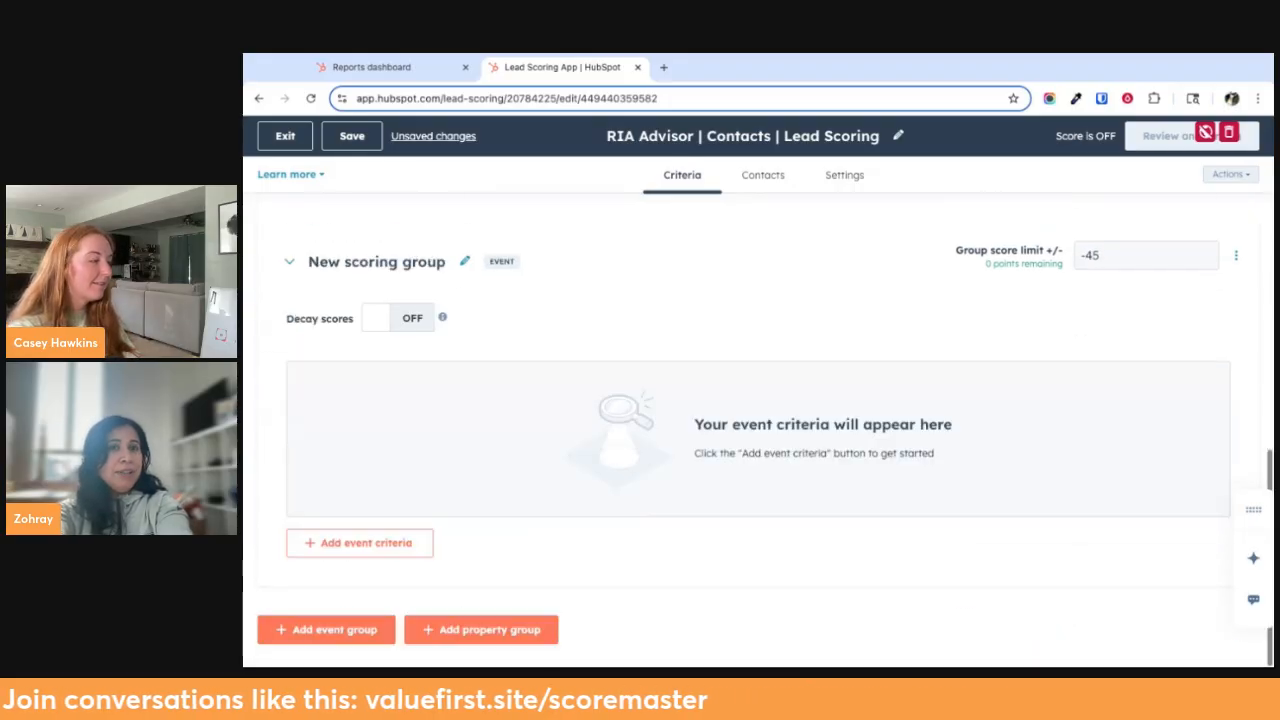
click(380, 261)
text(Webinar)
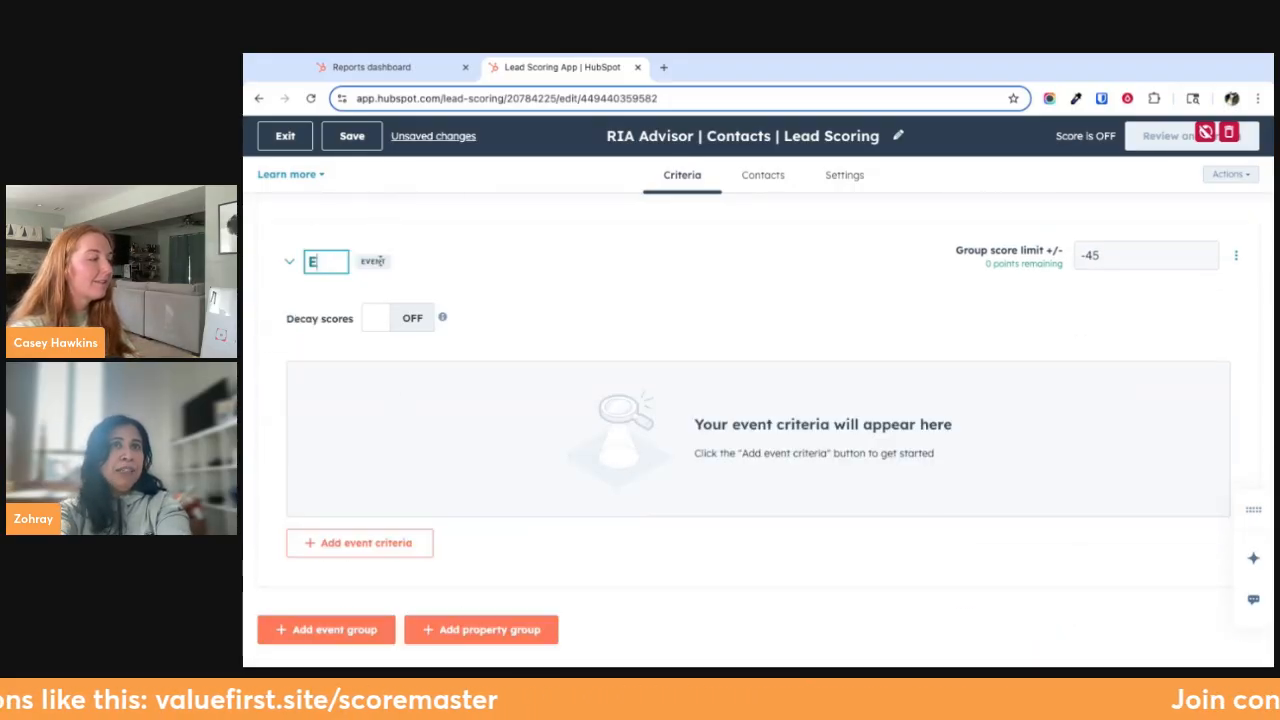
text( E)
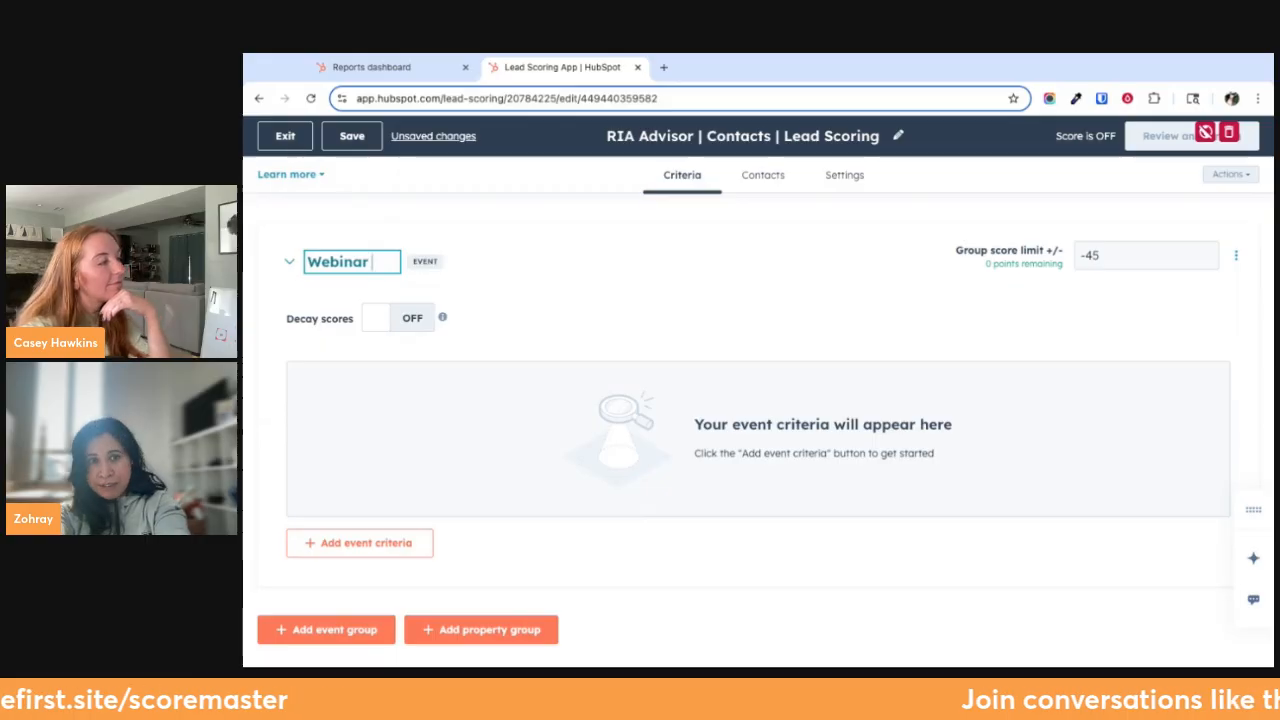
text(ngag)
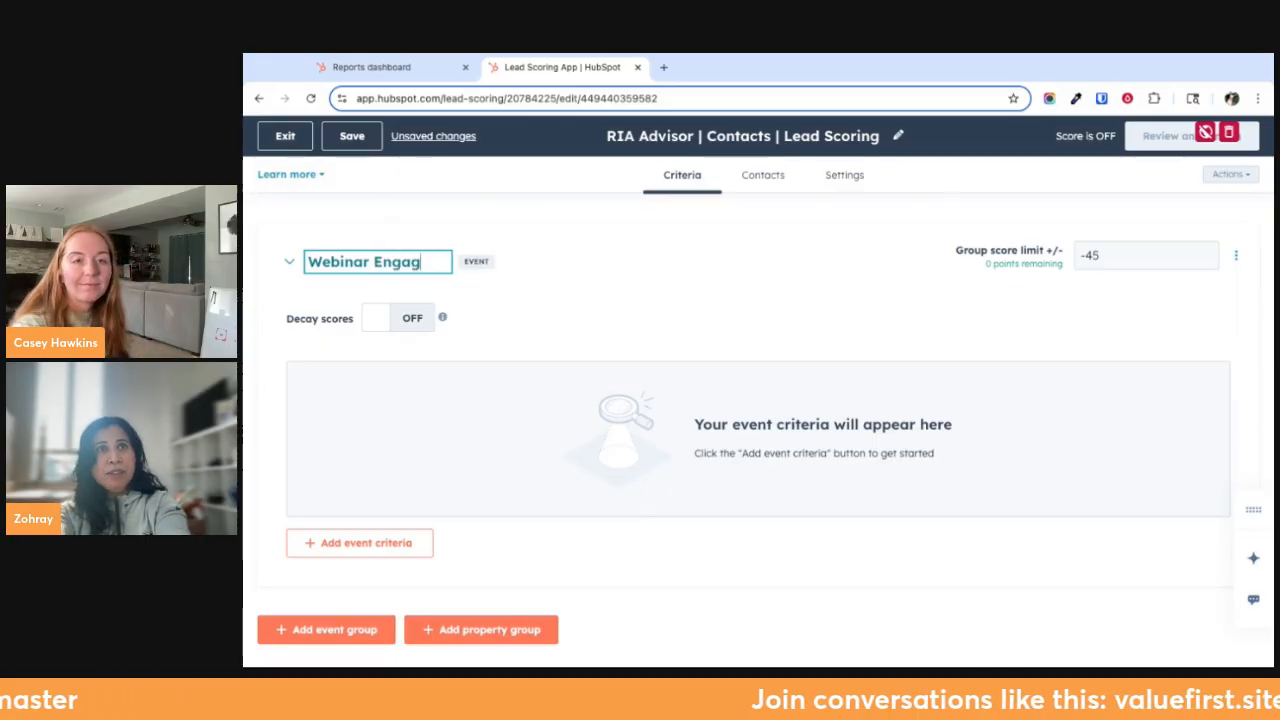
text(ement)
scroll(391, 274, up, 2)
key(Return)
Try to rename the Email event group as "Email Engagement"
click(352, 315)
text(Engagem)
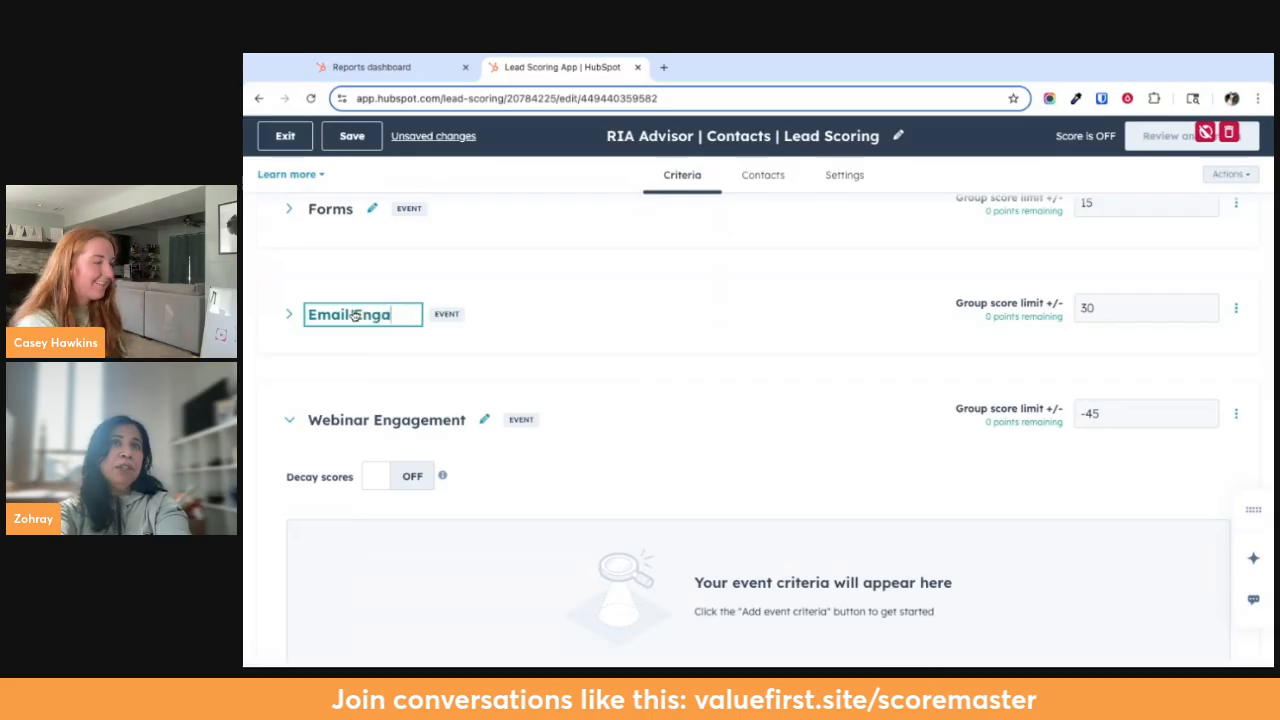
text(ent)
scroll(420, 294, up, 2)
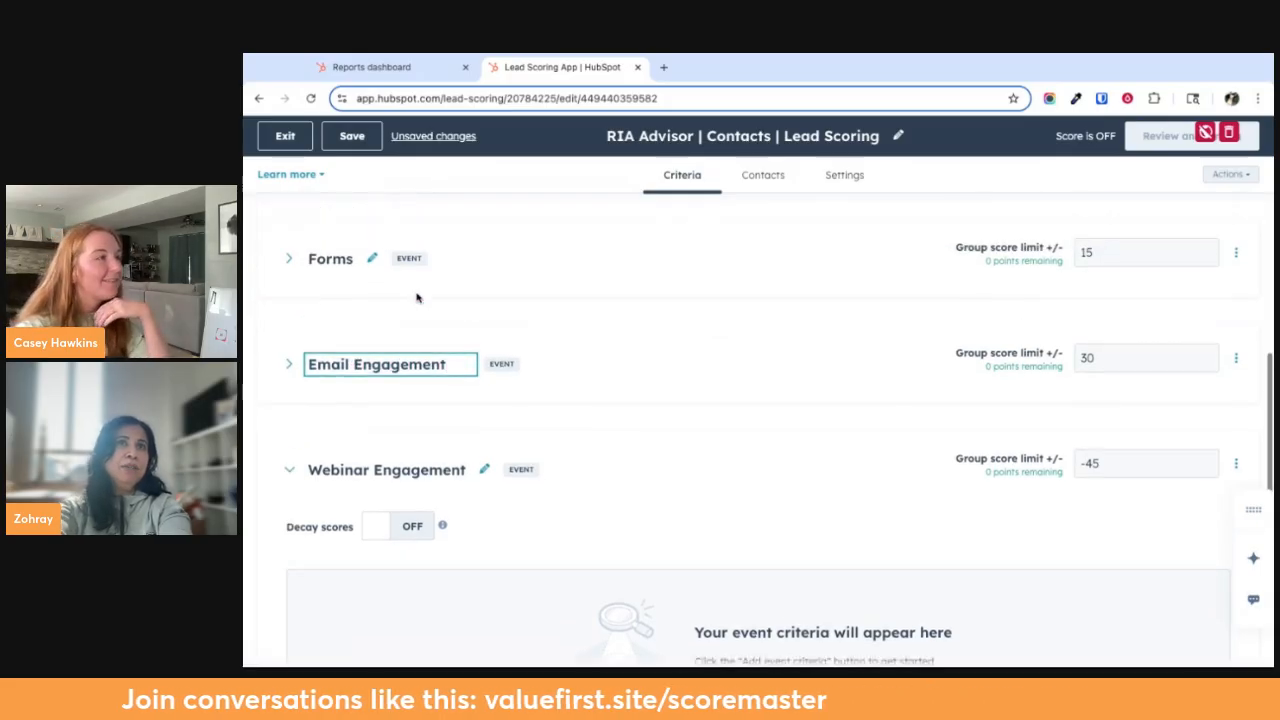
Rename the Forms event group as "Form Submission"
click(352, 292)
key(BackSpace)
text(Submit)
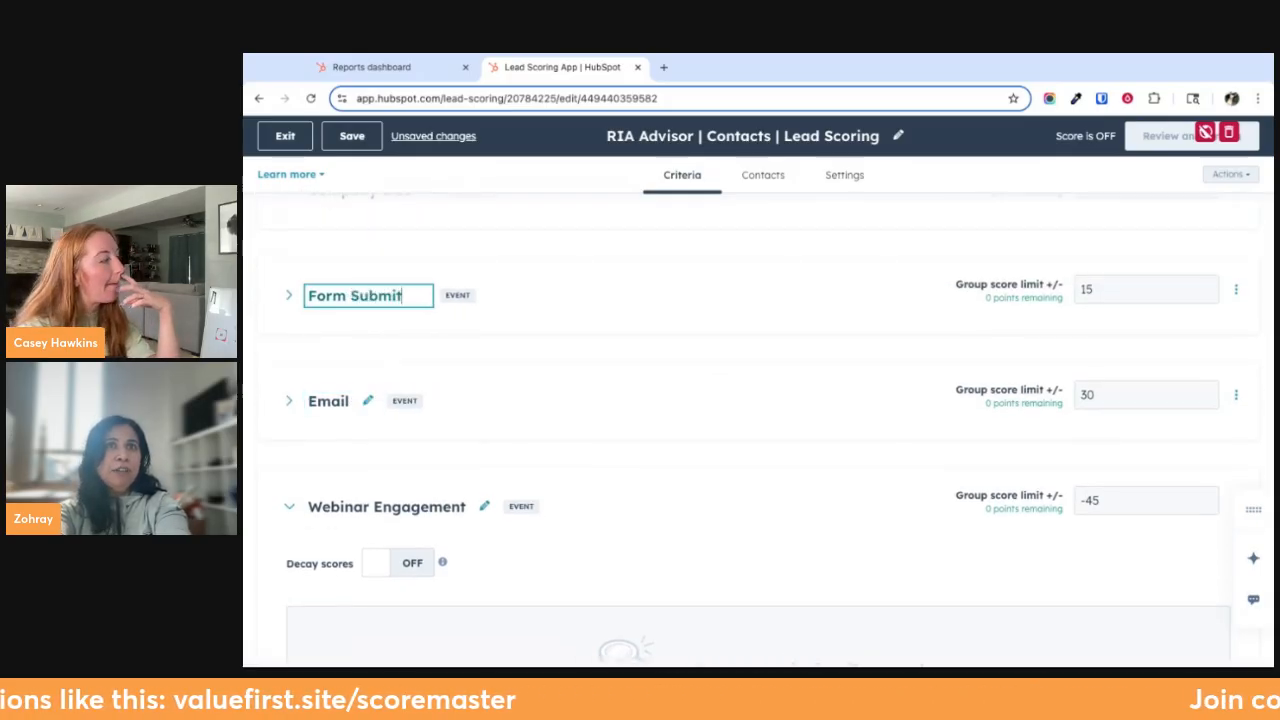
key(BackSpace)
text(ssio)
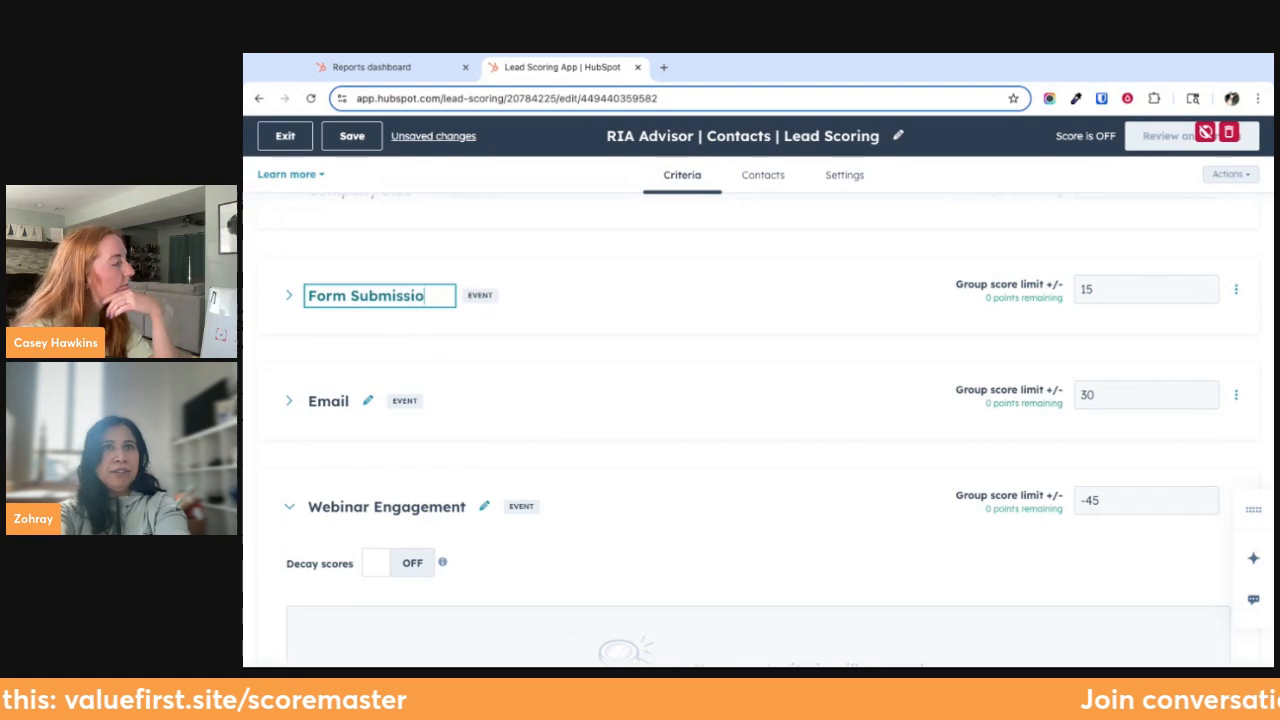
text(n)
click(524, 286)
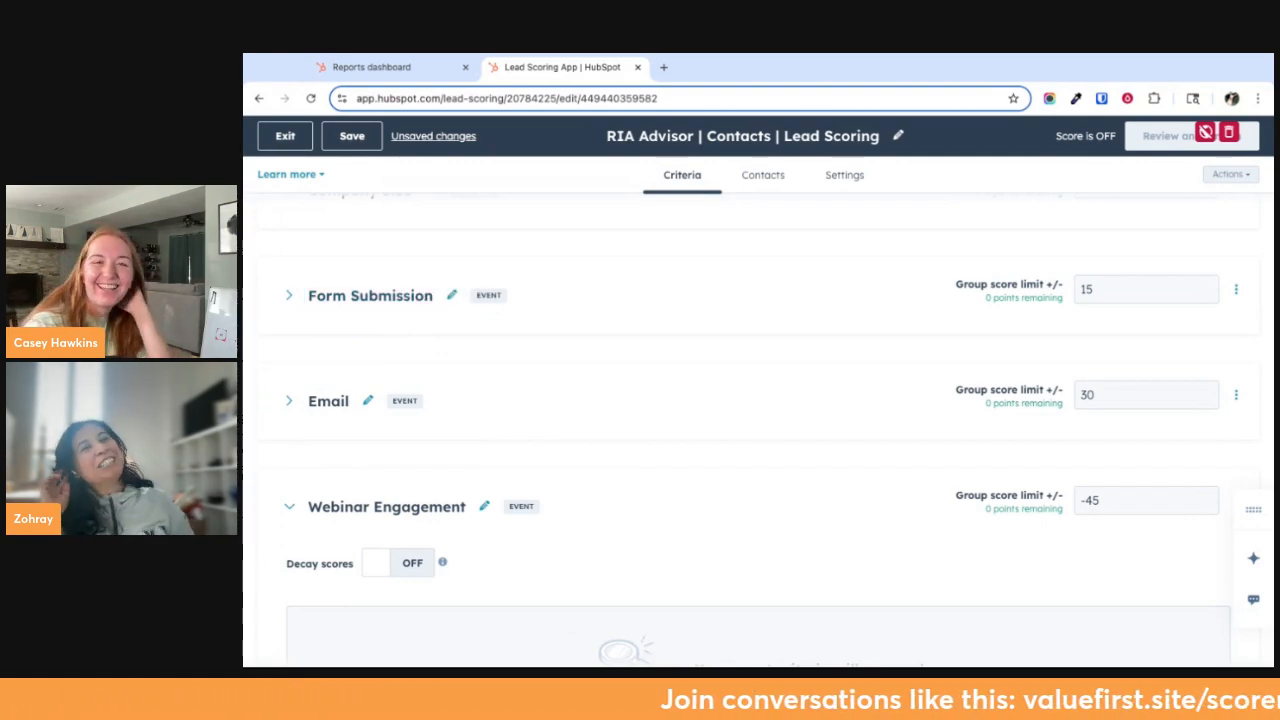
Rename the Email event group as "Email Engagement"
click(367, 401)
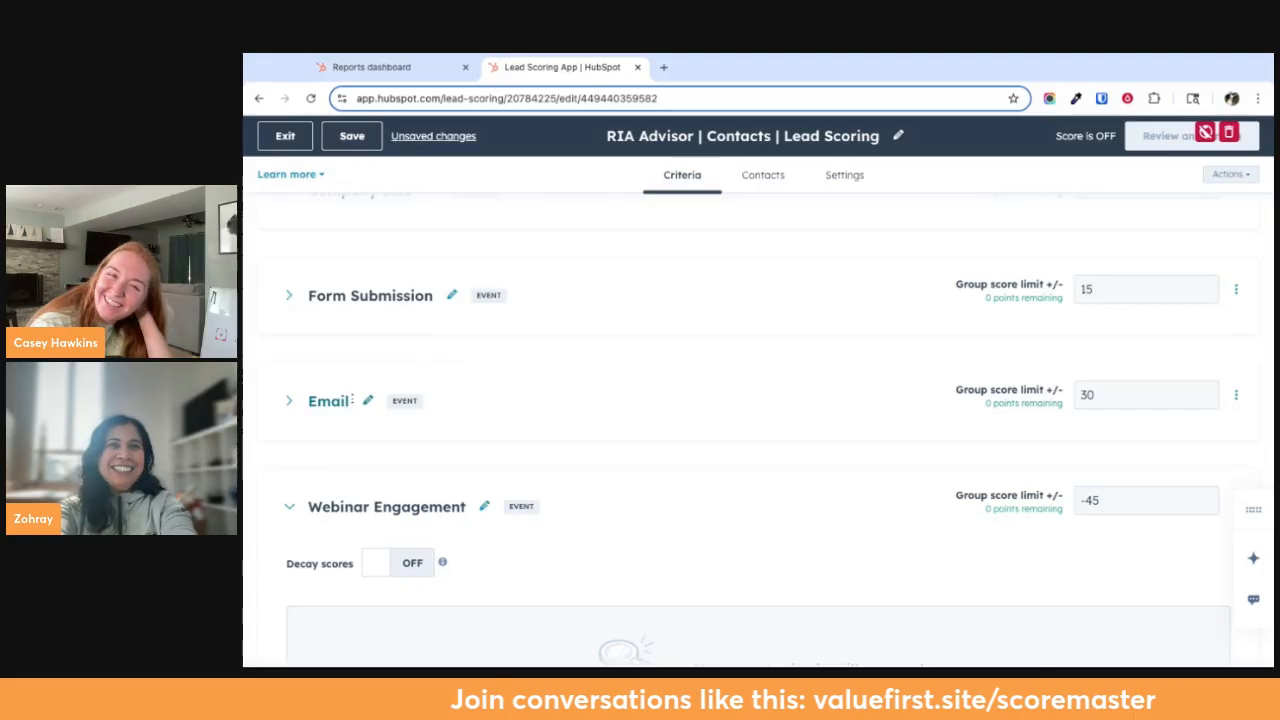
text(Engagement)
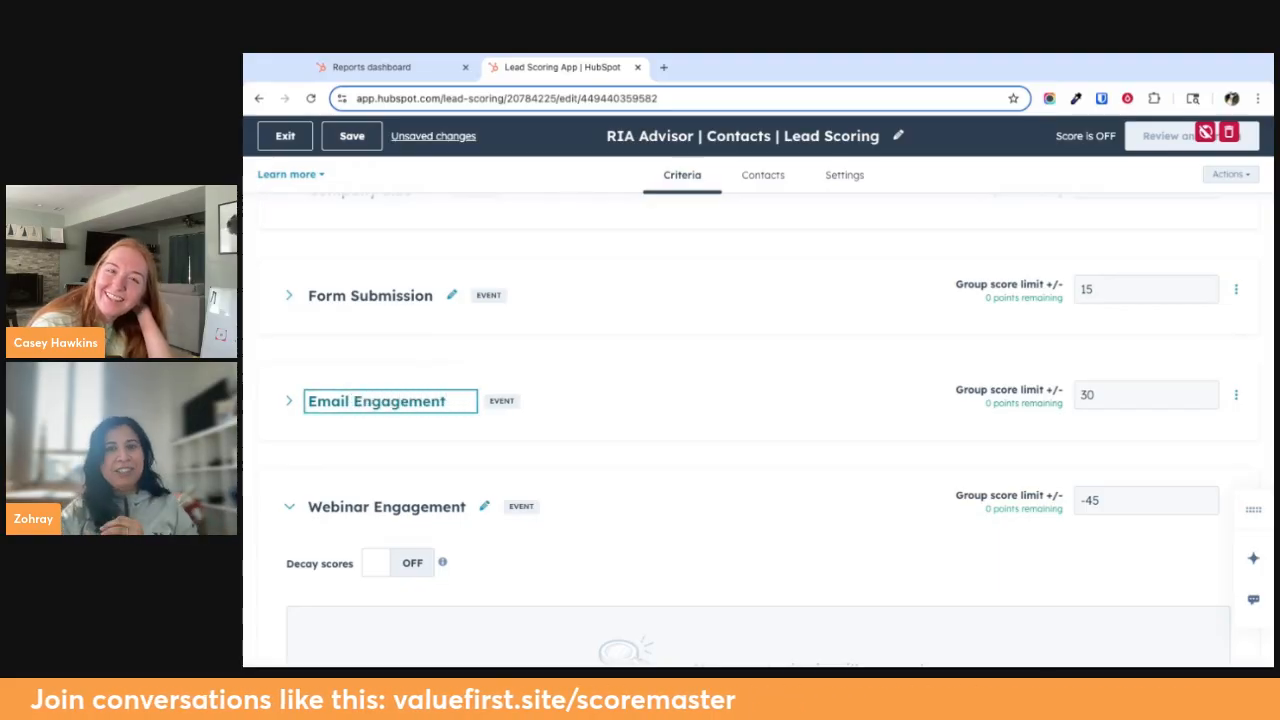
click(757, 300)
Check the contents of the Email Engagement group, and collapse it and the Webinar Engagement group
click(289, 401)
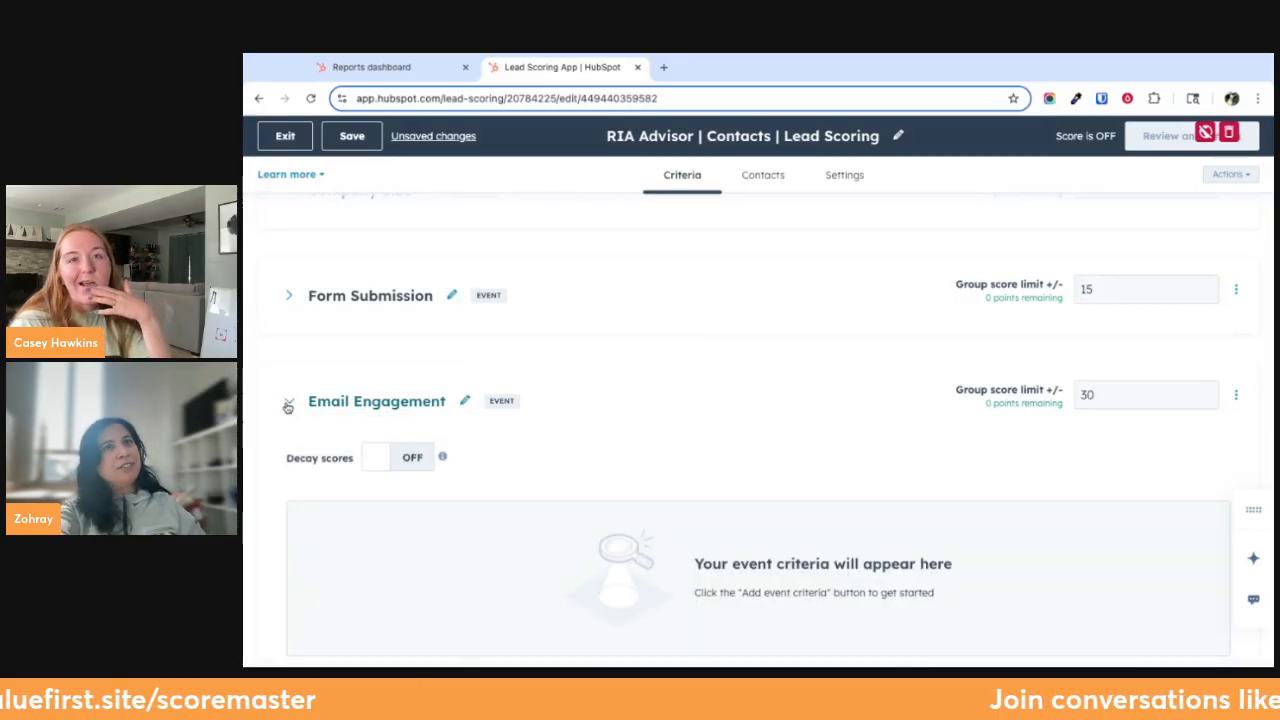
click(288, 402)
click(304, 505)
scroll(571, 423, up, 2)
scroll(571, 423, down, 2)
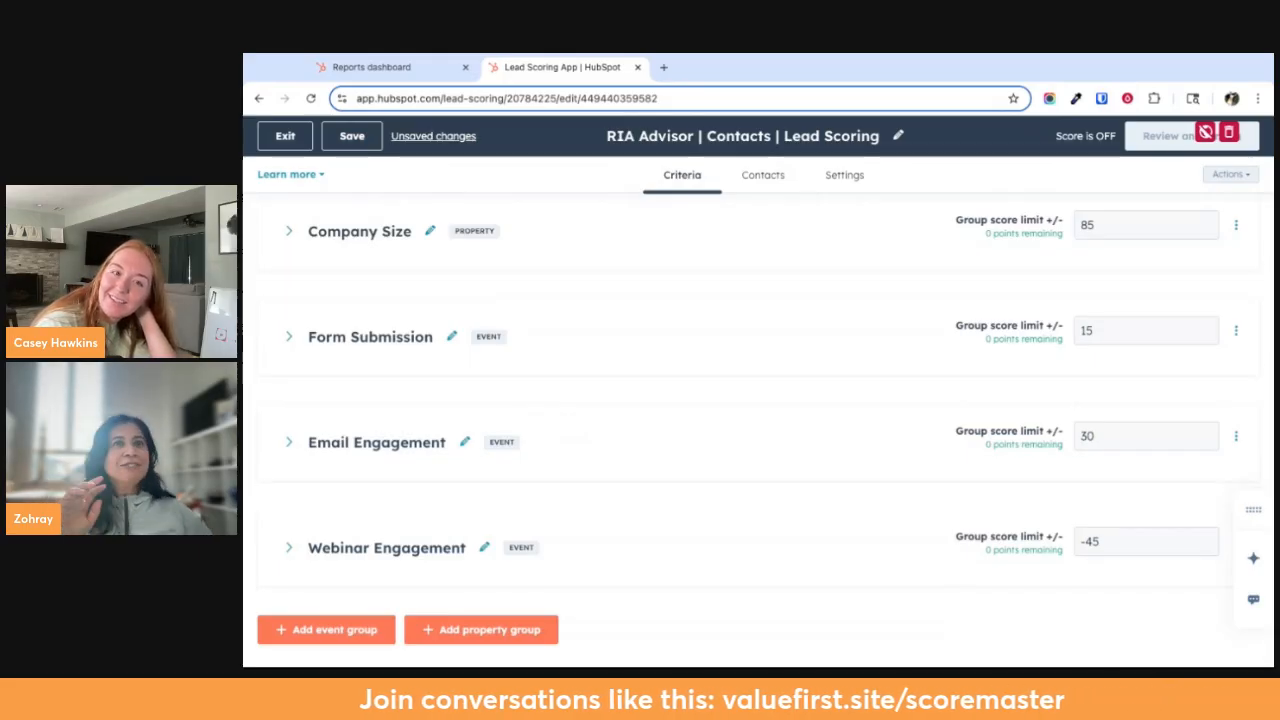
View the reports on the Leads Dashboard and return to the lead score's criteria
scroll(571, 423, up, 2)
click(408, 74)
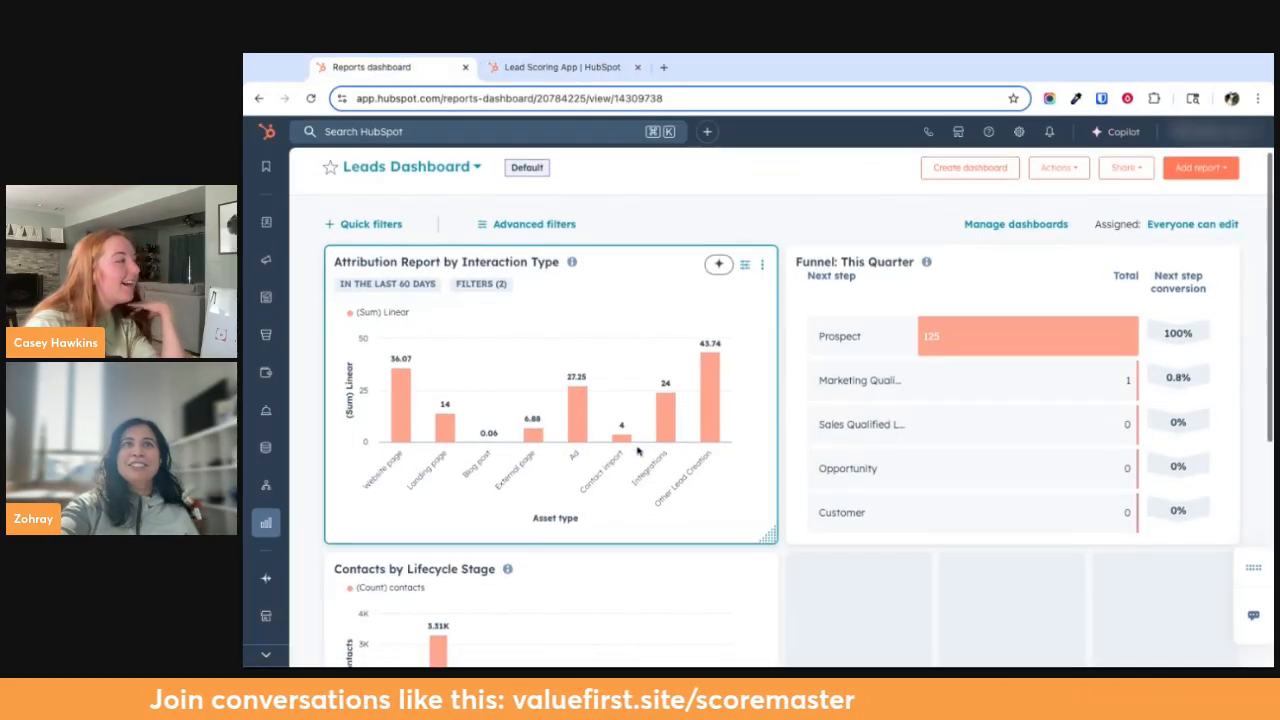
scroll(665, 410, down, 3)
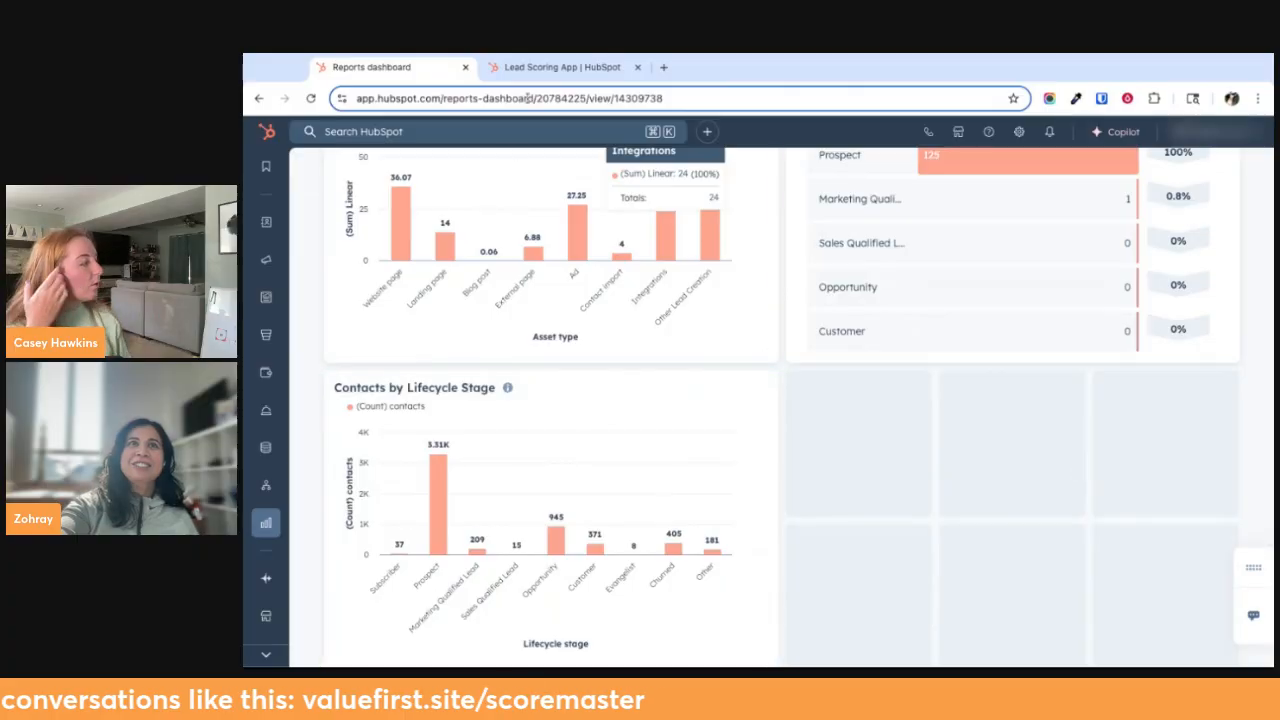
click(524, 68)
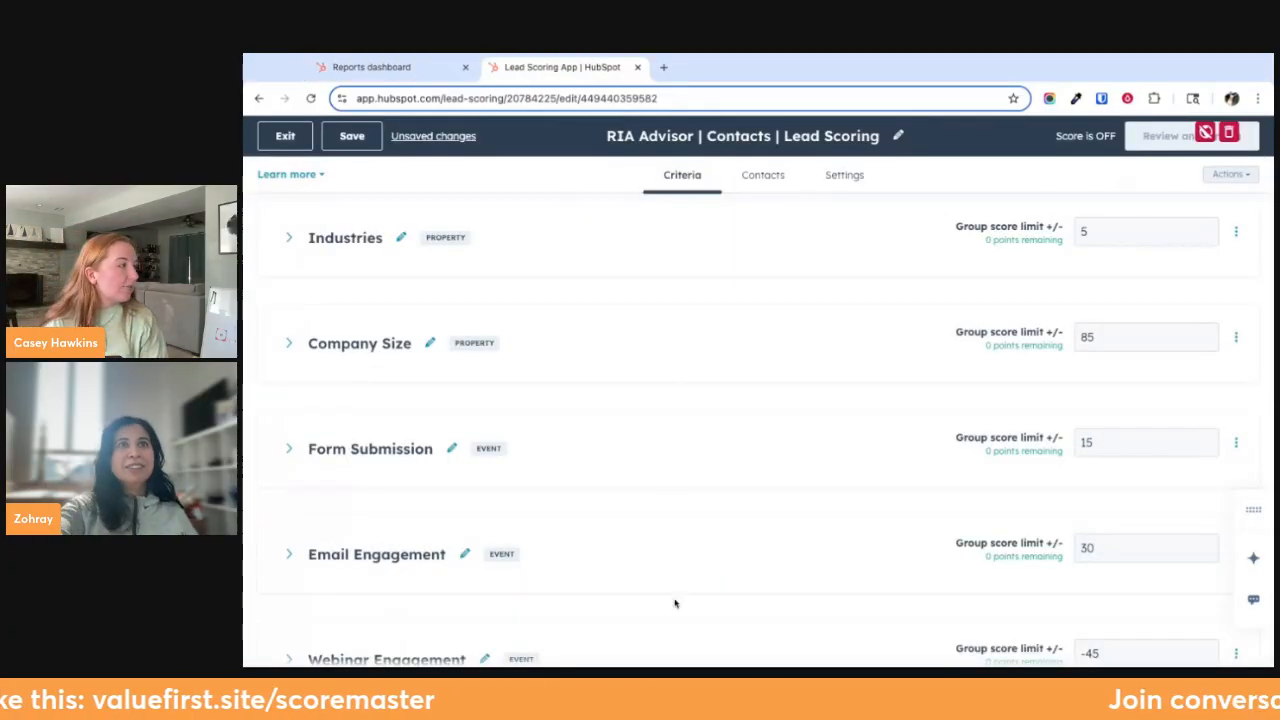
Review the fit and engagement thresholds and compare them with the criteria groups, including the contents of the Job Titles group
scroll(674, 603, up, 1)
click(843, 176)
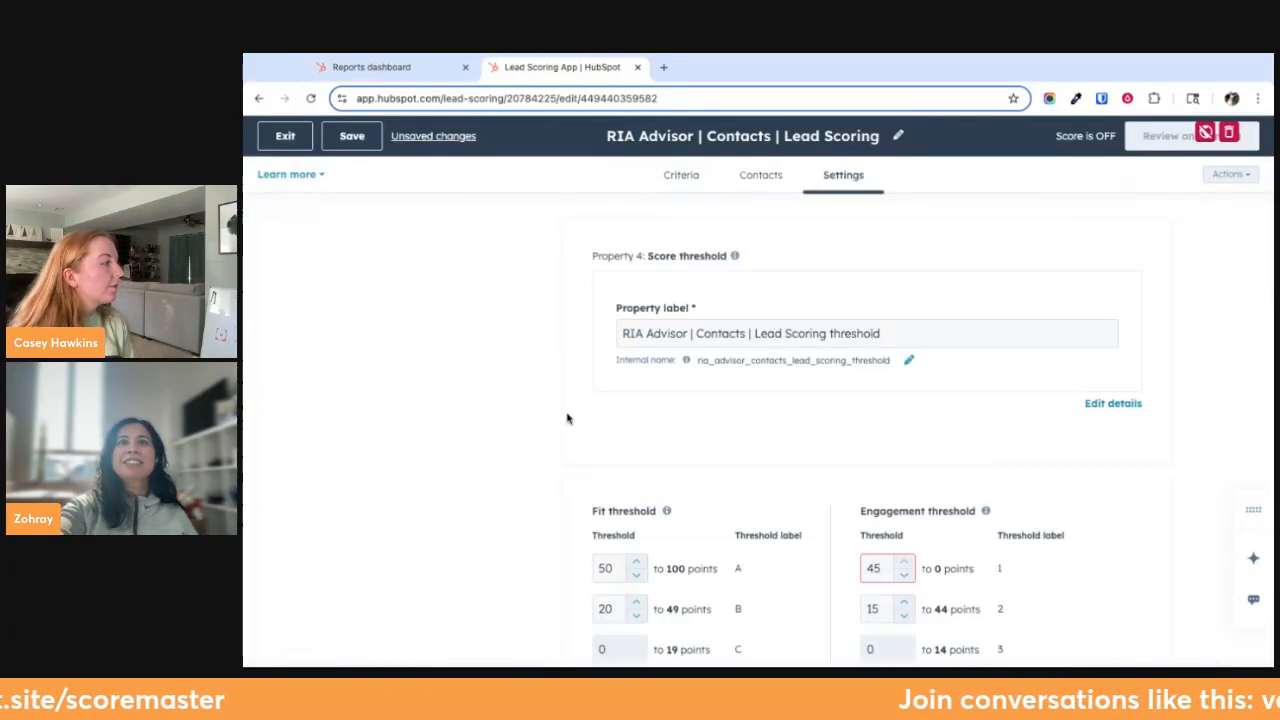
scroll(770, 380, down, 4)
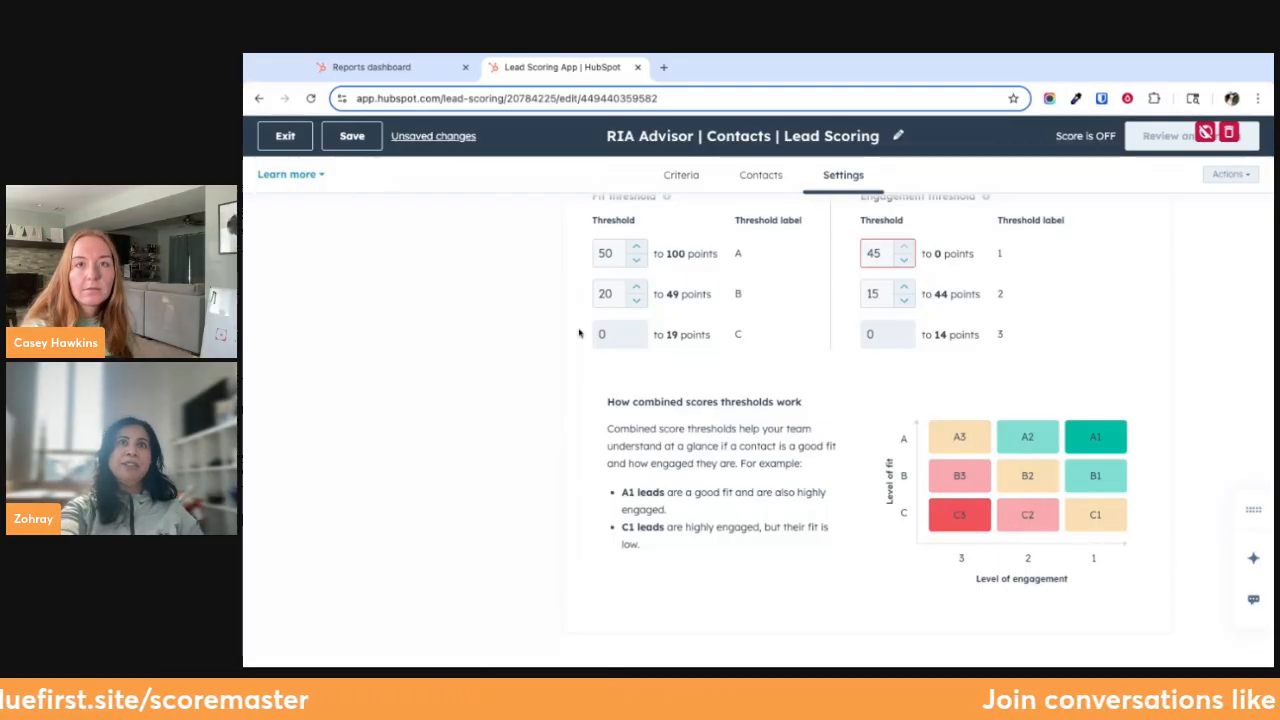
scroll(551, 291, up, 5)
click(681, 174)
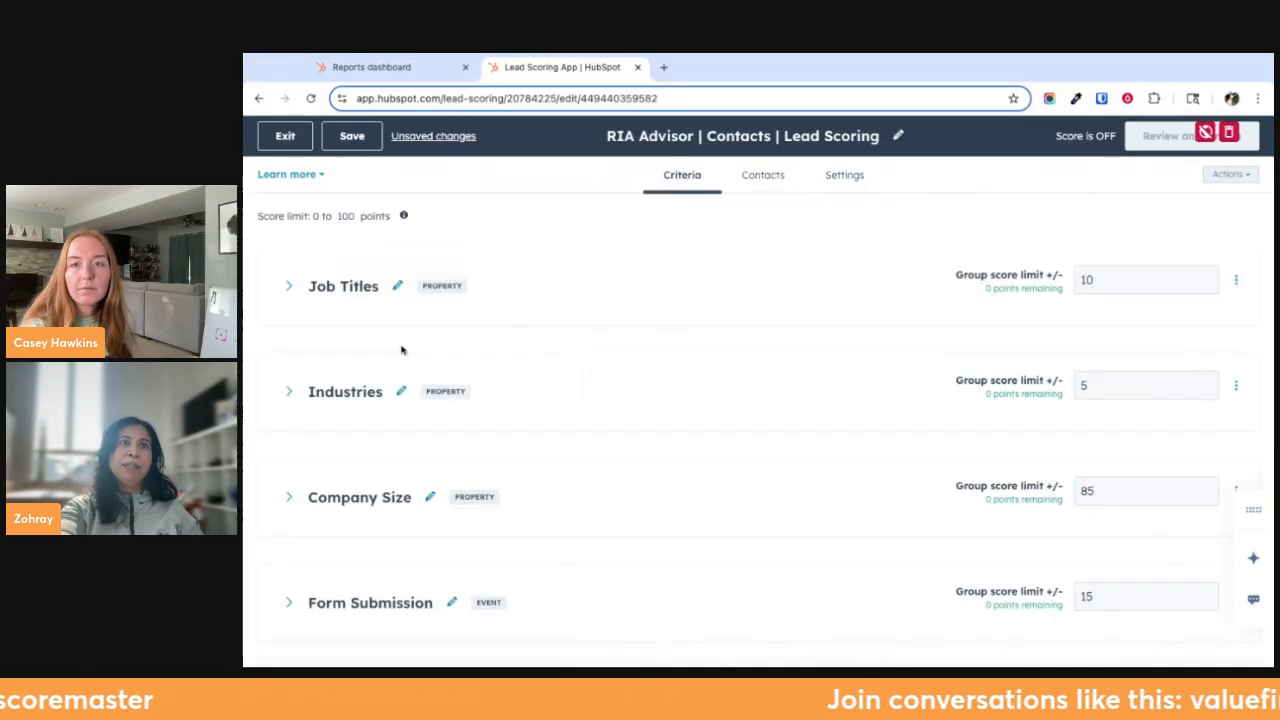
click(300, 295)
scroll(323, 489, down, 3)
scroll(357, 584, down, 2)
scroll(357, 571, up, 4)
click(292, 283)
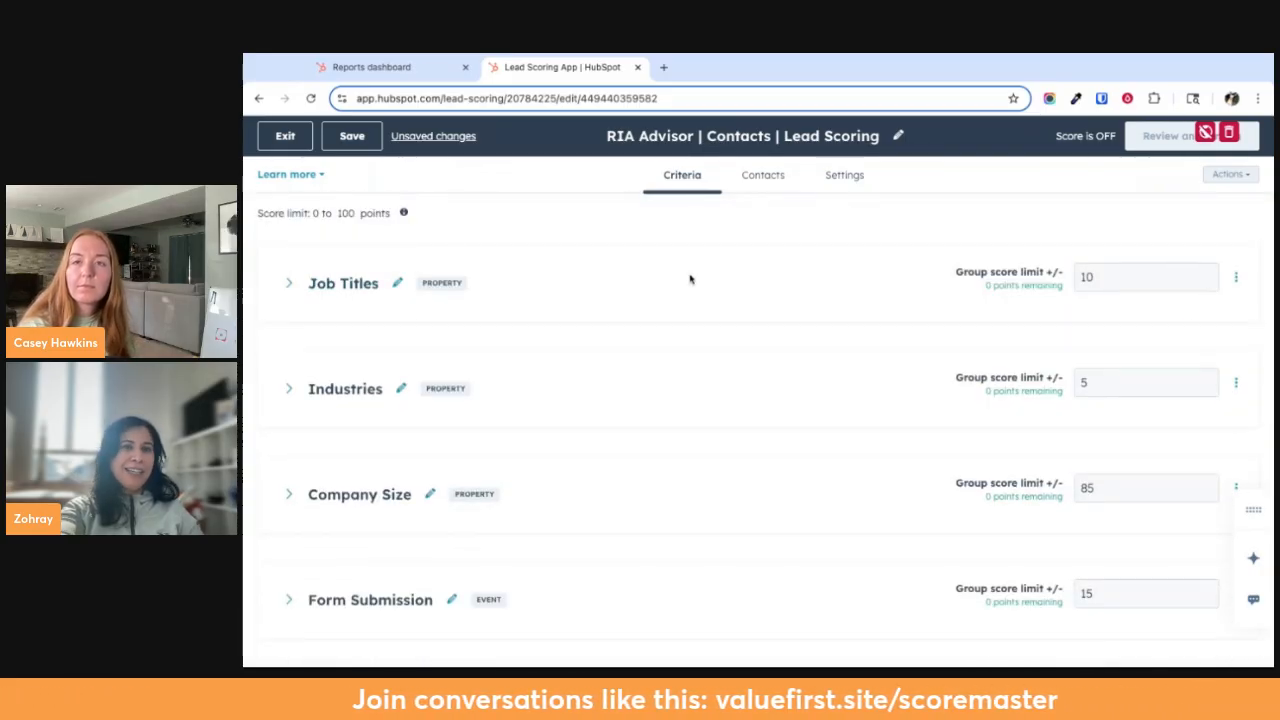
click(840, 174)
scroll(904, 467, down, 5)
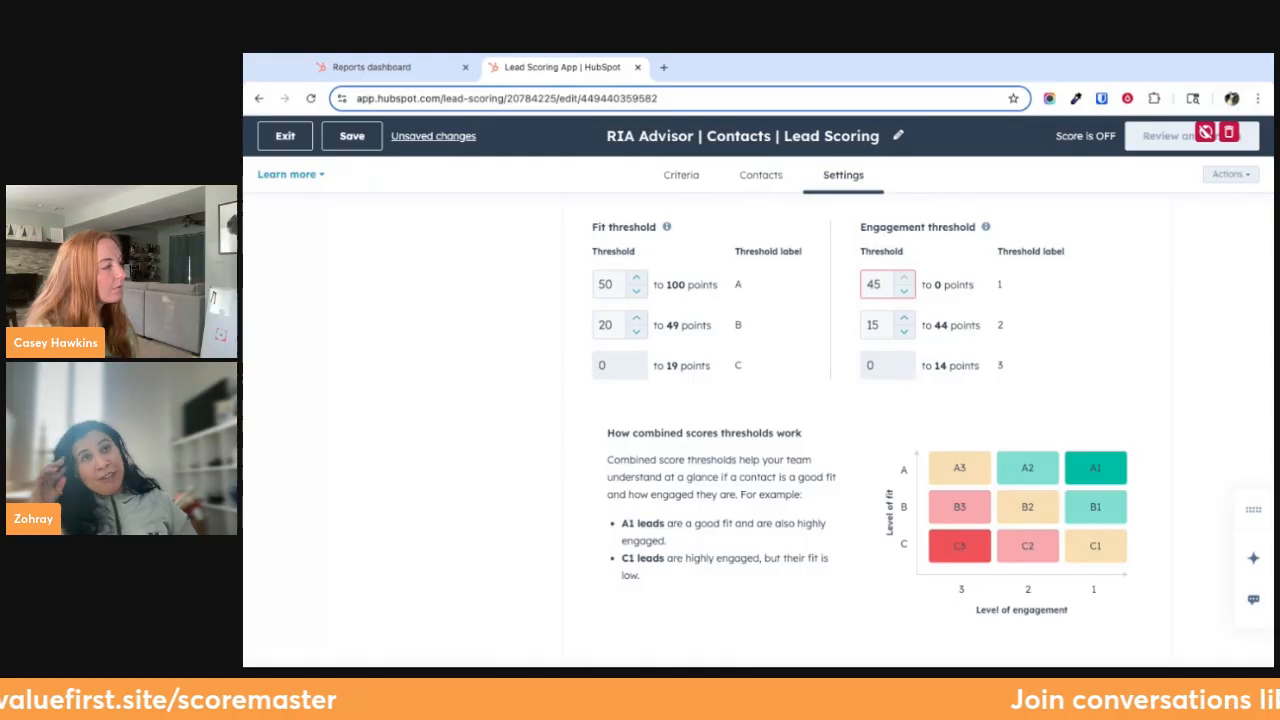
scroll(722, 380, up, 3)
Add a Sales Email (1:1) criterion with the event "Sales email click" to the Email Engagement group
click(682, 177)
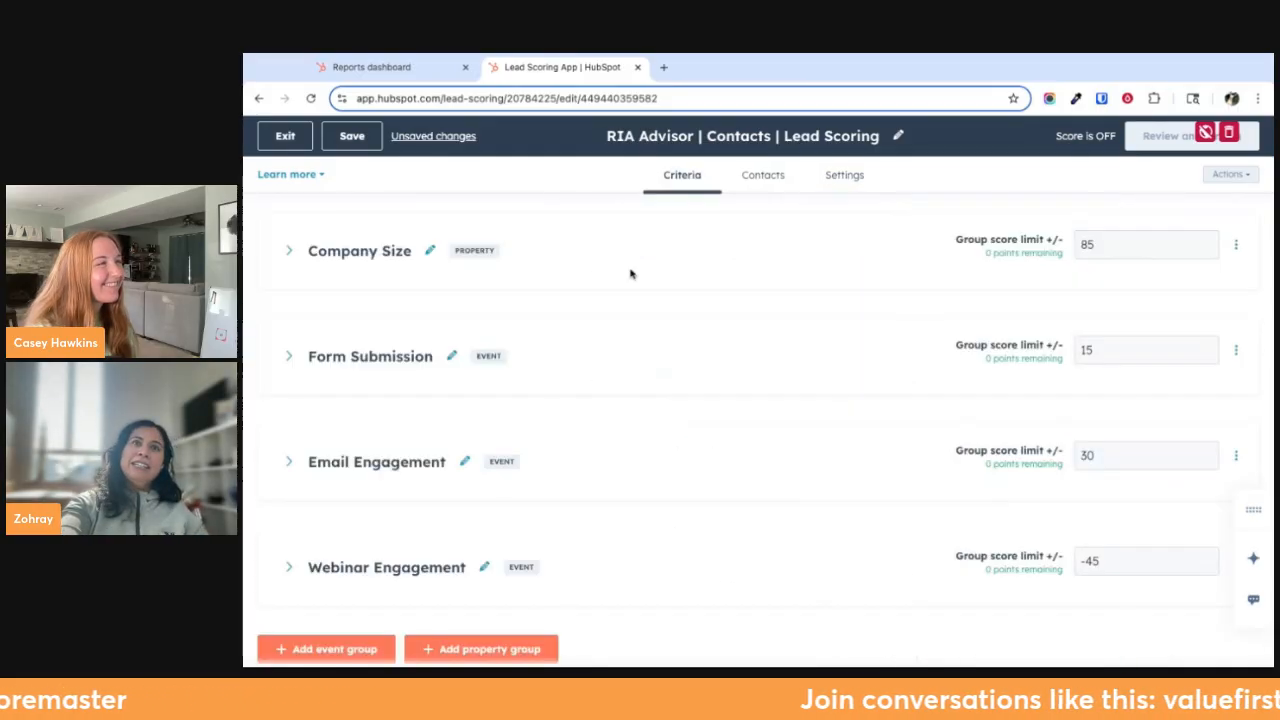
click(290, 462)
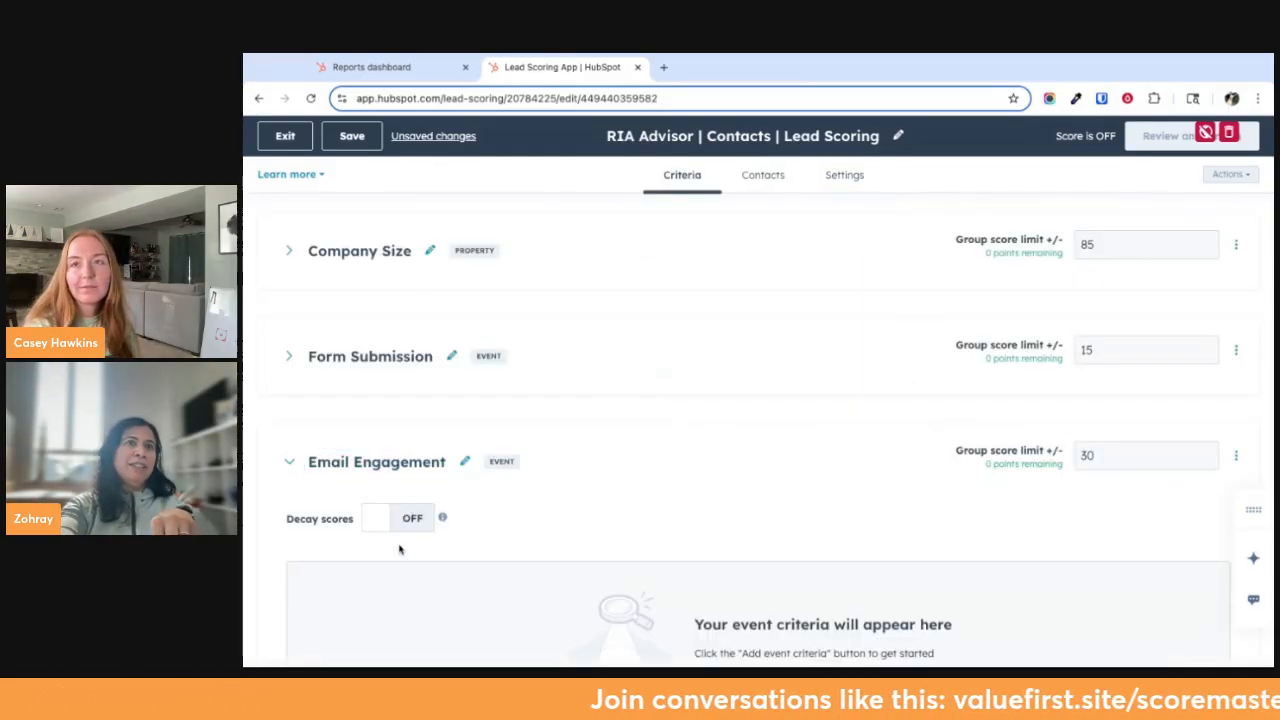
scroll(397, 608, down, 2)
click(395, 591)
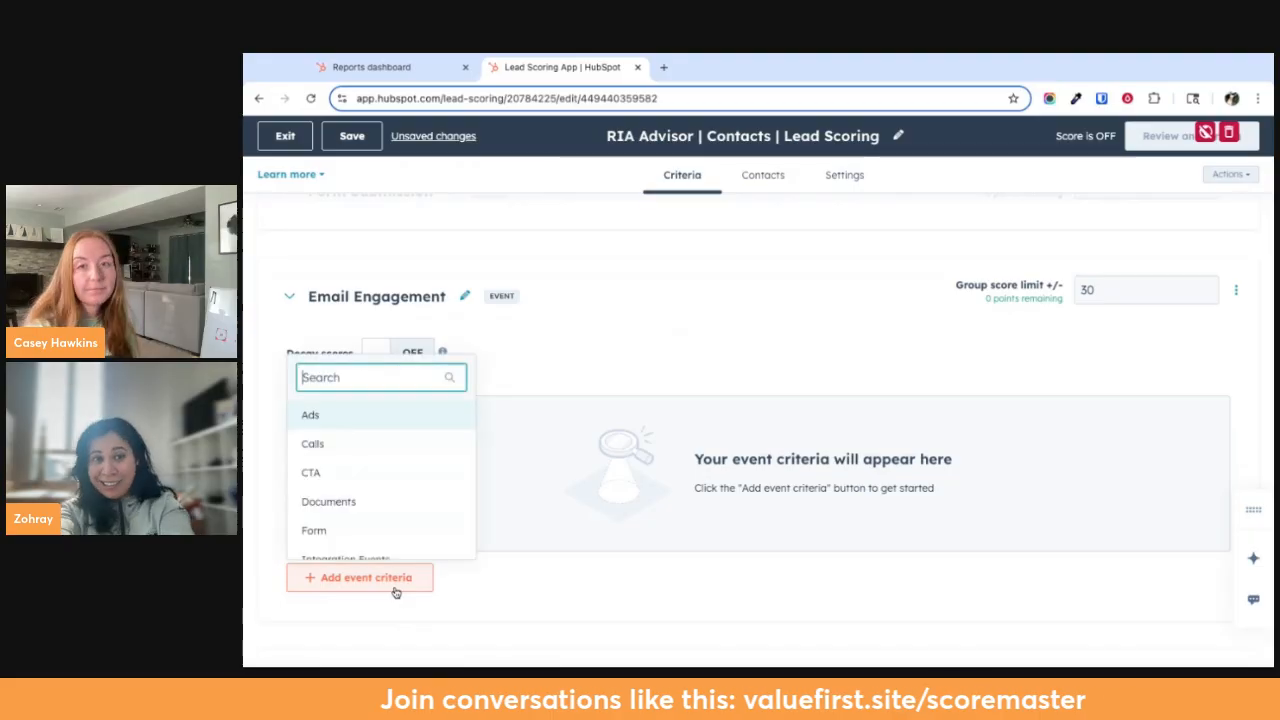
scroll(389, 517, down, 3)
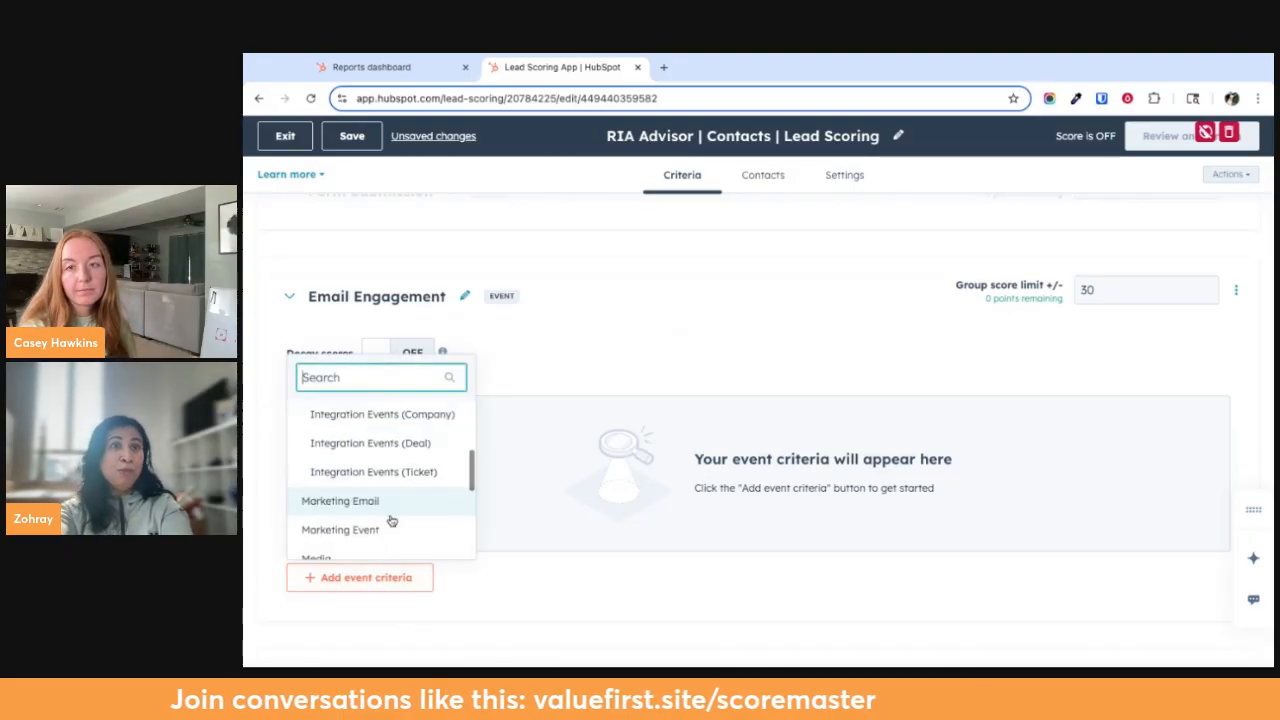
scroll(391, 515, down, 5)
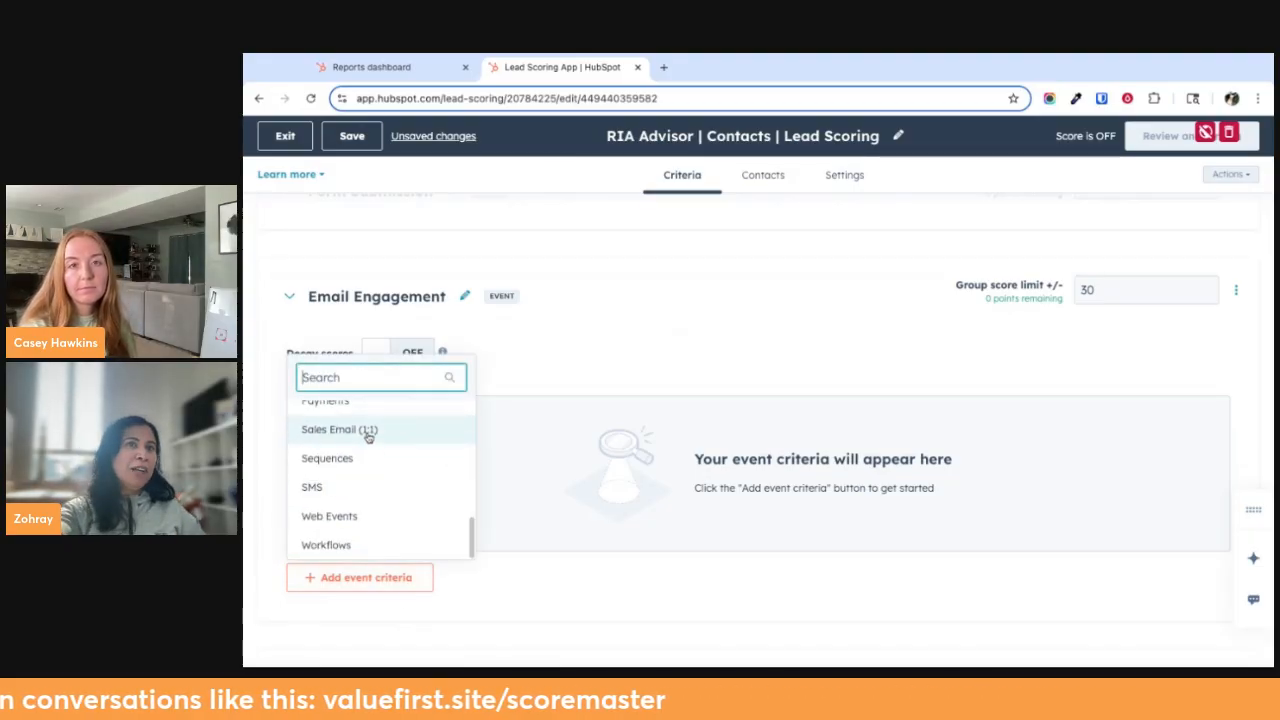
click(370, 434)
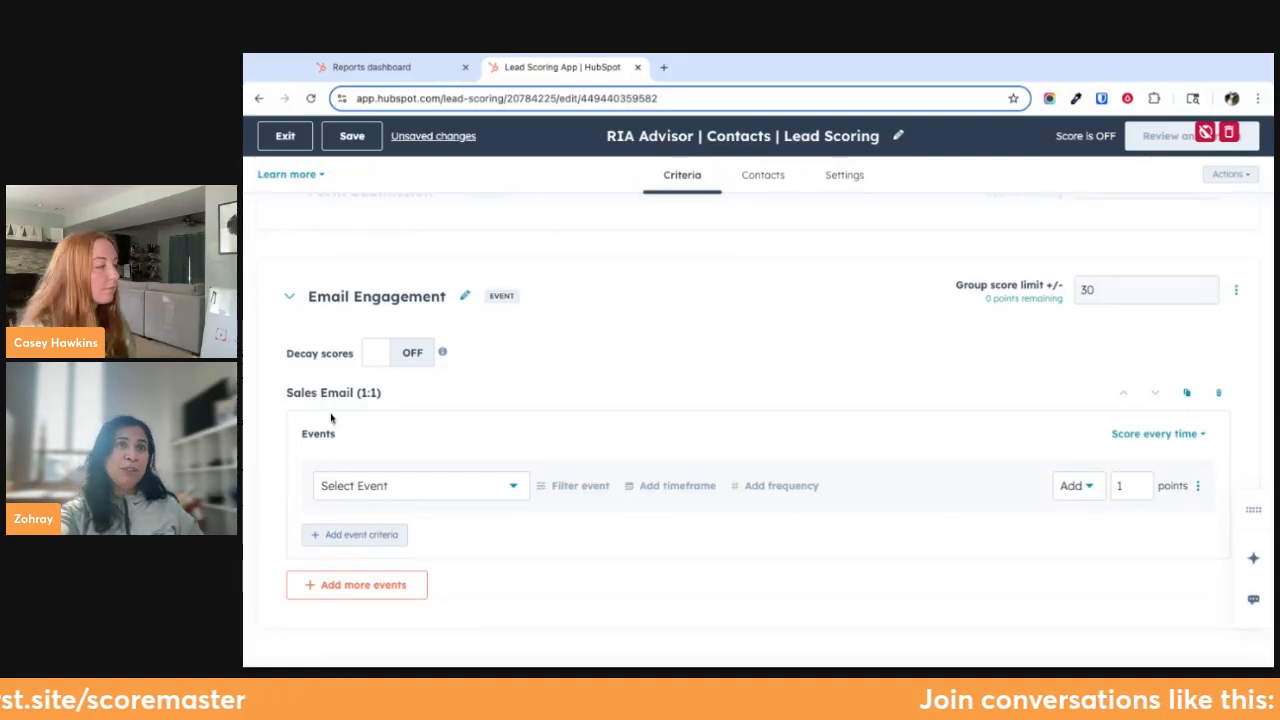
click(403, 490)
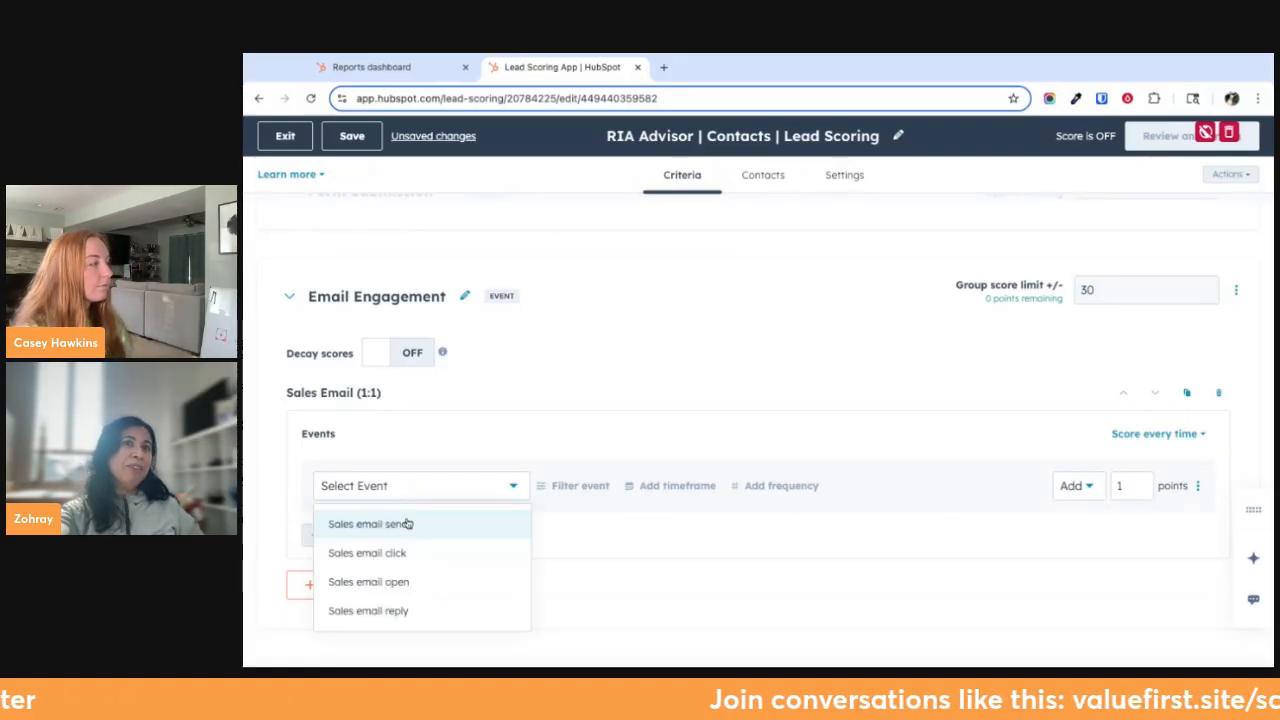
click(407, 553)
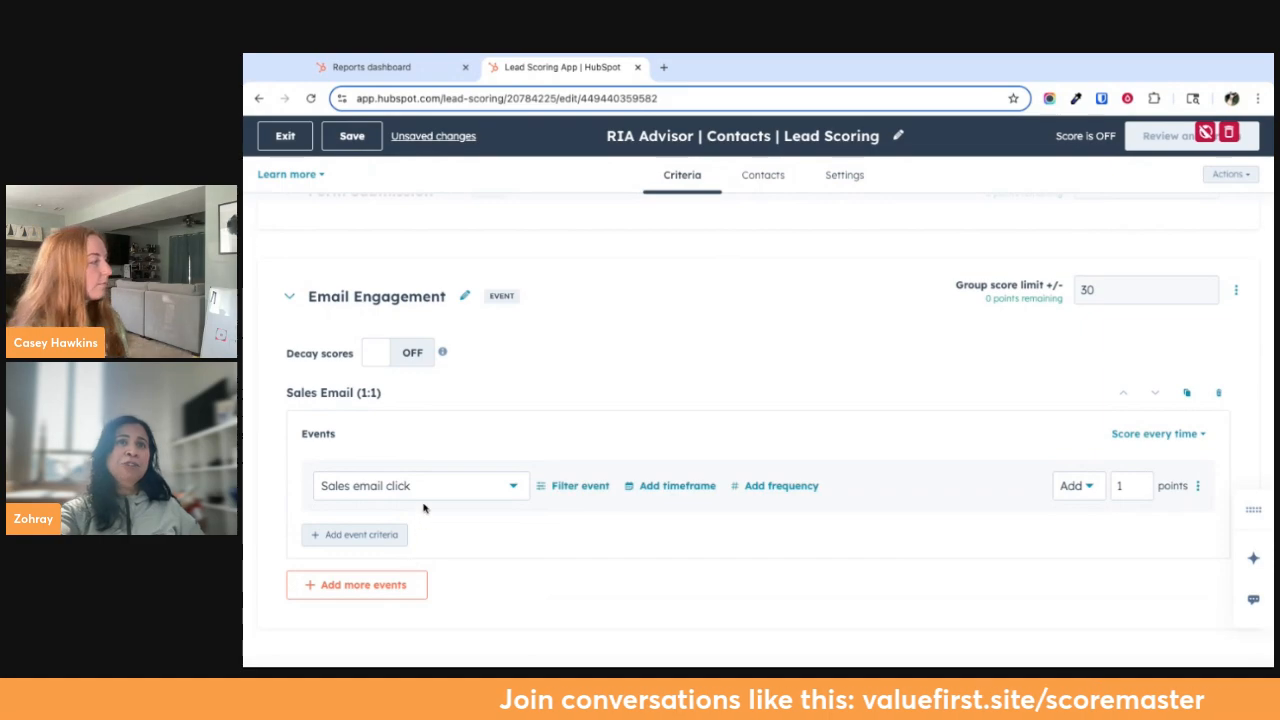
click(1132, 484)
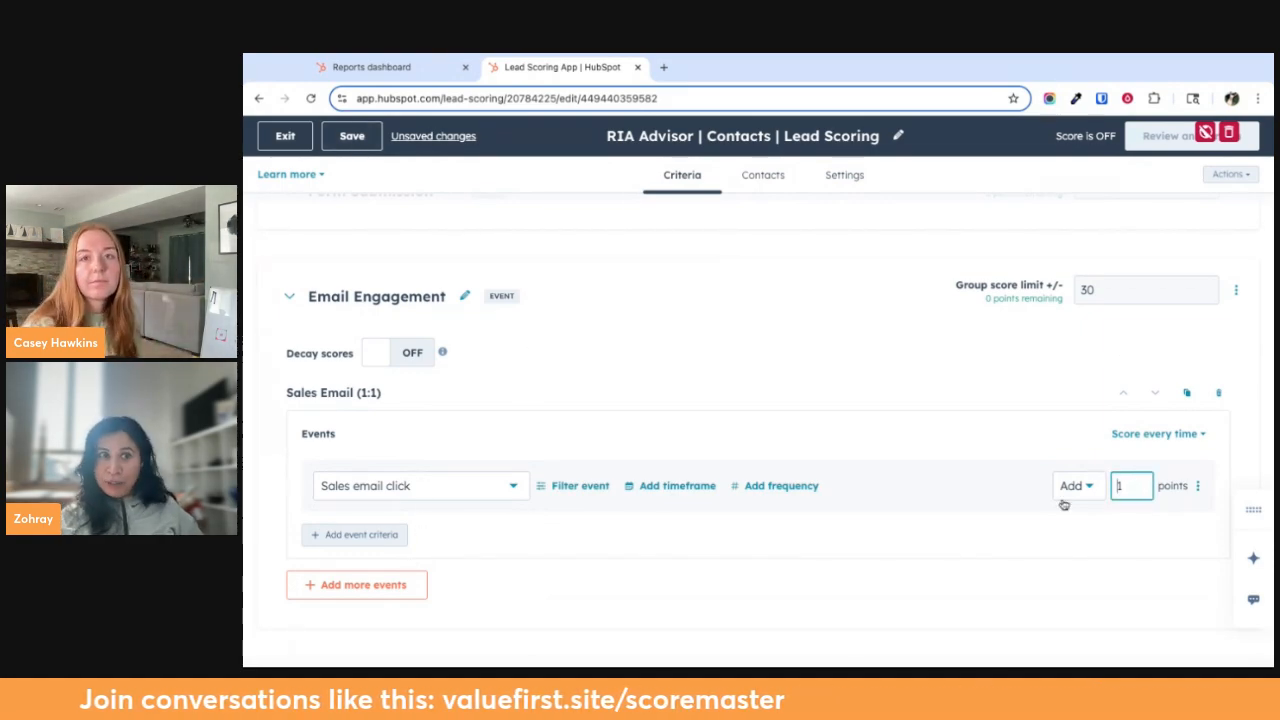
Check the fit and engagement thresholds in the score settings again
click(855, 181)
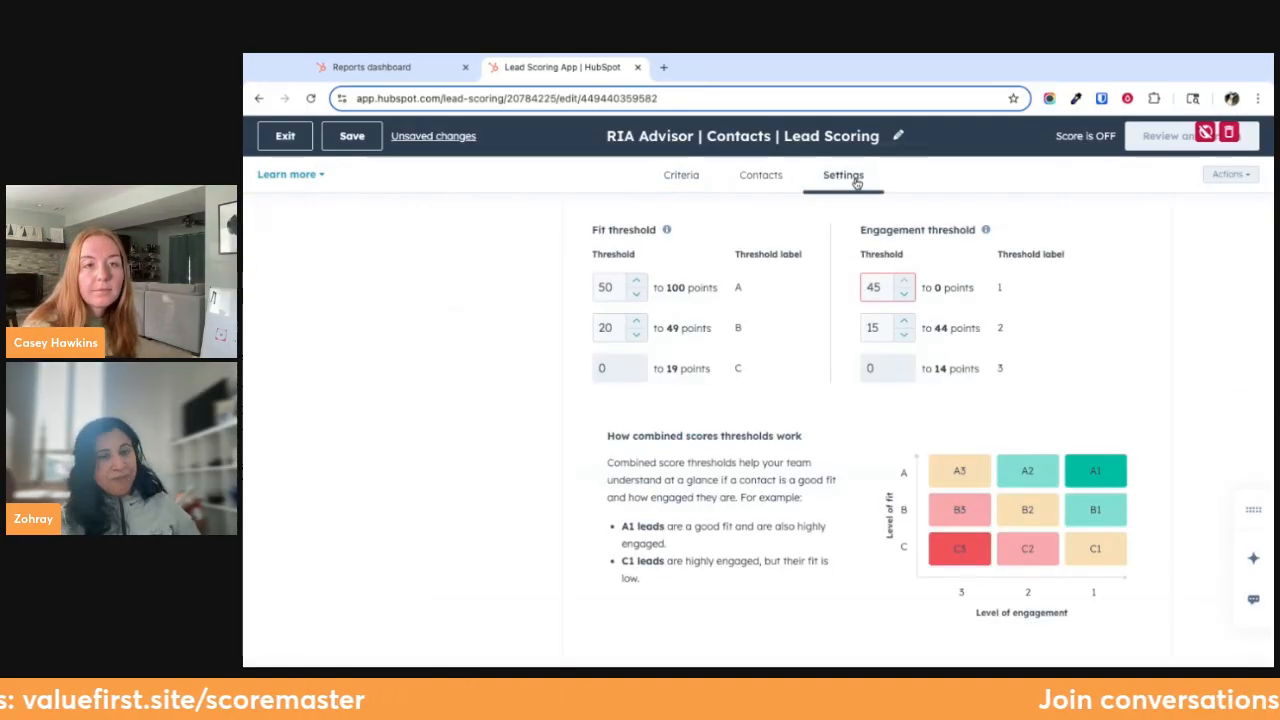